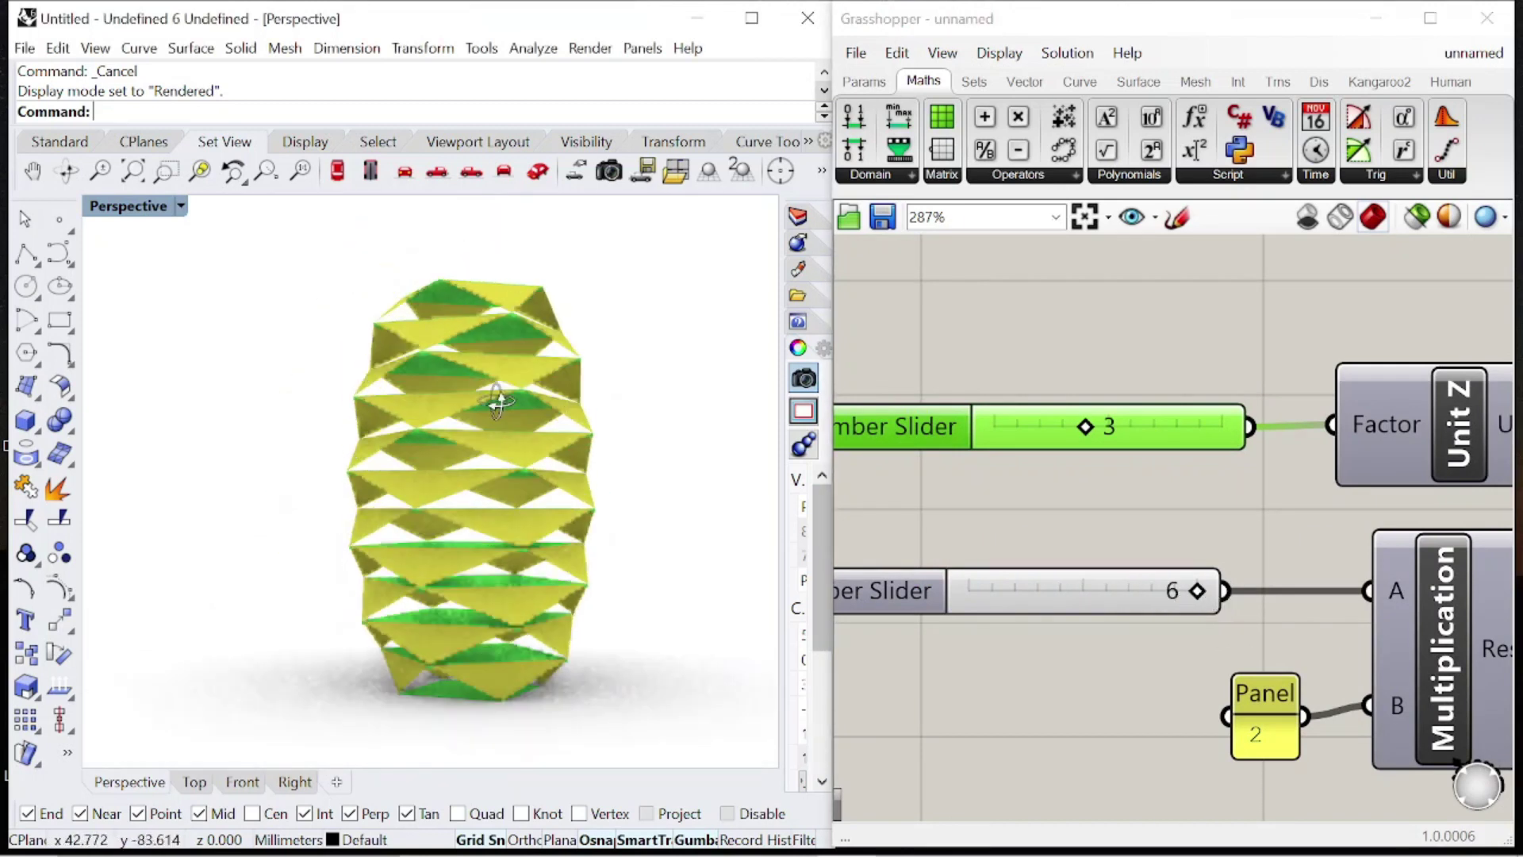
Try different shapes of the finished tower by varying a number slider and reshaping the graph mapper's Bezier curve.
scroll(1183, 442, down, 2)
drag(1183, 442, 1119, 452)
scroll(1227, 462, down, 3)
scroll(1227, 462, up, 3)
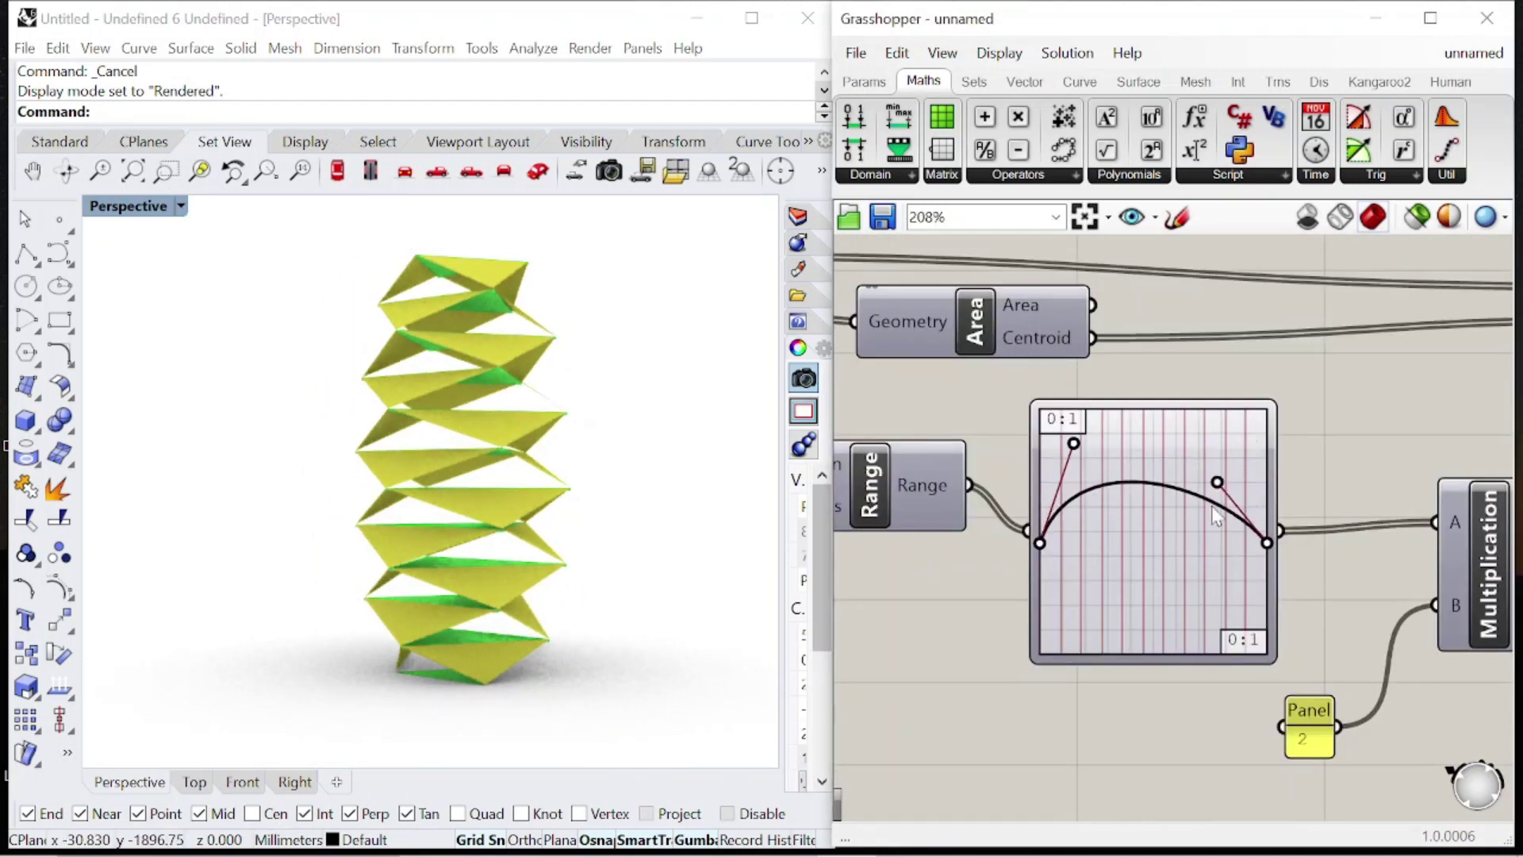
drag(1211, 507, 1217, 426)
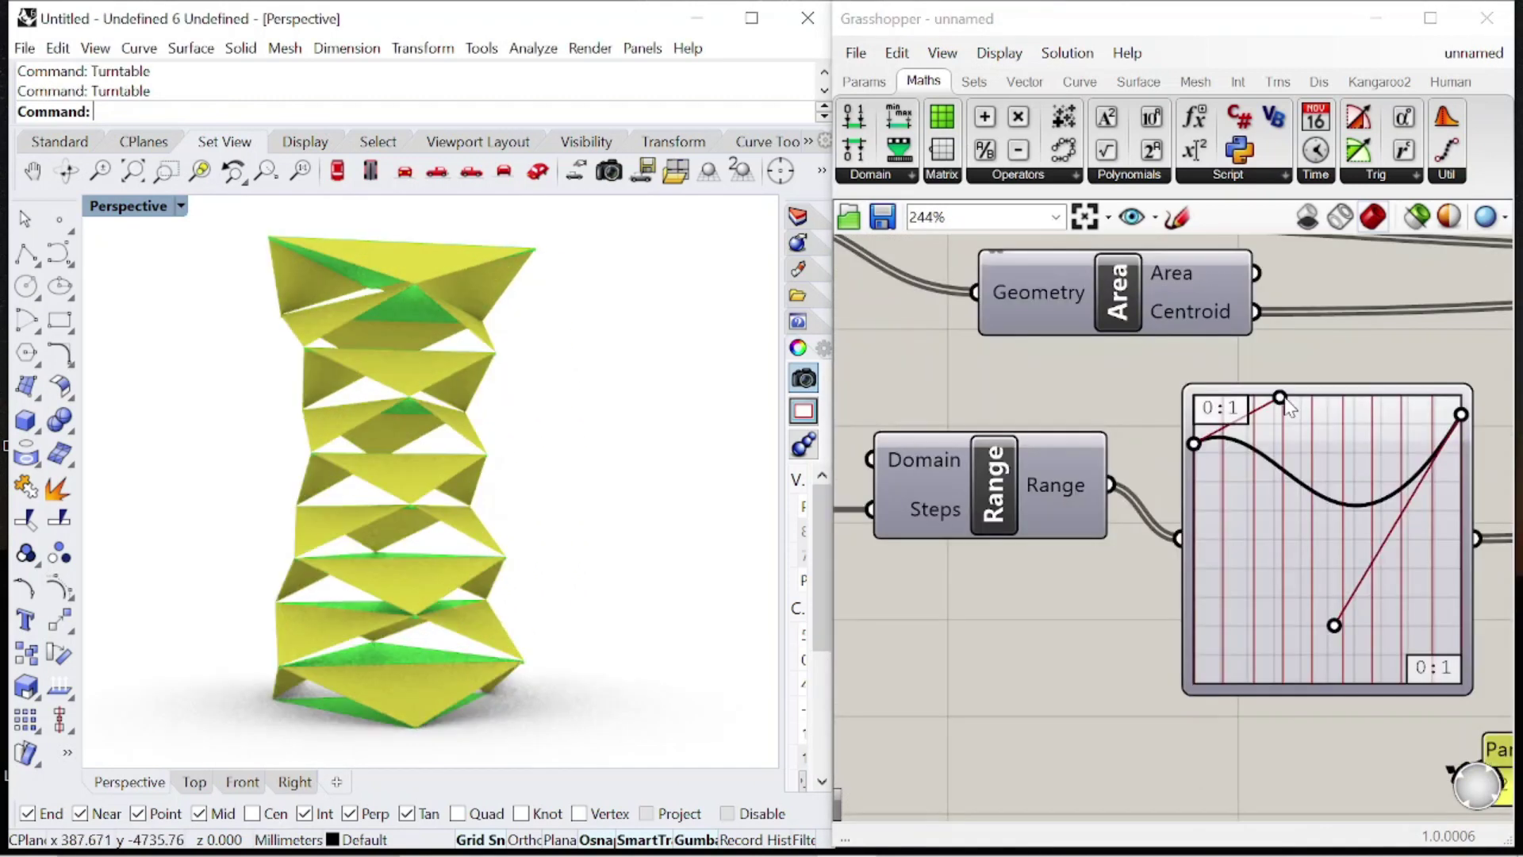
mouse_move(1452, 449)
mouse_down()
mouse_move(1452, 429)
mouse_move(1452, 447)
mouse_up()
drag(1195, 445, 1204, 490)
drag(1335, 626, 1374, 656)
right_drag(384, 490, 1294, 352)
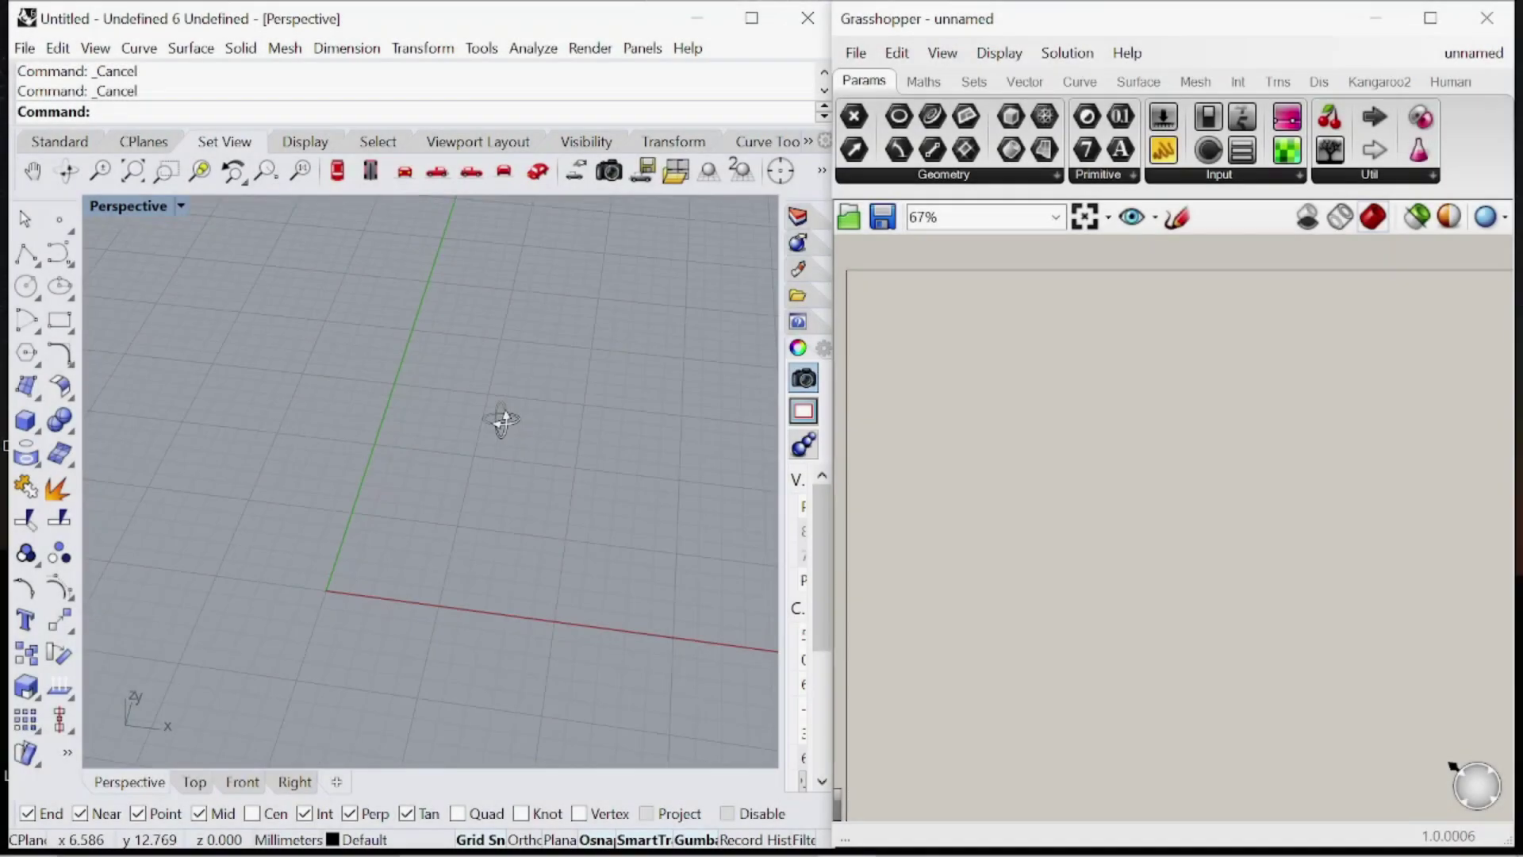
Add a Polygon component to the empty Grasshopper canvas.
double_click(1056, 447)
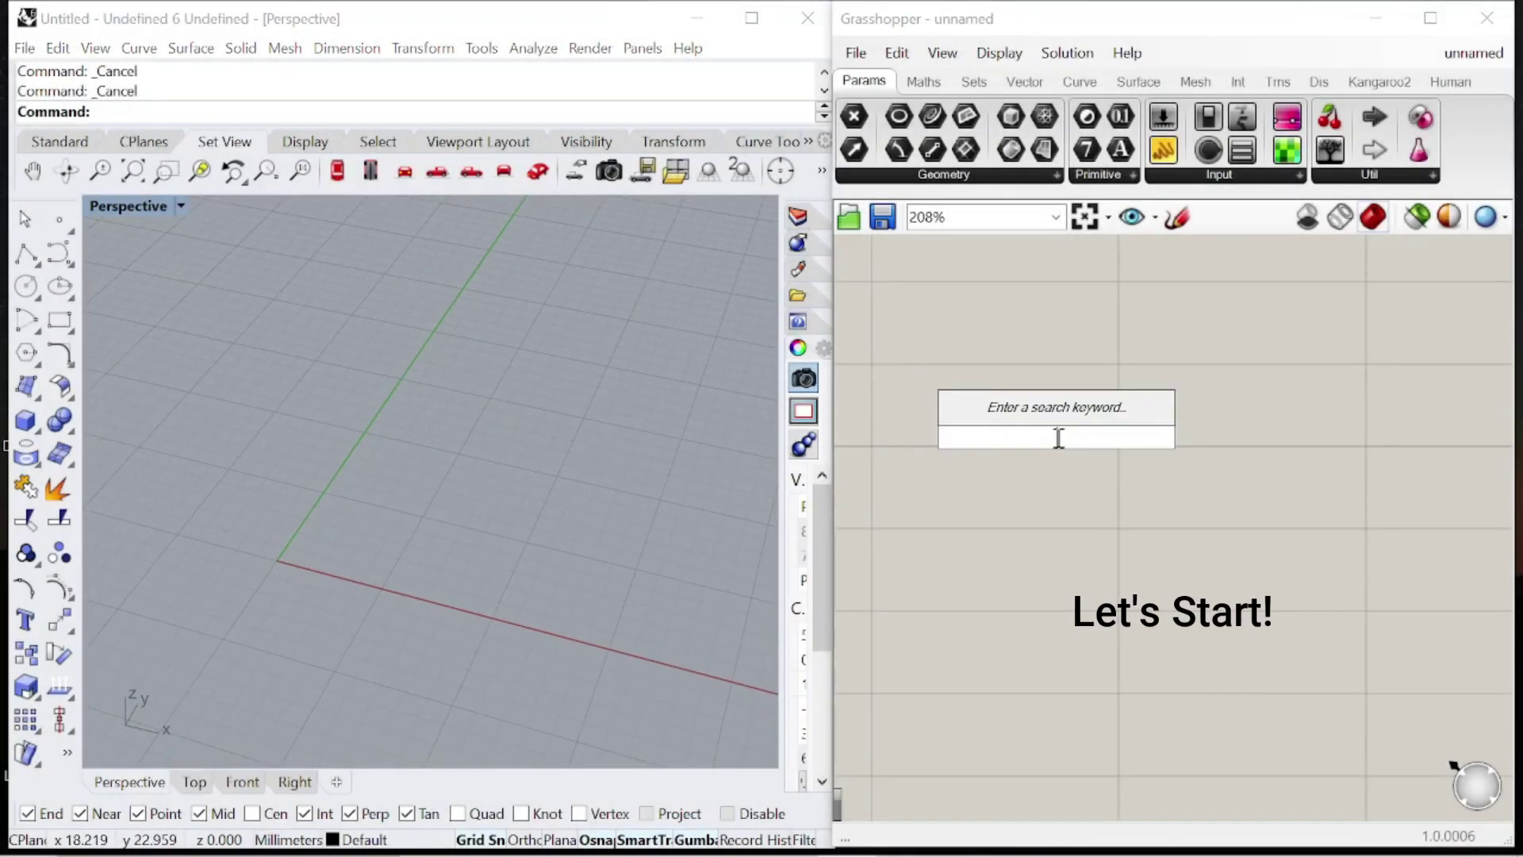
text(polygon)
key(Return)
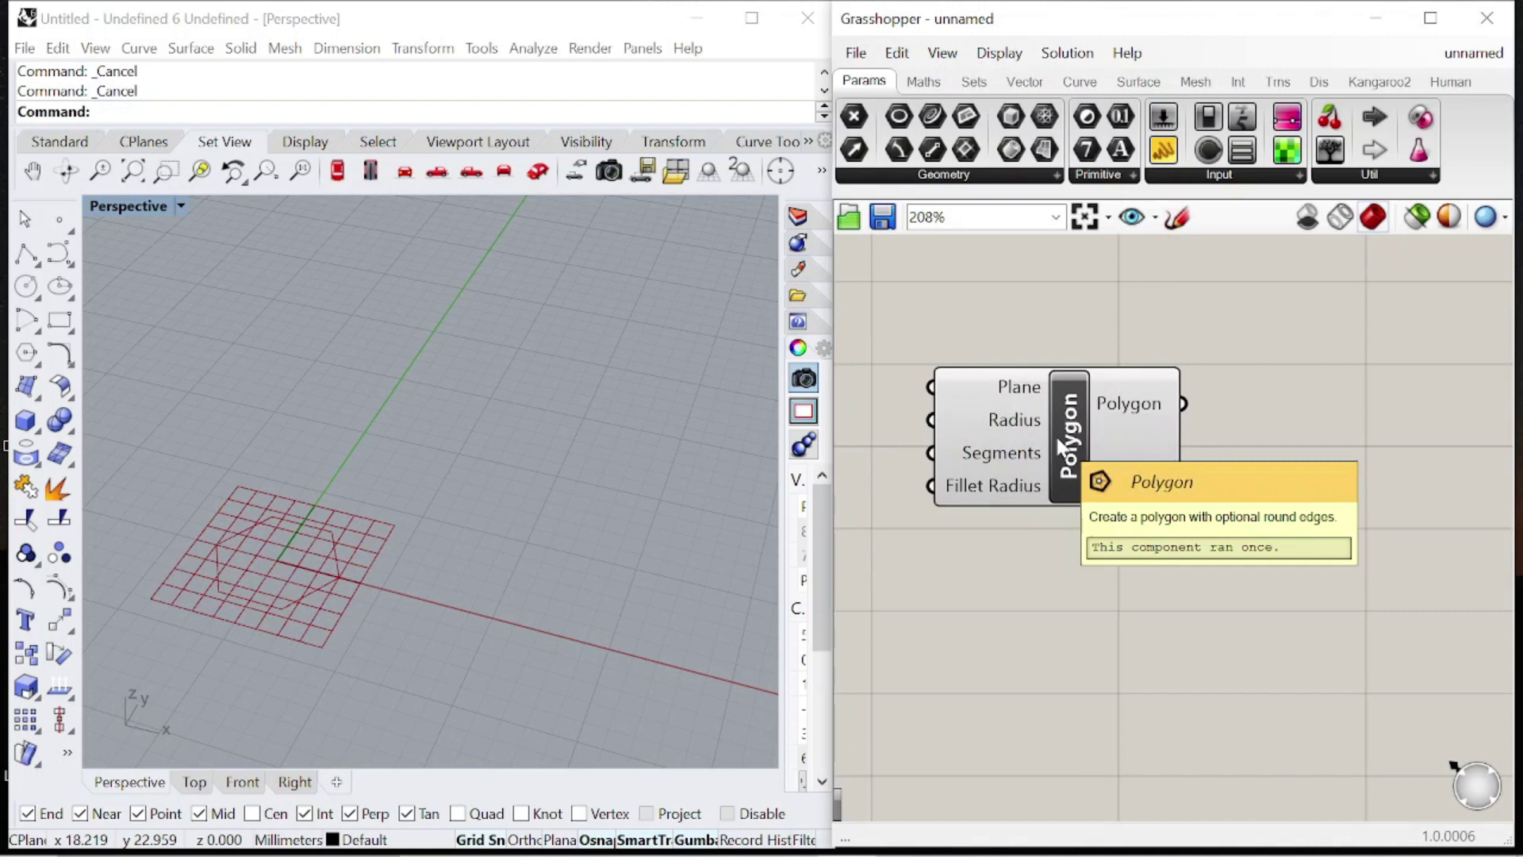
Add a number slider starting at 0, connect it to the Polygon's Radius and set it to 8.
scroll(1055, 435, down, 2)
double_click(1018, 541)
text(0<)
key(Return)
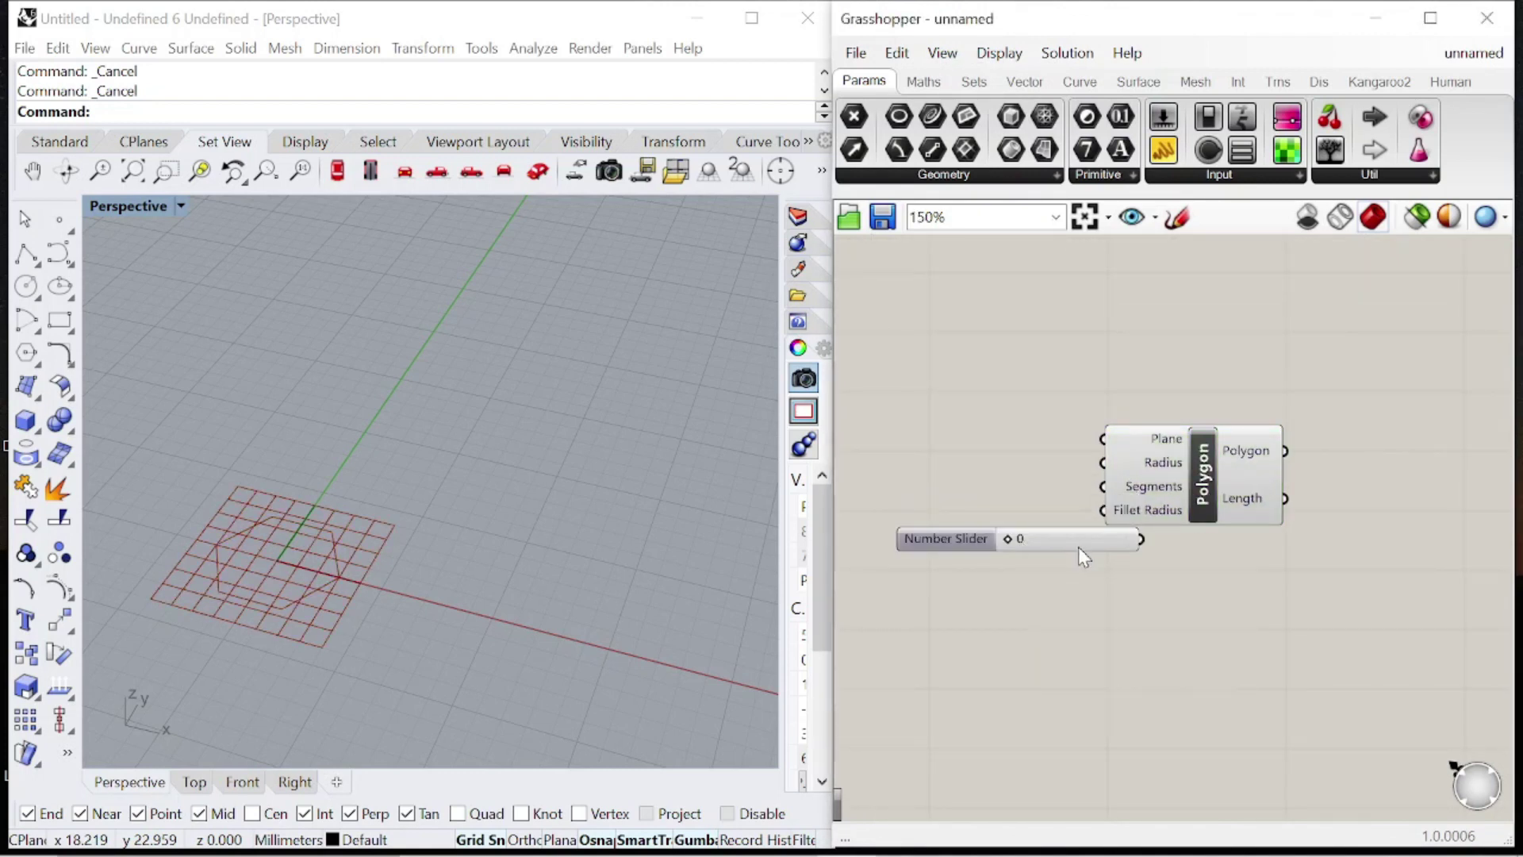
drag(1146, 540, 1103, 463)
drag(1004, 541, 1047, 462)
scroll(1101, 490, up, 2)
Add a 3 to 8 number slider, connect it to the Polygon's Segments and set it to 3.
double_click(1095, 505)
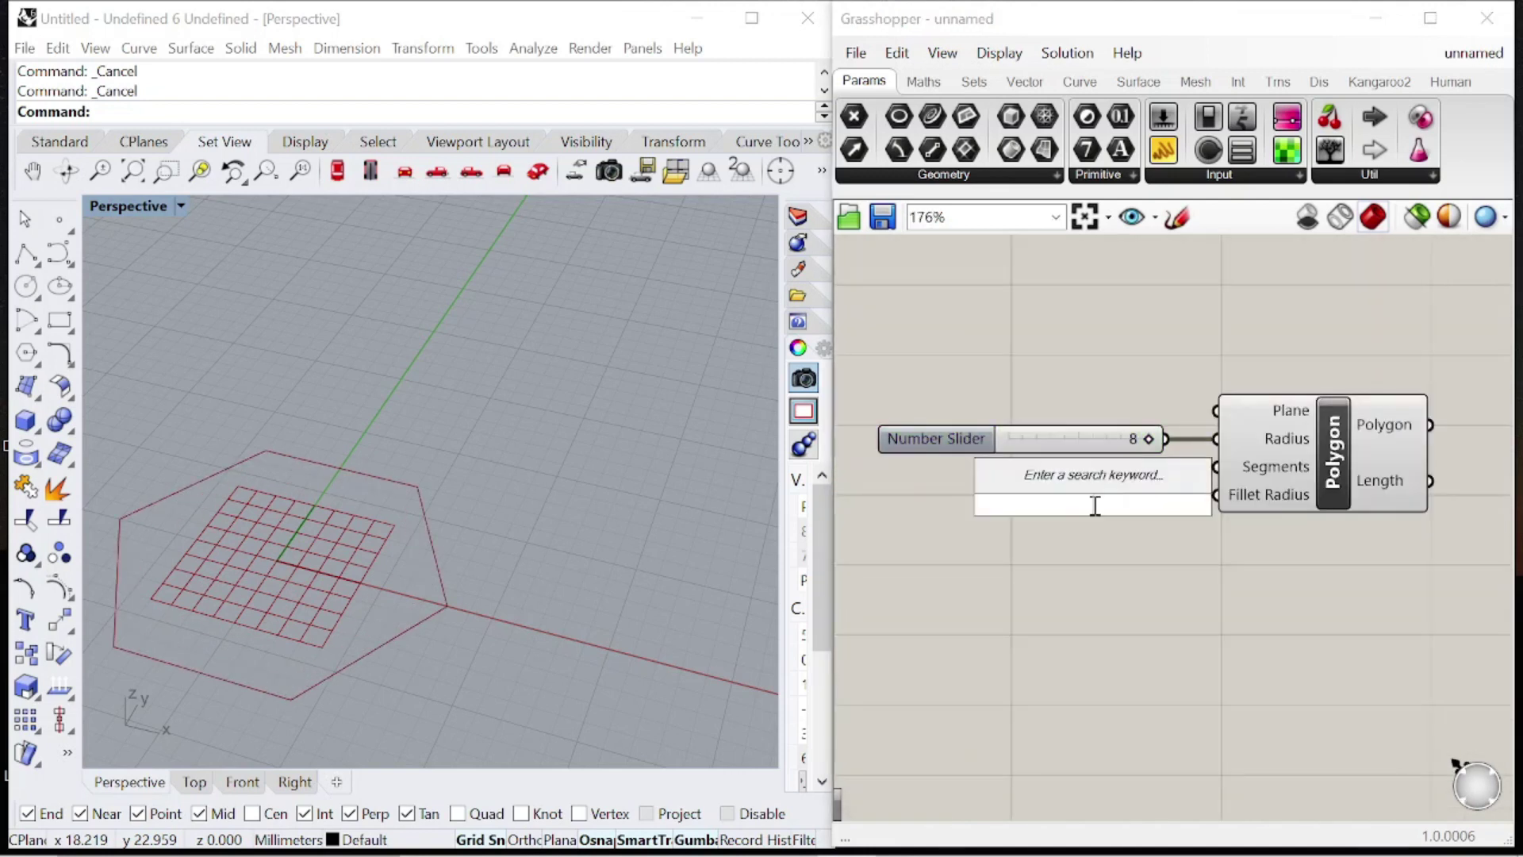
text(3)
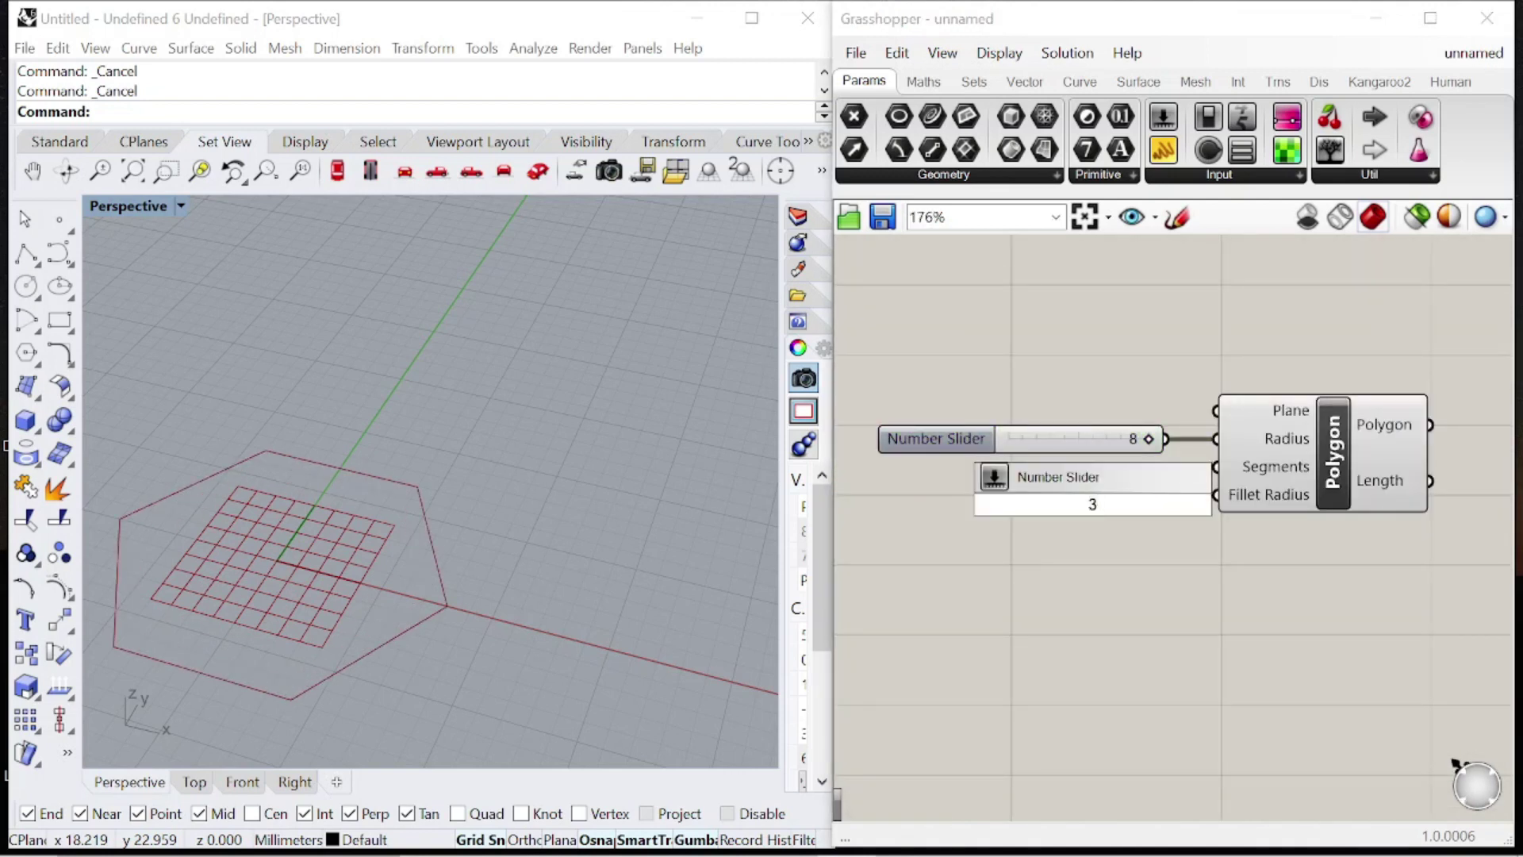
text(<8)
key(Return)
drag(1261, 505, 1254, 470)
drag(1025, 512, 1004, 473)
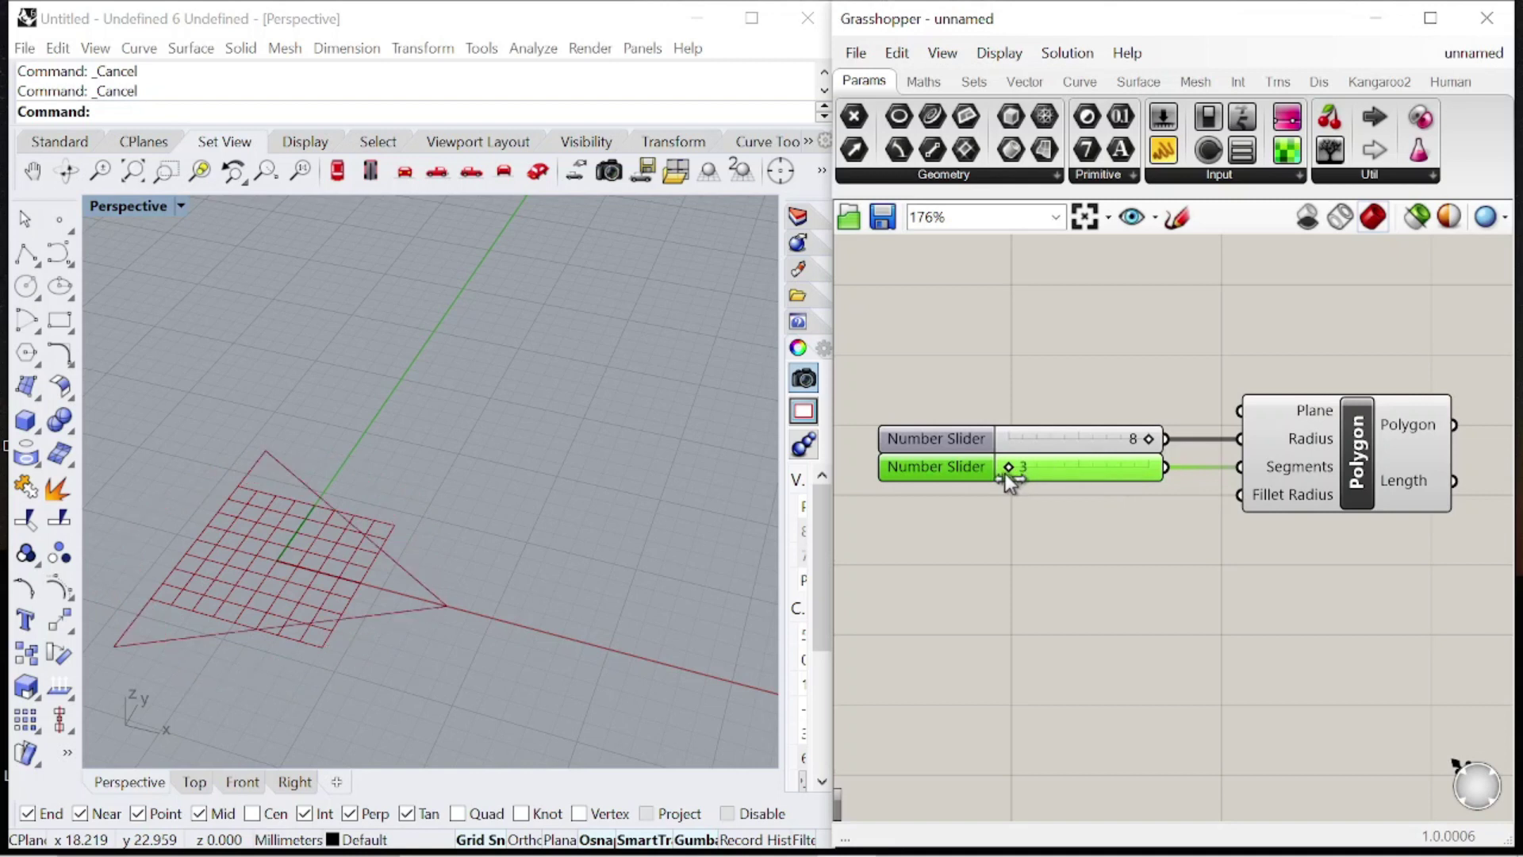
Add a Linear Array component and feed the Polygon output into its Geometry input.
scroll(1111, 452, down, 2)
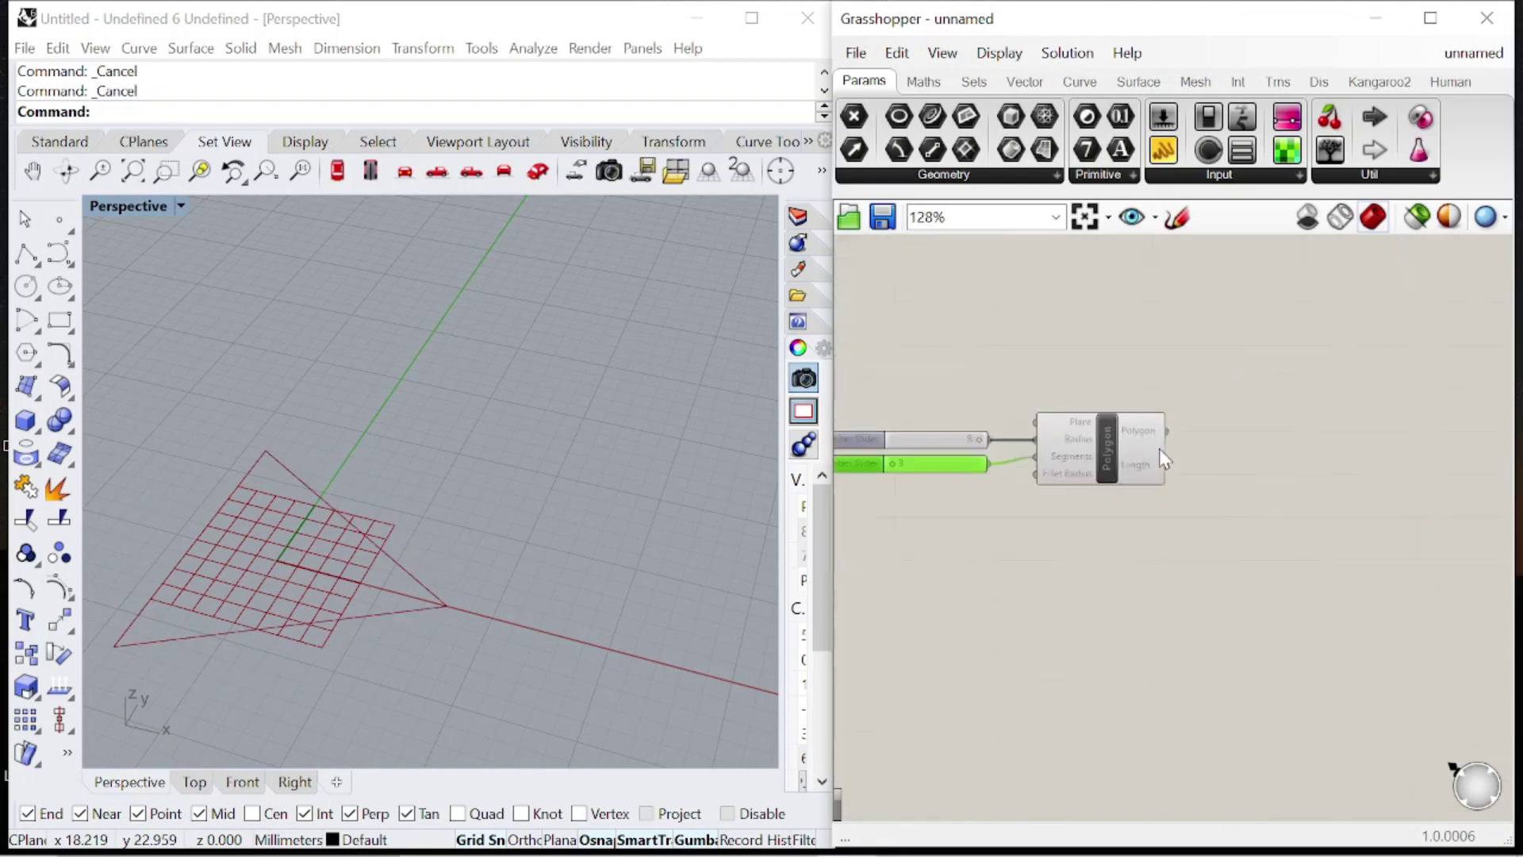
double_click(1329, 515)
text(linear)
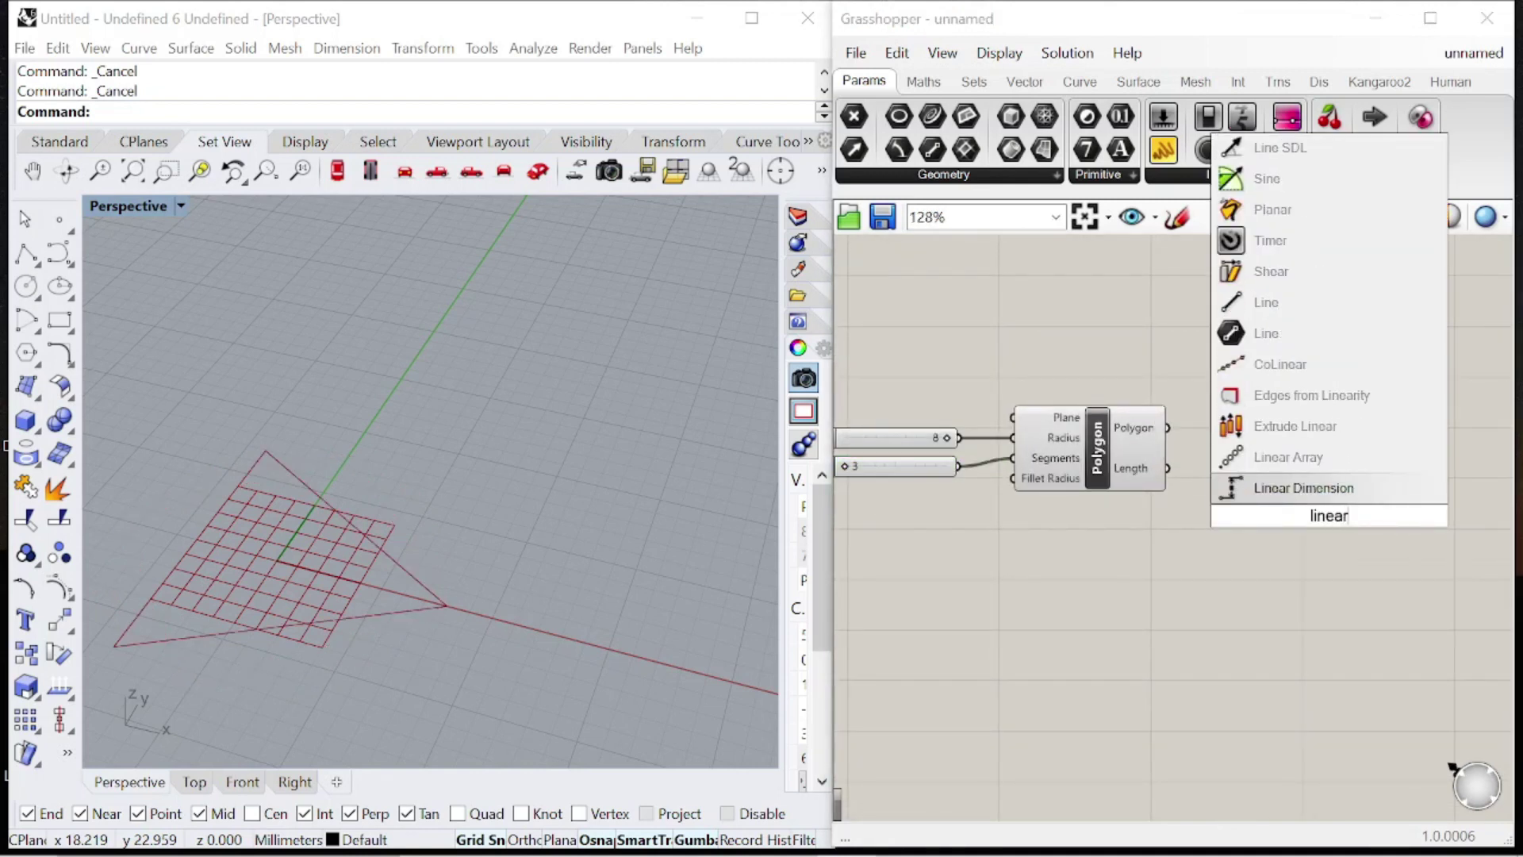
click(1330, 471)
scroll(1303, 449, down, 4)
scroll(1229, 454, up, 5)
click(1165, 436)
scroll(1135, 432, down, 6)
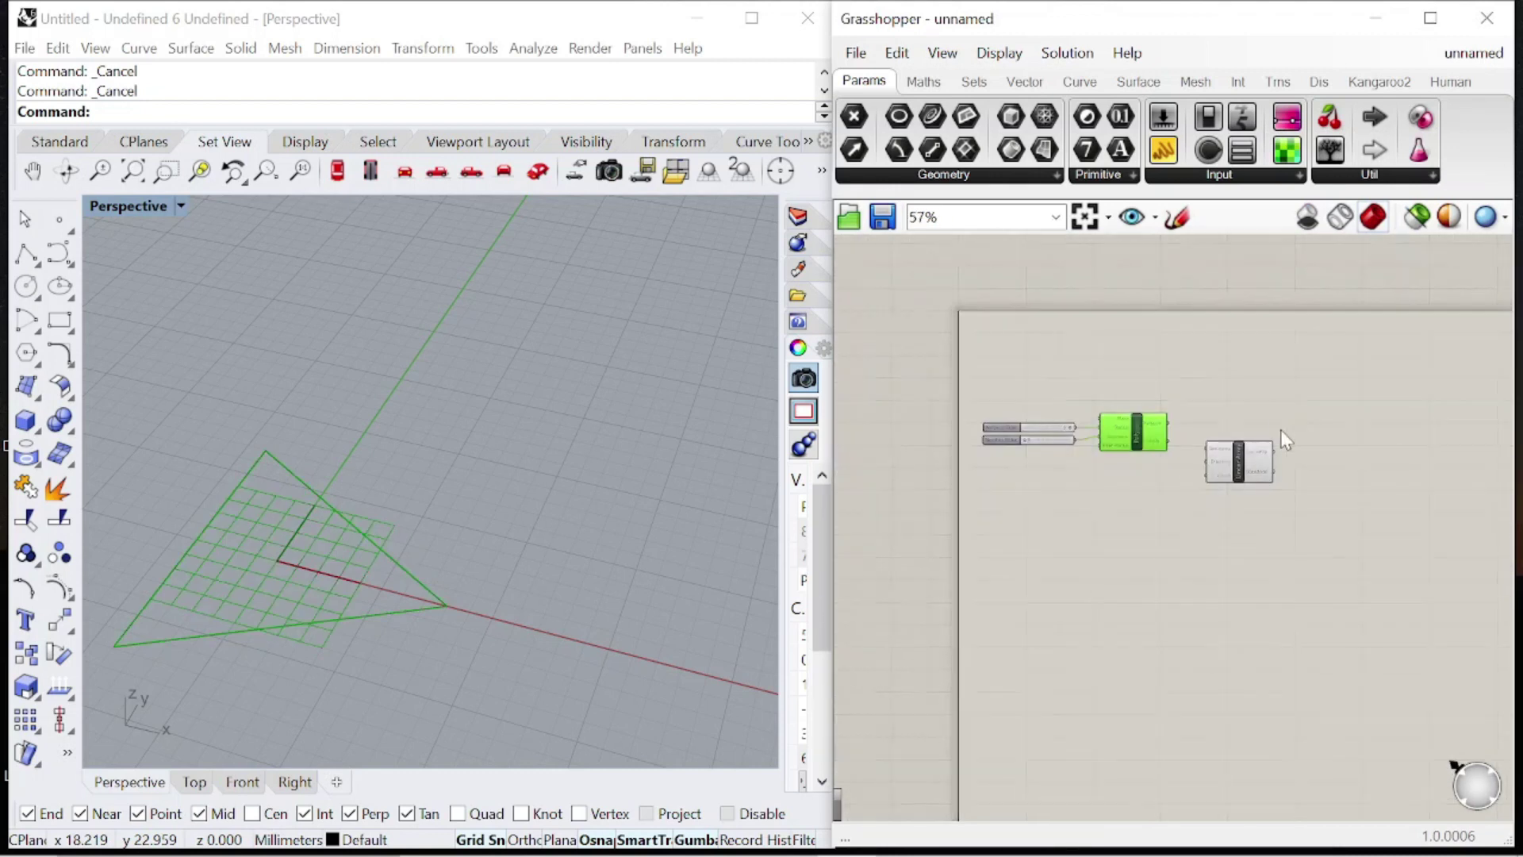
scroll(1281, 426, up, 6)
drag(985, 408, 1083, 480)
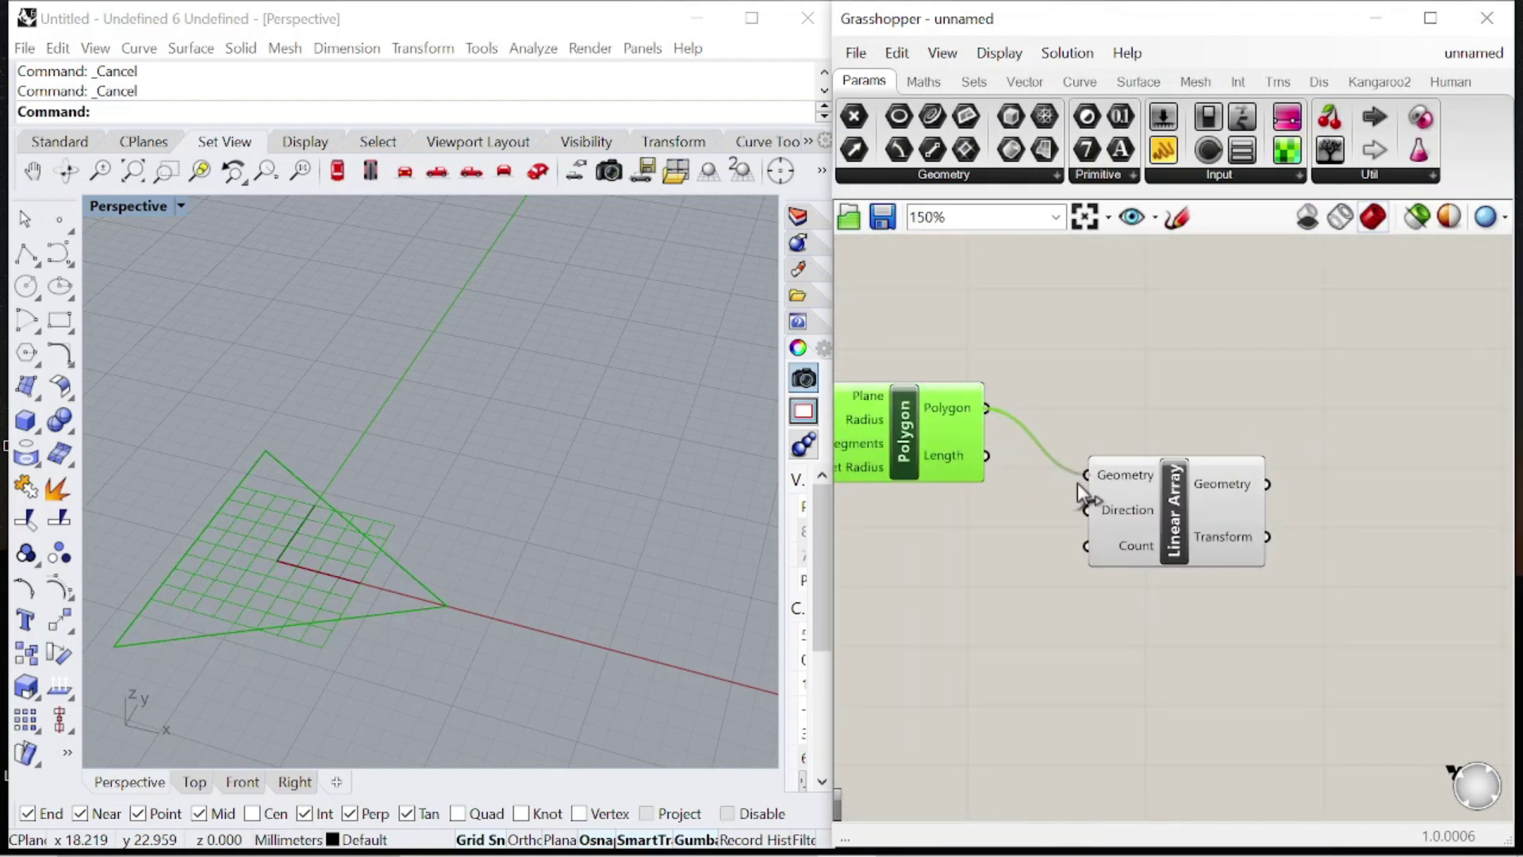
Add a Unit Z vector and connect it to the Linear Array's Direction so the polygons stack vertically.
scroll(1084, 484, down, 4)
scroll(1258, 530, up, 3)
click(1259, 530)
double_click(1074, 584)
text(z)
click(1082, 560)
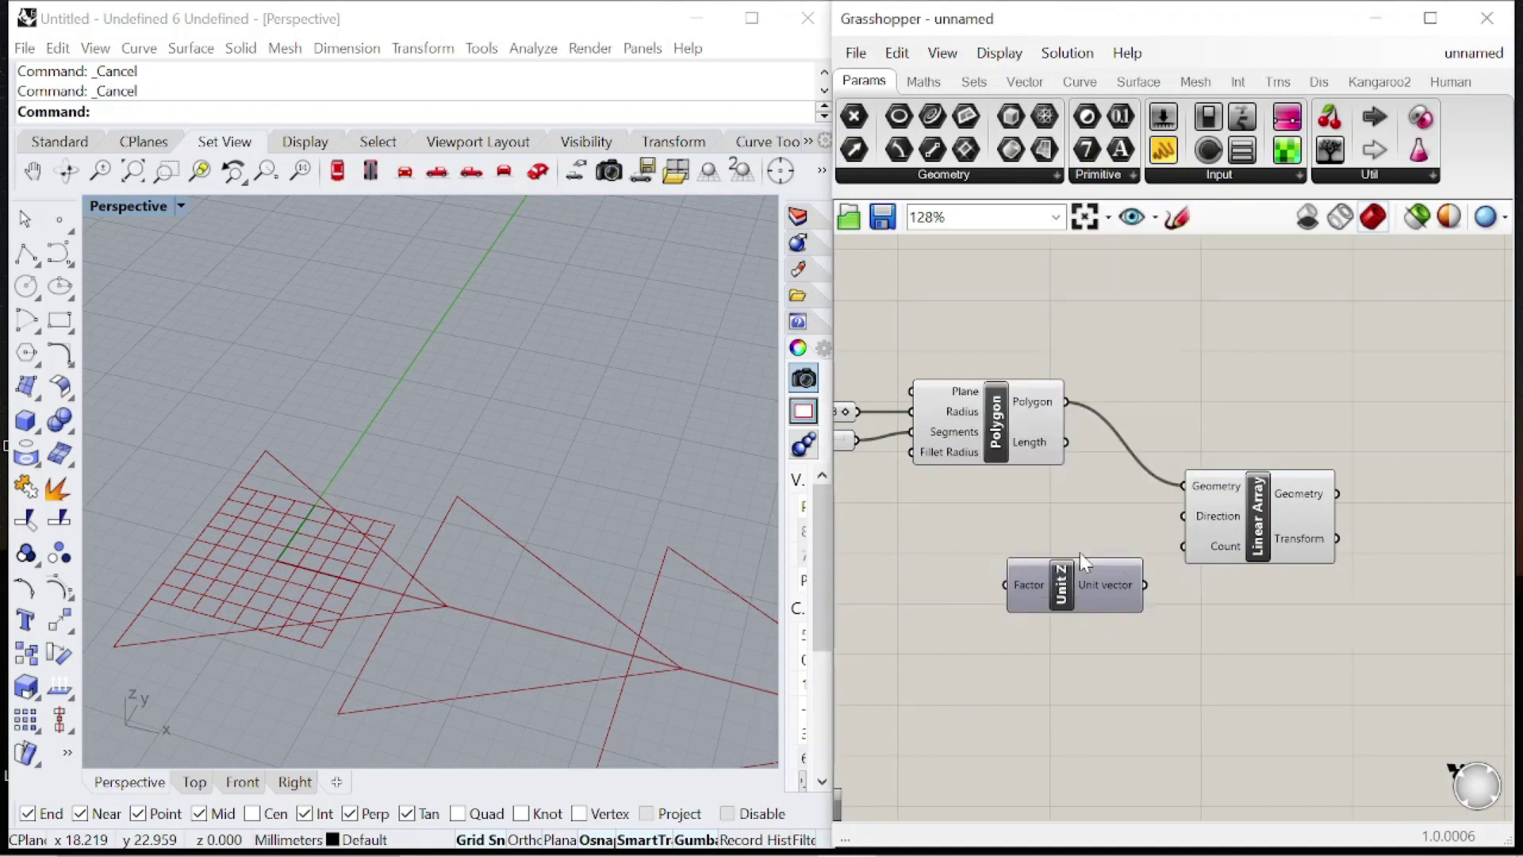
drag(1077, 607, 1087, 540)
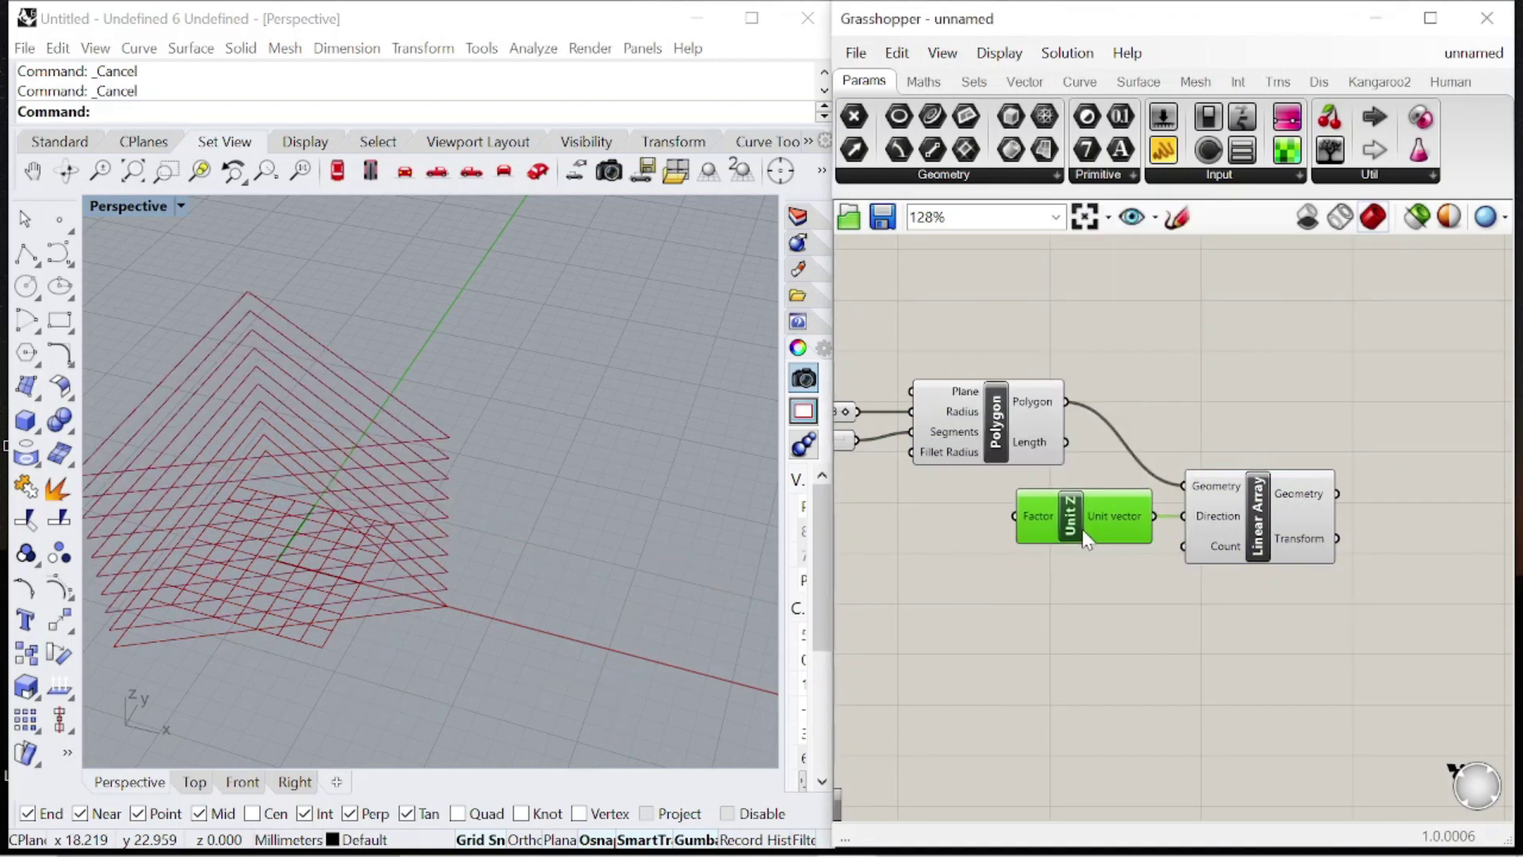
Add a 1 to 6 number slider, connect it to the Unit Z Factor and set it to 4.
double_click(930, 597)
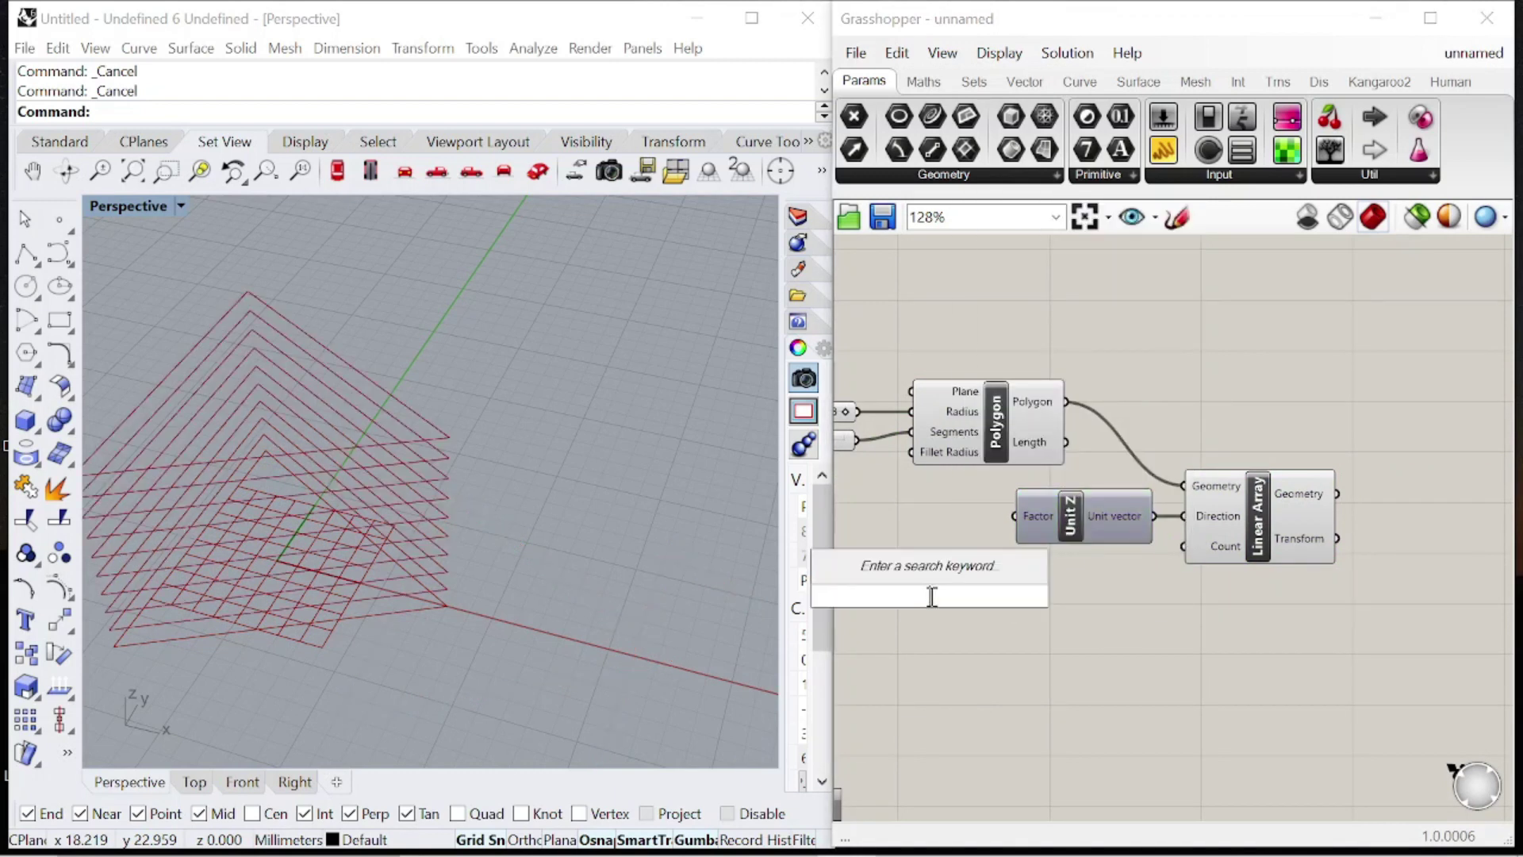
text(1<)
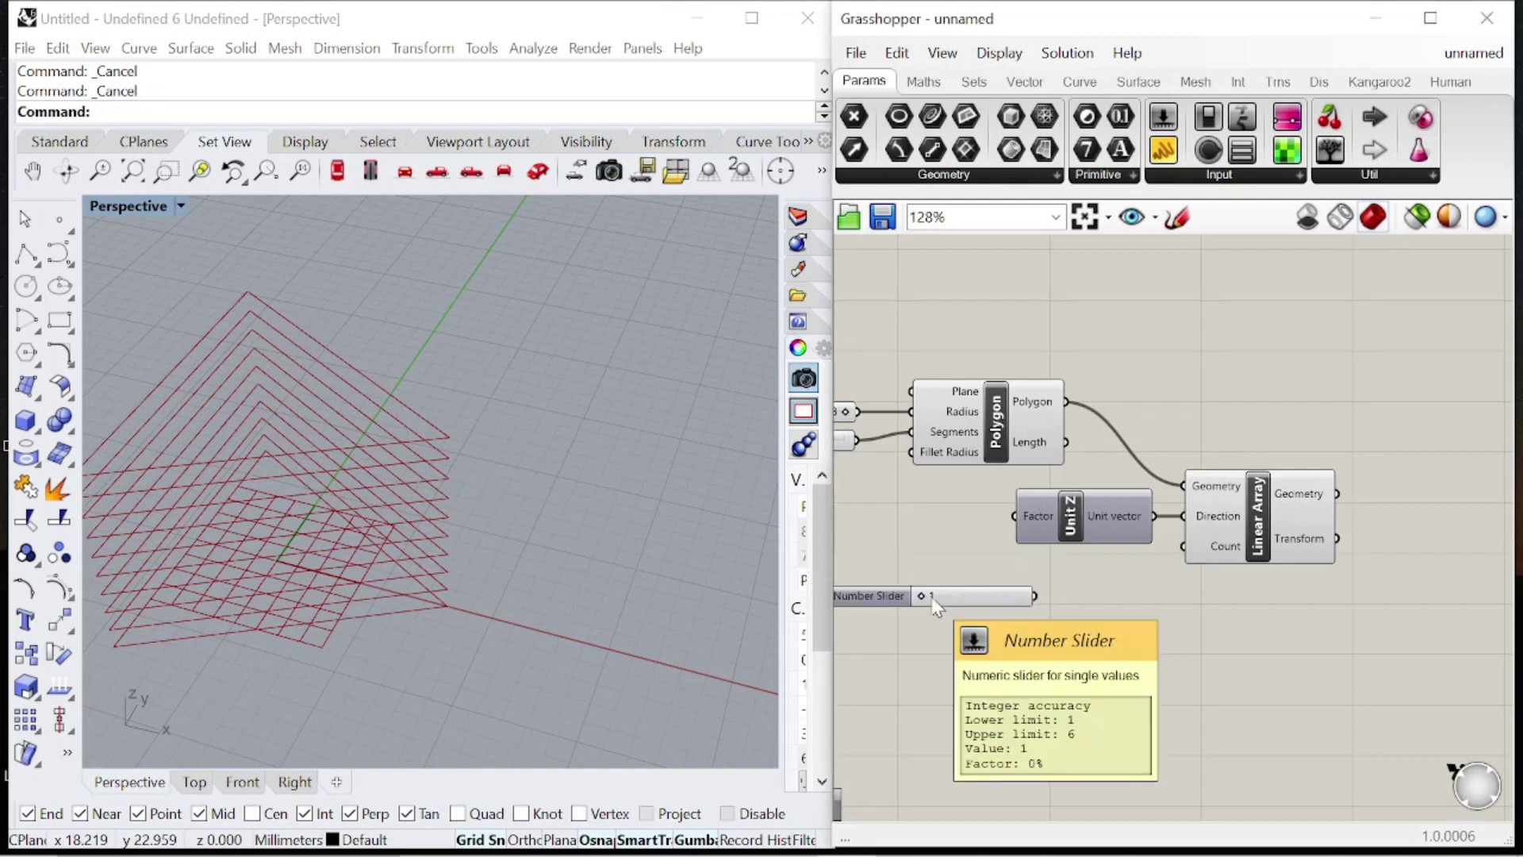
key(Return)
scroll(1175, 579, down, 1)
drag(992, 631, 1034, 558)
Move the factor slider, Unit Z and Linear Array together further below the Polygon component.
scroll(1066, 555, down, 2)
drag(1265, 624, 963, 546)
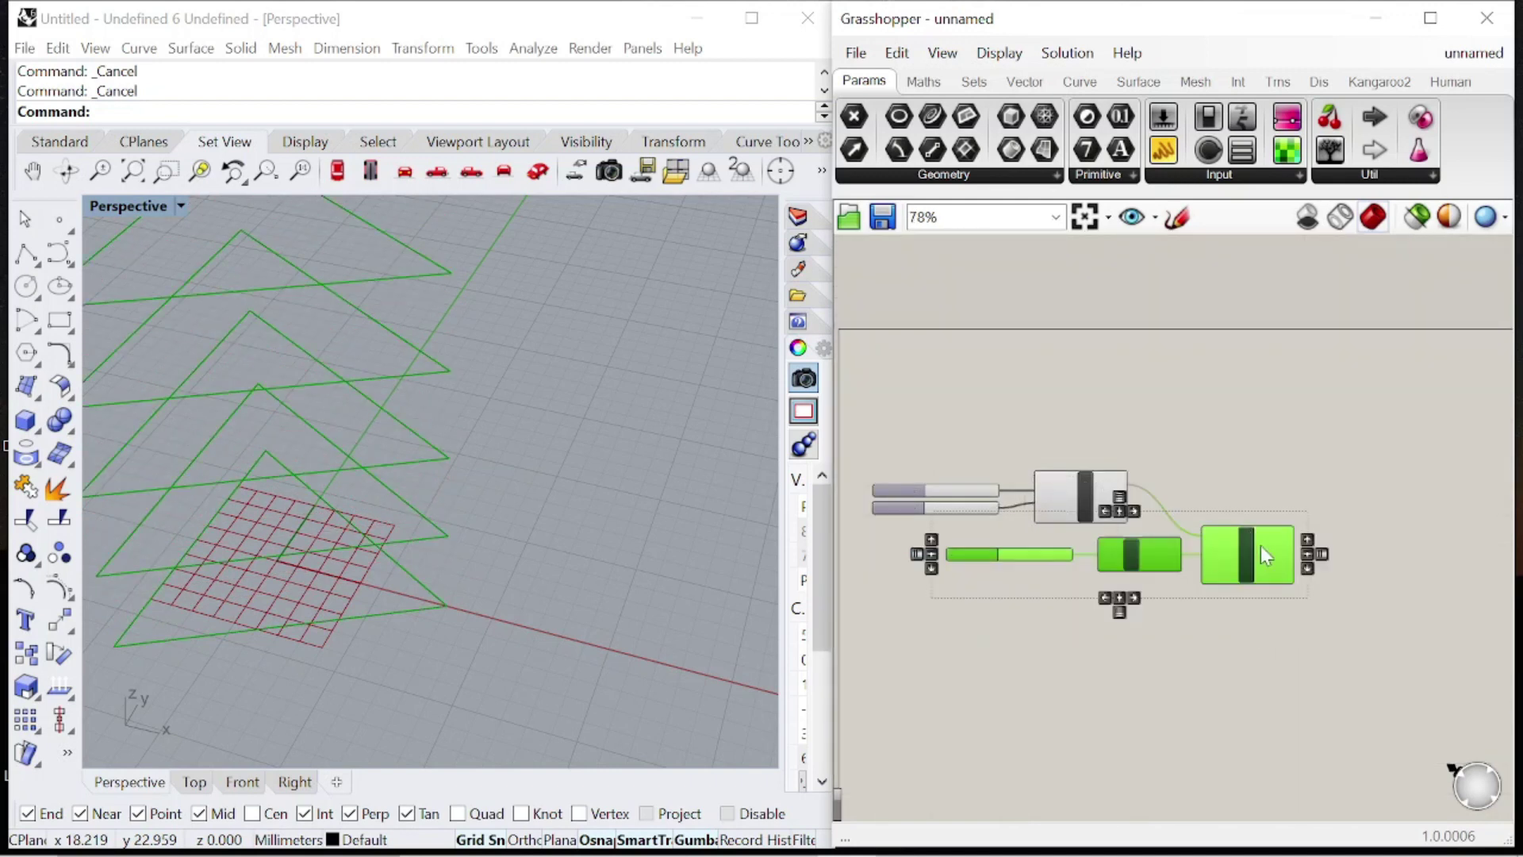
drag(1261, 546, 1306, 607)
click(1298, 661)
scroll(1289, 614, up, 5)
scroll(1397, 515, down, 5)
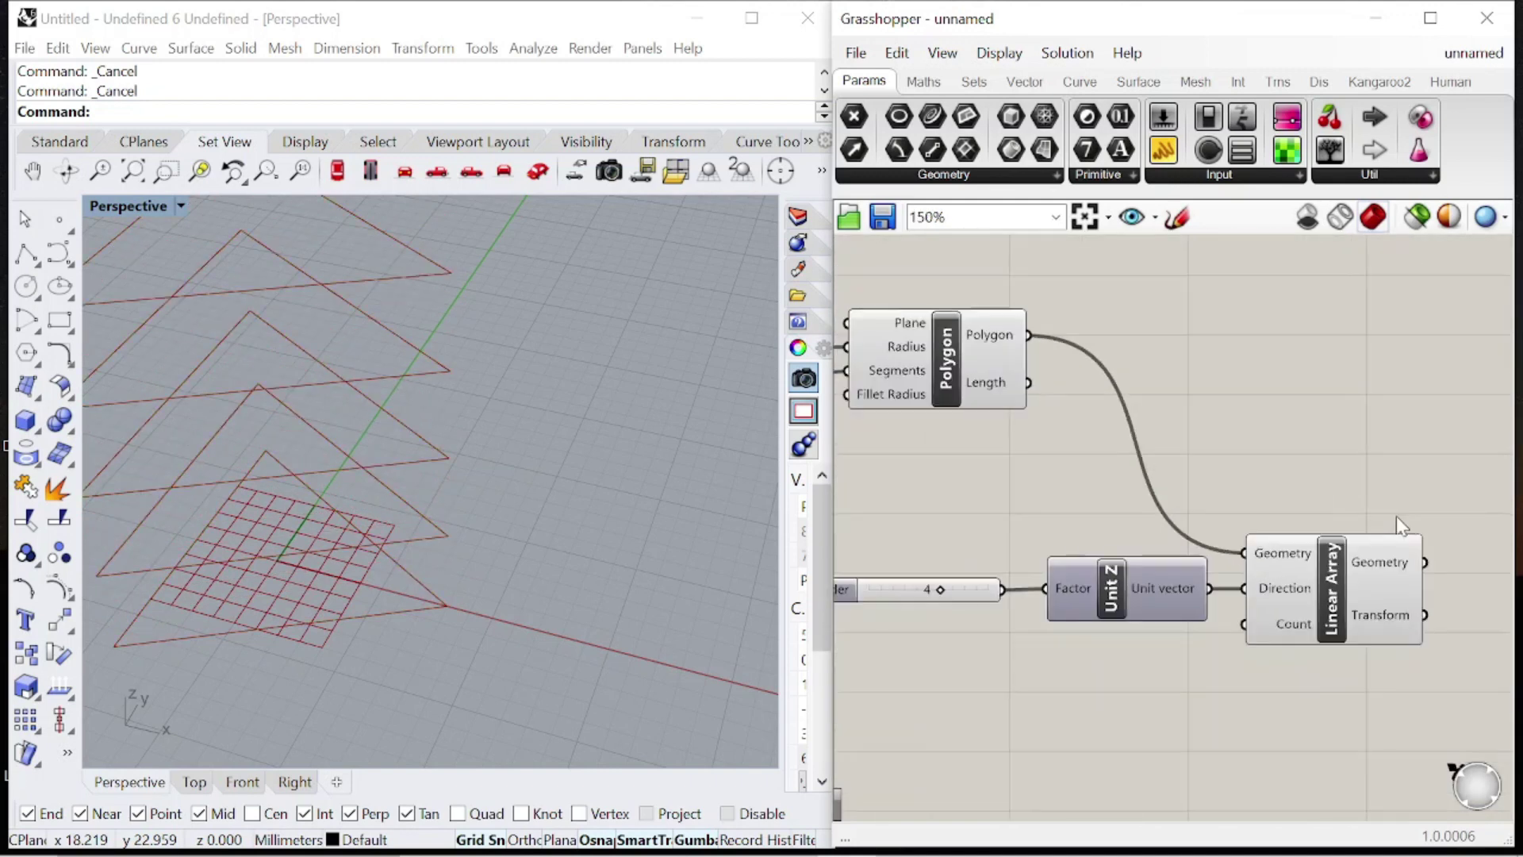
scroll(1372, 690, up, 4)
scroll(421, 458, down, 3)
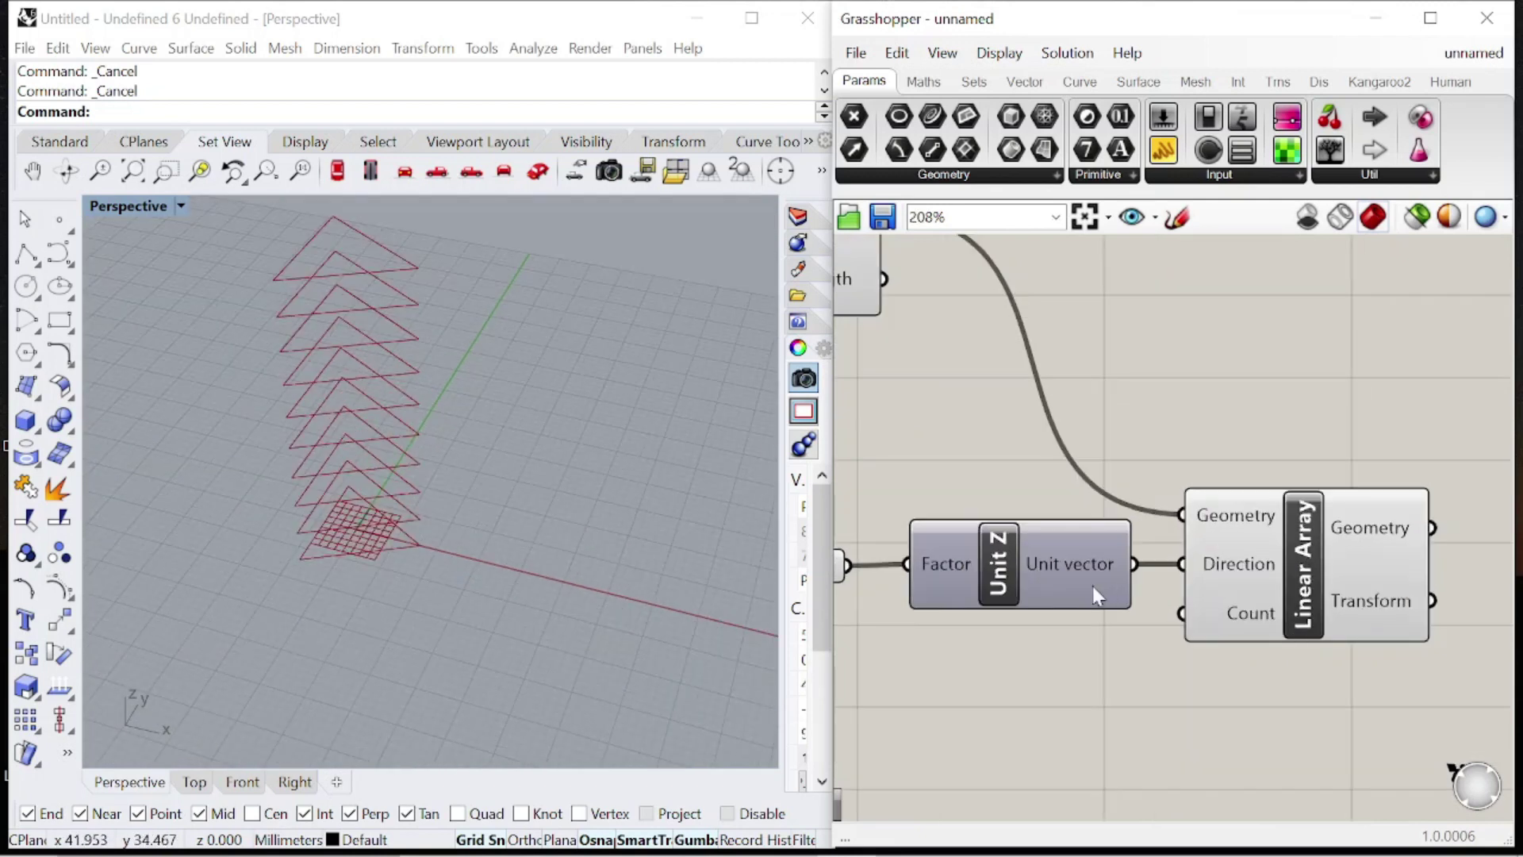
Add a number slider starting at 1, connect it to the Linear Array's Count and set it to 6.
scroll(1093, 587, up, 3)
double_click(1116, 660)
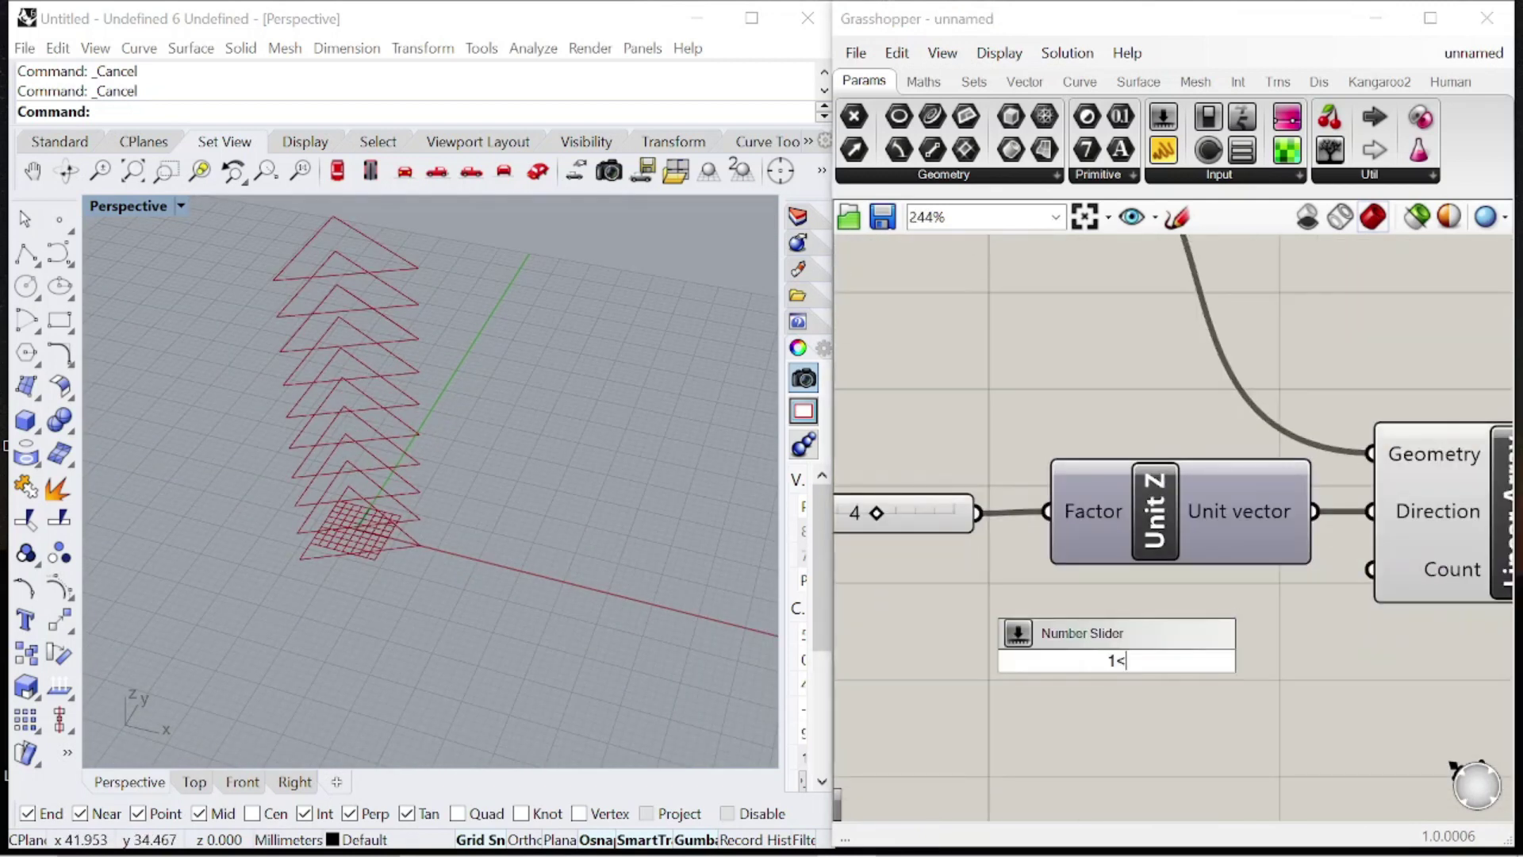
text(1<)
key(Return)
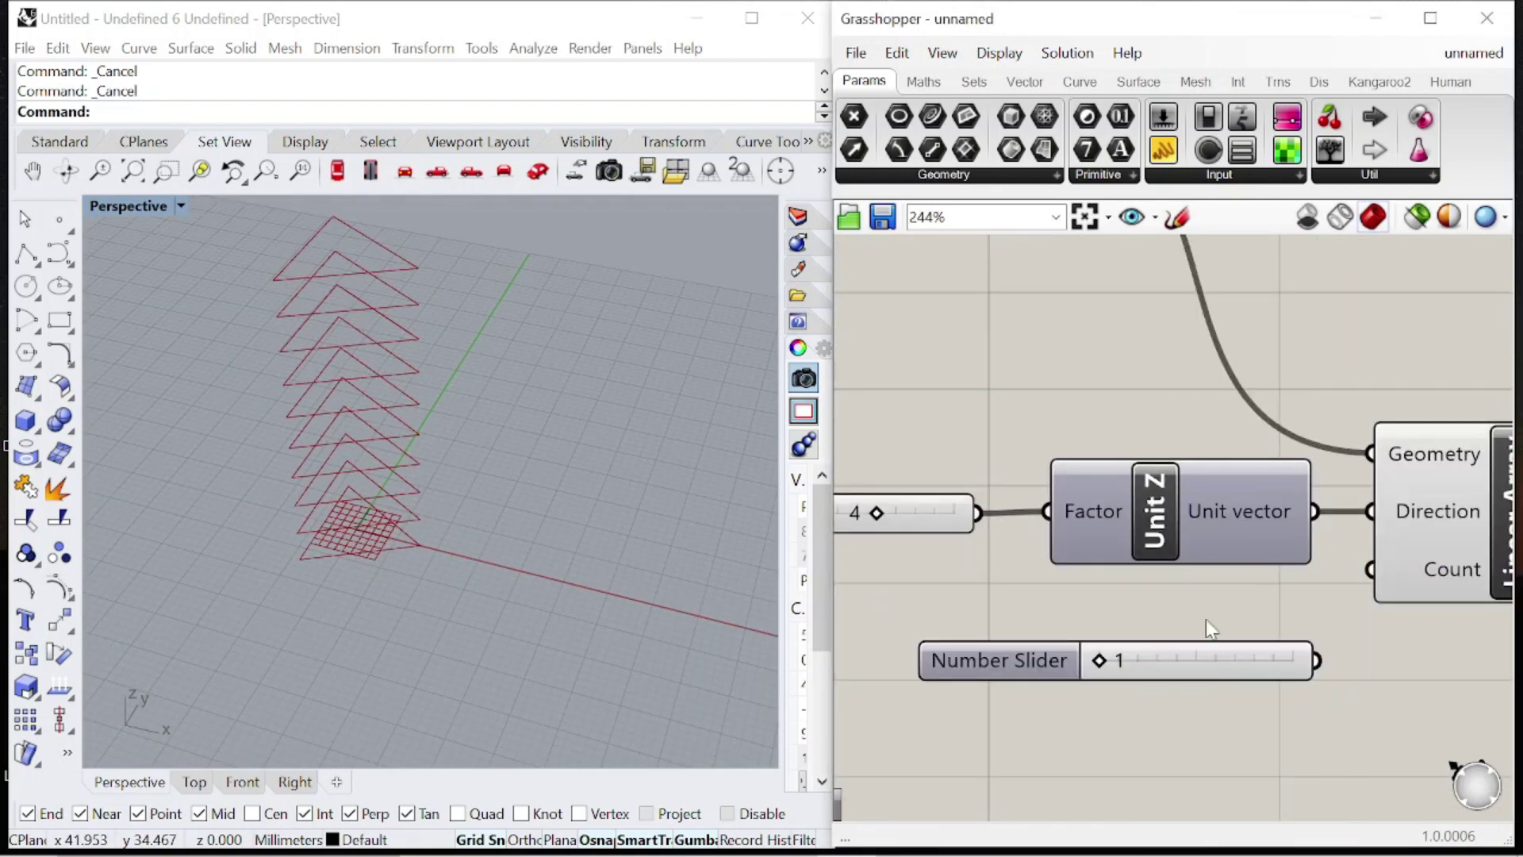
scroll(1206, 619, down, 1)
drag(1317, 653, 1331, 609)
drag(1115, 666, 955, 644)
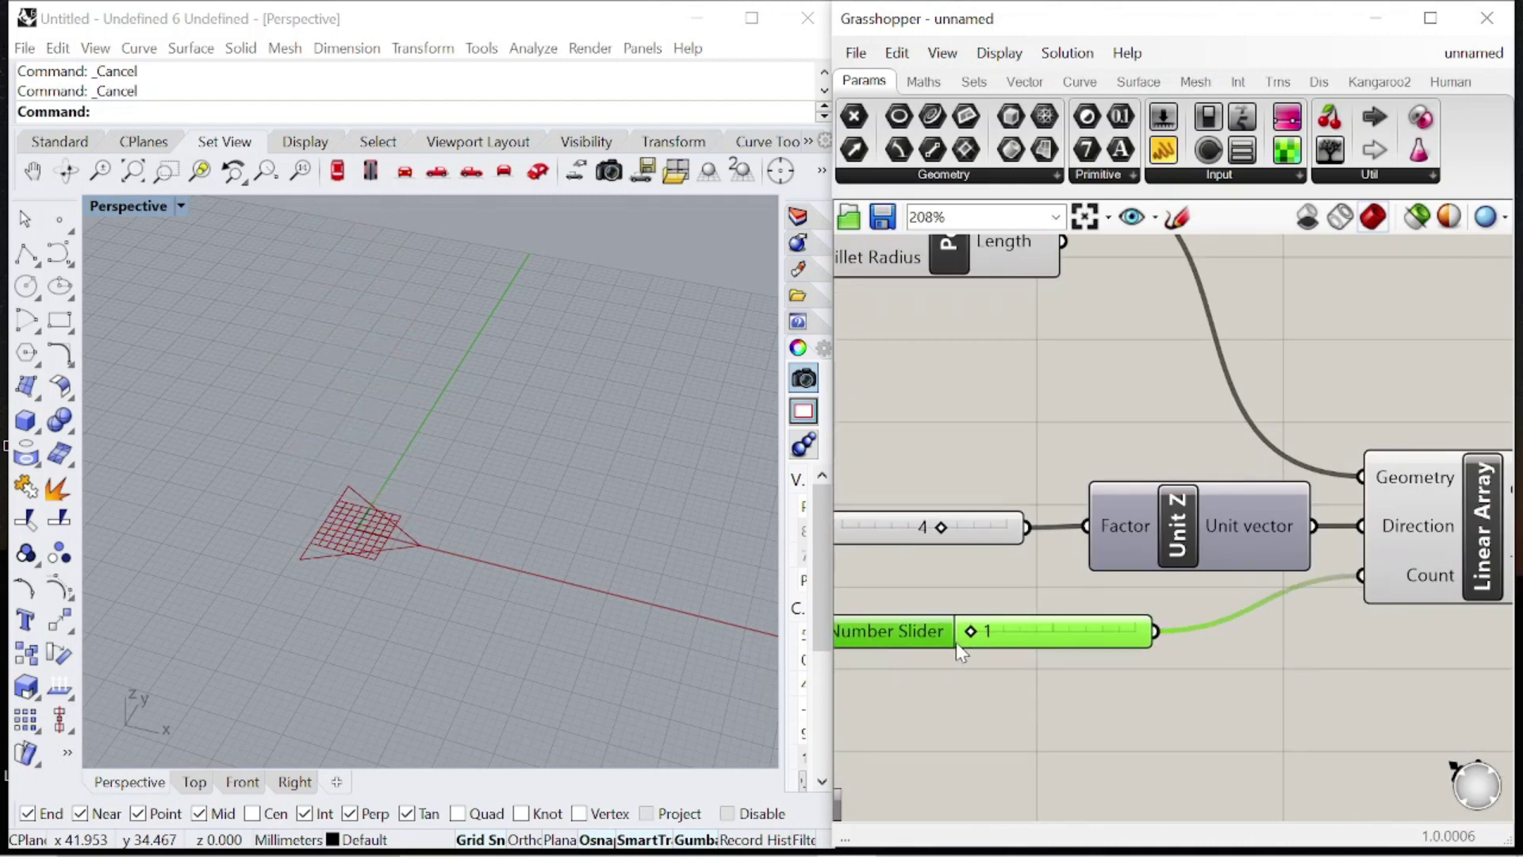
scroll(337, 452, up, 1)
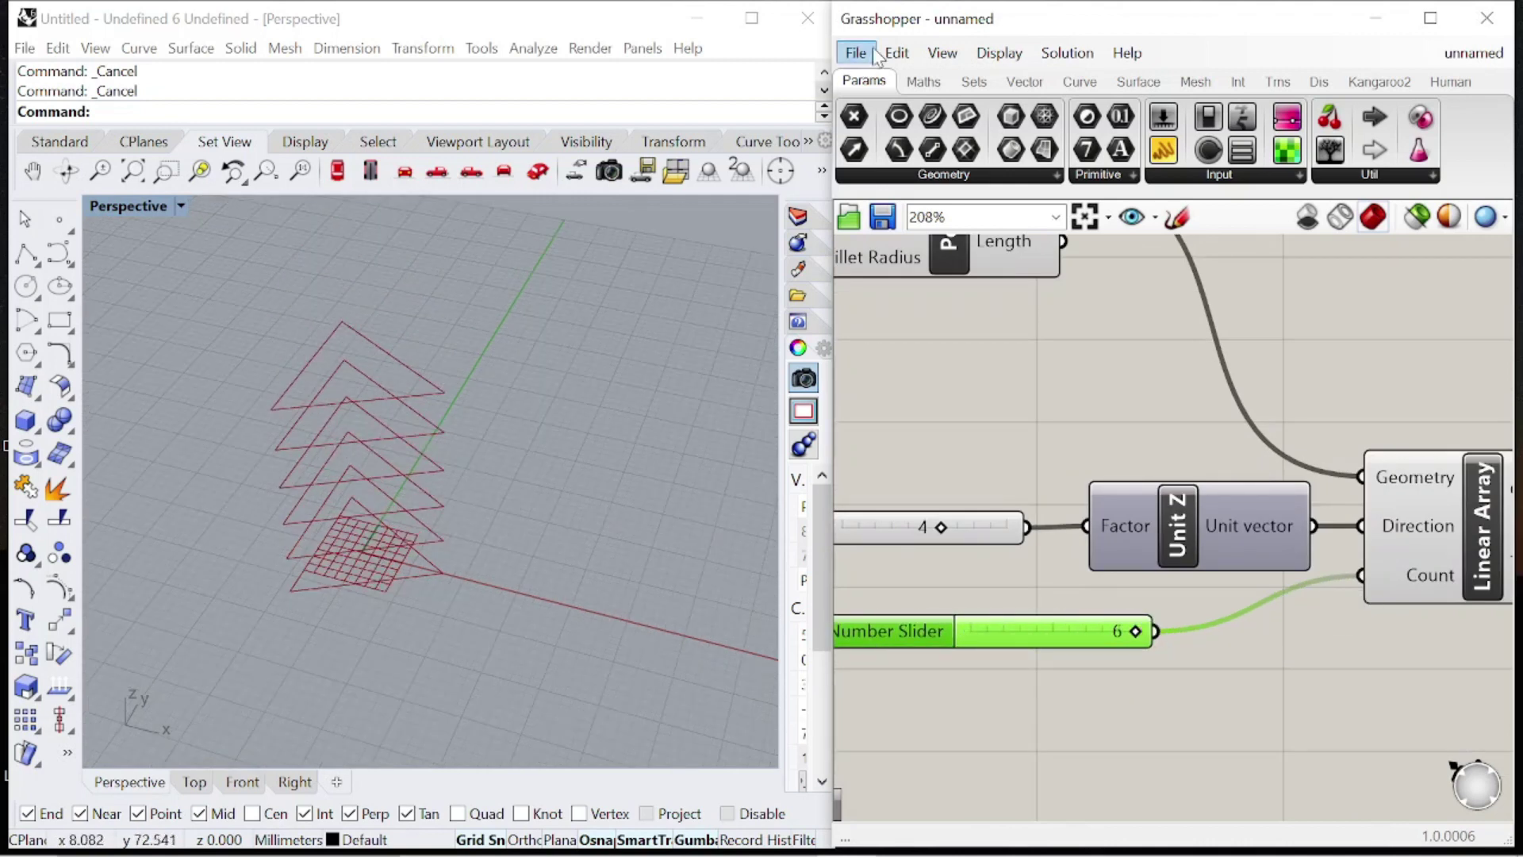
Place a Multiplication component below the count slider.
click(947, 84)
scroll(1087, 321, down, 9)
scroll(1138, 454, up, 4)
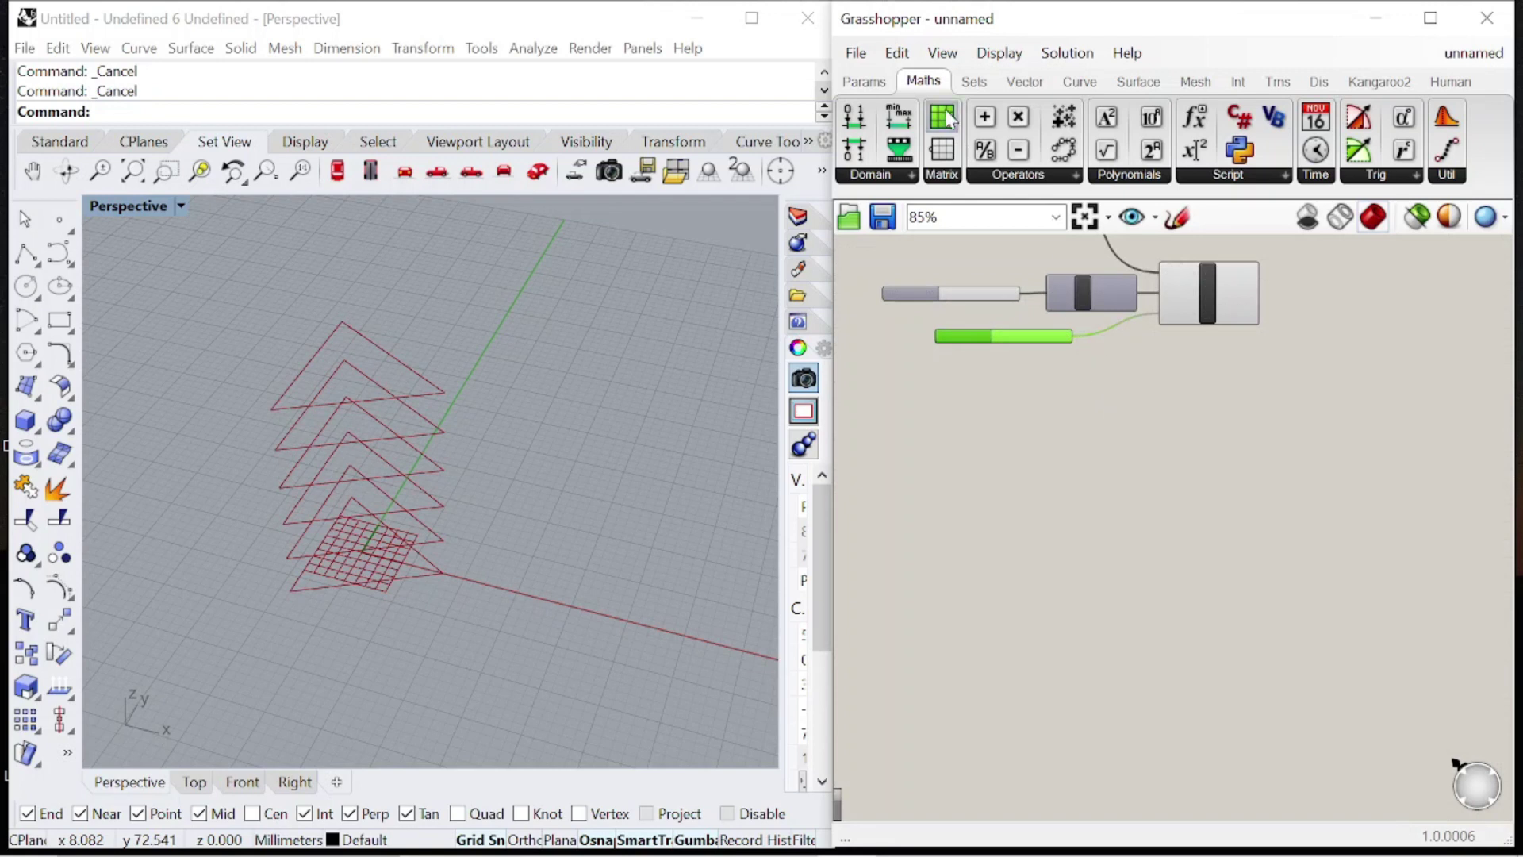
click(1017, 118)
scroll(1041, 300, up, 4)
click(1216, 519)
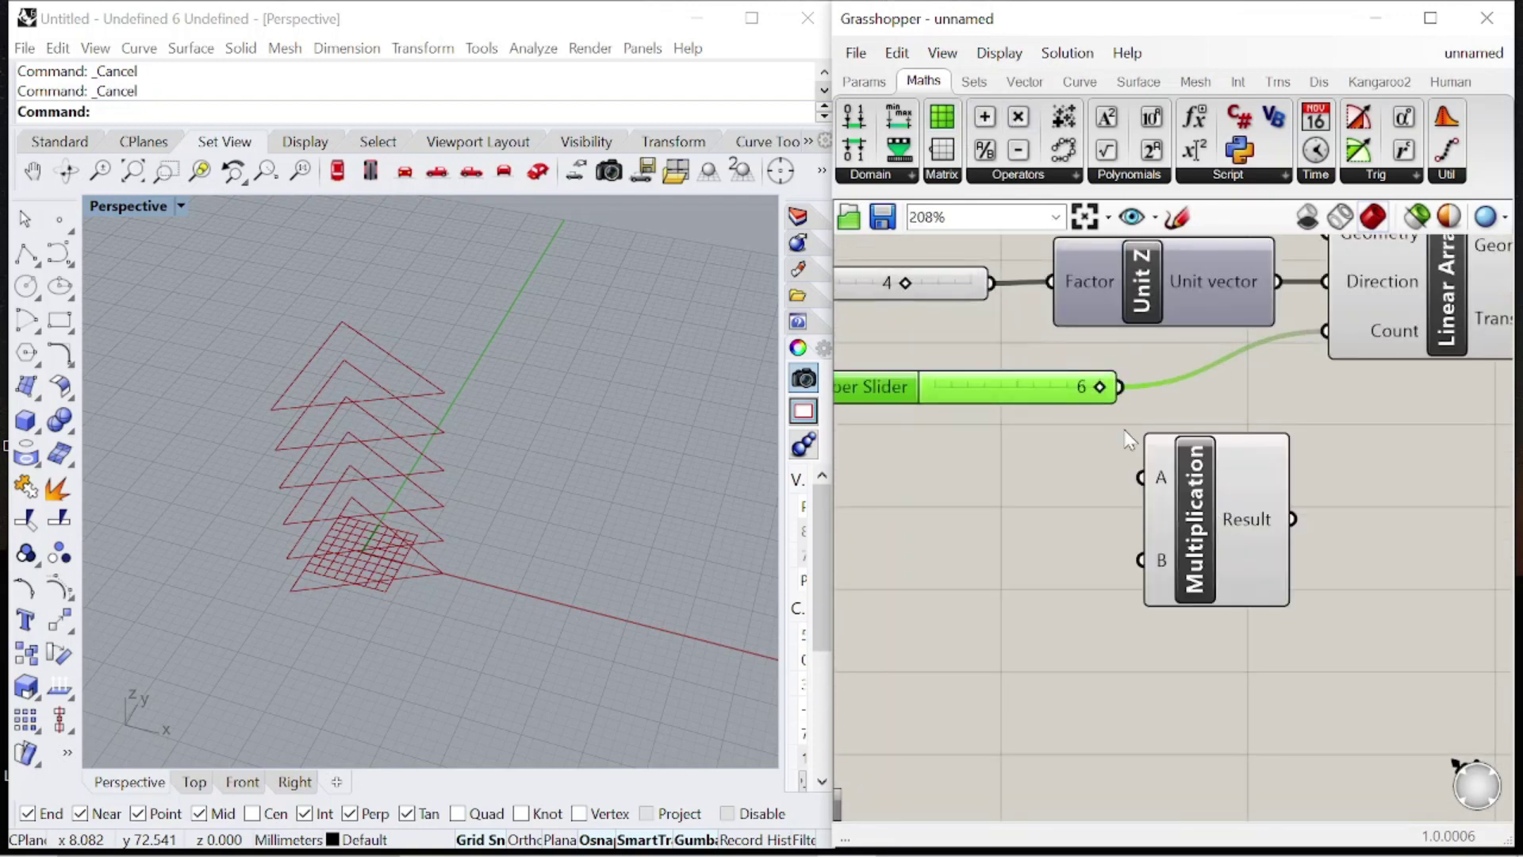
Multiply the count slider by a new panel containing 2 and connect the result to the Linear Array's Count.
double_click(986, 587)
text("2)
key(Return)
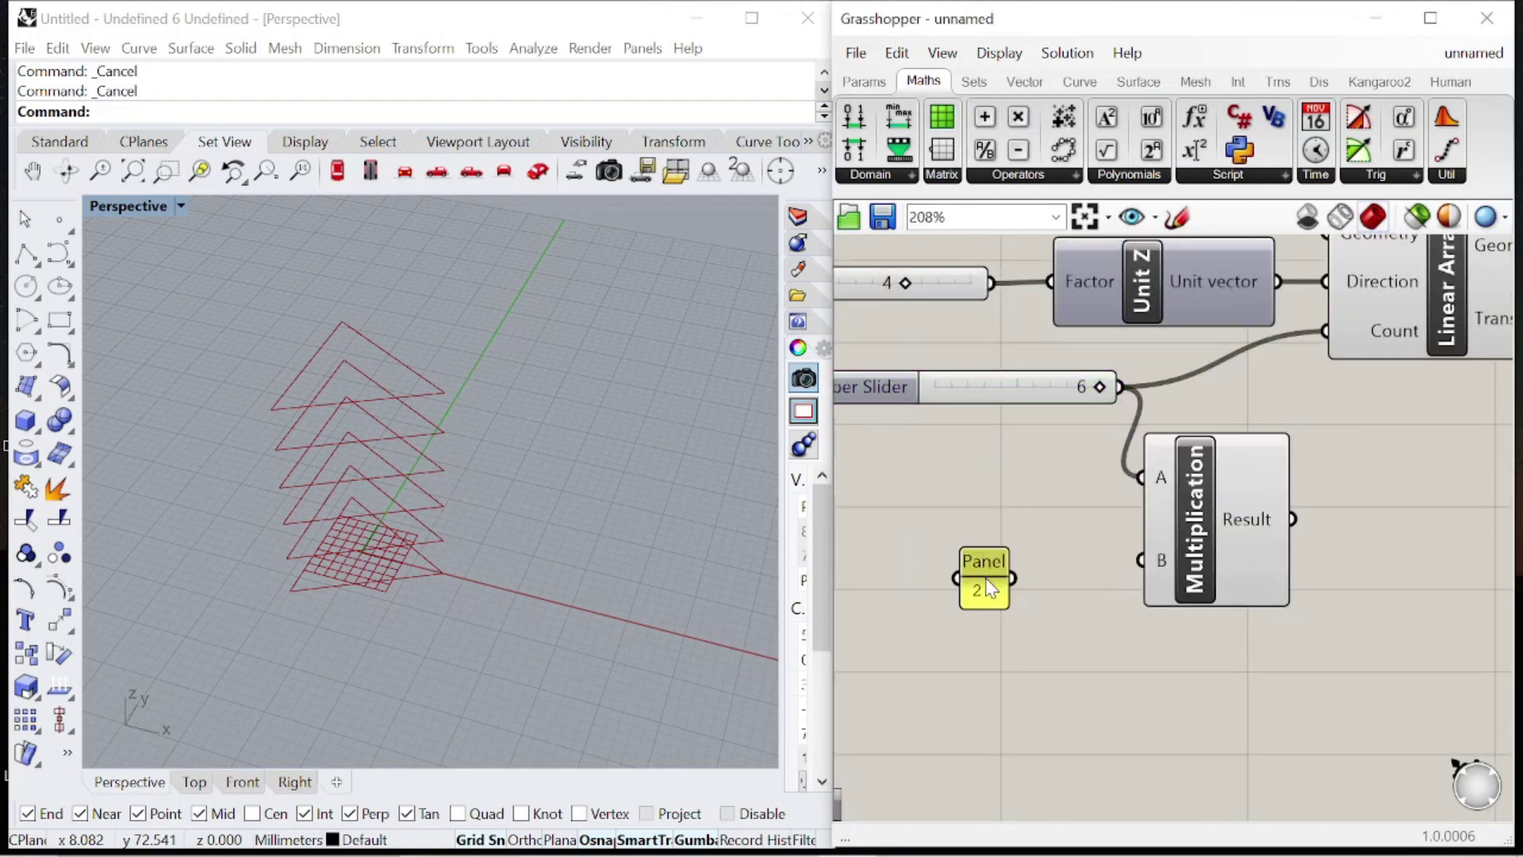
drag(1293, 521, 1356, 330)
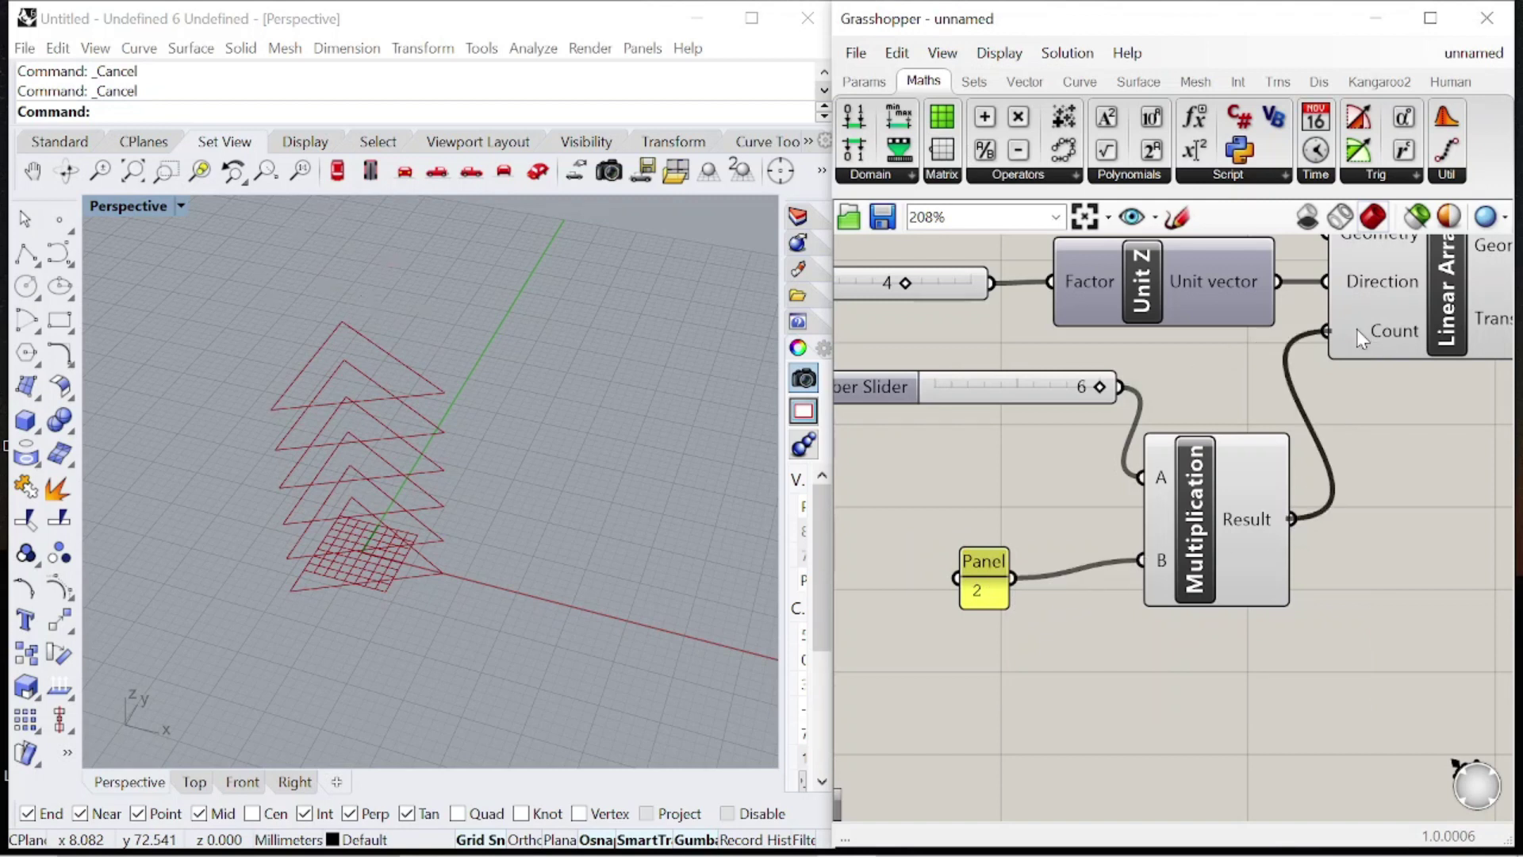
Arrange the count slider, Multiplication component and panel neatly beneath the Unit Z component.
scroll(1357, 330, down, 2)
right_drag(987, 360, 1164, 392)
drag(1164, 397, 1018, 397)
drag(1462, 527, 1417, 472)
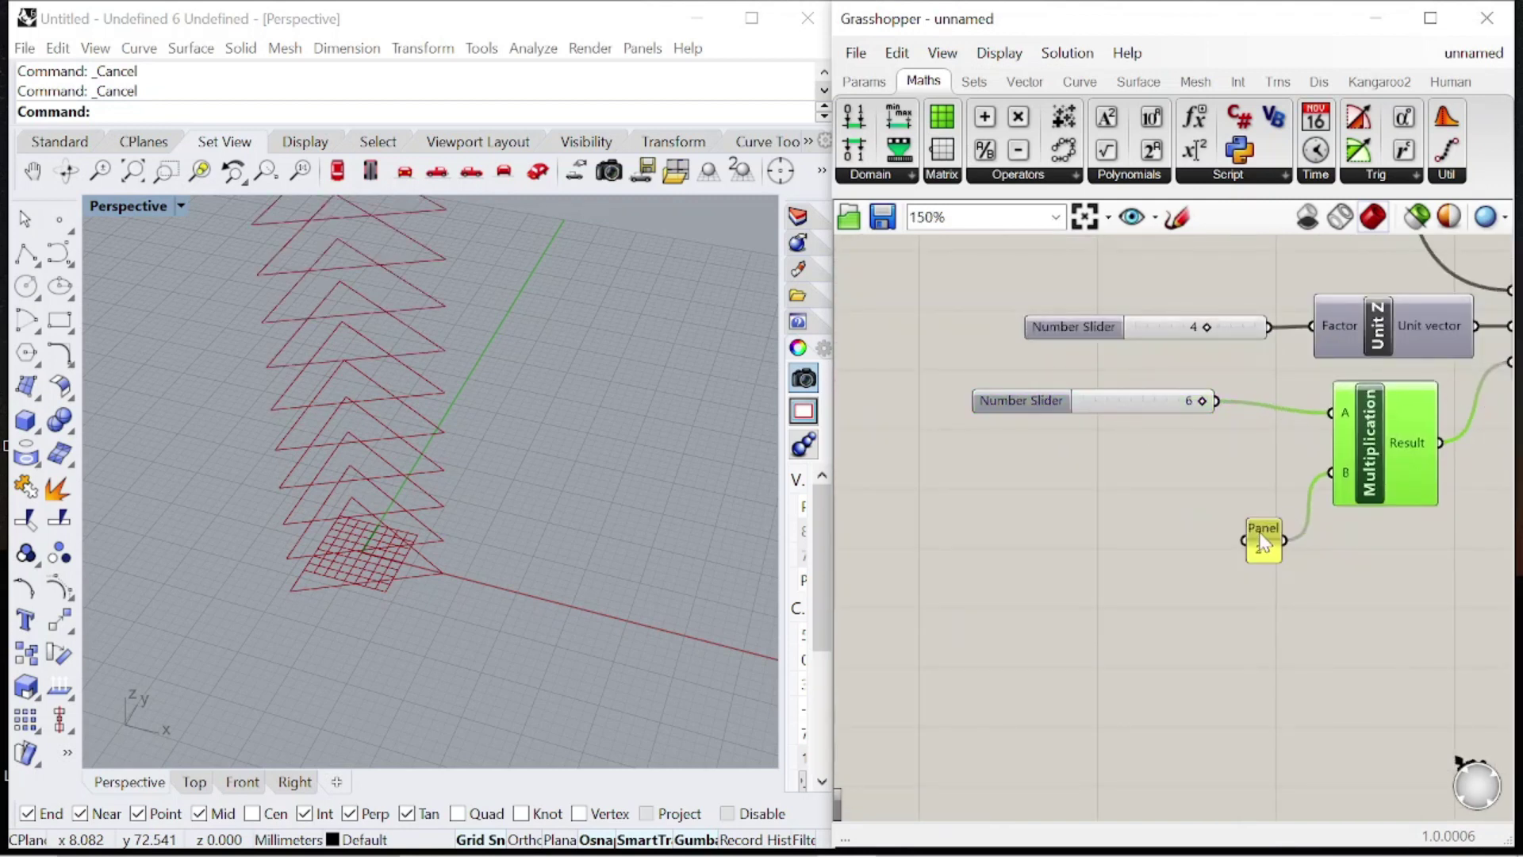
drag(1263, 542, 1275, 476)
scroll(1071, 489, down, 5)
scroll(1052, 493, up, 5)
drag(935, 503, 1017, 516)
Set the count slider feeding the Multiplication component to 4.
right_drag(571, 548, 507, 412)
scroll(1155, 512, up, 2)
scroll(1152, 510, up, 2)
drag(1146, 508, 1057, 514)
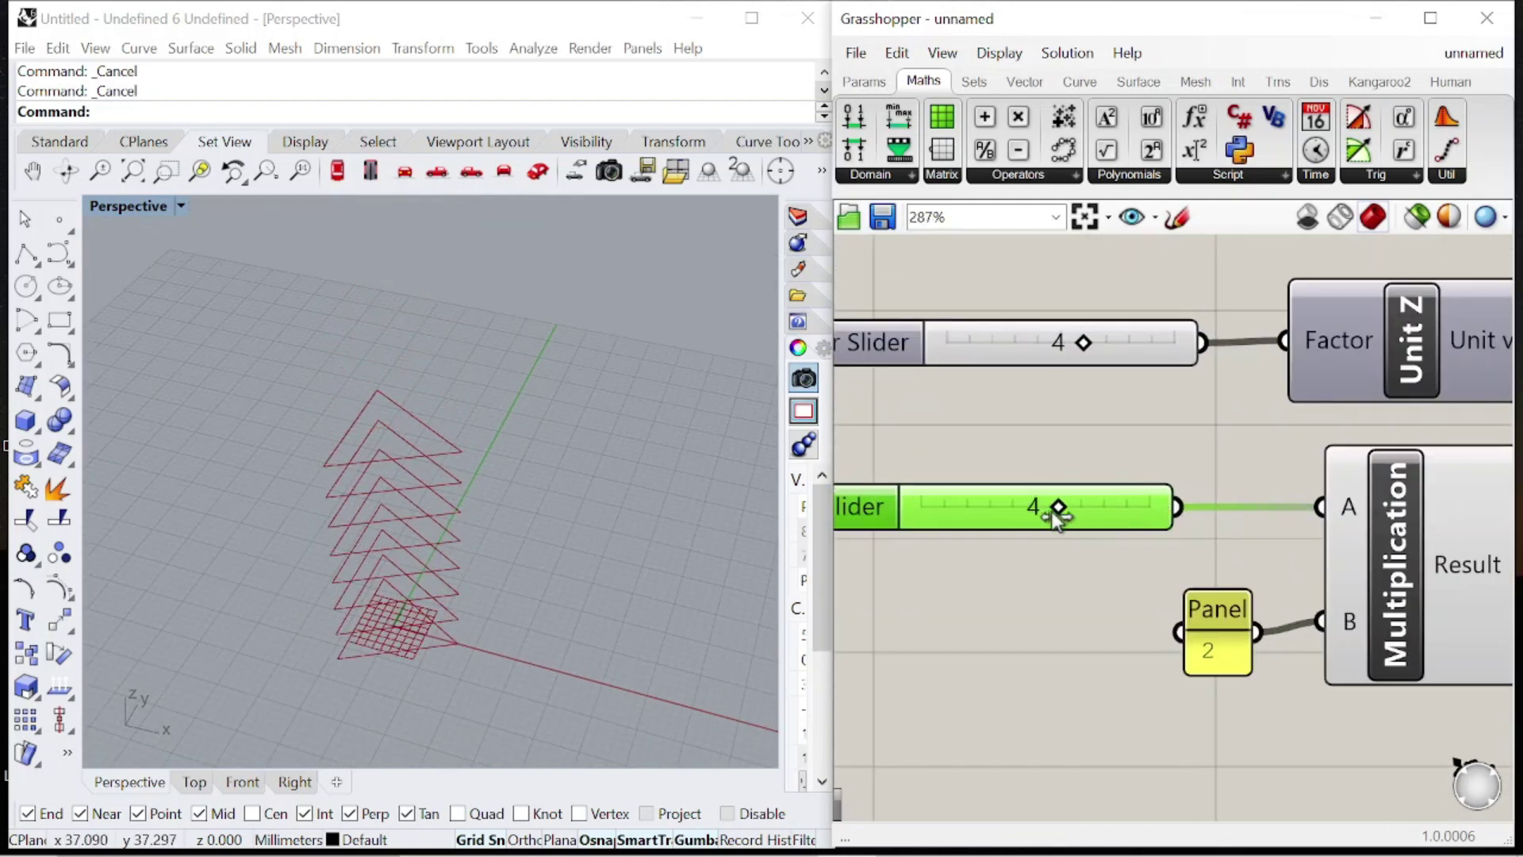
scroll(1095, 587, down, 4)
right_drag(438, 585, 627, 489)
scroll(1309, 488, down, 6)
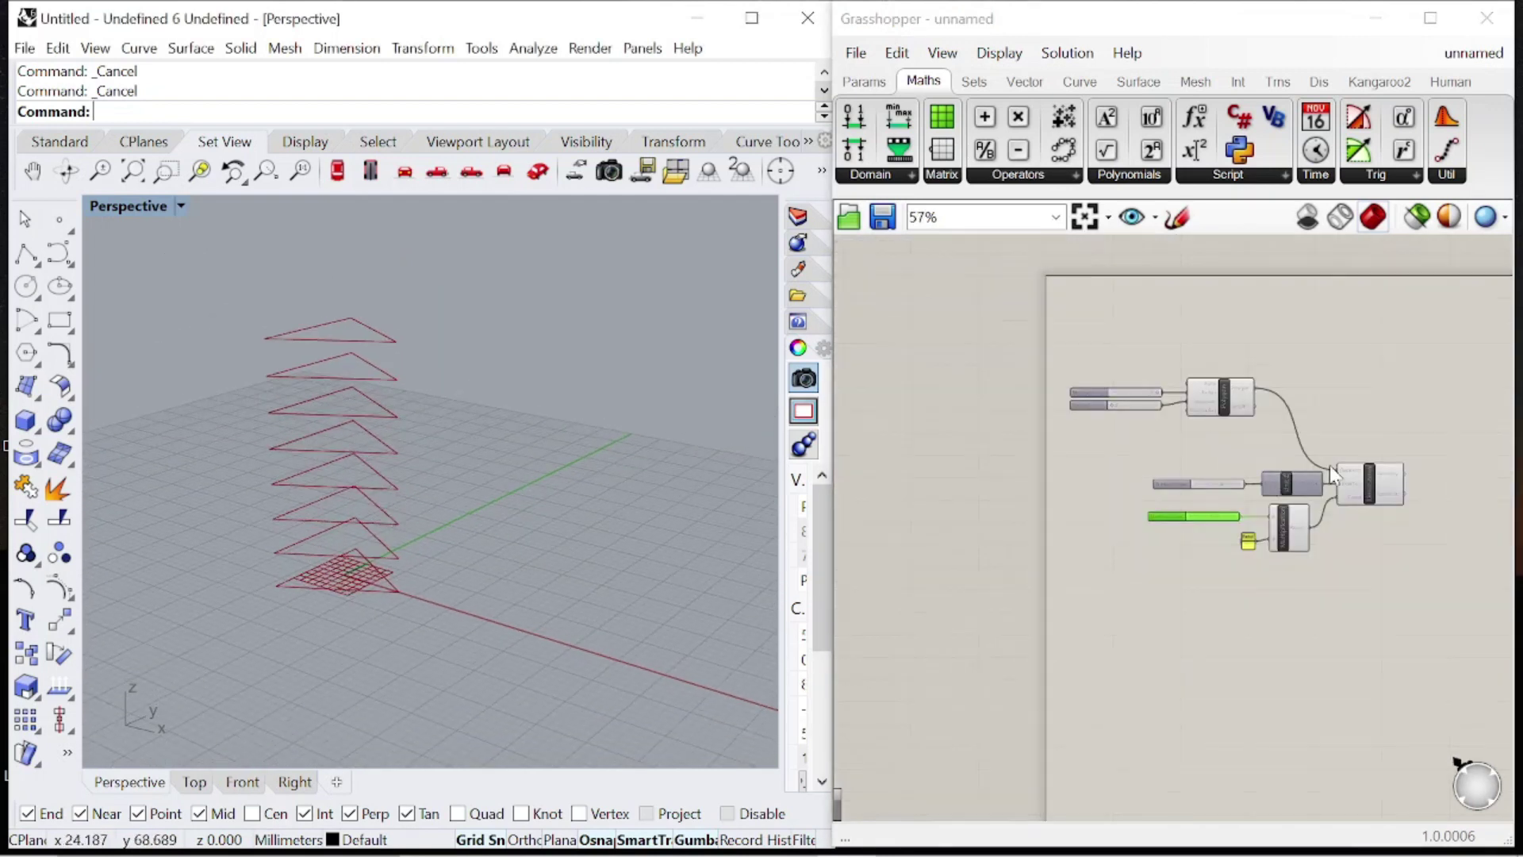
Slightly reduce the polygon's radius with its number slider.
scroll(1235, 487, up, 9)
click(1184, 458)
drag(1208, 467, 1154, 537)
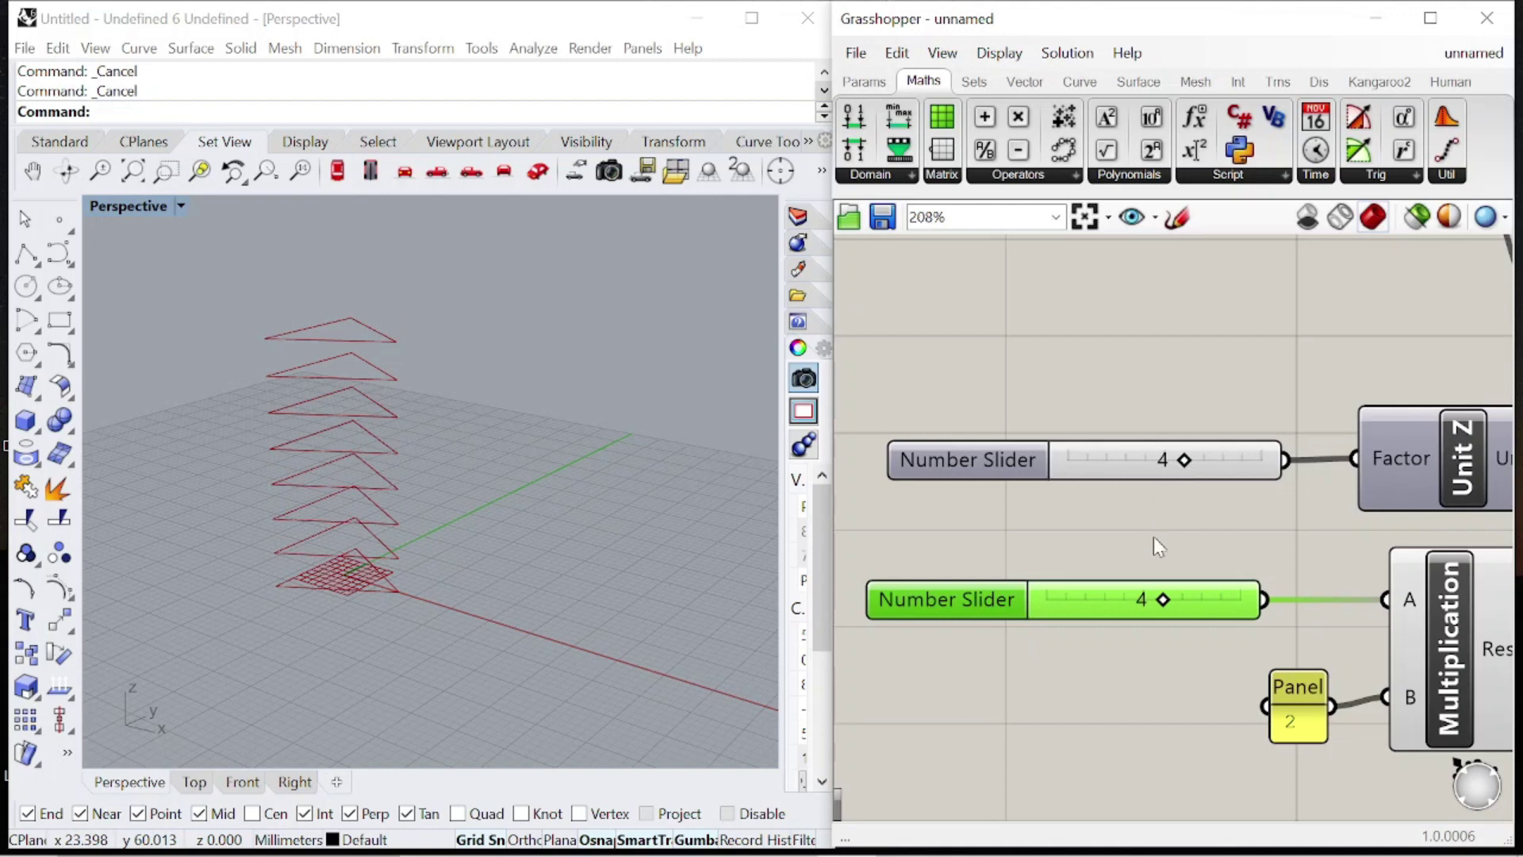
scroll(1061, 280, down, 3)
scroll(1178, 384, up, 4)
drag(1196, 379, 1159, 520)
scroll(1159, 524, down, 5)
scroll(1309, 568, up, 4)
scroll(1221, 524, down, 4)
scroll(1233, 531, up, 4)
Add a Scale component beside the Linear Array and feed the arrayed geometry into its Geometry input.
double_click(1217, 571)
text(scale)
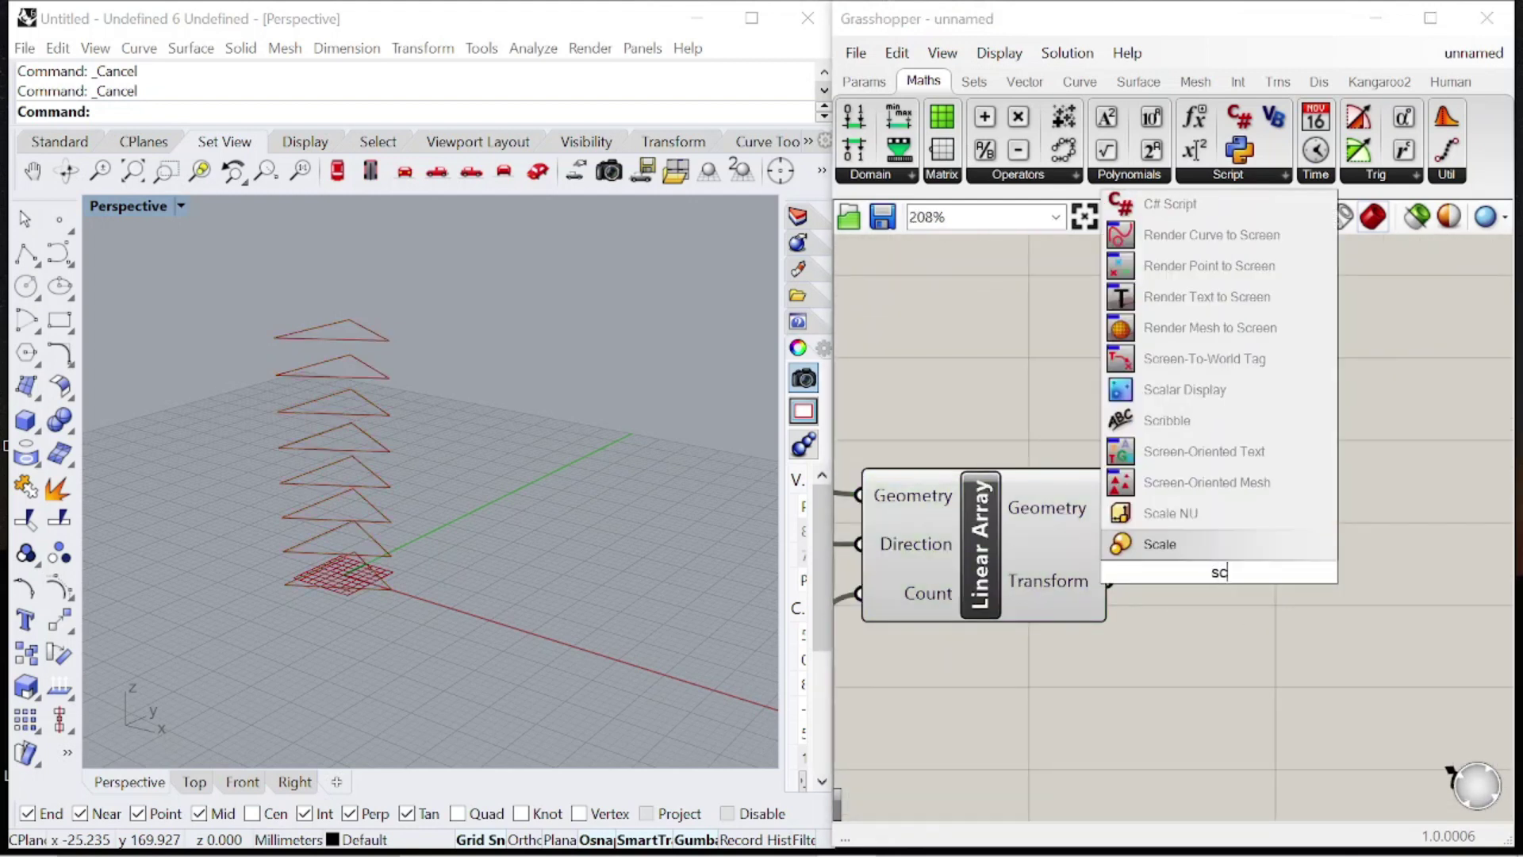
click(1195, 544)
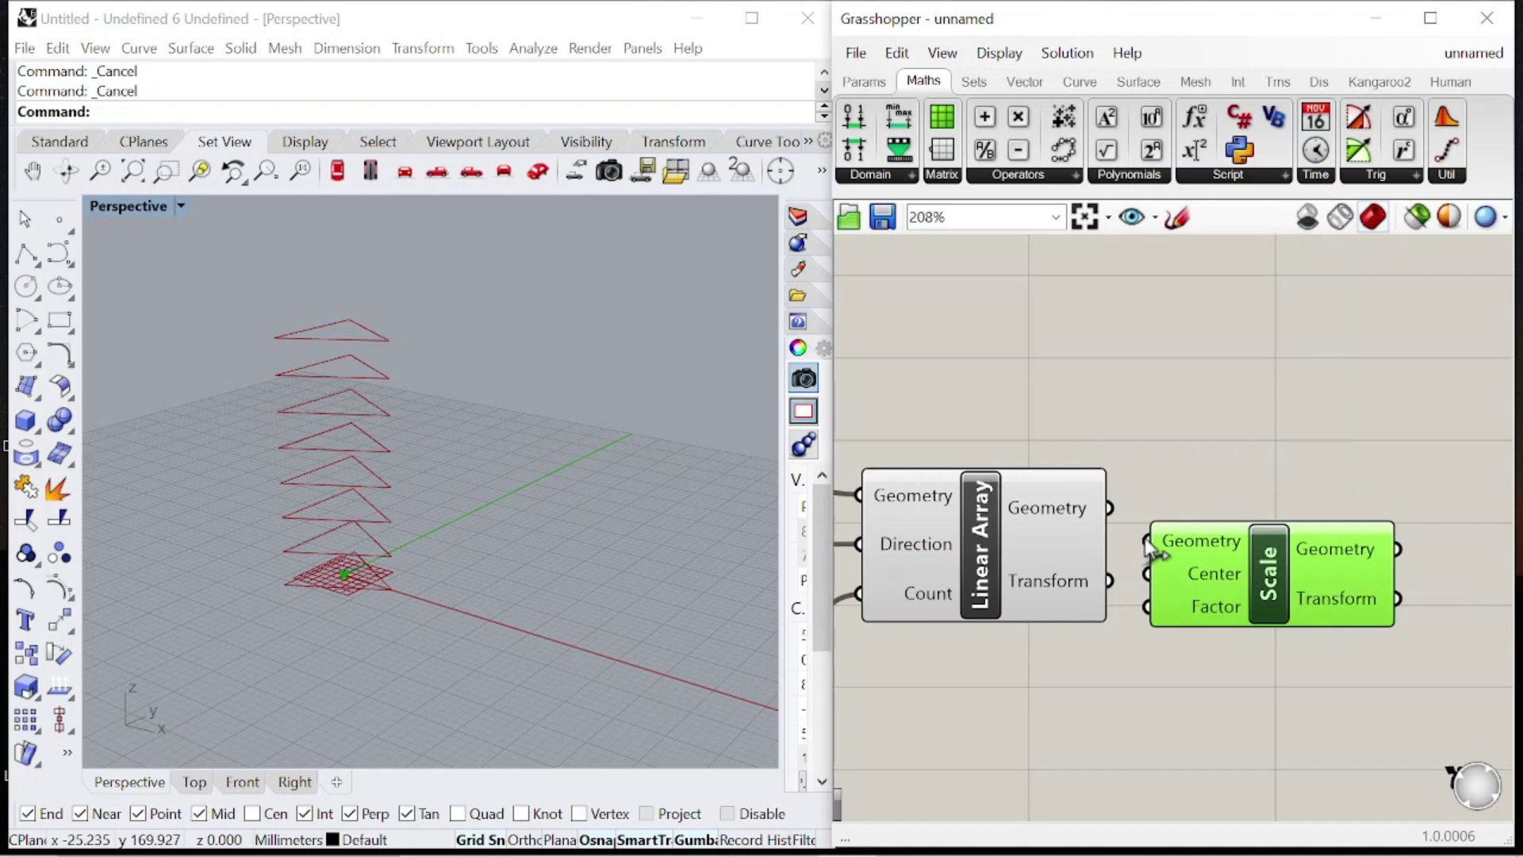
scroll(1162, 523, down, 3)
drag(1139, 535, 1377, 552)
scroll(1183, 503, up, 1)
Add an Area component fed by the Linear Array's geometry and connect its Centroid output to the Scale component's Center input.
double_click(1130, 664)
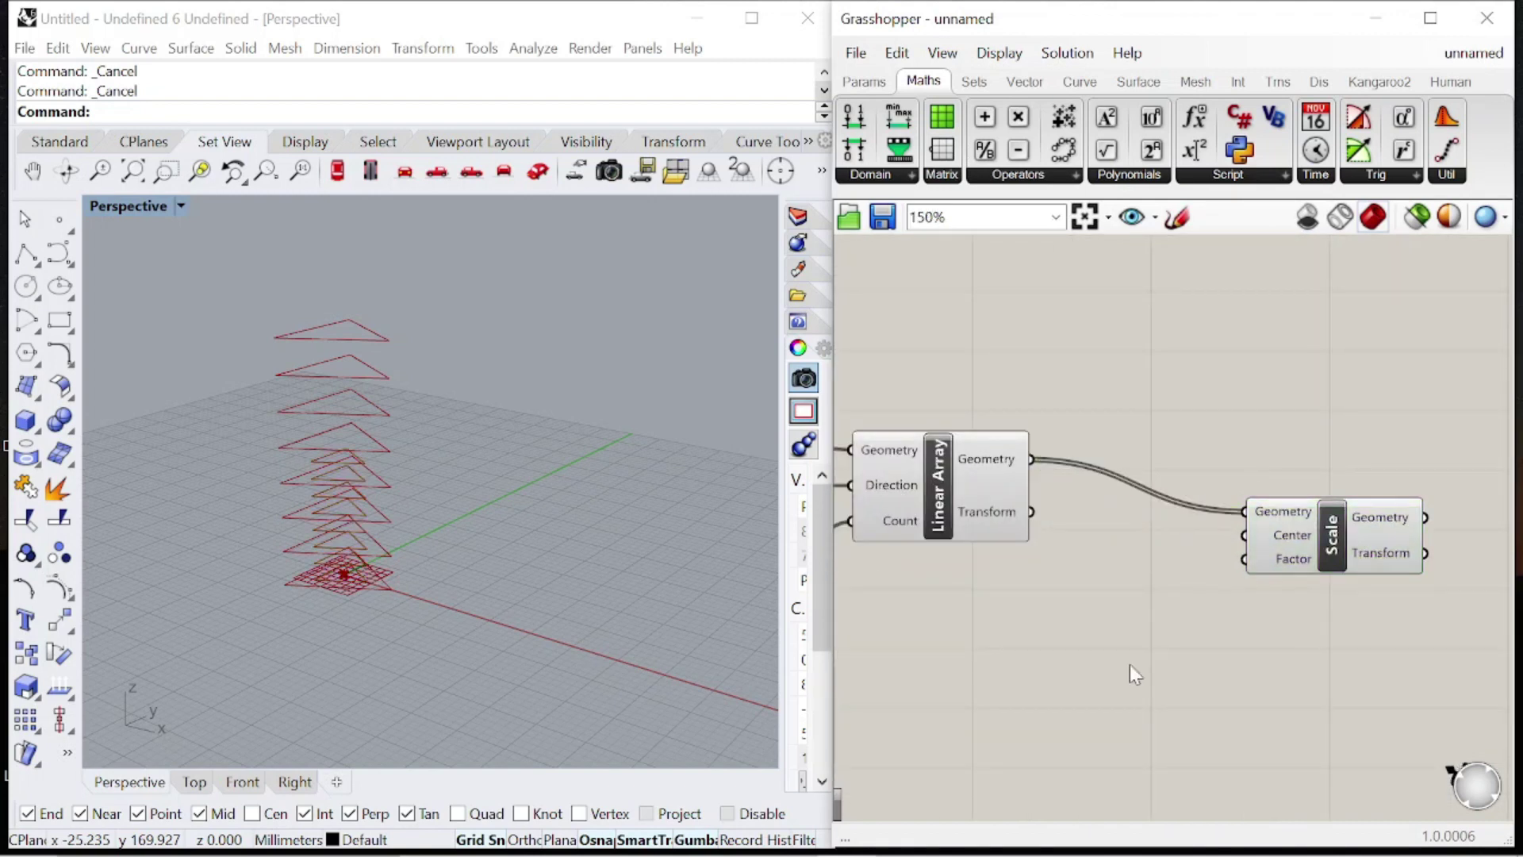
text(aarea)
key(Return)
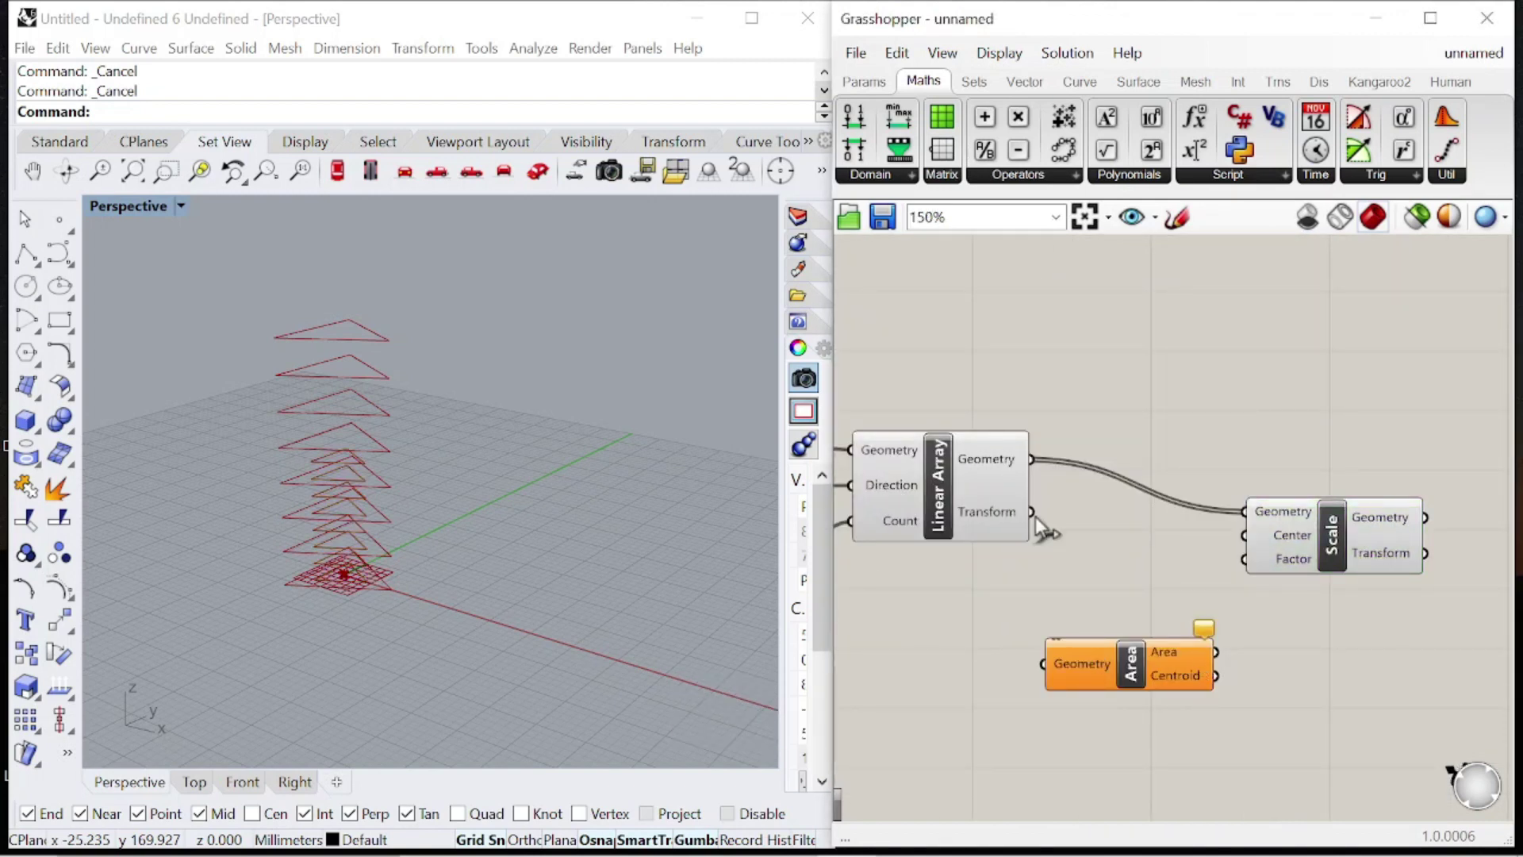
drag(1215, 675, 1244, 535)
scroll(1198, 553, down, 3)
scroll(1199, 553, up, 3)
click(1320, 468)
drag(969, 655, 1091, 494)
scroll(1211, 512, down, 4)
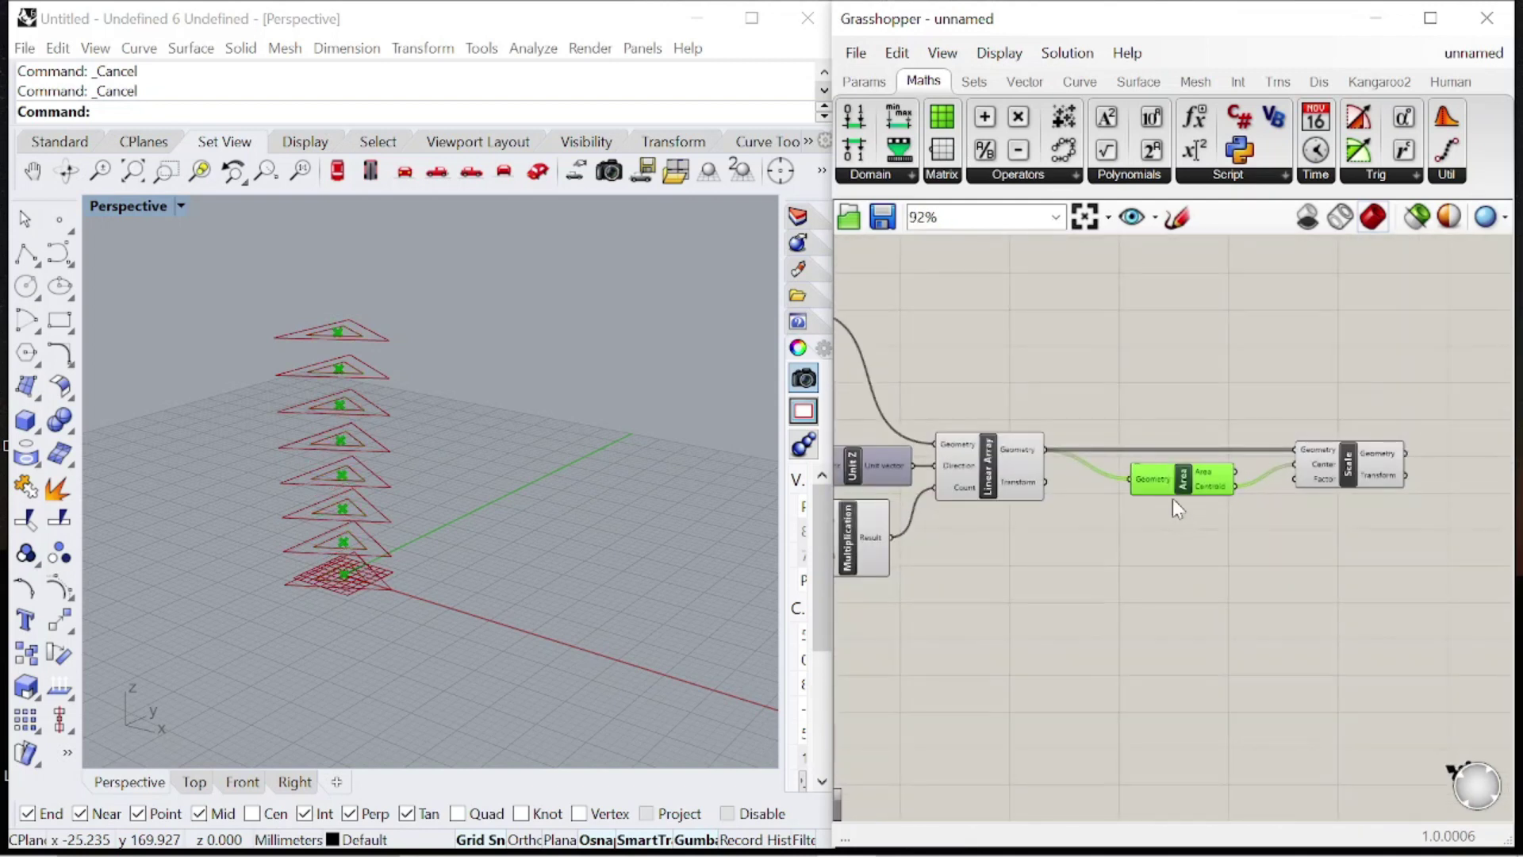
Add a Range component and place it below the Area component.
scroll(1173, 498, up, 4)
click(1186, 609)
double_click(1187, 610)
text(range)
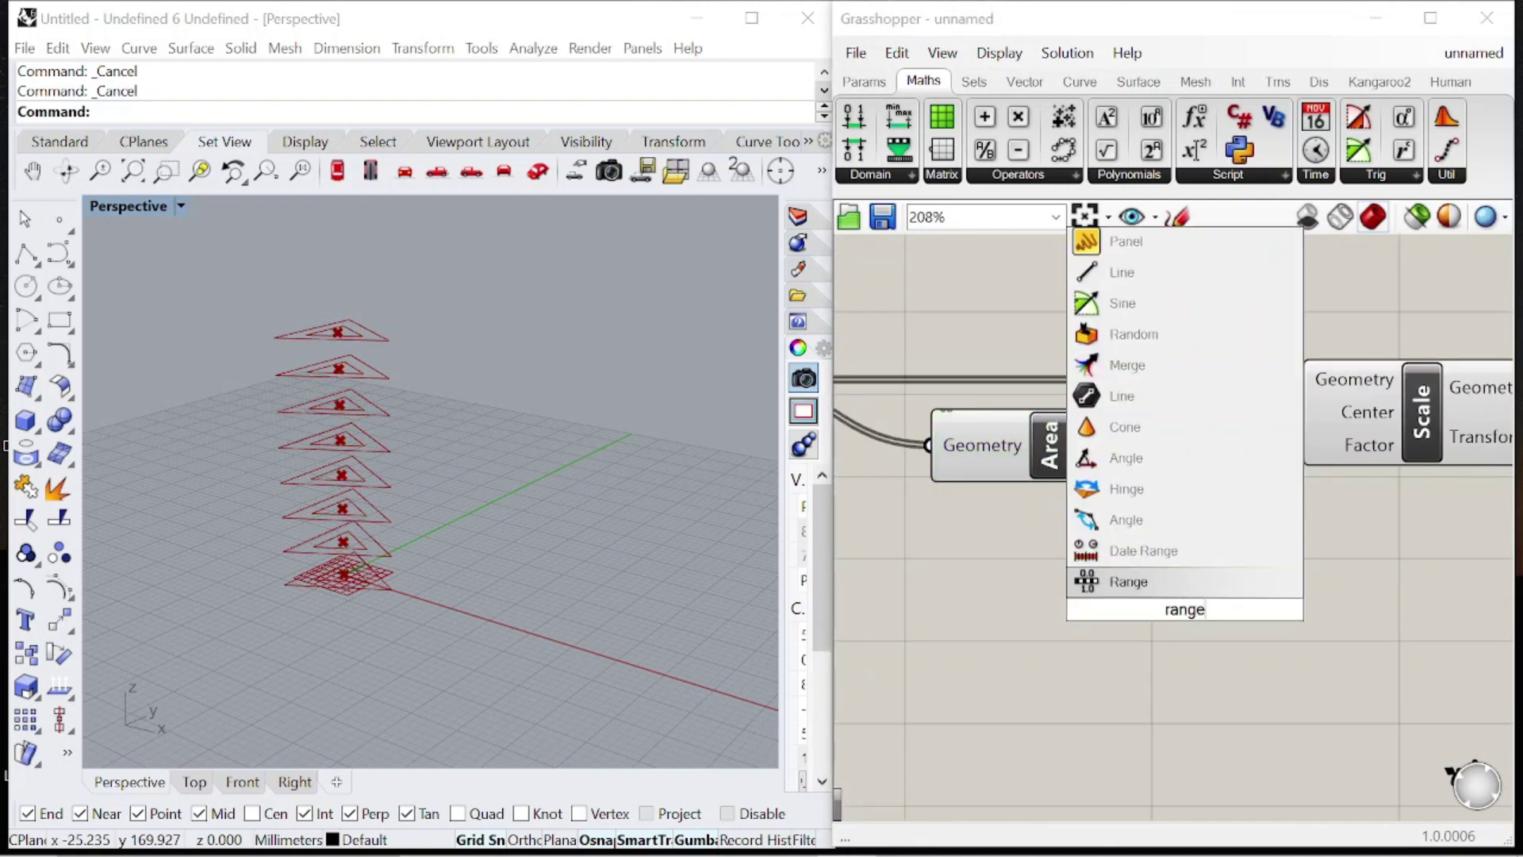
click(1125, 582)
scroll(1110, 571, down, 5)
scroll(1086, 586, up, 3)
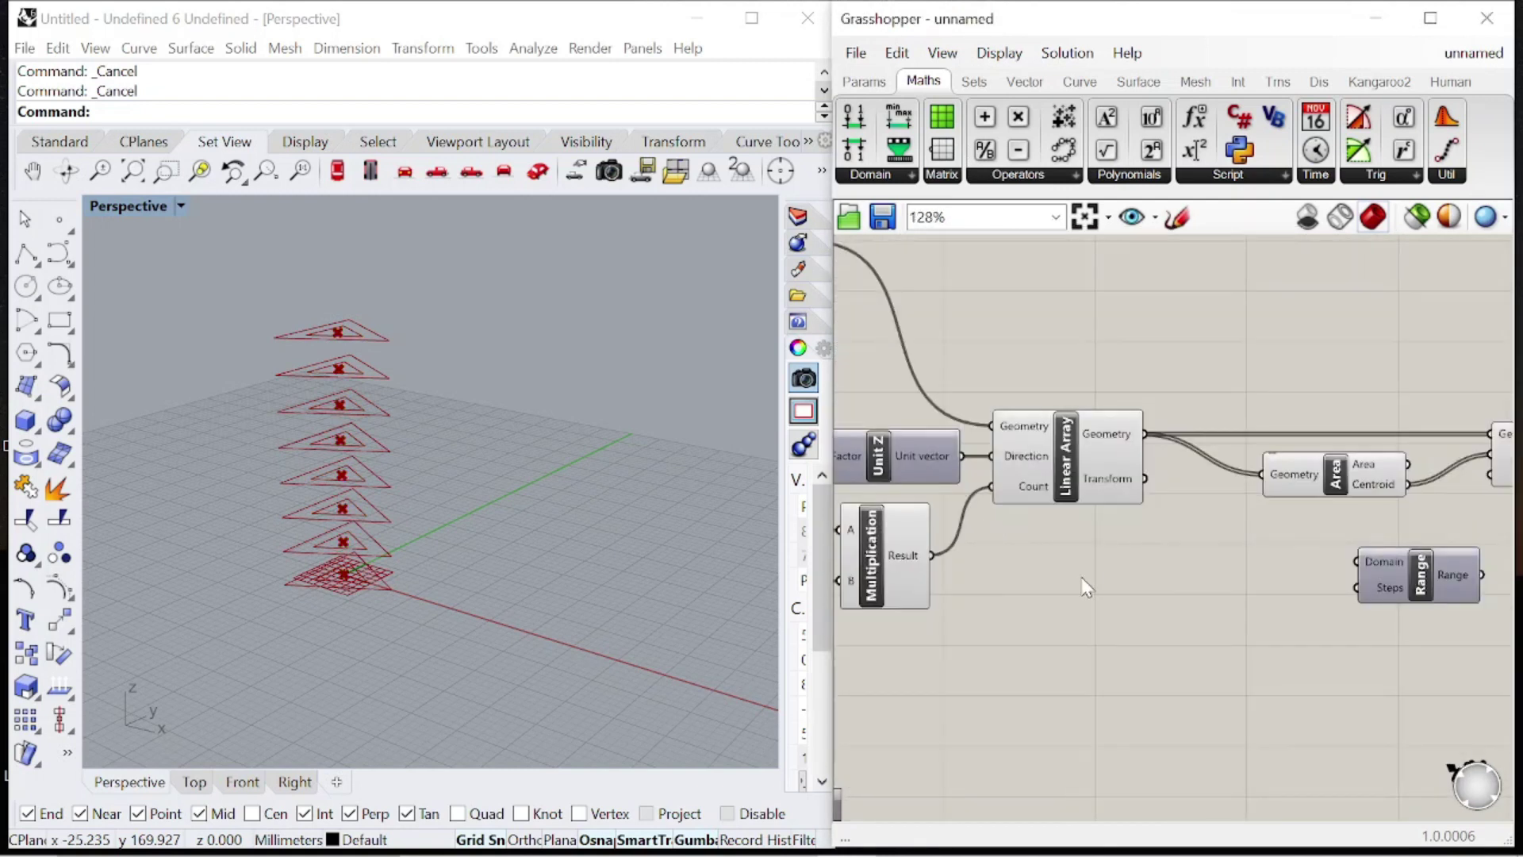
drag(1426, 574, 1156, 606)
scroll(1007, 572, up, 2)
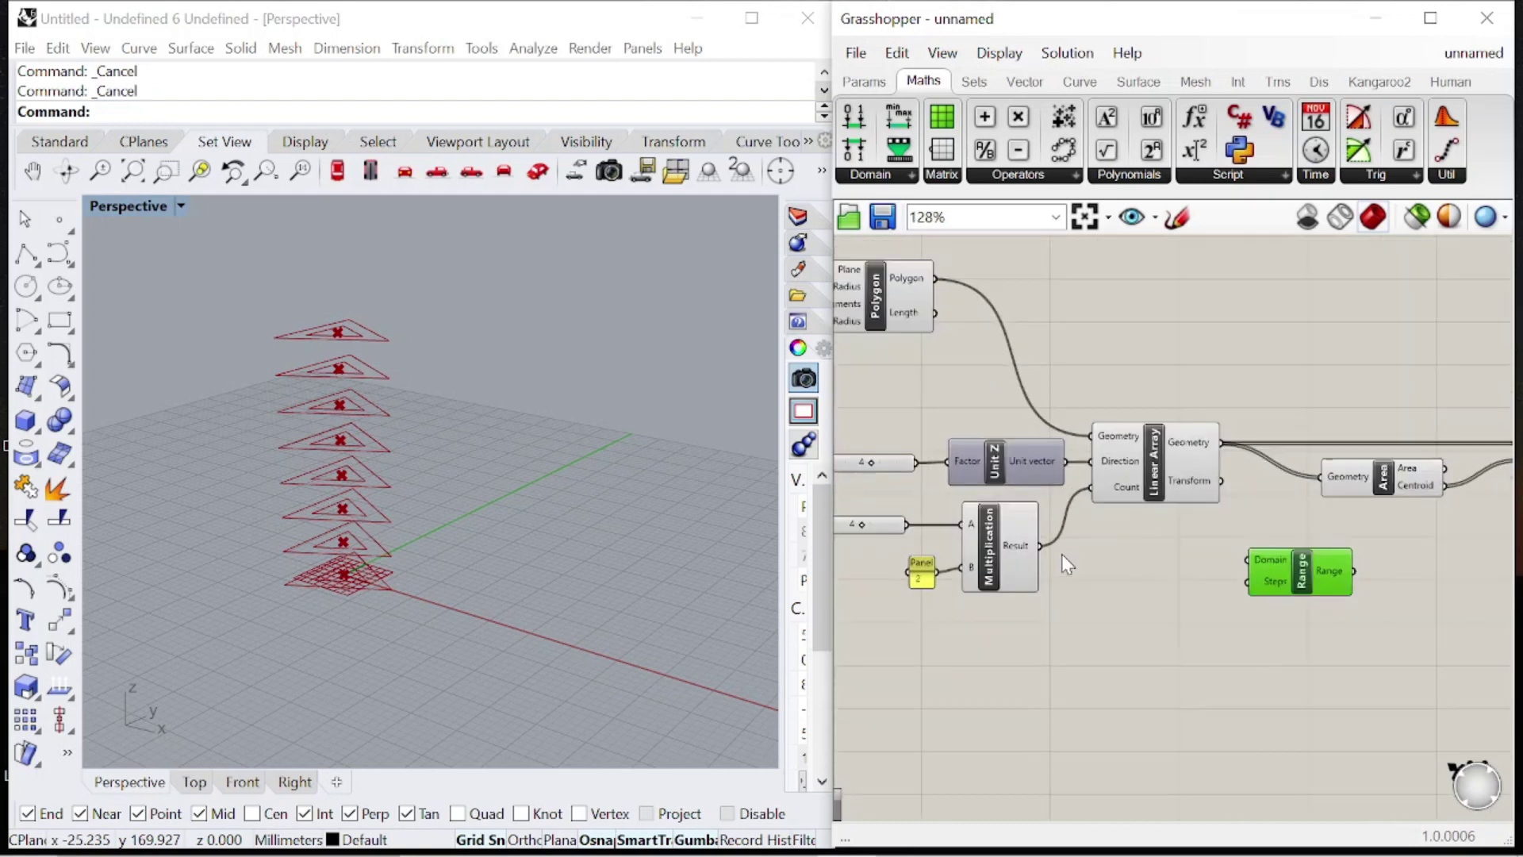
Add a Subtraction component with the Multiplication result as A and a panel containing 1 as B.
click(1173, 635)
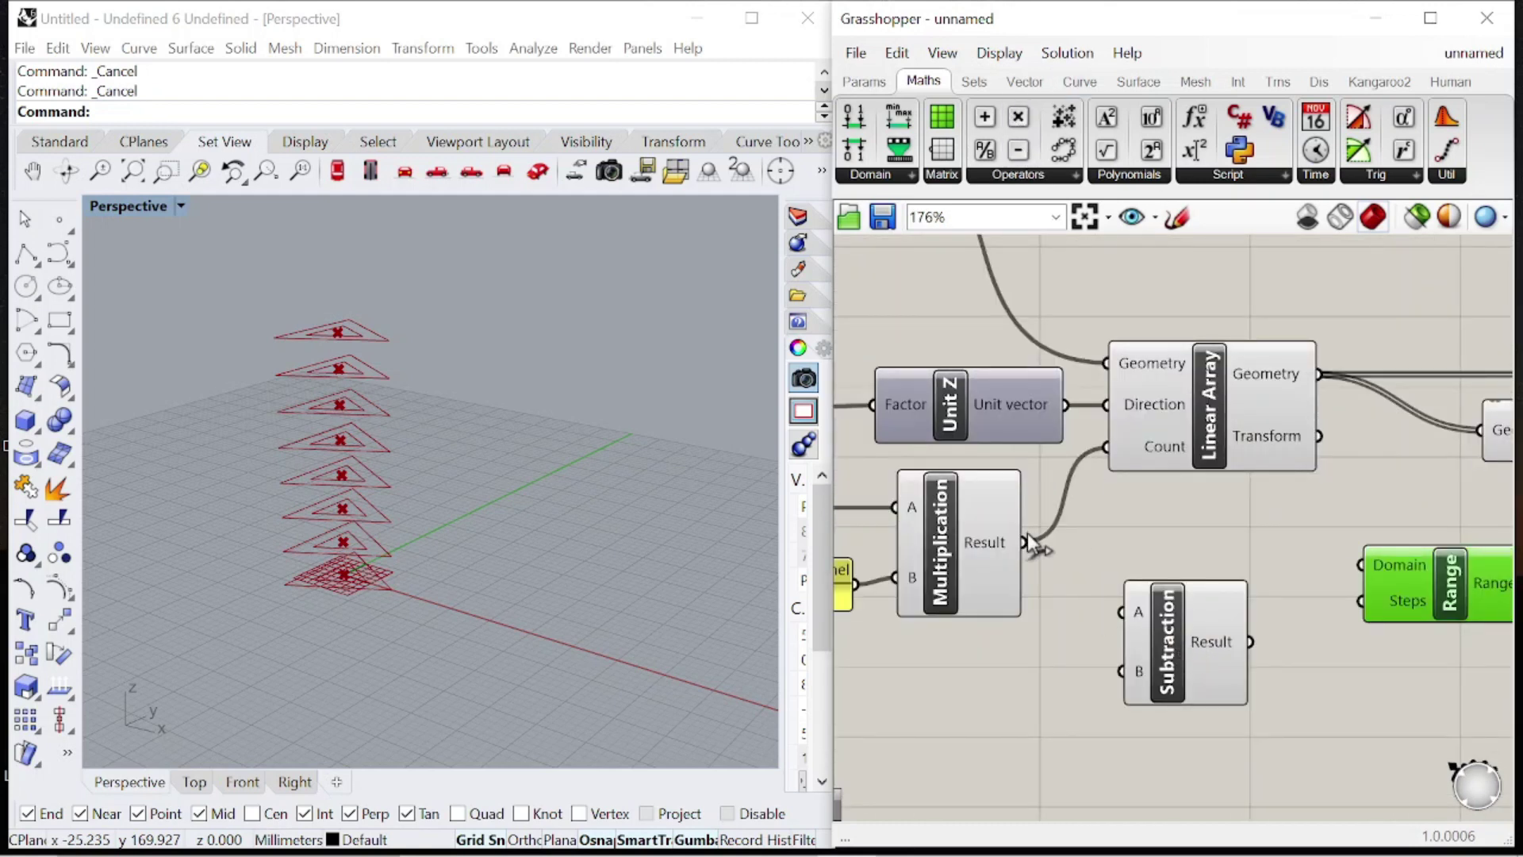
double_click(1069, 693)
text(panel)
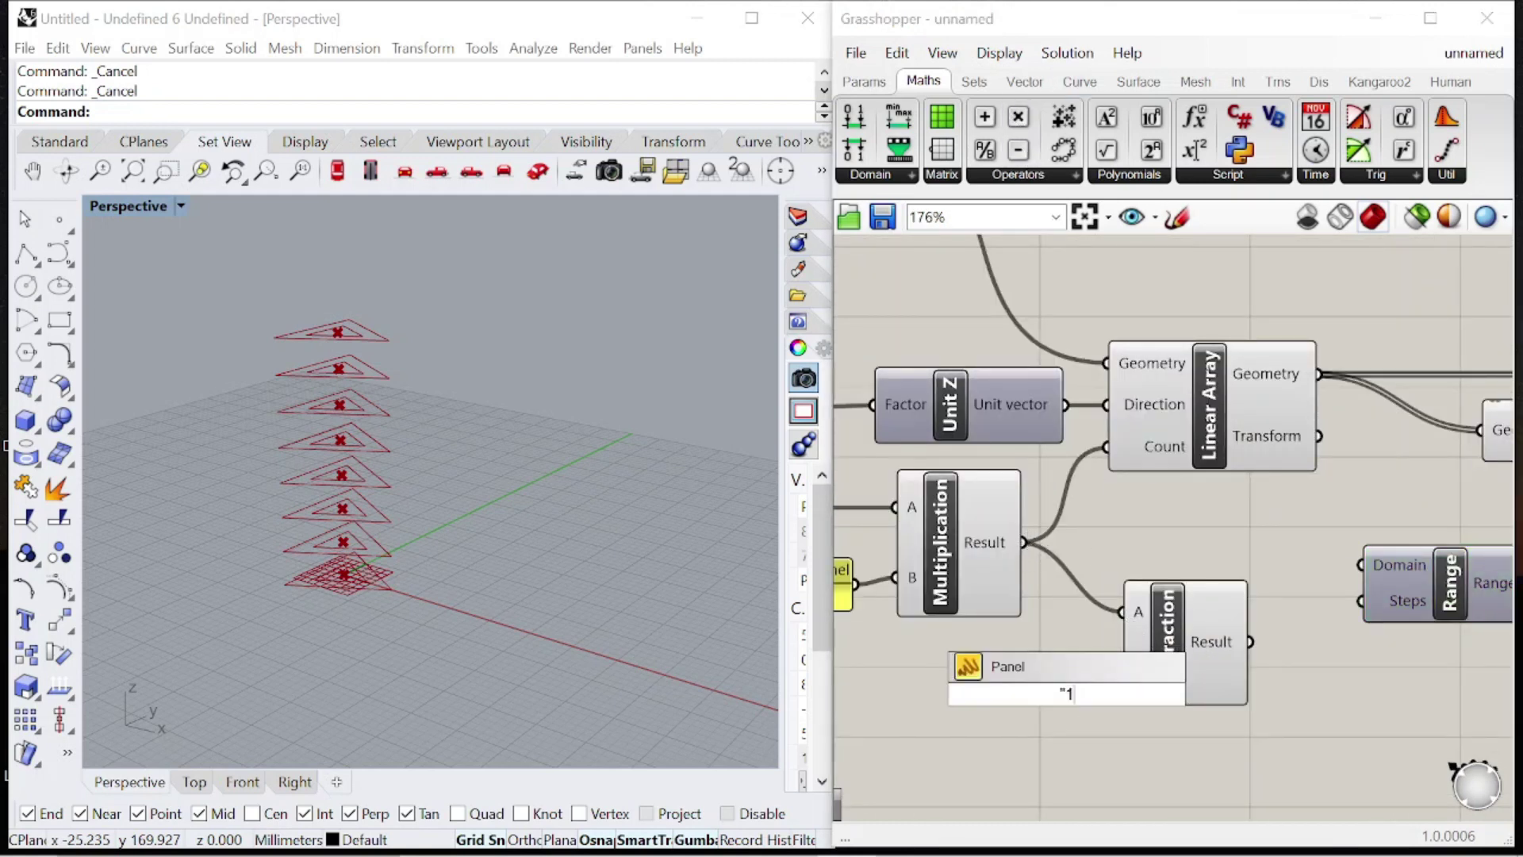
key(Return)
scroll(1083, 698, up, 3)
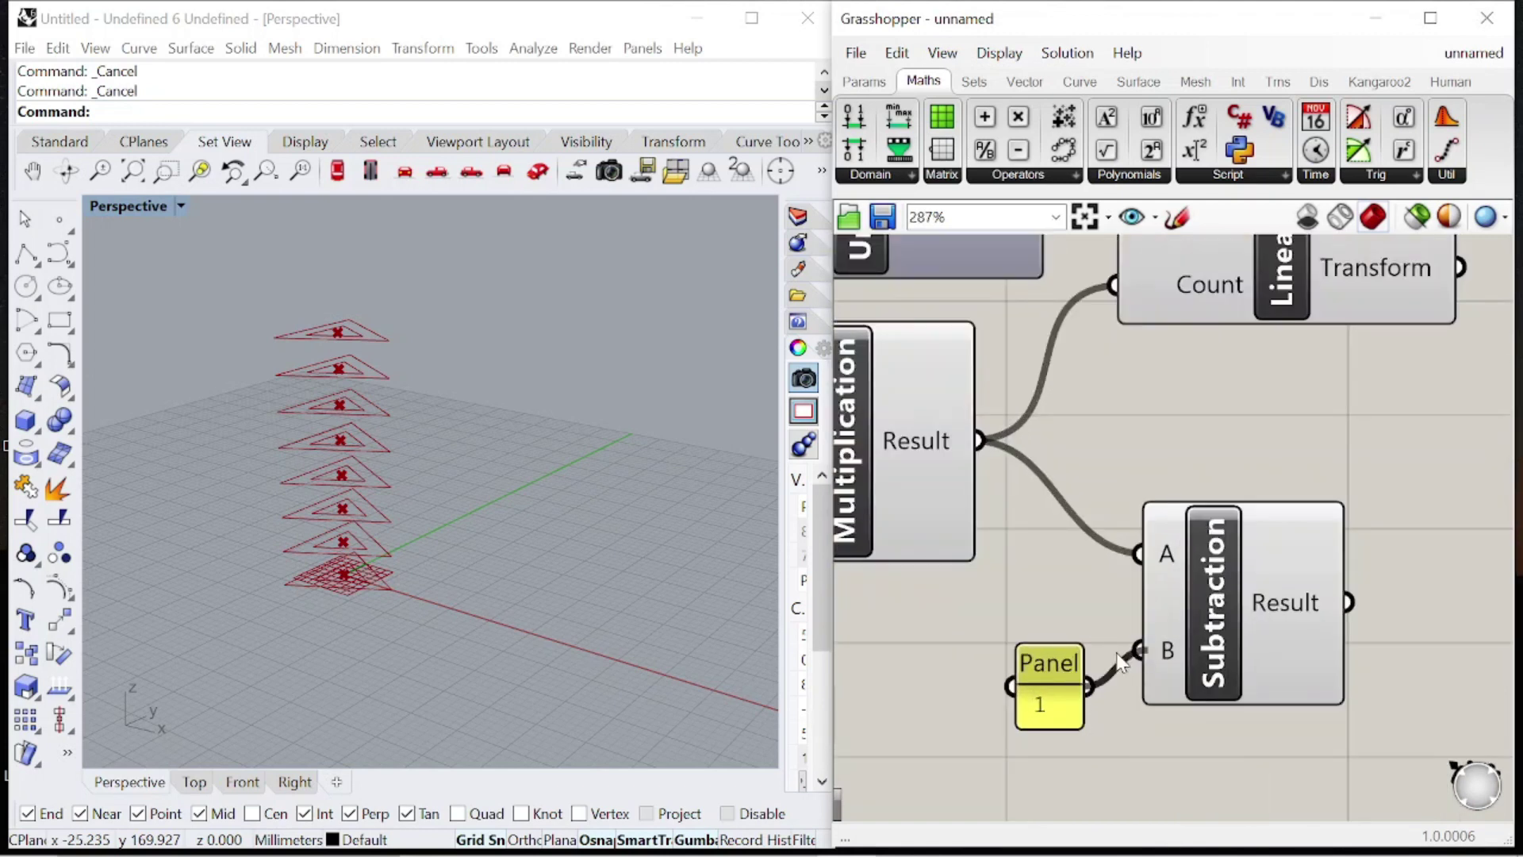
drag(1041, 662, 1057, 622)
scroll(1154, 595, down, 2)
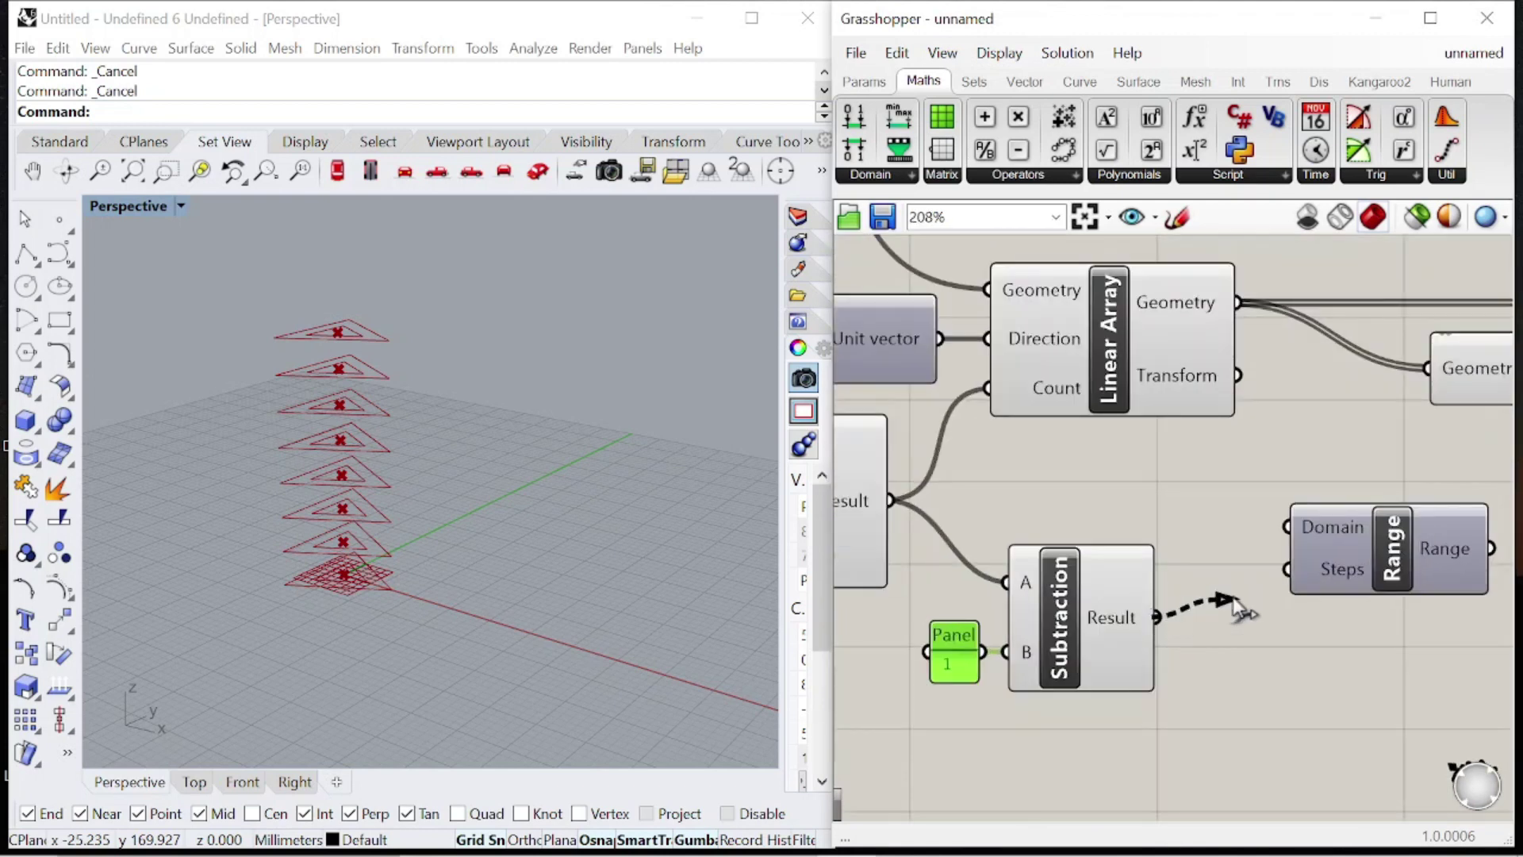
Feed the Subtraction result into the Range's Steps input and line the Range up beside the Subtraction component.
drag(1197, 609, 1263, 564)
scroll(1237, 557, down, 4)
drag(1346, 642, 1098, 521)
drag(1310, 544, 1363, 511)
click(1388, 484)
right_drag(1388, 484, 1073, 568)
drag(1054, 609, 1042, 641)
Add a Graph Mapper fed by the Range output and set its graph type to Bezier.
double_click(1078, 713)
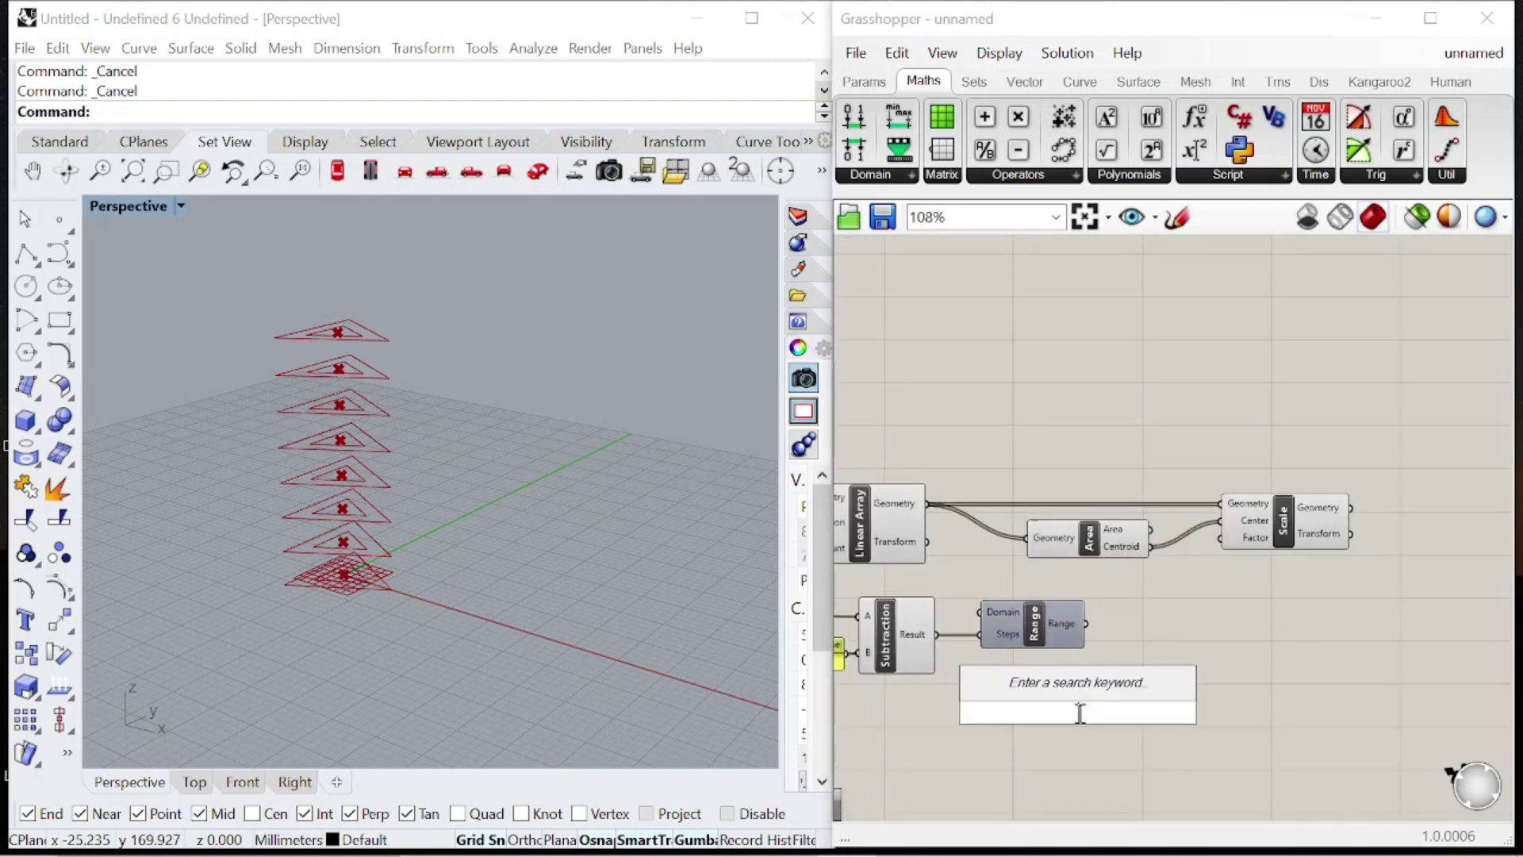
text(graph)
click(1068, 687)
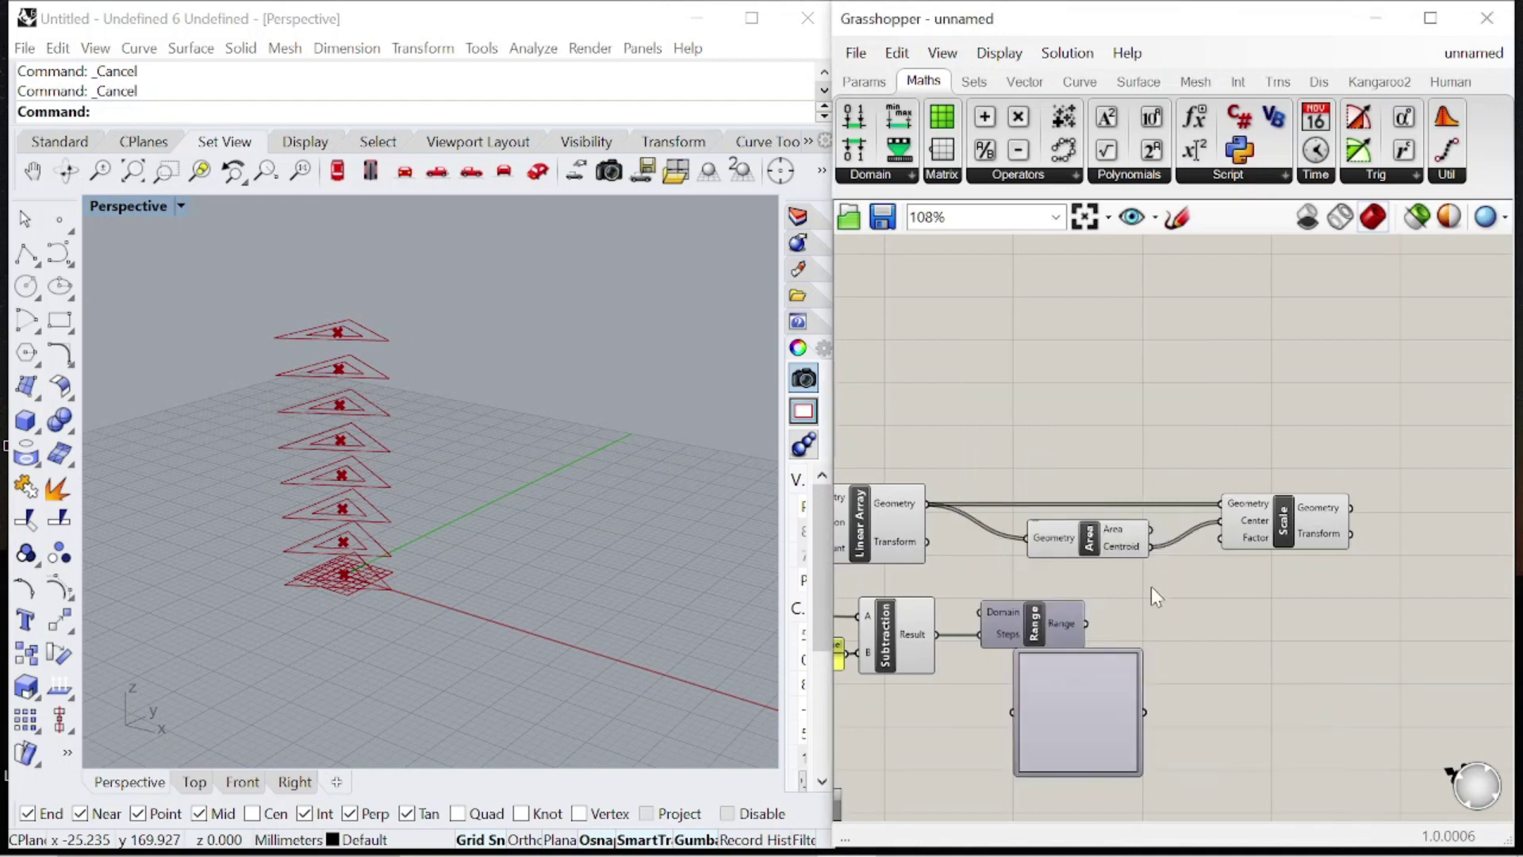
scroll(1155, 574, up, 5)
scroll(1096, 620, down, 1)
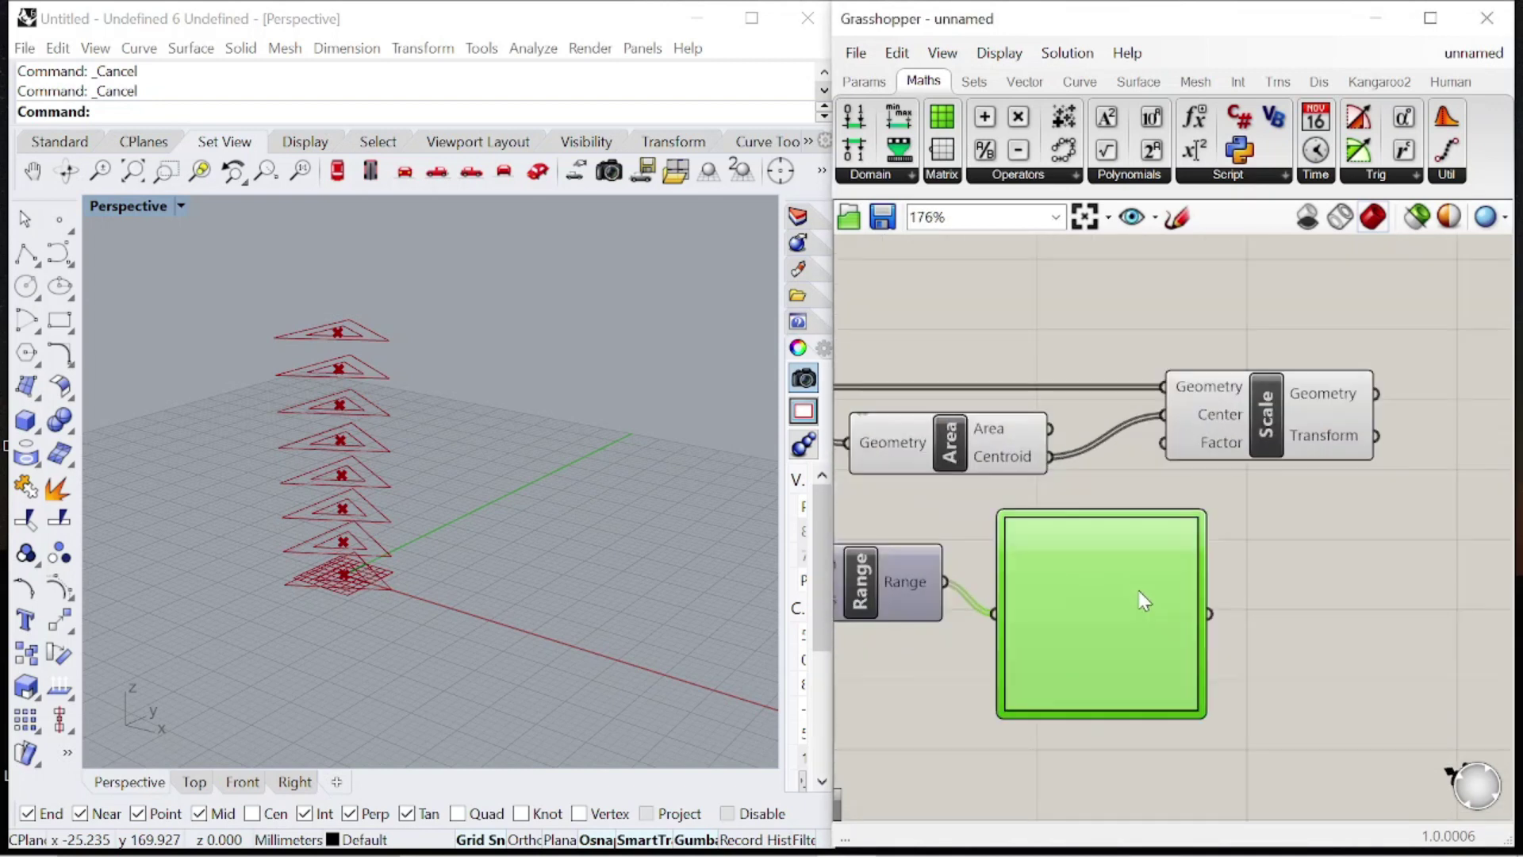
right_click(1140, 554)
mouse_move(1231, 830)
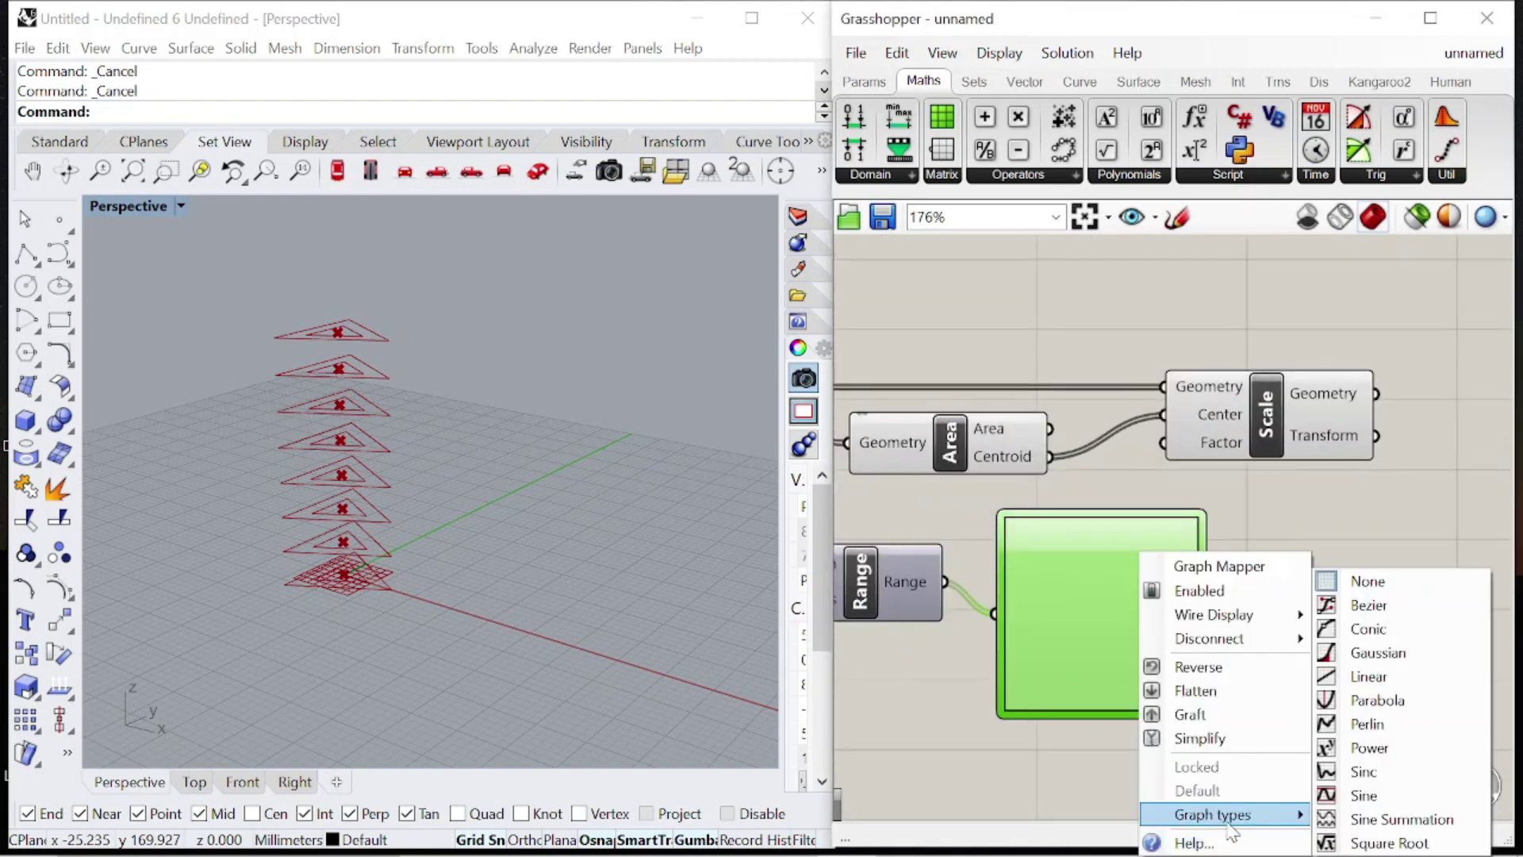
click(1373, 610)
Move the Scale component farther away from the Area component to make room above the Graph Mapper.
scroll(1106, 588, down, 3)
scroll(1294, 409, up, 3)
scroll(1093, 736, down, 2)
drag(1126, 525, 1249, 527)
scroll(1269, 531, down, 1)
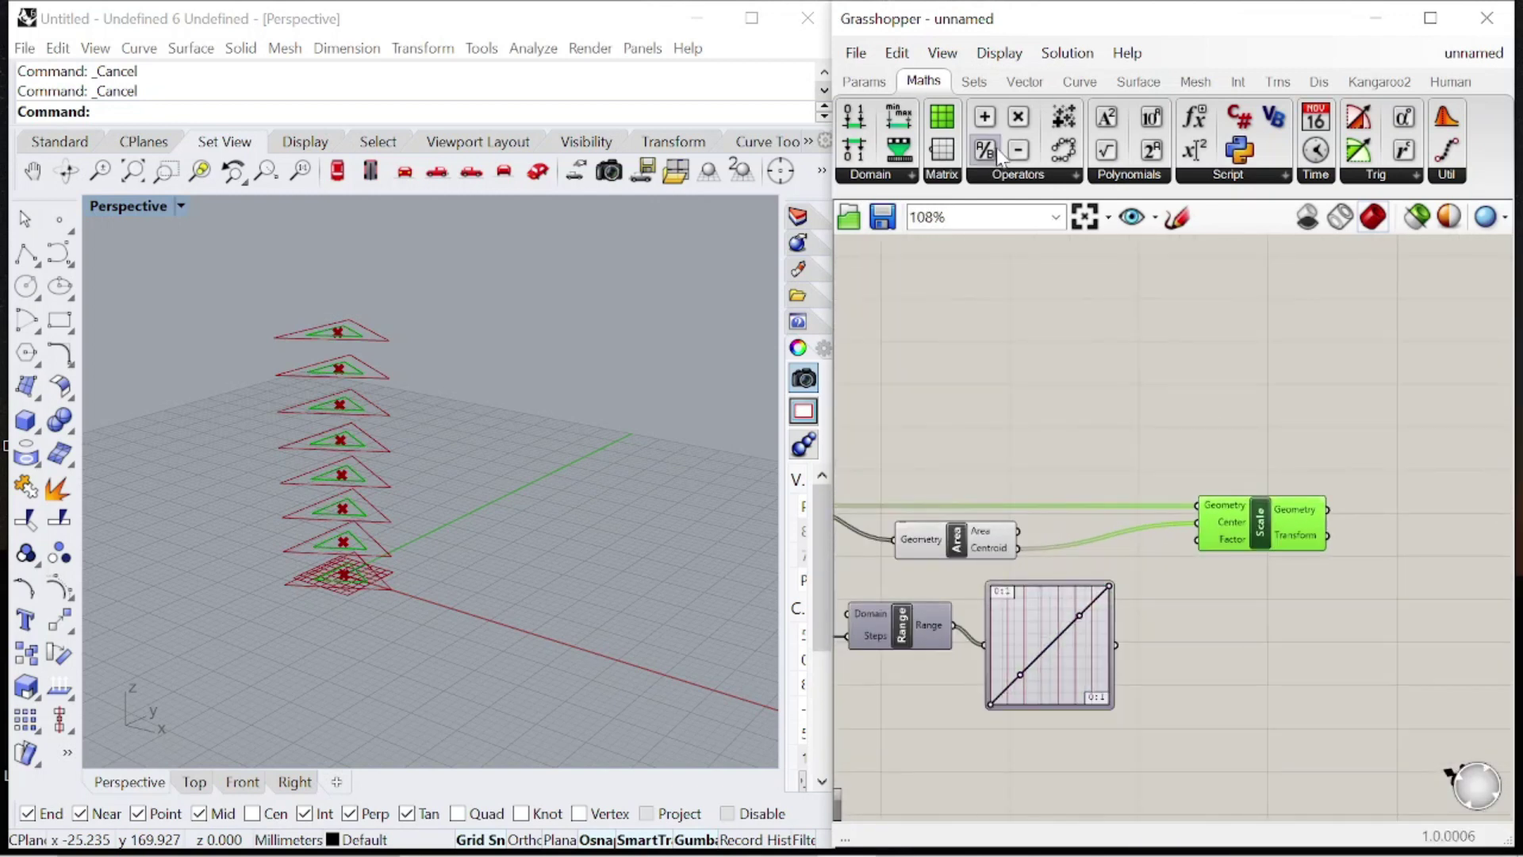
Multiply the Graph Mapper output by a panel value of 2 and feed the result into the Scale component's Factor input.
scroll(1206, 678, up, 5)
scroll(1320, 565, down, 4)
scroll(1307, 583, up, 2)
click(1305, 587)
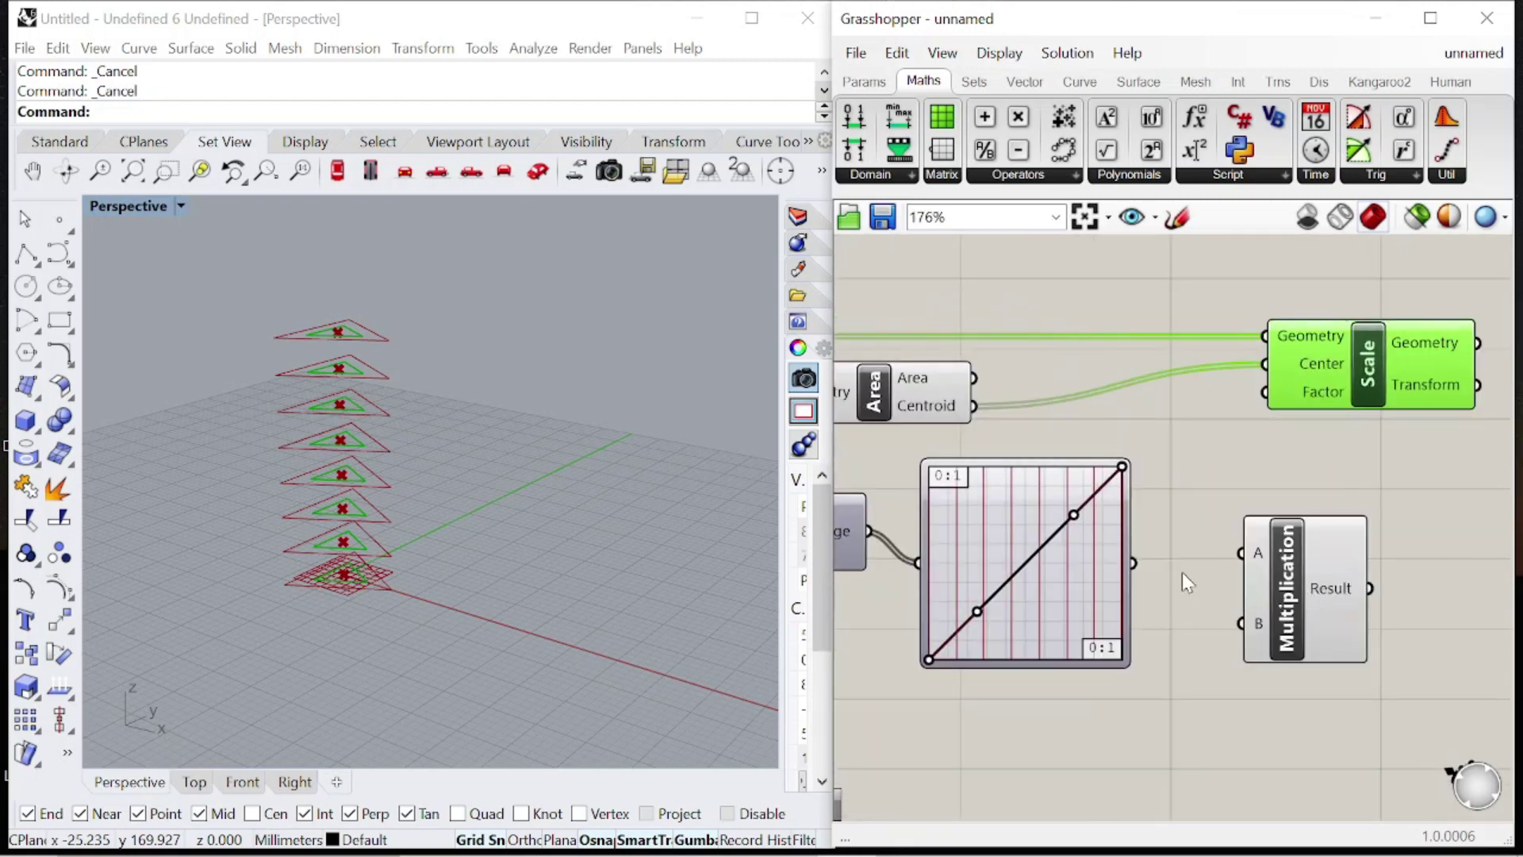
double_click(1175, 697)
text(Panel)
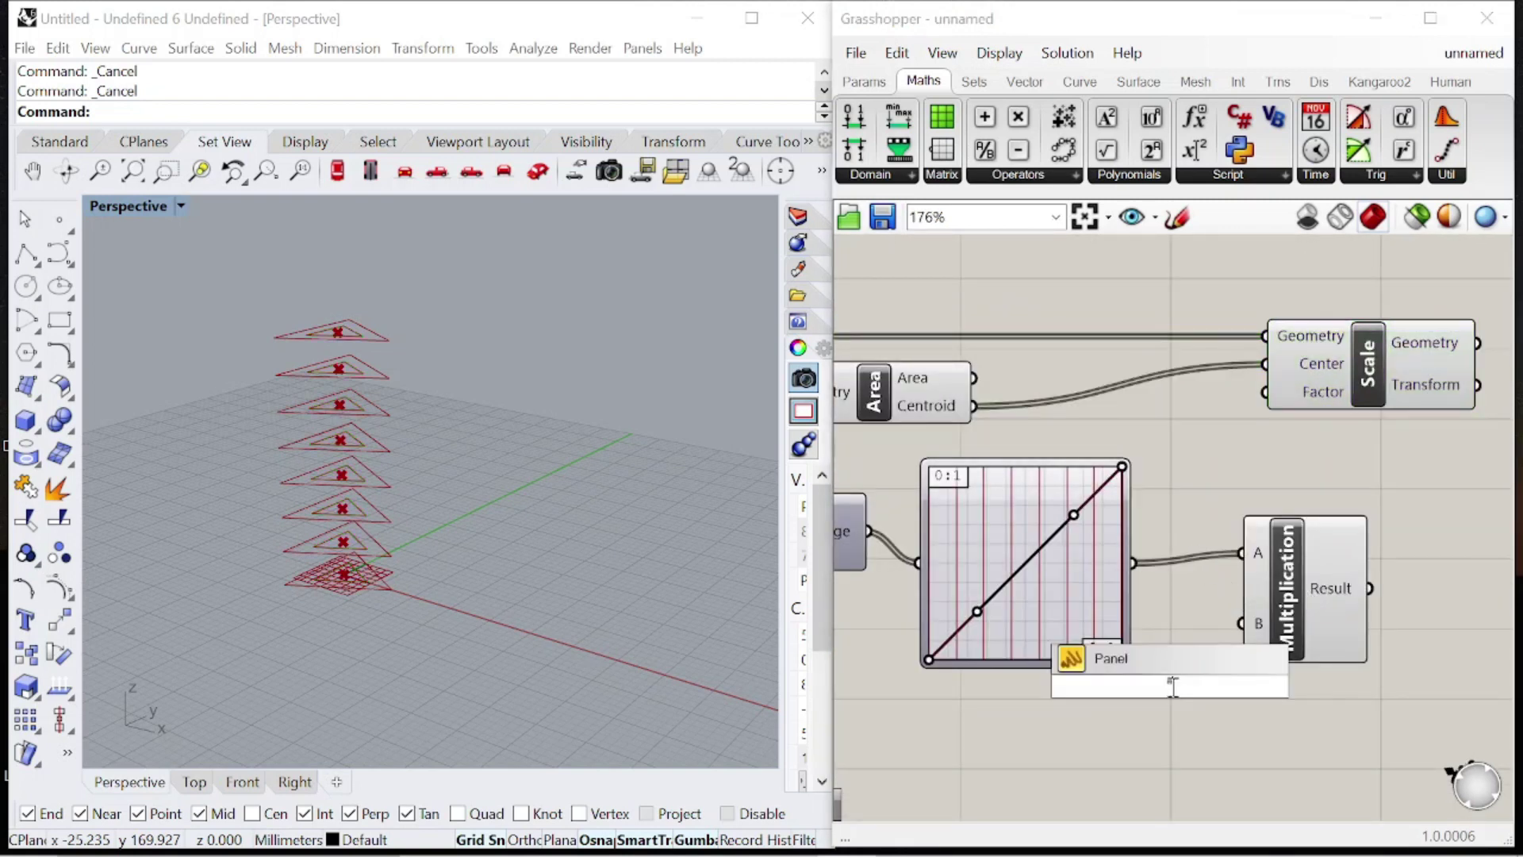
key(Return)
drag(1370, 587, 1452, 400)
scroll(1298, 373, down, 1)
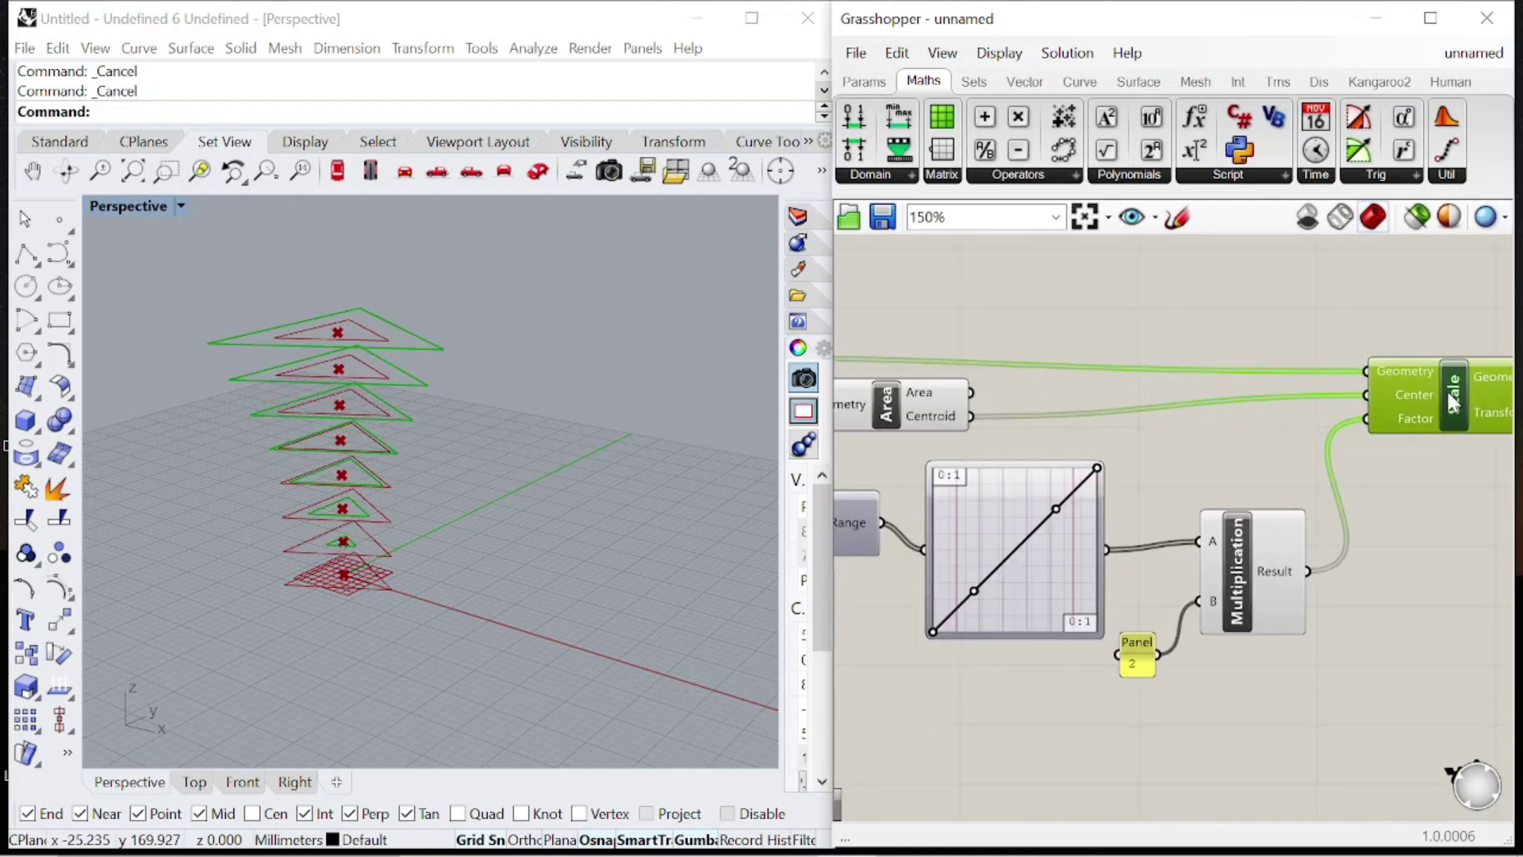
Reposition the new Multiplication component and its value panel beside the Graph Mapper.
scroll(1345, 501, down, 1)
click(1334, 526)
scroll(1225, 559, up, 4)
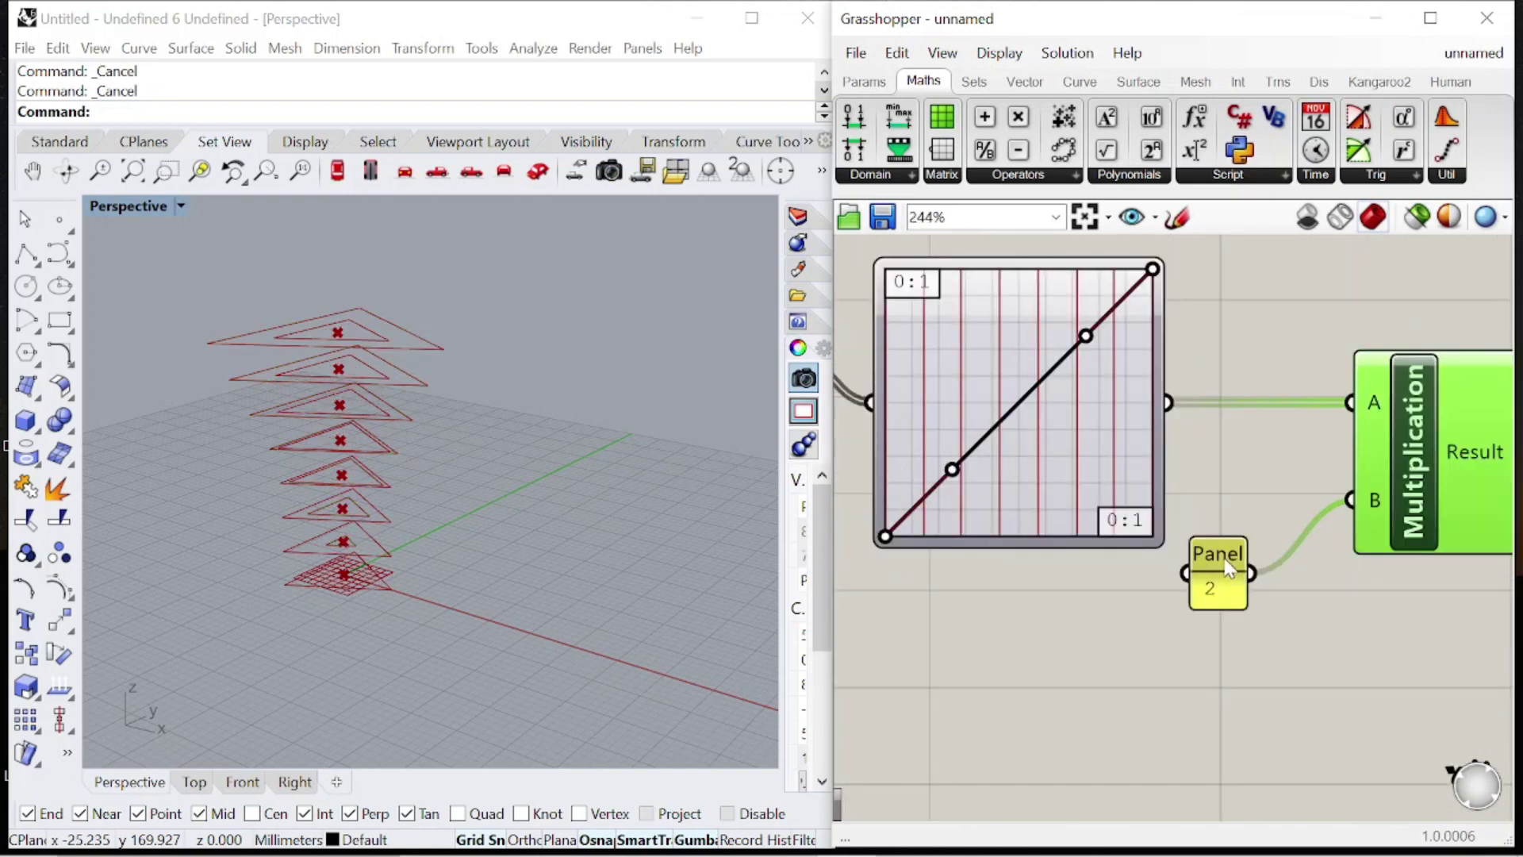
click(1225, 558)
scroll(1250, 607, down, 2)
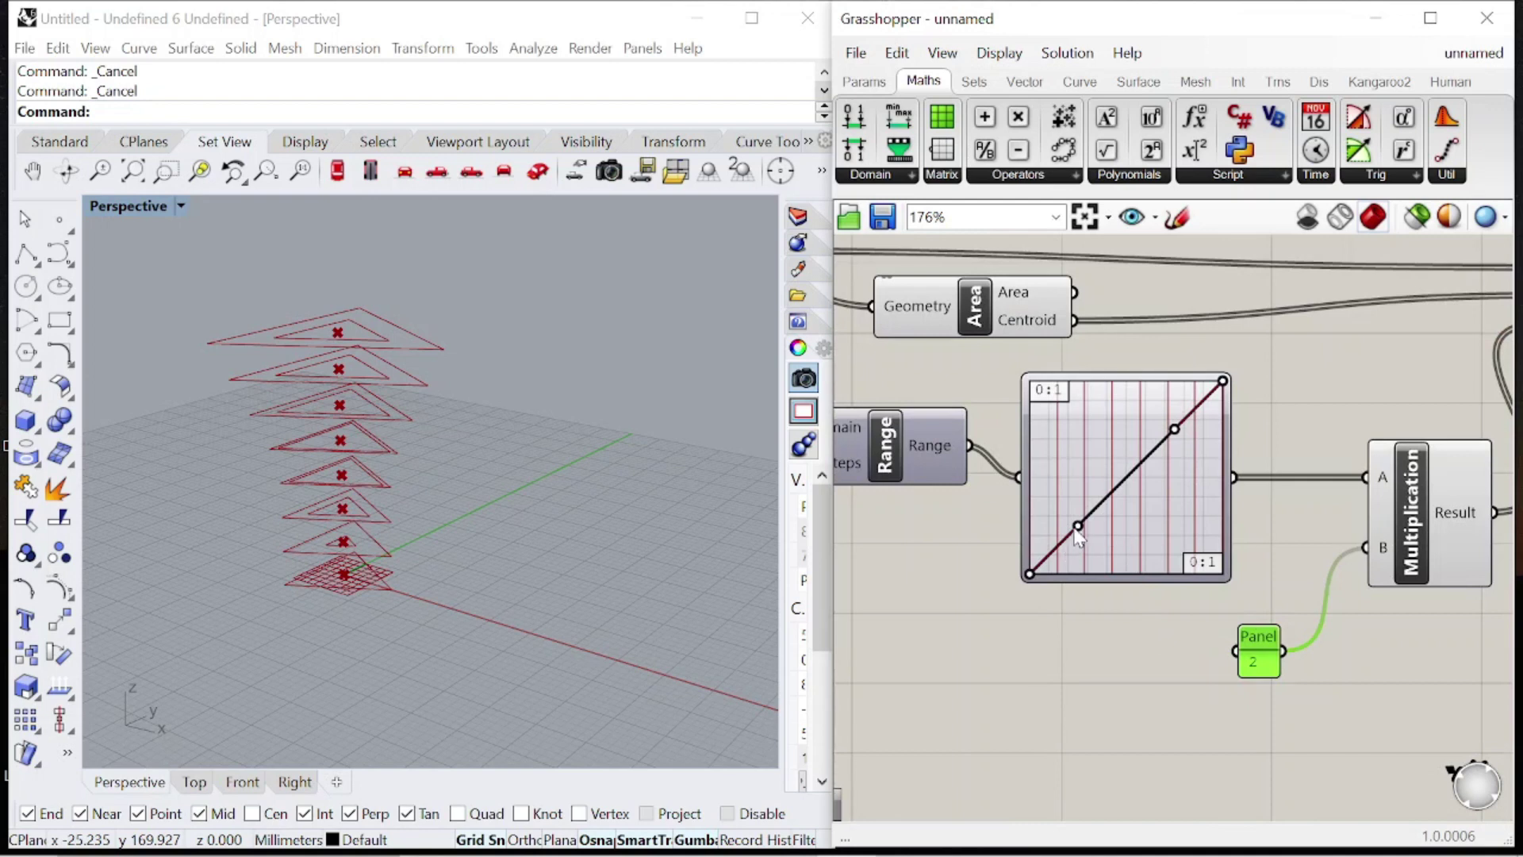
Shape the Graph Mapper's Bezier curve into an arch that peaks mid-range, with both ends near mid-height.
drag(1077, 526, 1074, 405)
drag(1029, 577, 1029, 487)
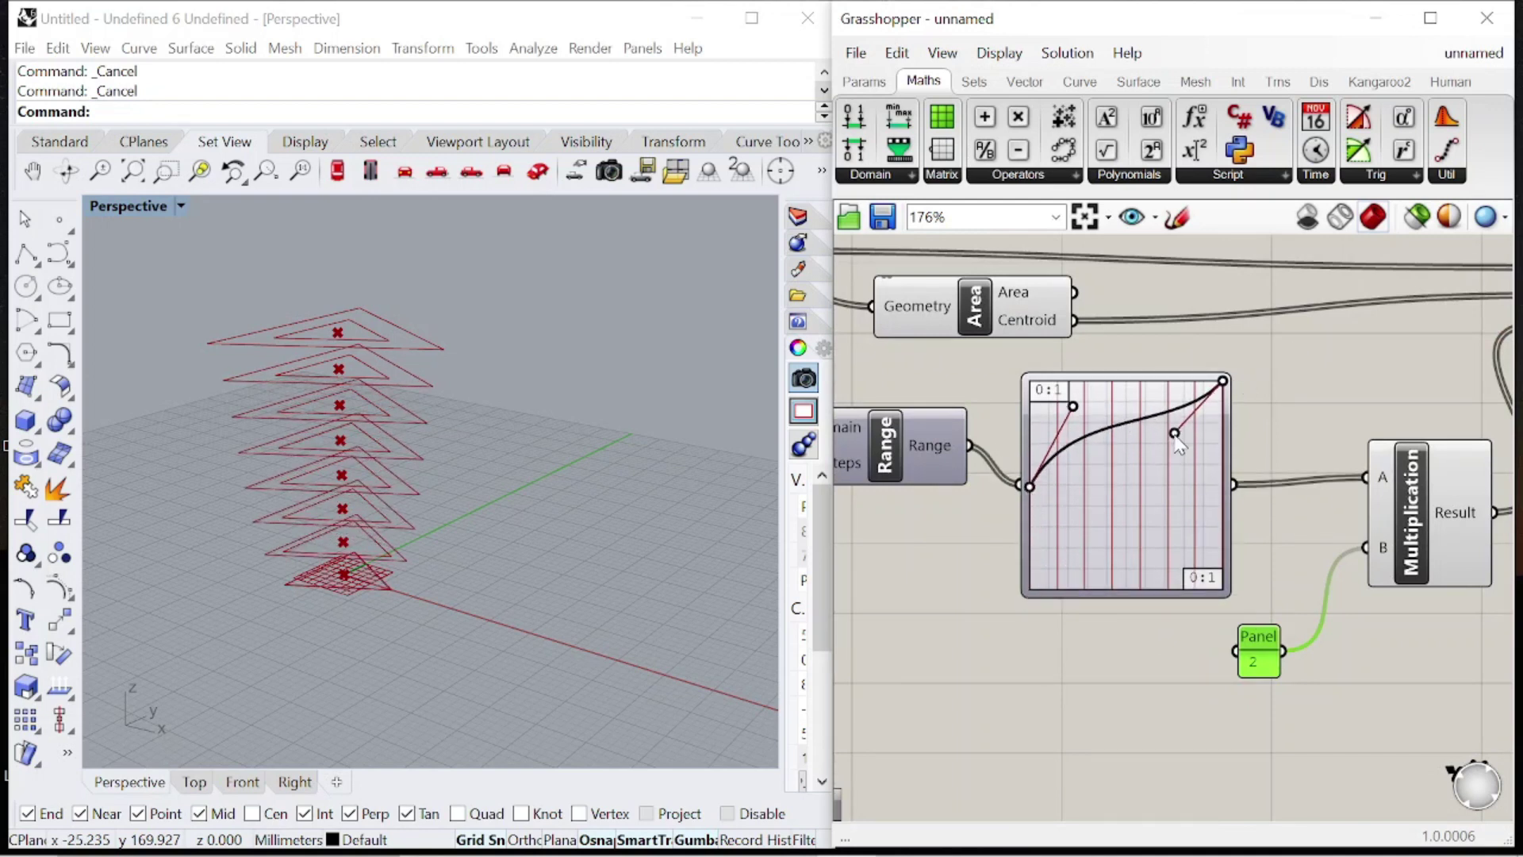
drag(1175, 434, 1142, 547)
drag(1224, 382, 1224, 468)
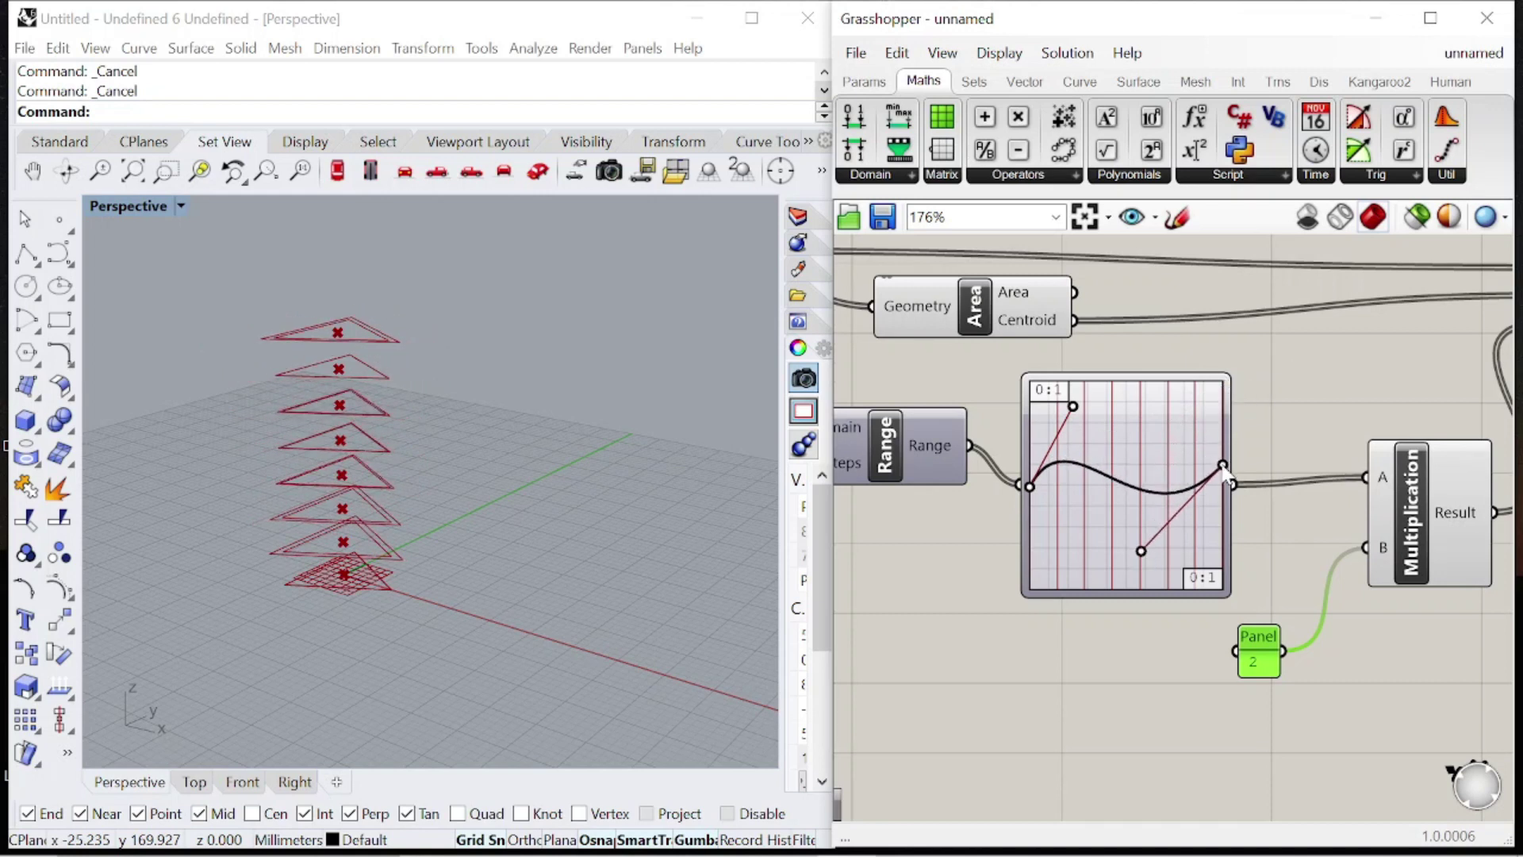
drag(1141, 552, 1166, 398)
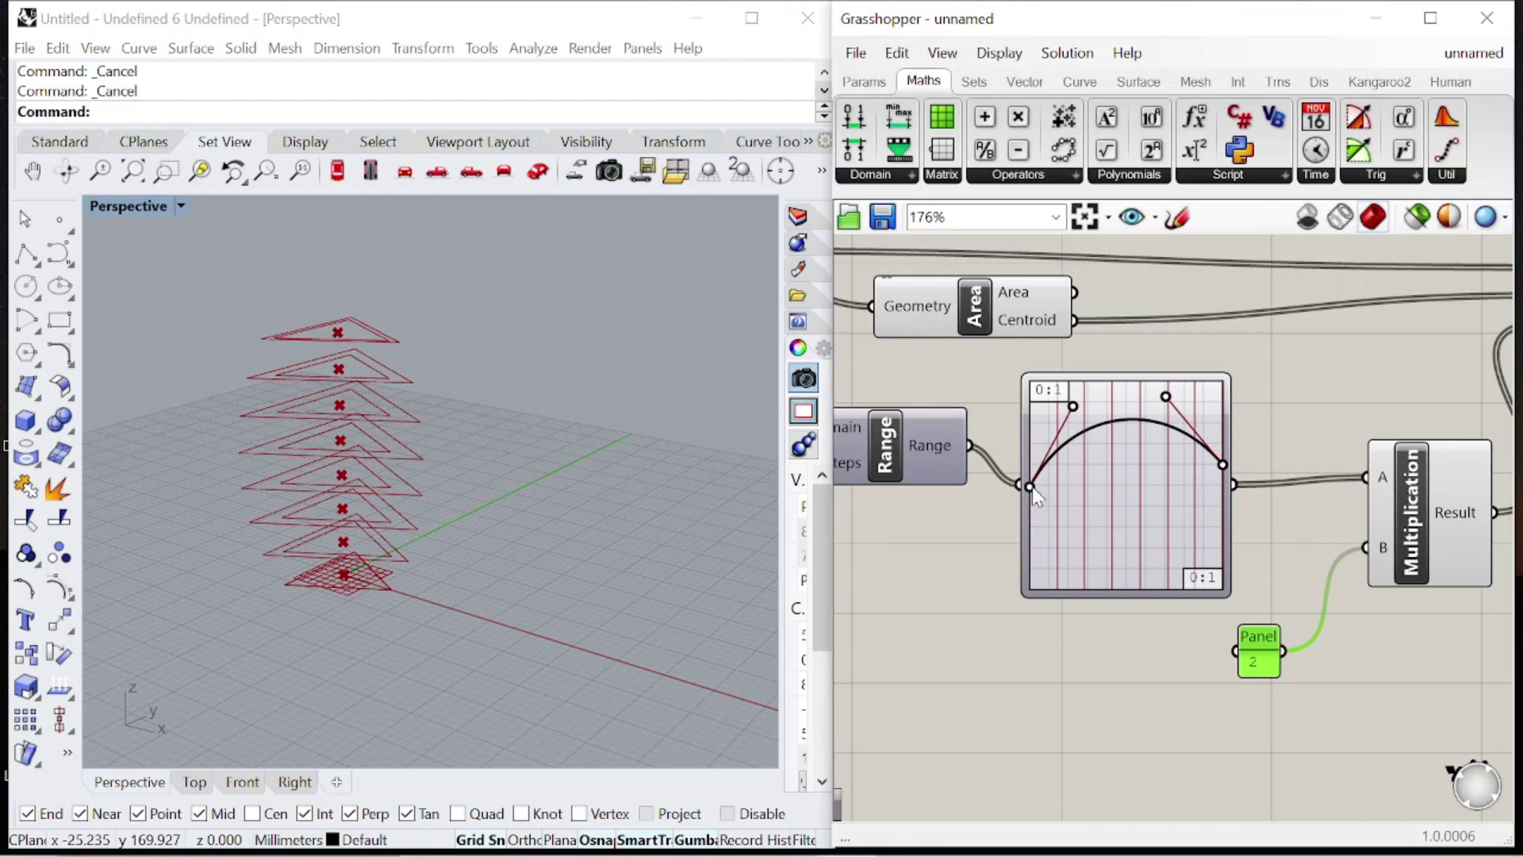
drag(1032, 490, 1031, 471)
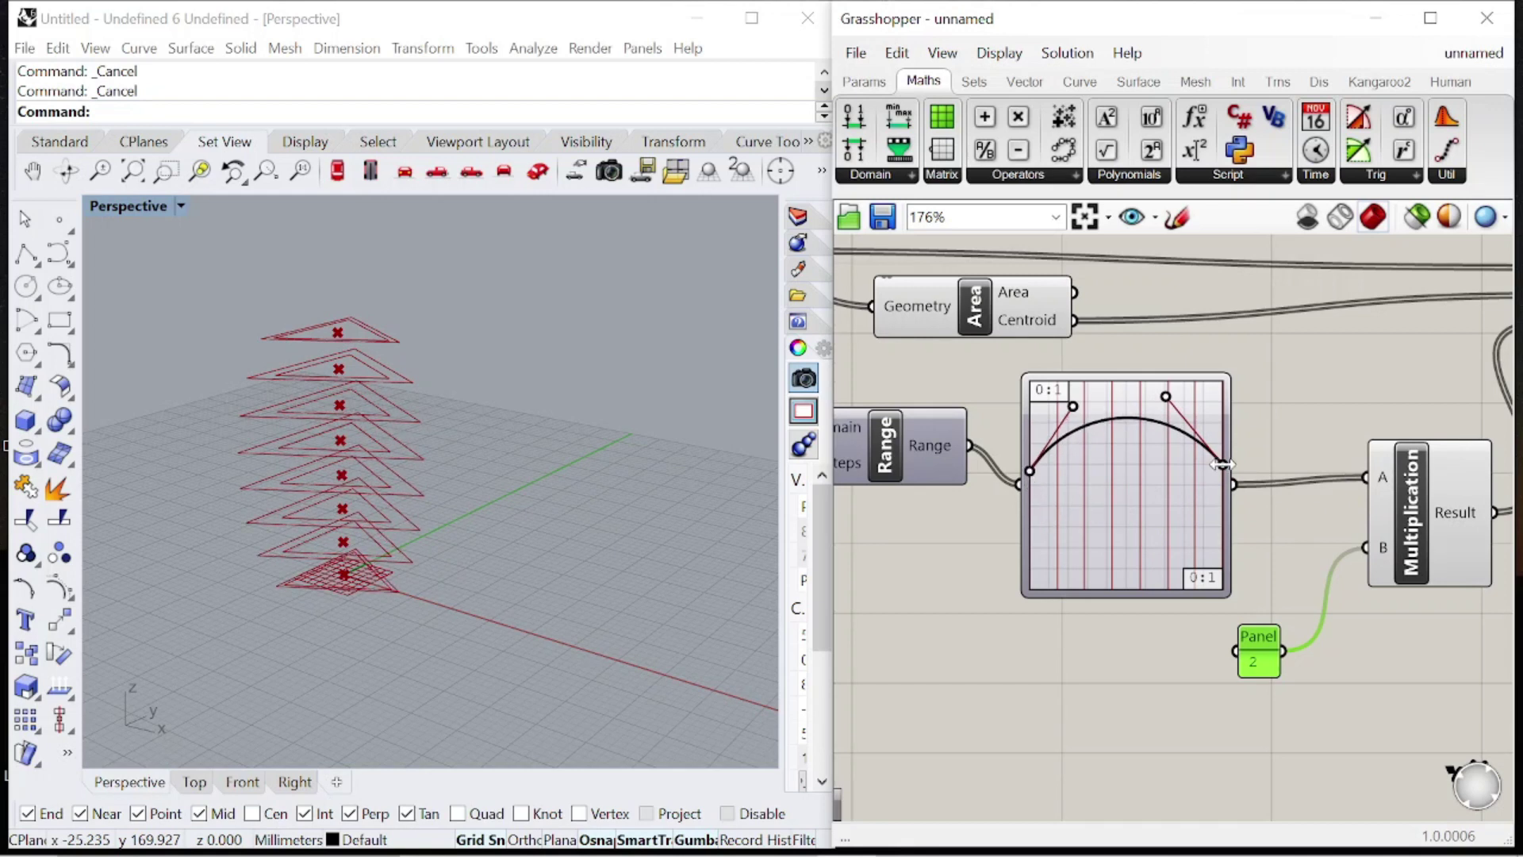
drag(1223, 466, 1224, 493)
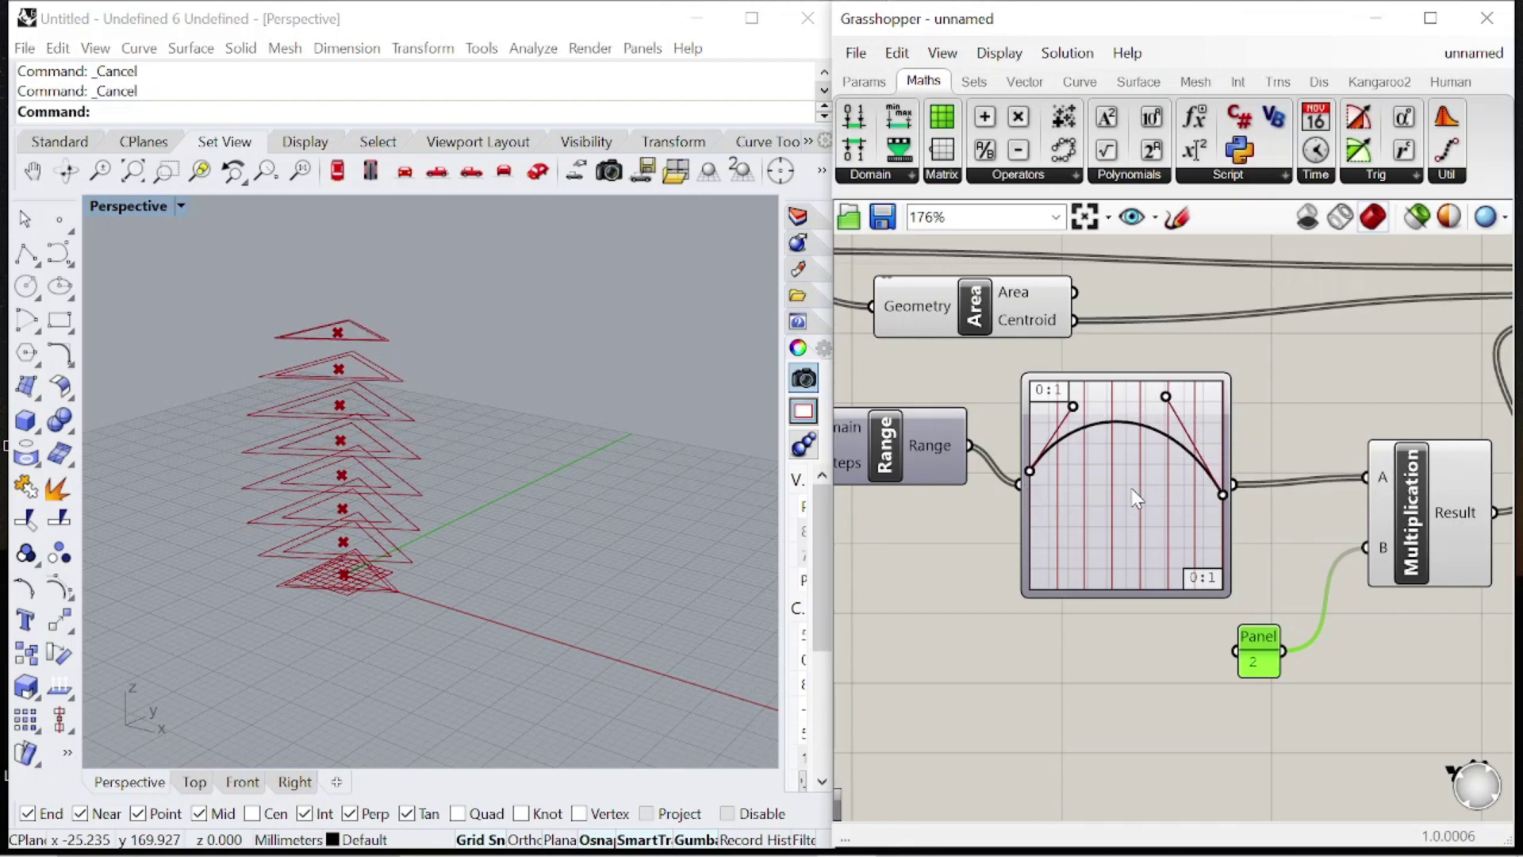
Turn off the viewport preview of all components upstream of the Scale component.
scroll(1073, 455, down, 4)
scroll(1073, 454, up, 3)
scroll(1031, 413, down, 4)
drag(1219, 544, 972, 363)
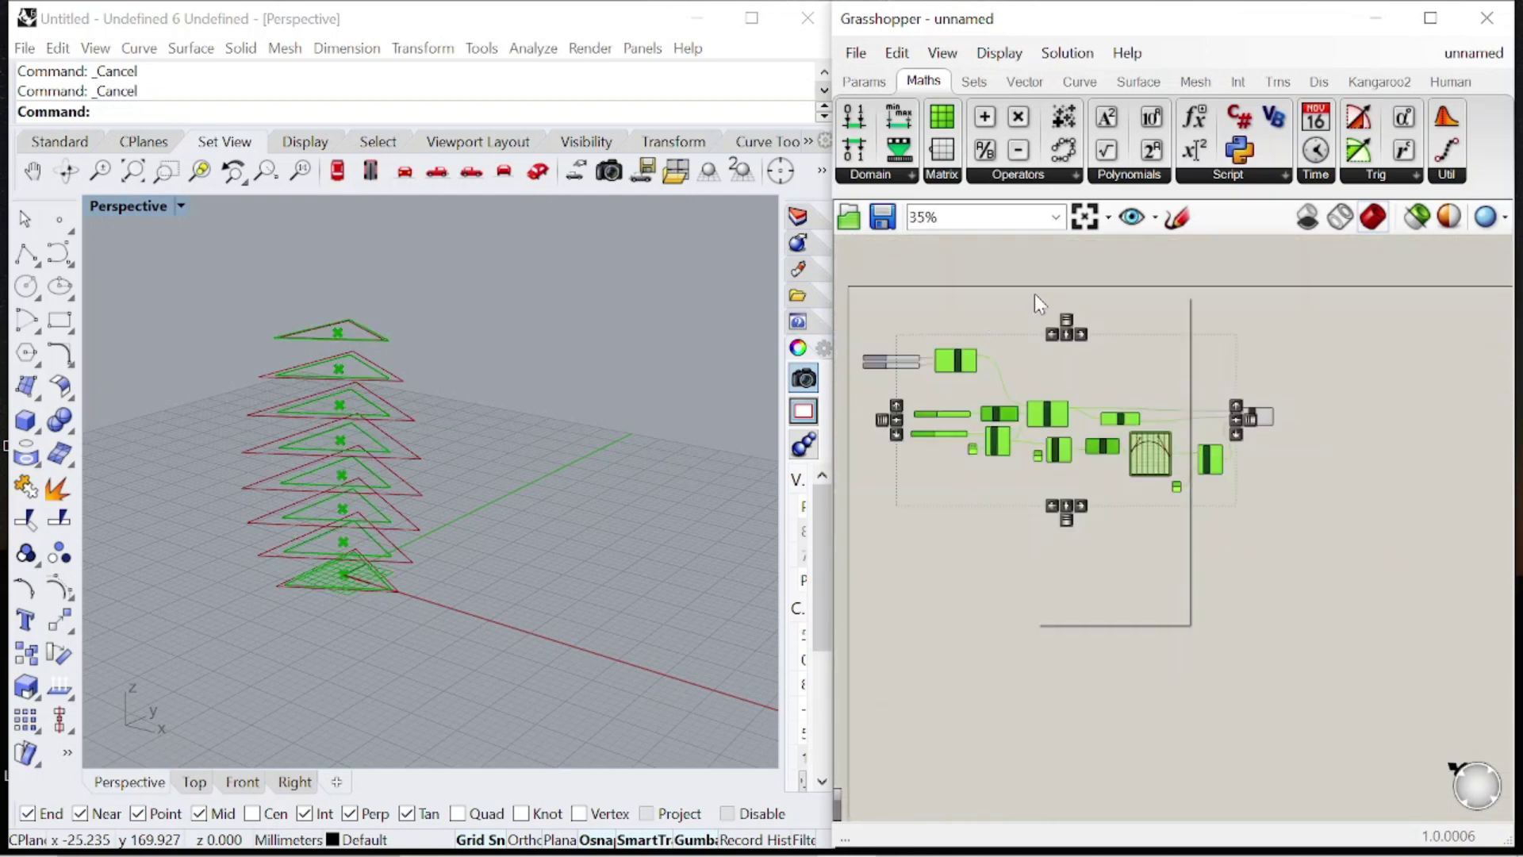
click(1145, 333)
right_drag(322, 527, 311, 497)
Add a Dispatch component and feed the scaled geometry into its List input.
scroll(1222, 479, up, 5)
click(1085, 427)
scroll(1309, 442, down, 1)
double_click(1309, 437)
text(dispatc)
key(Return)
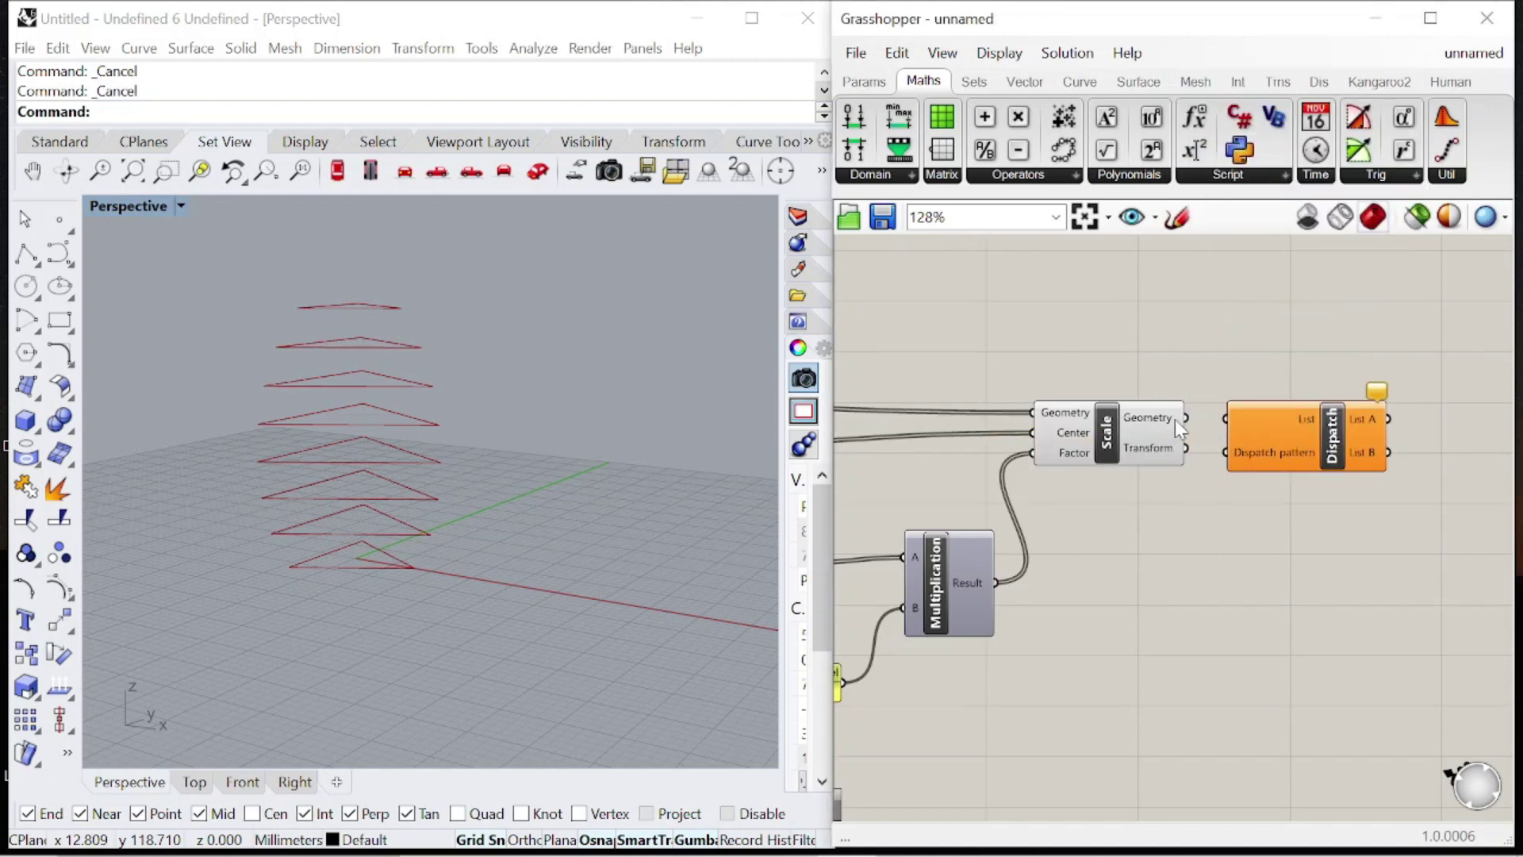
click(1222, 435)
scroll(1326, 468, up, 1)
Add a Geometry parameter fed by Dispatch's List A output and place it directly beside that output.
double_click(1324, 458)
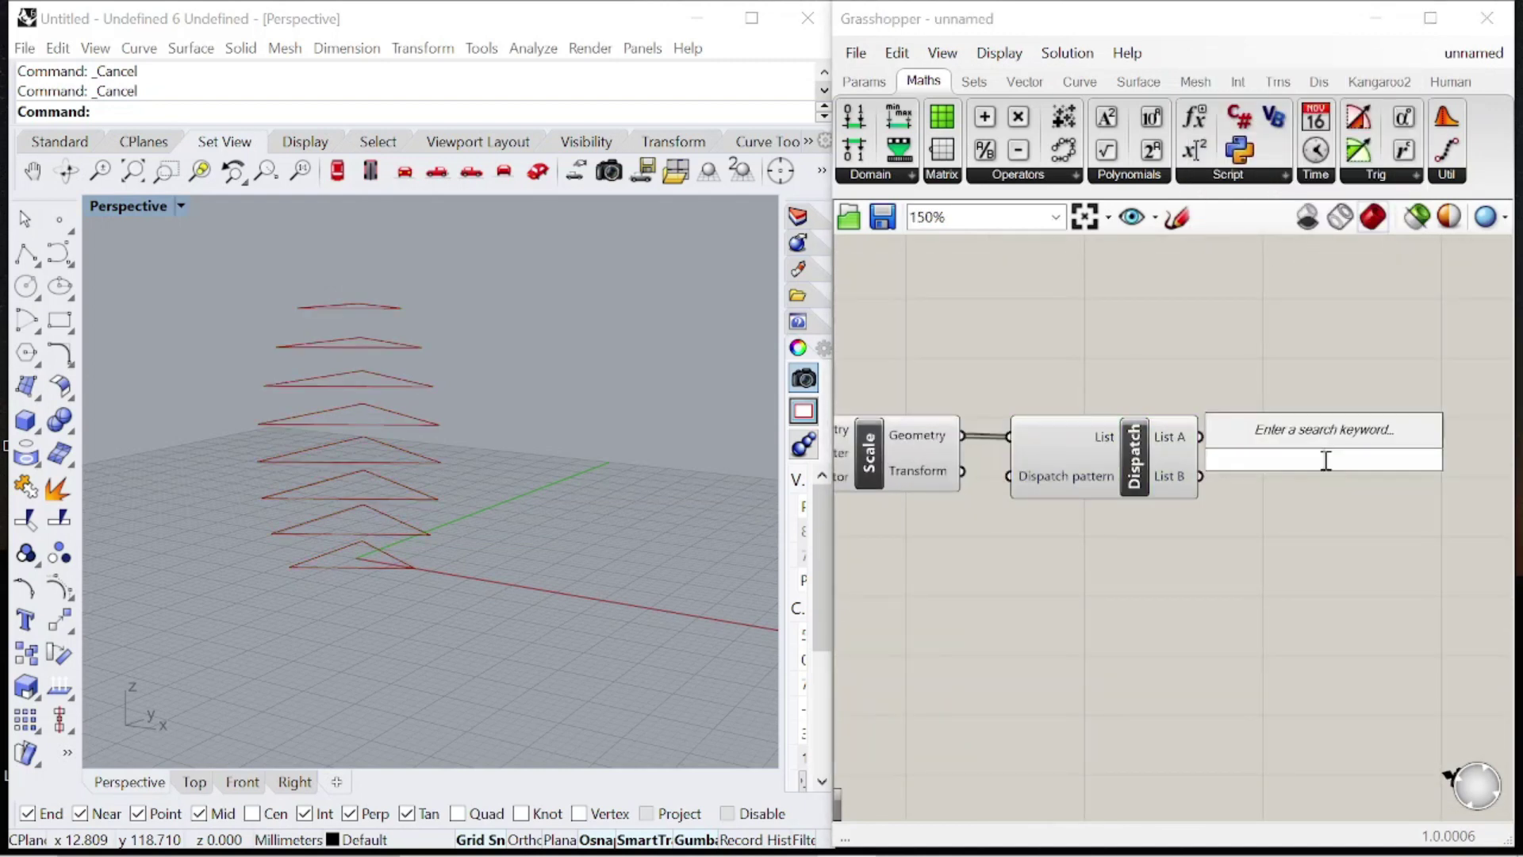
text(geo)
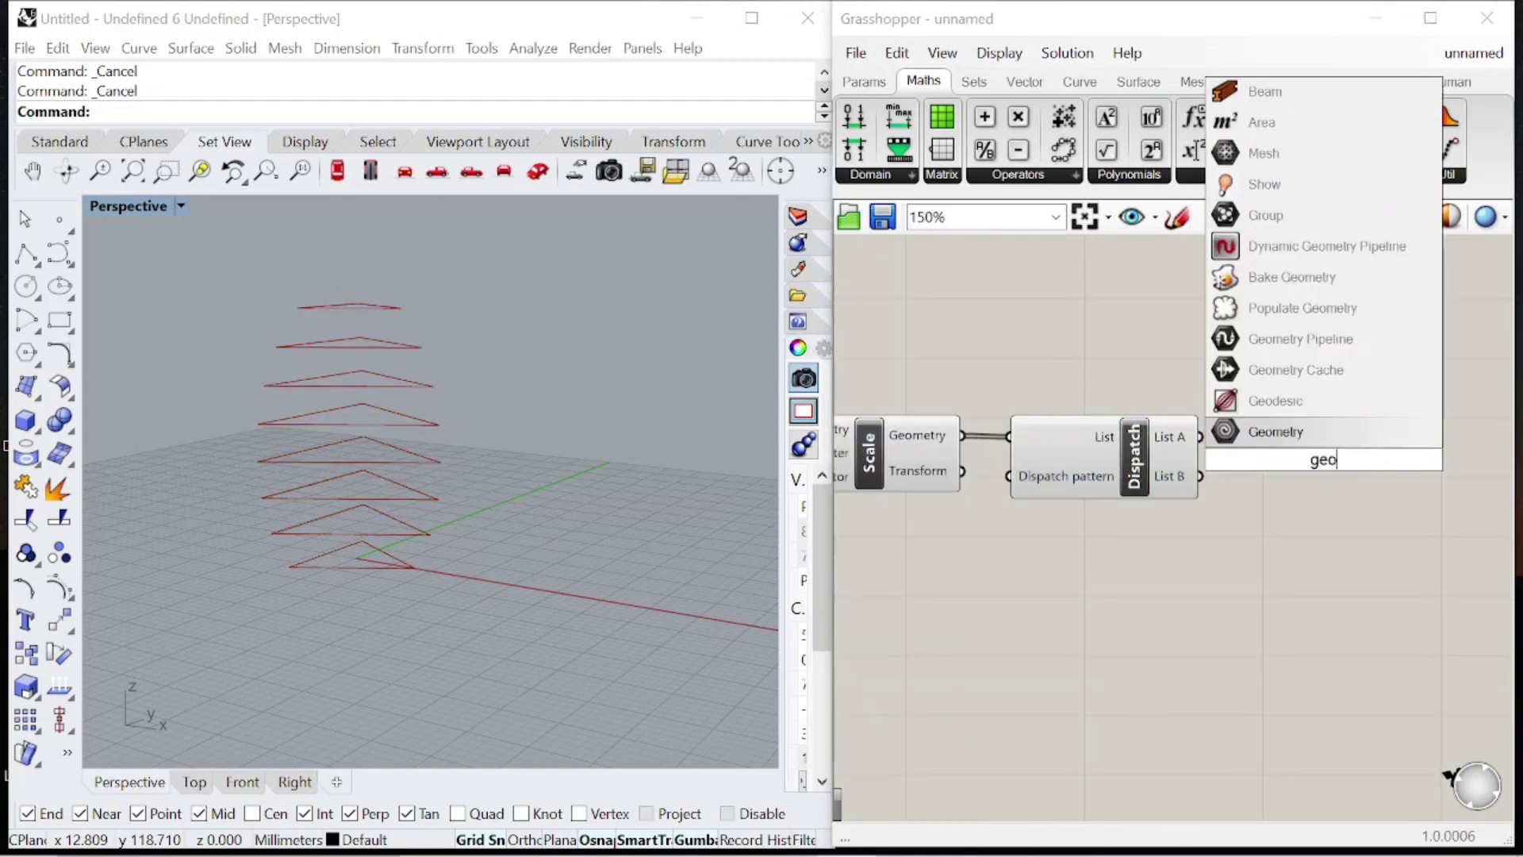
click(1270, 432)
drag(1201, 437, 1314, 360)
click(1335, 462)
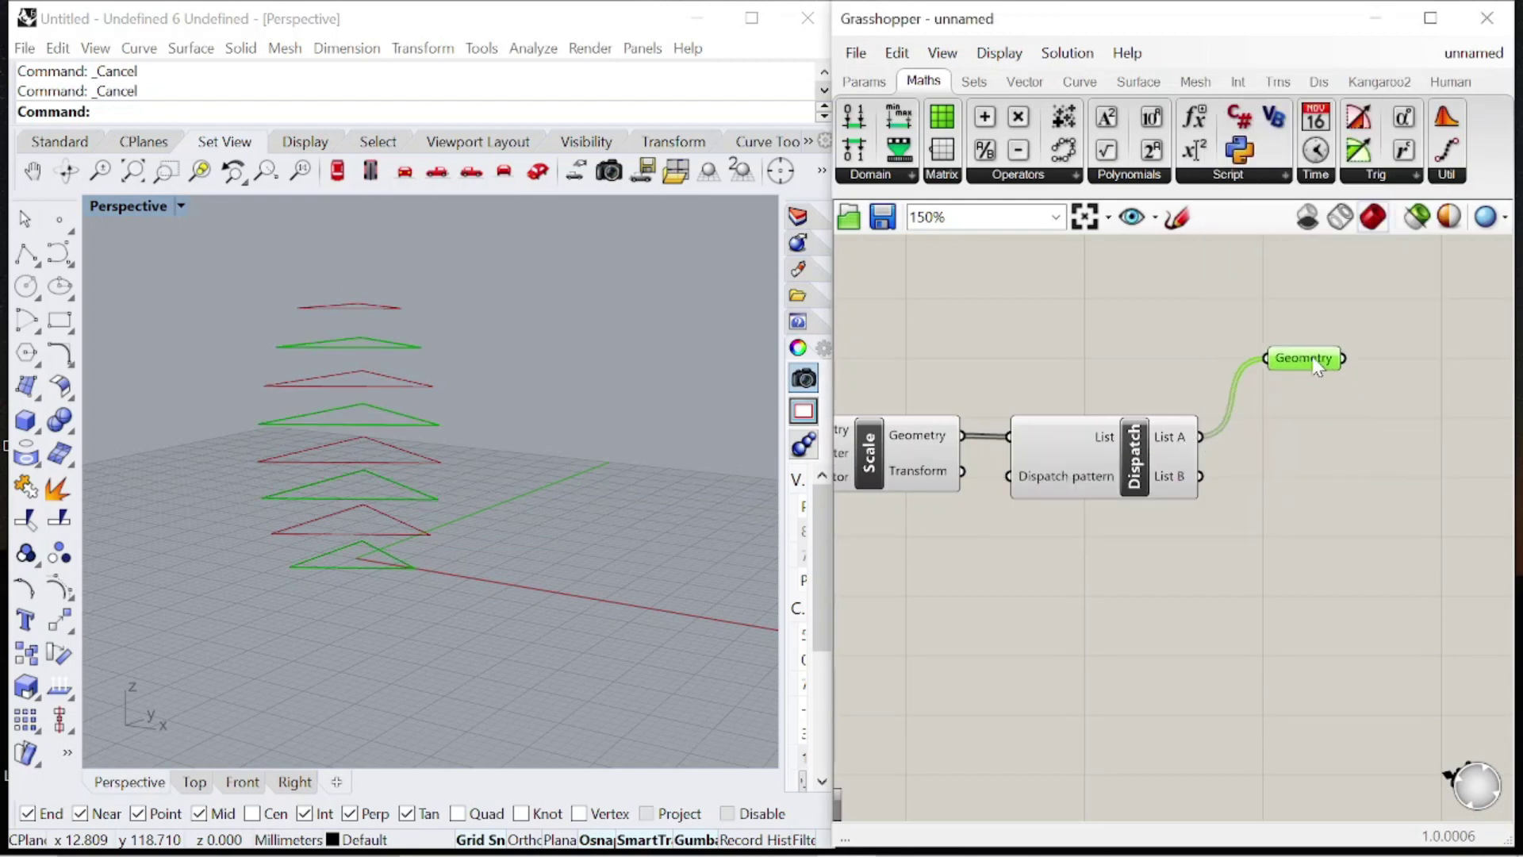
scroll(1317, 397, down, 4)
scroll(1355, 395, up, 6)
Add a Rotate component above the Geometry parameter and feed the List A geometry into its Geometry input.
double_click(1244, 425)
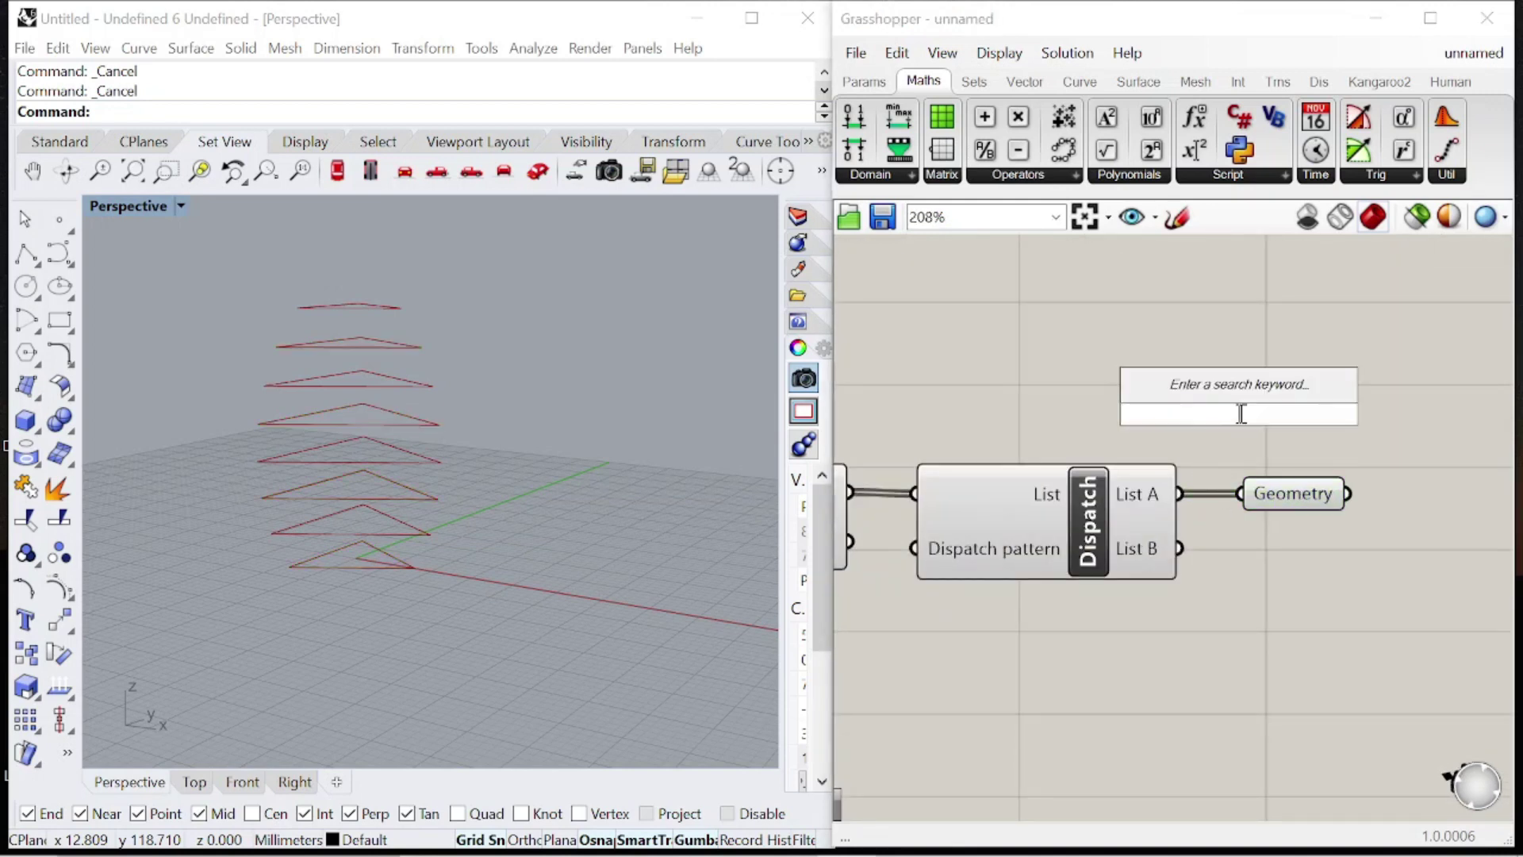
text(rotate)
click(1235, 388)
scroll(1041, 430, down, 2)
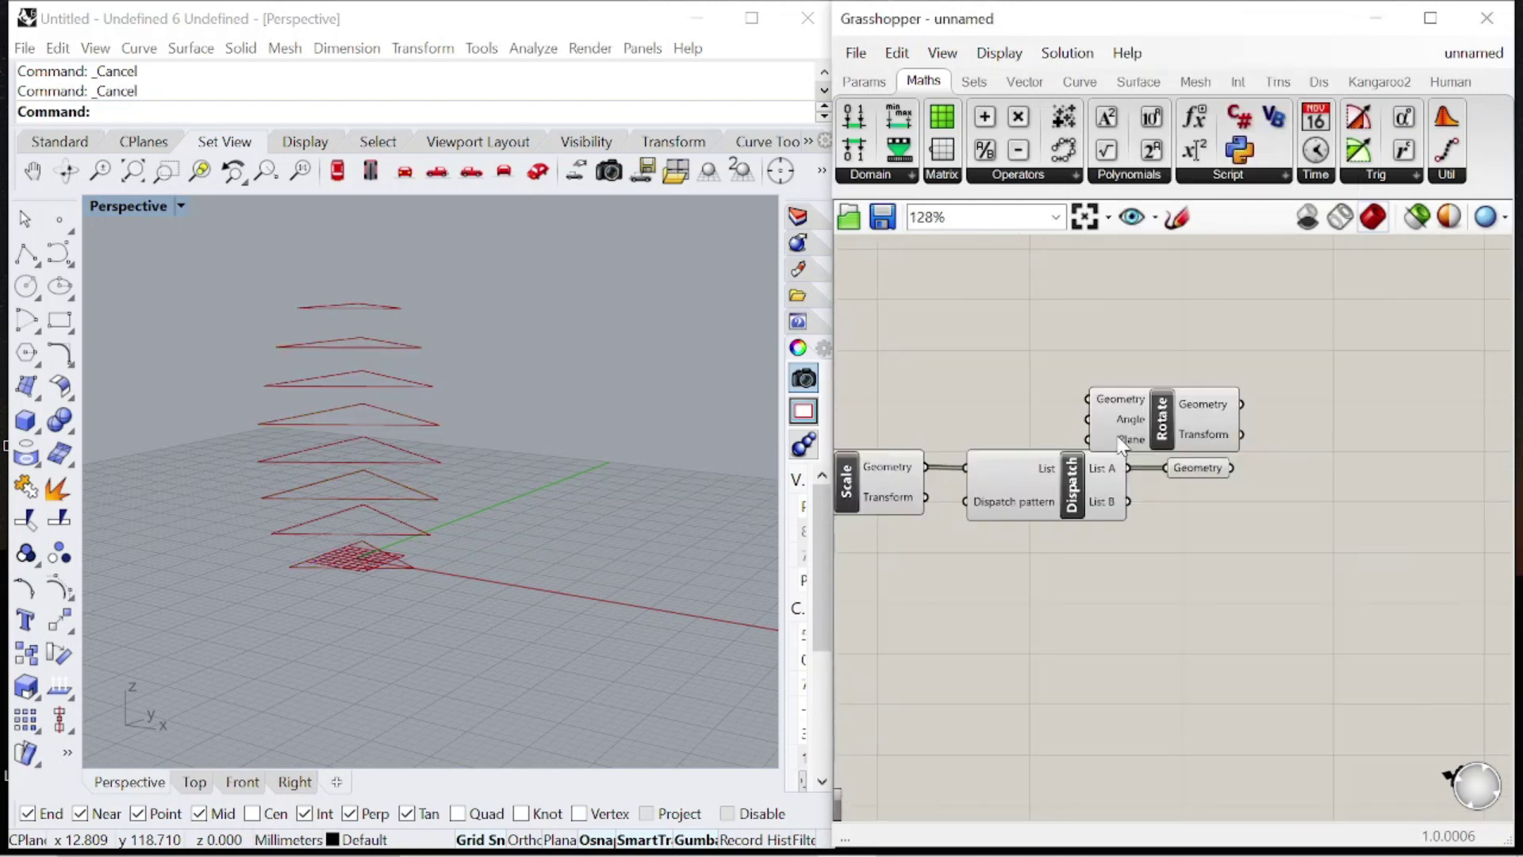
drag(1150, 422, 1265, 385)
scroll(1196, 421, up, 2)
drag(1224, 325, 1338, 321)
Add a Division component to the canvas near the Polygon component.
scroll(1422, 424, down, 2)
scroll(1421, 424, up, 3)
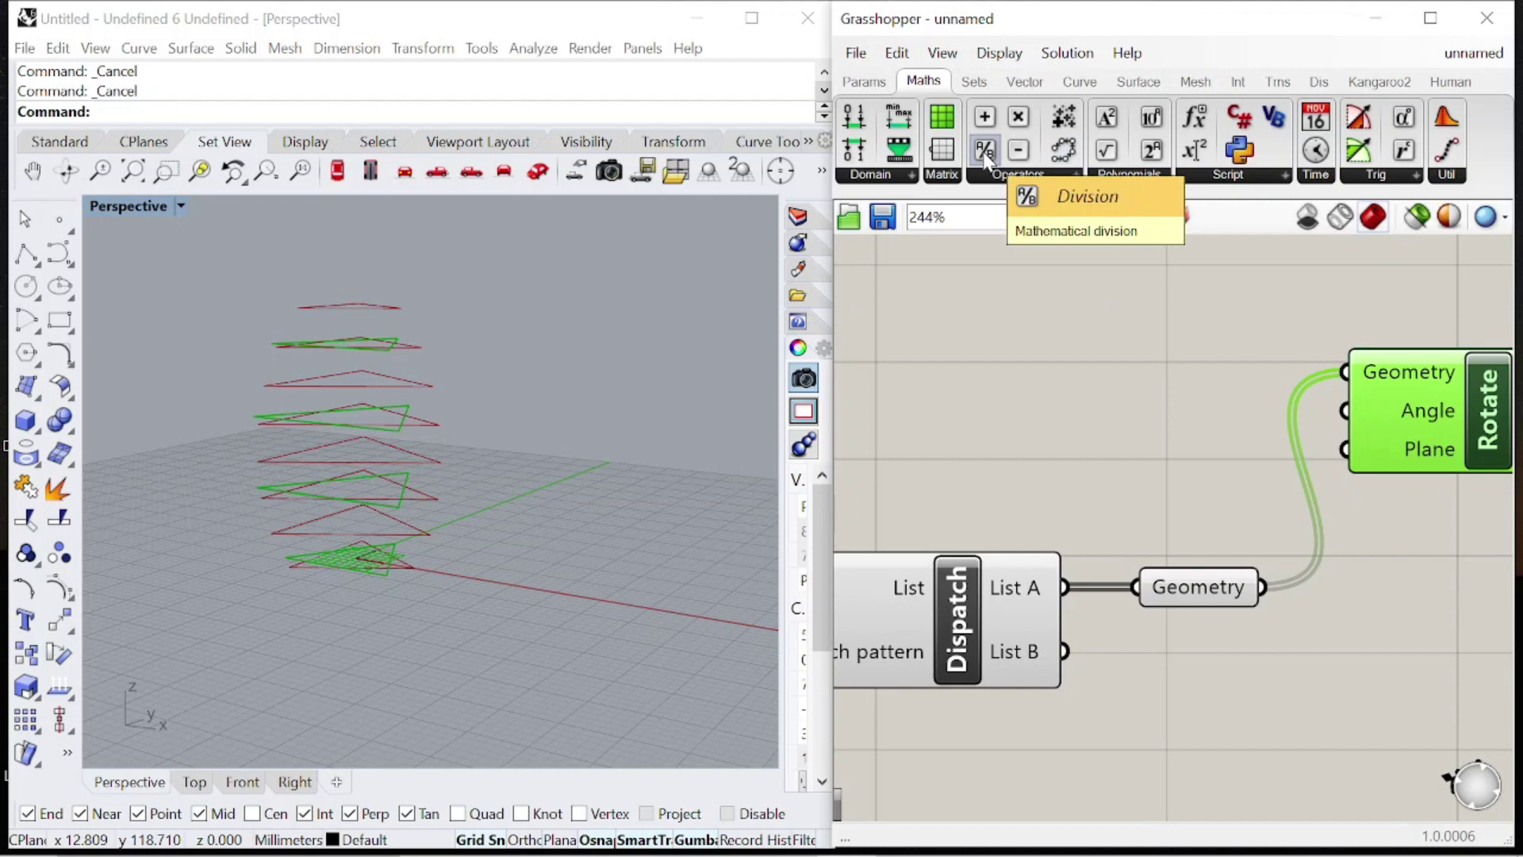
scroll(1269, 468, down, 10)
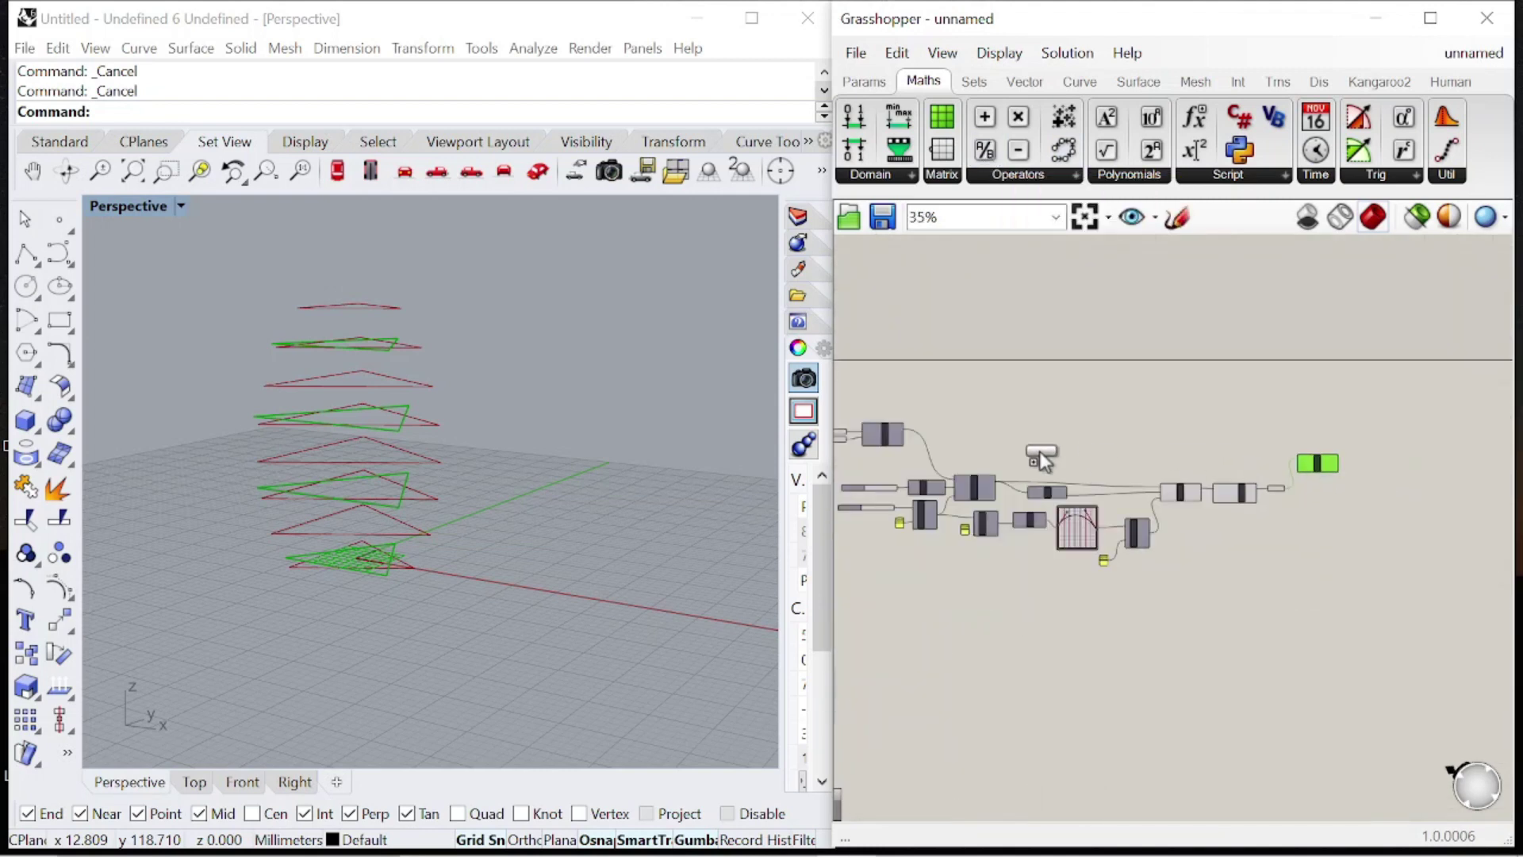
scroll(1066, 450, up, 8)
scroll(1317, 406, up, 4)
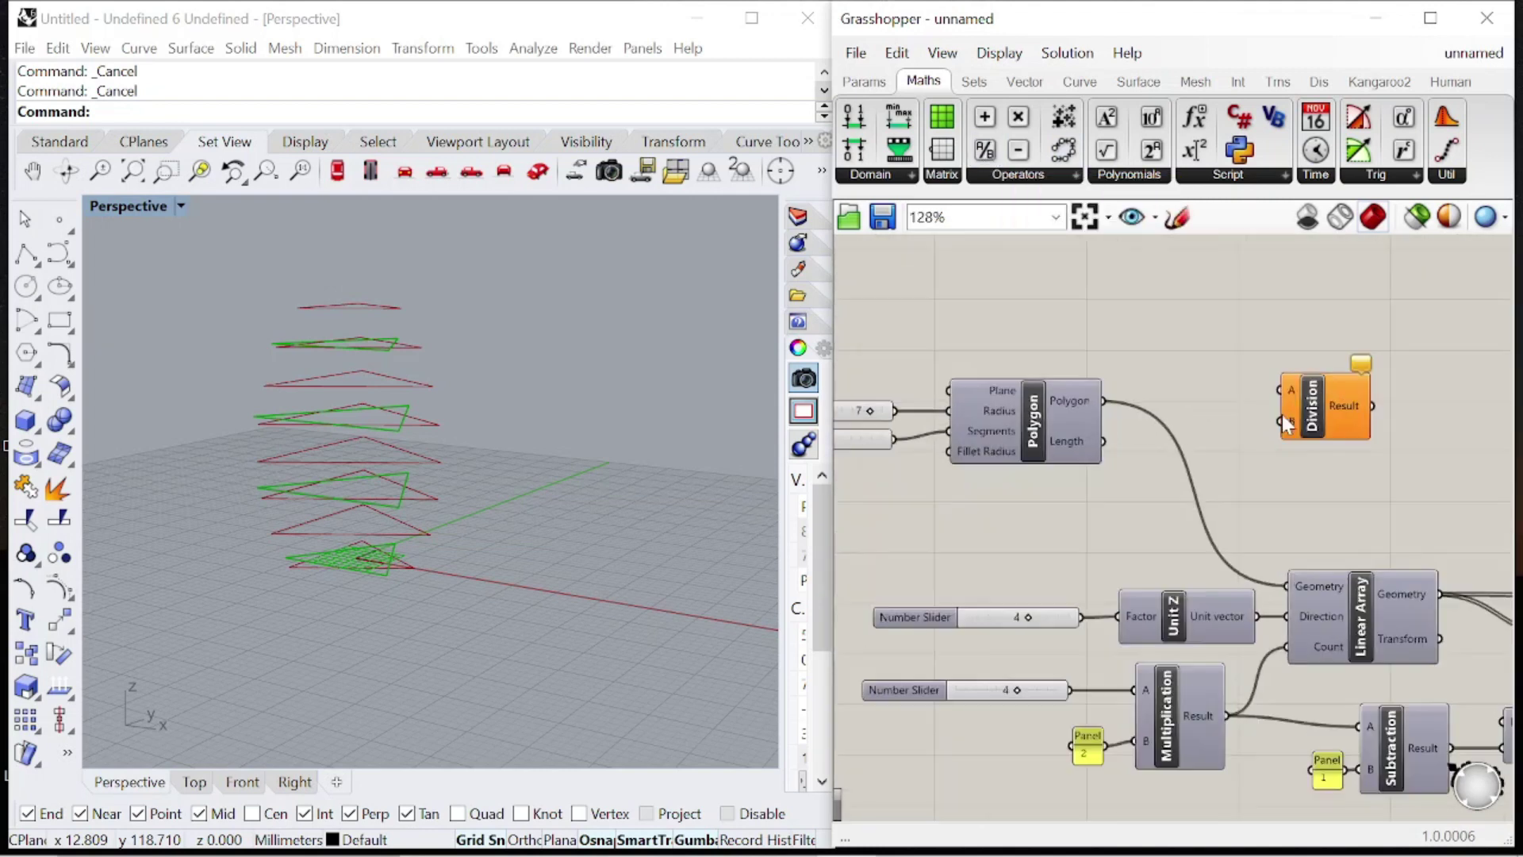
Add a panel with 360 feeding Division's A input and connect the polygon's segments slider to its B input.
double_click(1204, 424)
text("3)
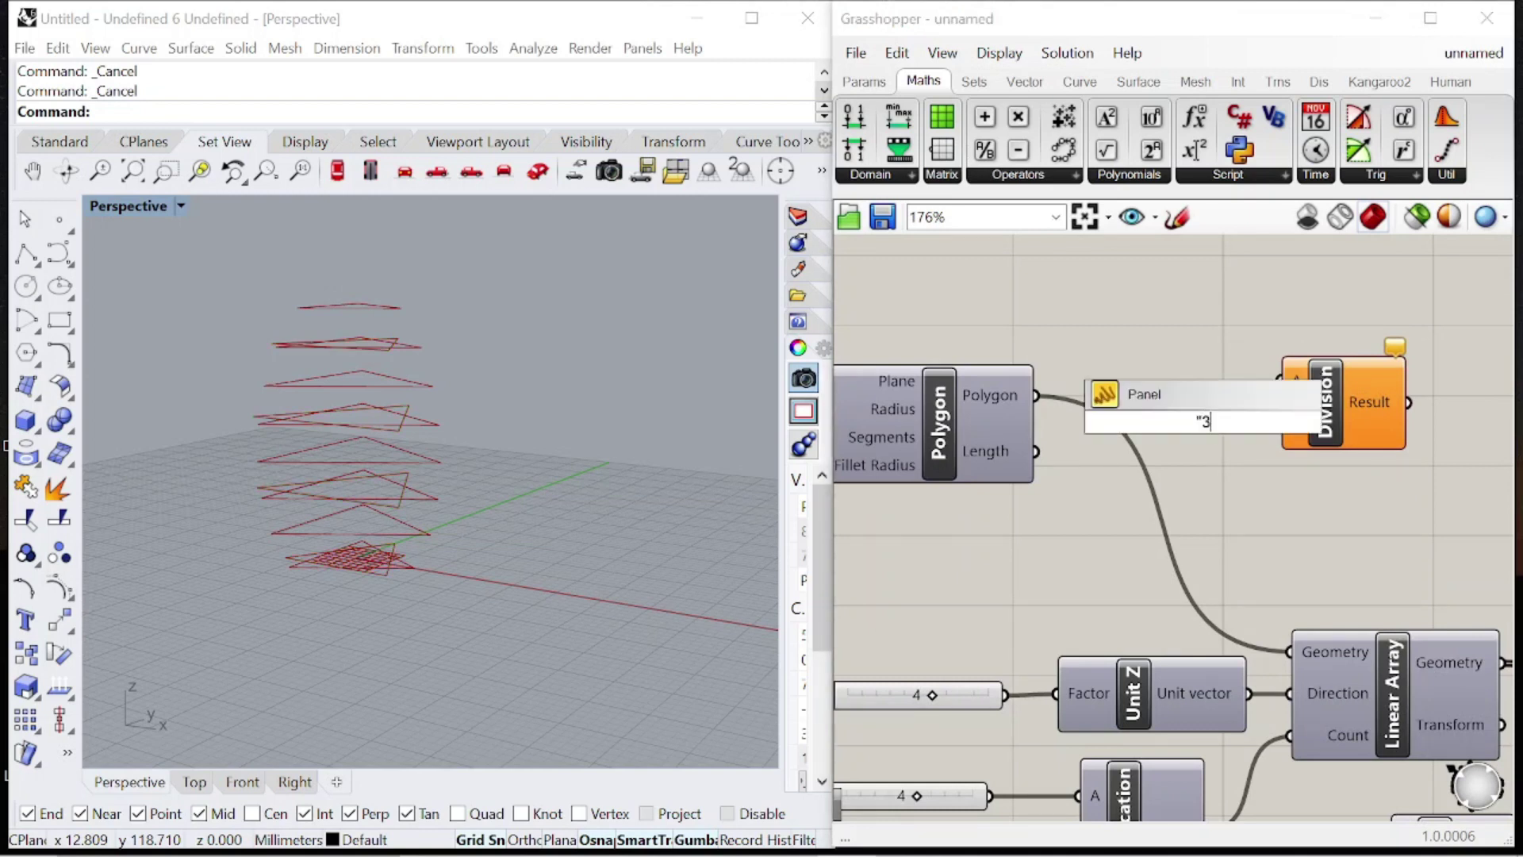
key(Return)
scroll(937, 421, down, 2)
scroll(868, 445, up, 2)
click(869, 448)
scroll(992, 516, down, 4)
scroll(977, 498, up, 2)
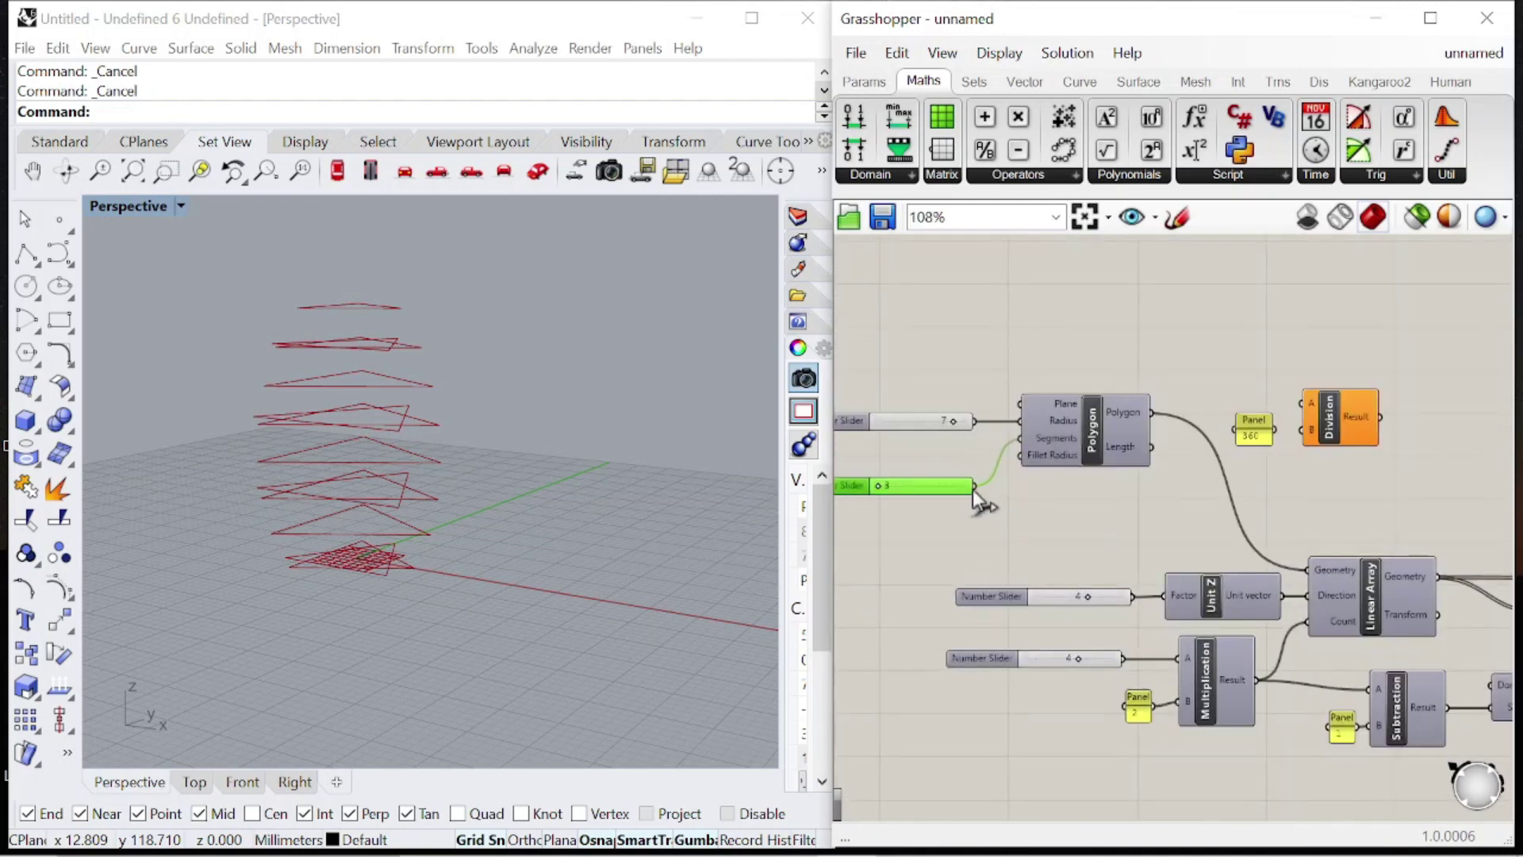
drag(974, 486, 1275, 383)
drag(1358, 422, 1421, 478)
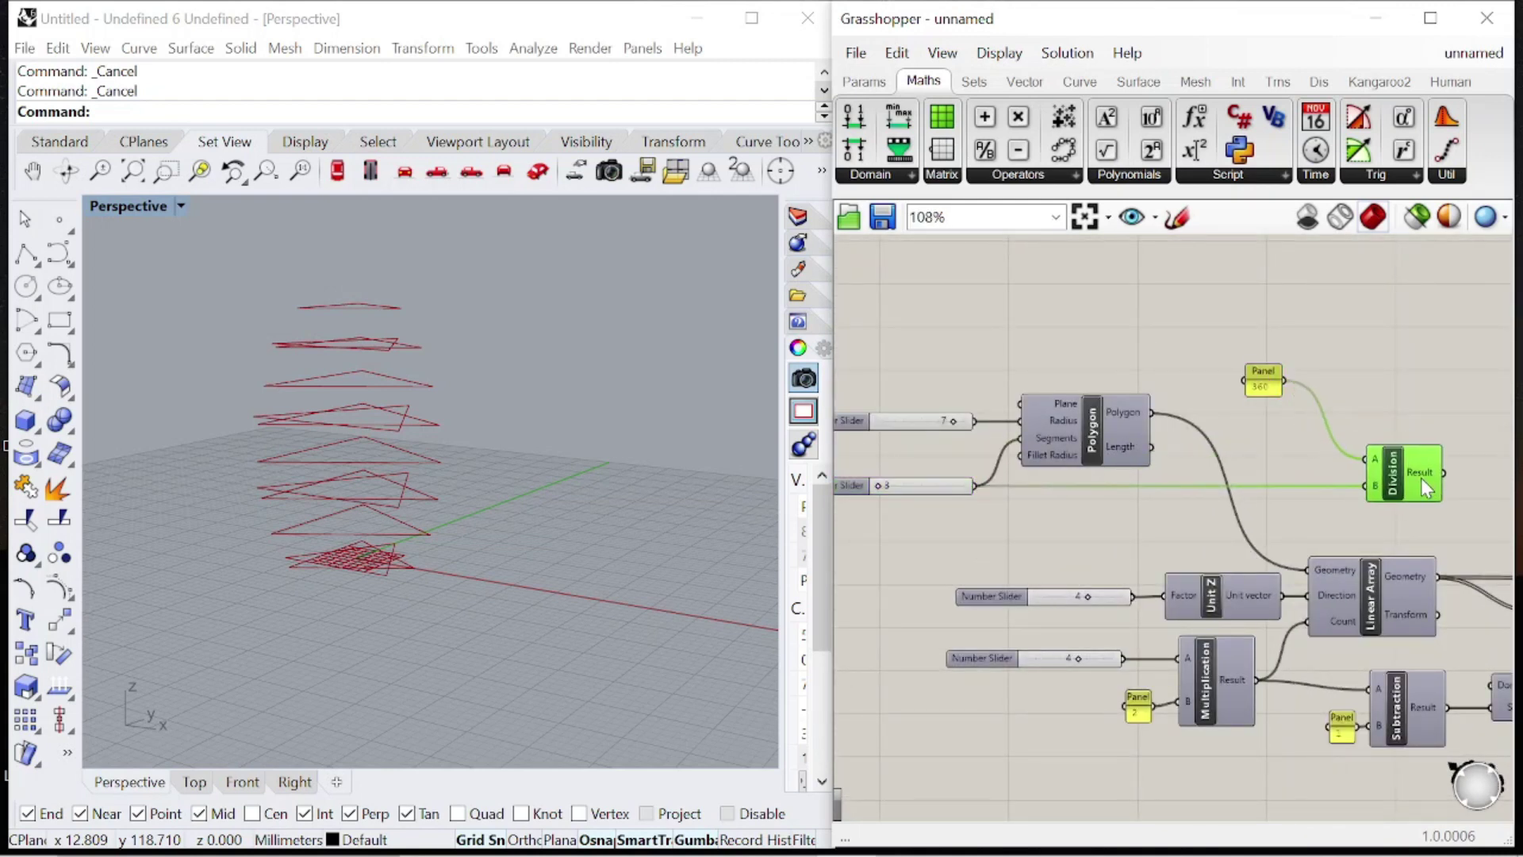
drag(1255, 377, 1311, 456)
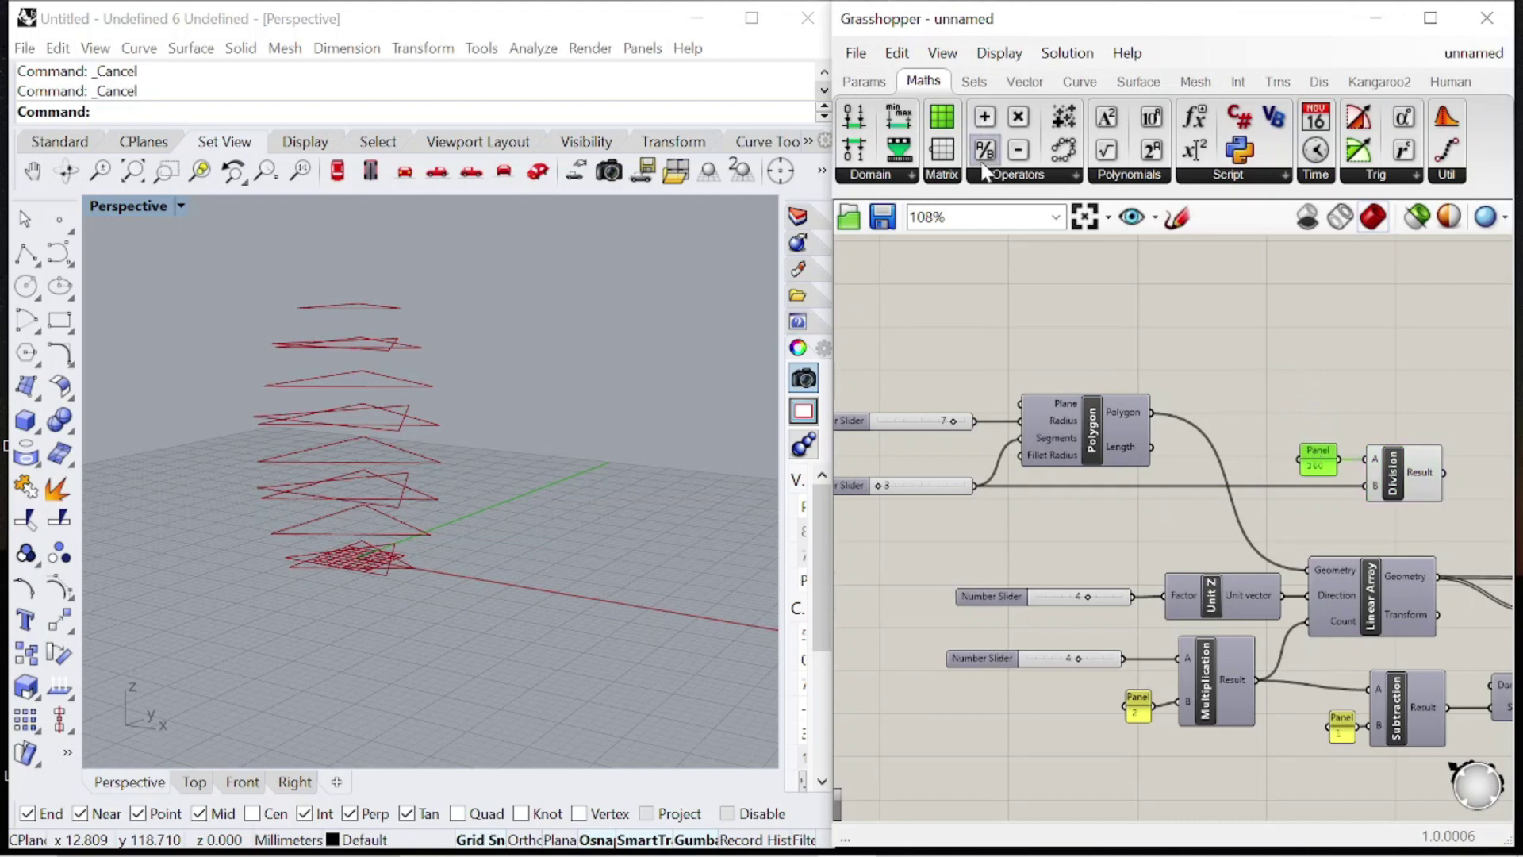
Add a second Division component that divides the first Division's result by a panel value of 2.
click(984, 151)
scroll(1142, 357, down, 5)
scroll(1234, 378, up, 6)
drag(1234, 378, 1231, 417)
drag(1117, 422, 1322, 449)
double_click(1194, 507)
text("2)
key(Return)
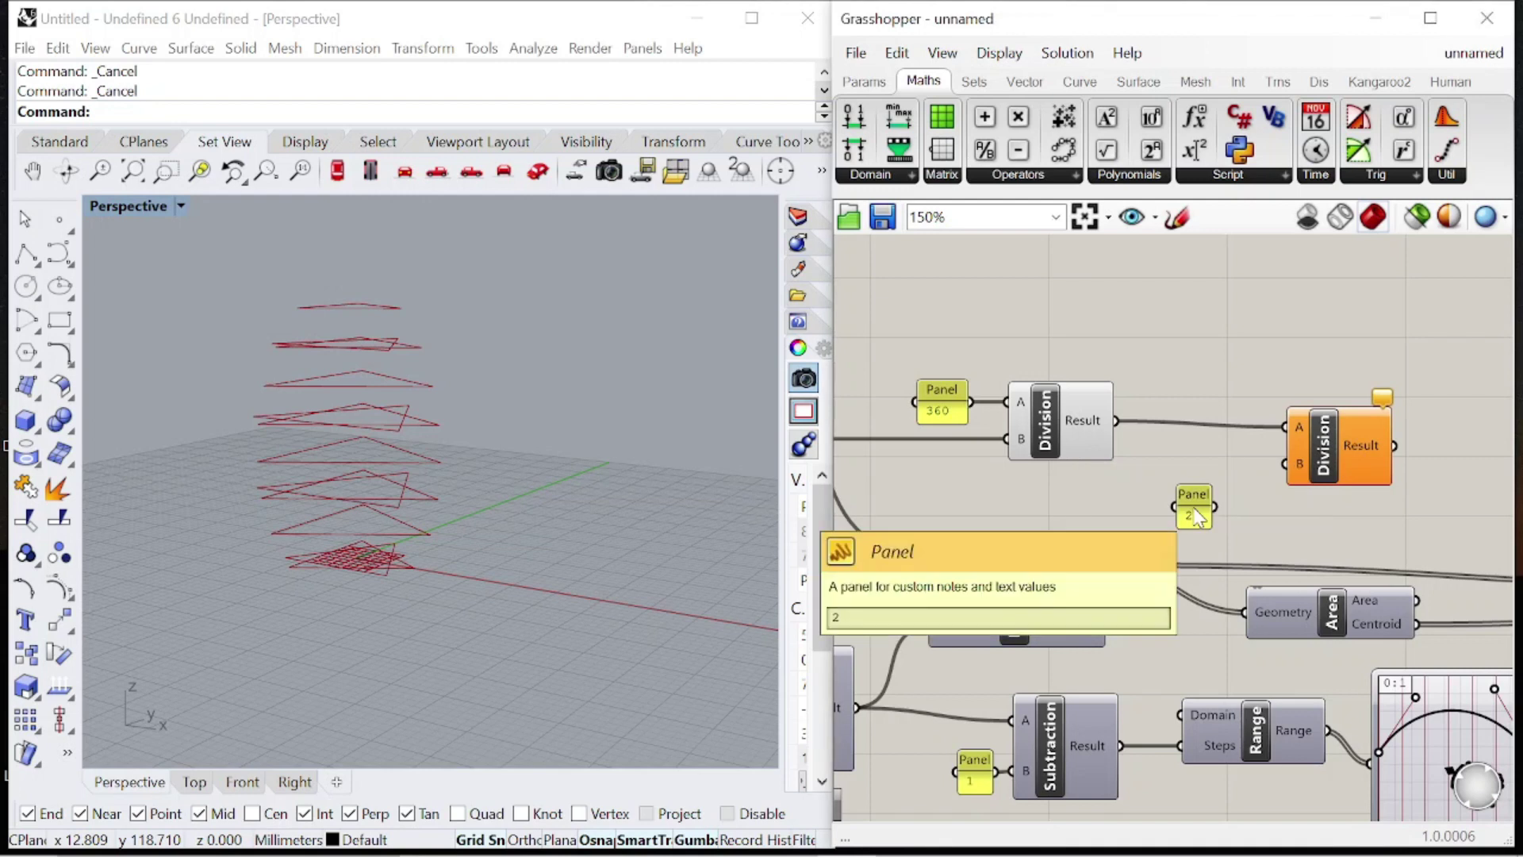
drag(1194, 511, 1236, 466)
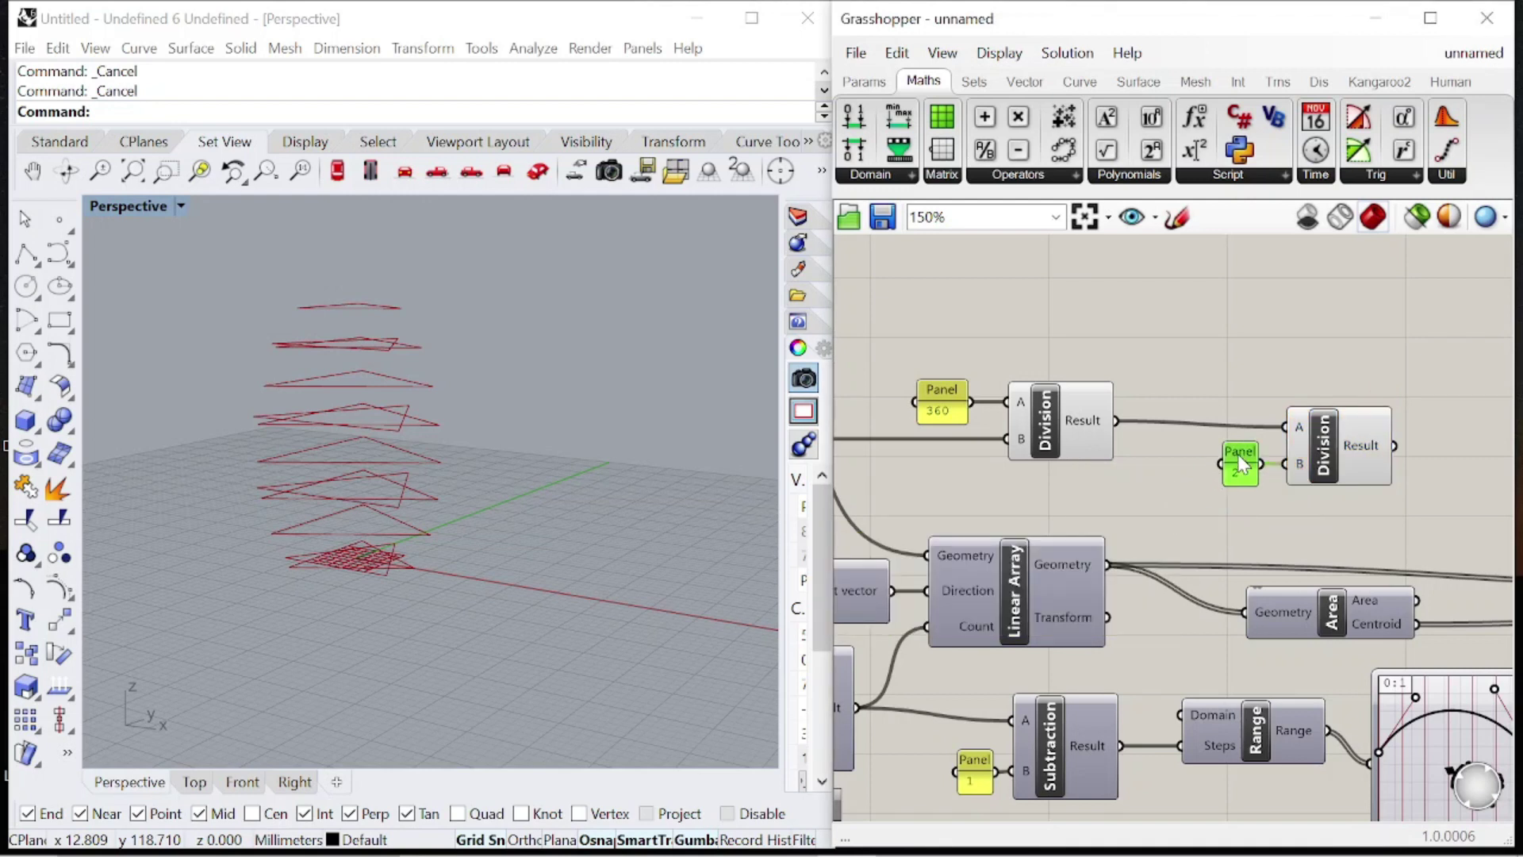
Feed the second Division's result into the Rotate component's Angle input and set that input to degrees.
scroll(1140, 450, down, 5)
scroll(1213, 468, up, 5)
drag(1149, 436, 1303, 459)
scroll(1299, 463, up, 4)
right_click(1331, 460)
click(1341, 643)
scroll(1188, 487, down, 4)
scroll(1266, 494, up, 3)
scroll(1393, 523, down, 3)
scroll(1058, 510, up, 3)
scroll(1272, 467, down, 4)
scroll(1096, 482, up, 5)
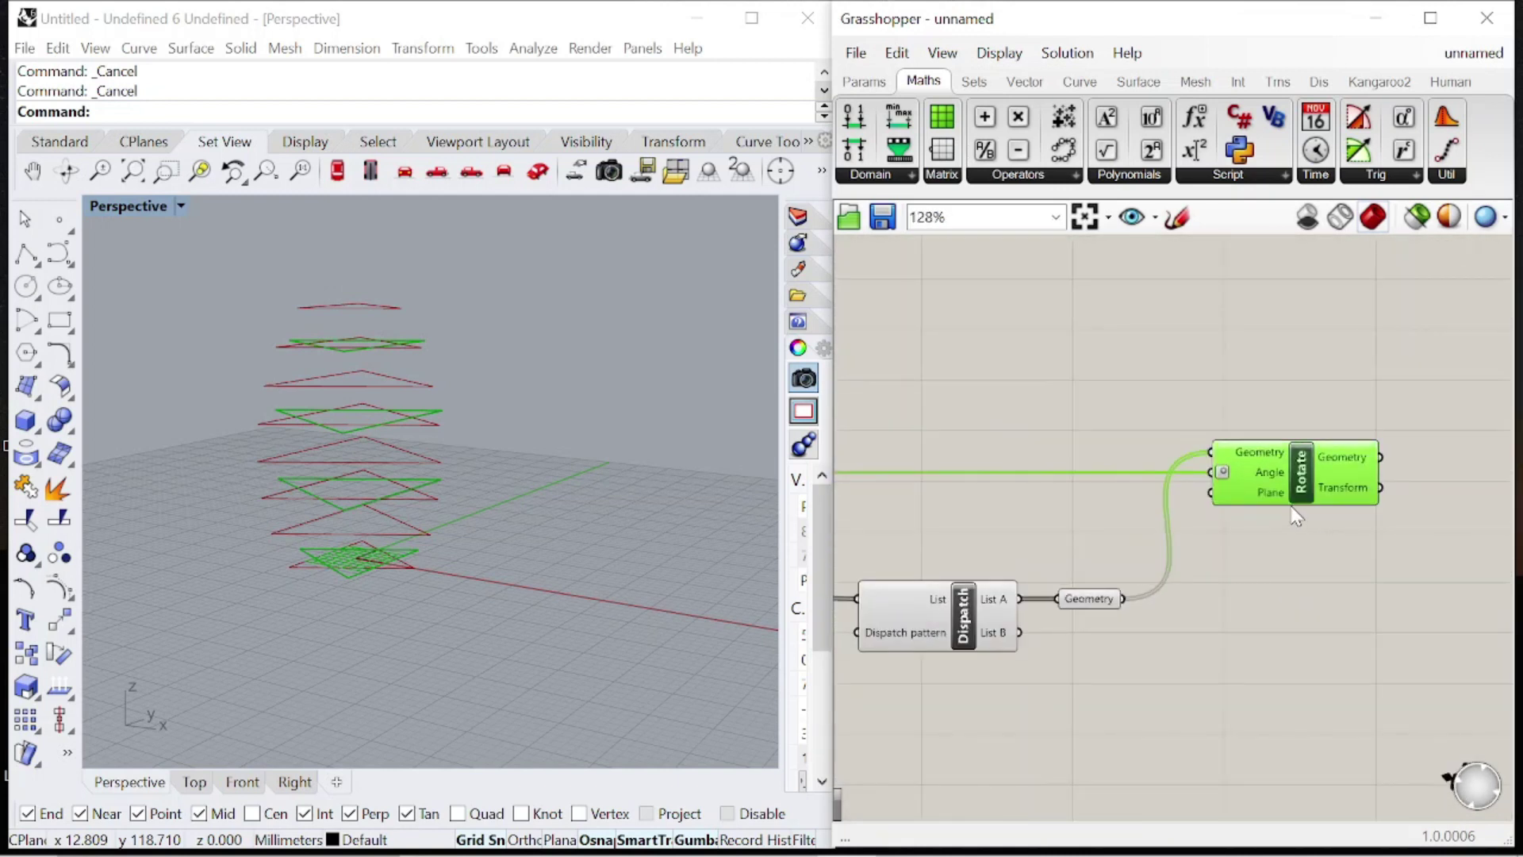
Add a second Geometry parameter fed by Dispatch's List B output.
scroll(1292, 554, down, 5)
scroll(1195, 583, up, 6)
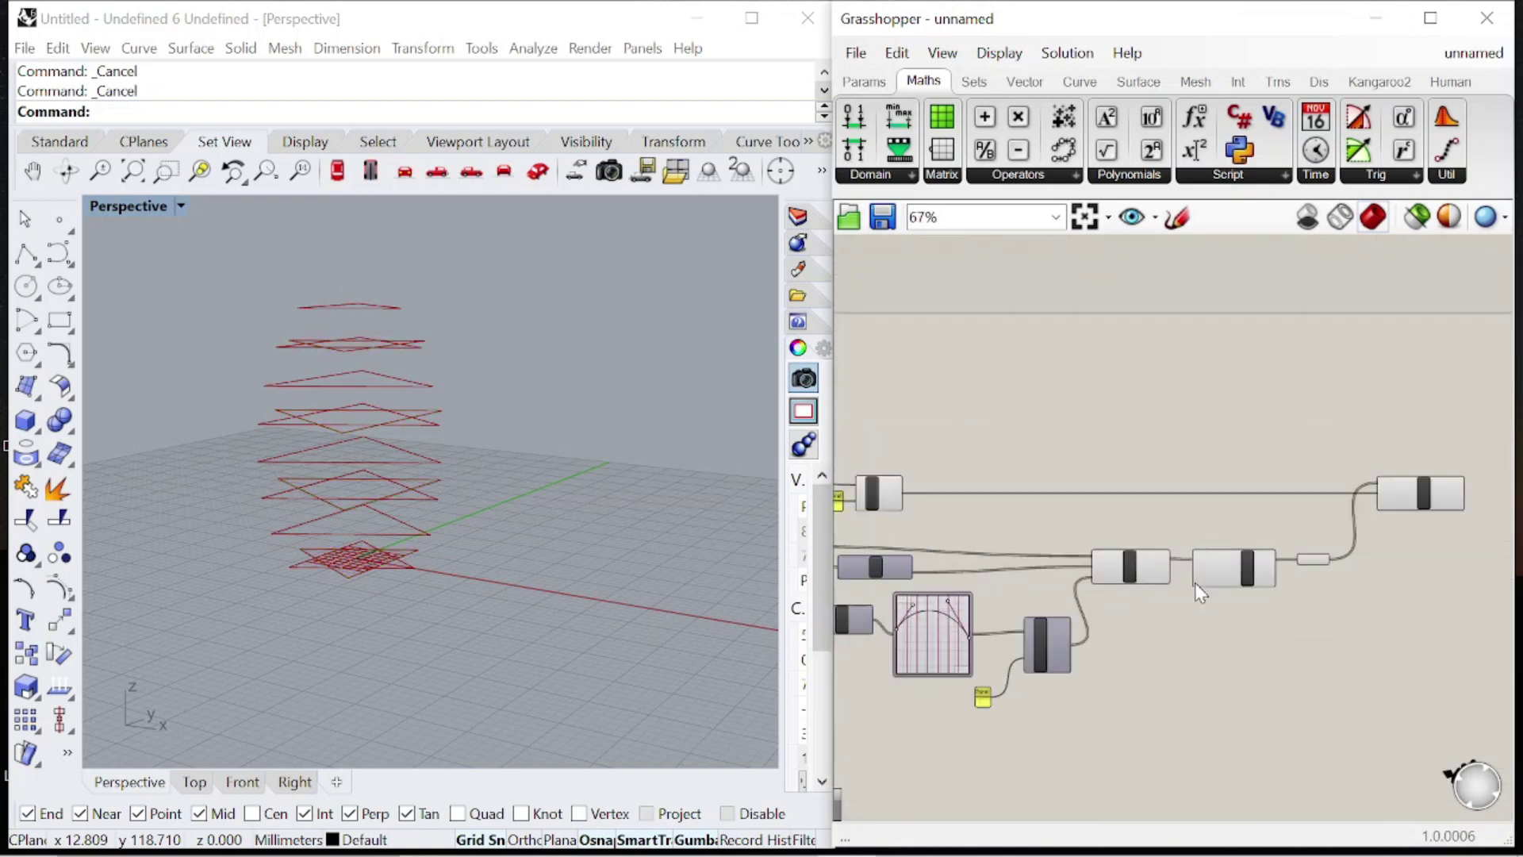
double_click(1344, 619)
text(geometry)
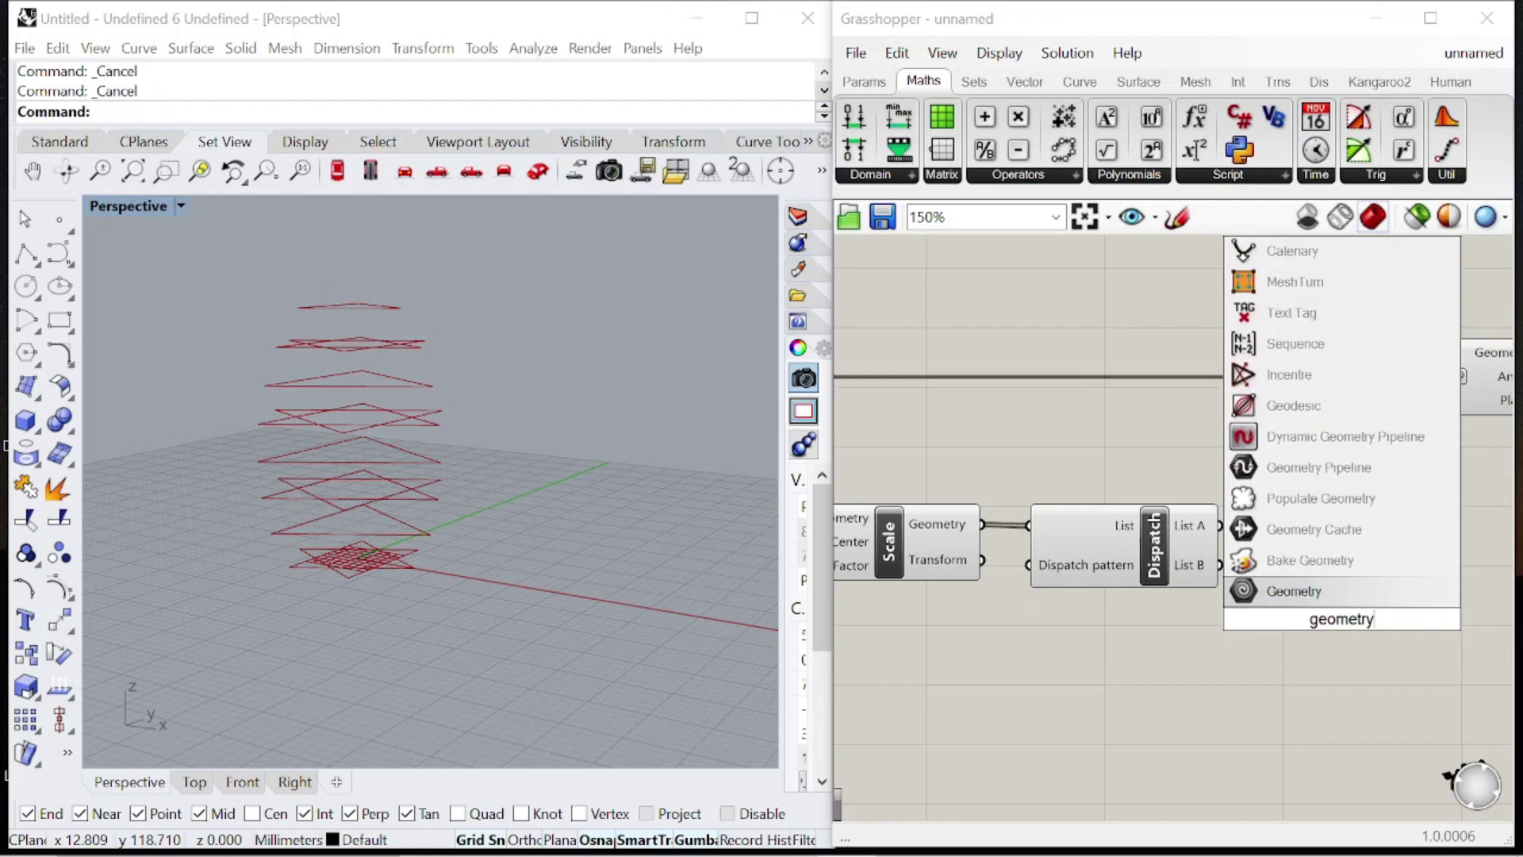
key(Return)
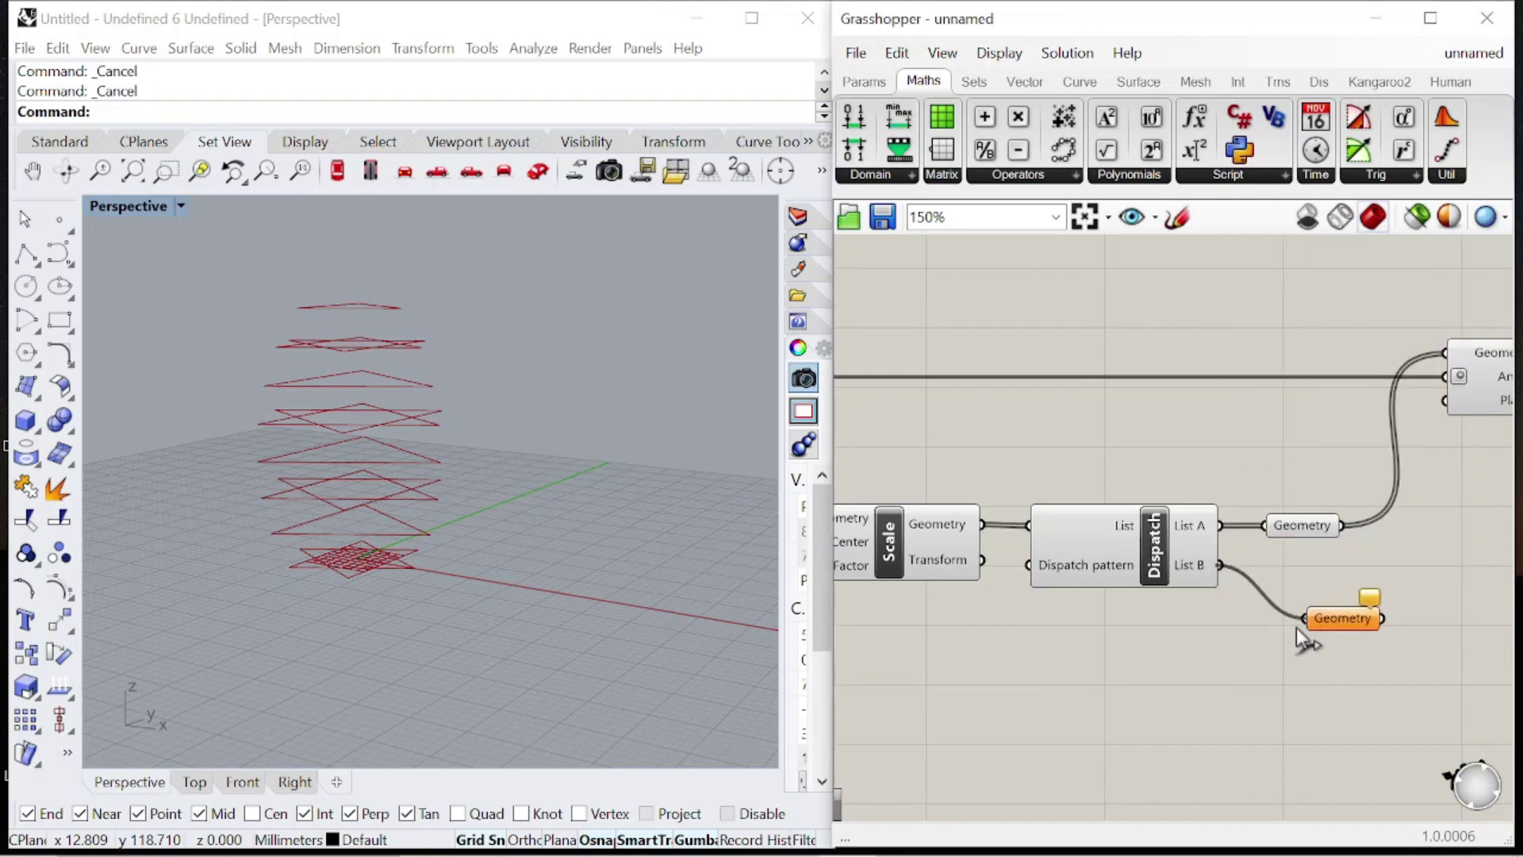
drag(1297, 627, 1299, 623)
scroll(1145, 558, down, 4)
scroll(1304, 550, up, 4)
Turn off the preview of the upstream components and the List A Geometry parameter, keeping Rotate and the List B geometry displayed.
drag(1150, 634, 976, 476)
scroll(1350, 561, down, 8)
middle_click(1054, 377)
click(1133, 414)
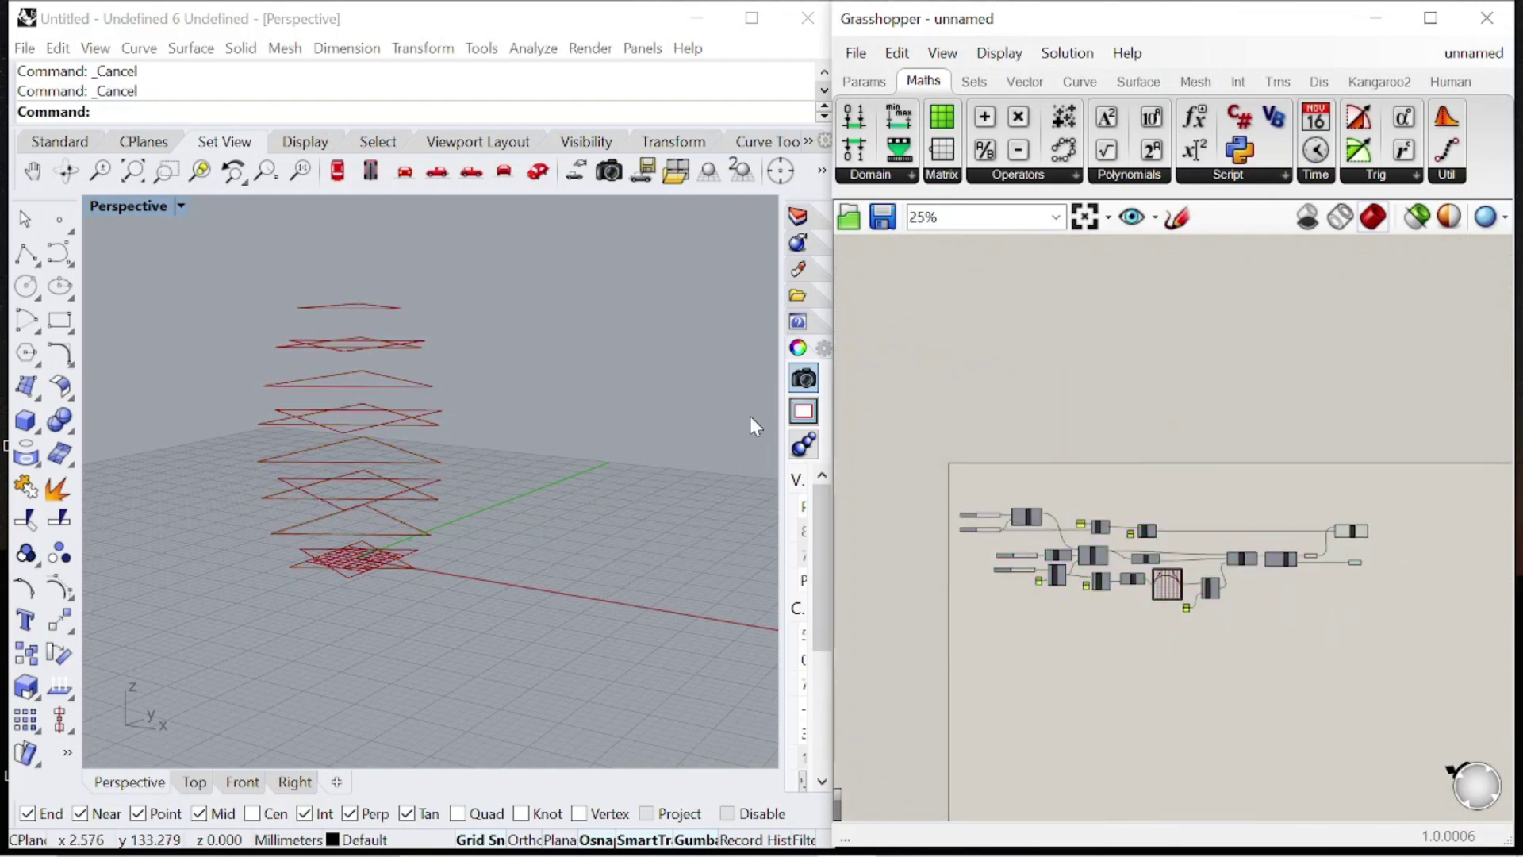
scroll(1259, 573, up, 4)
right_click(1394, 526)
click(1404, 422)
right_drag(548, 420, 422, 433)
scroll(1109, 423, down, 5)
scroll(973, 434, up, 2)
scroll(1001, 428, down, 1)
scroll(1398, 433, up, 5)
Examine which tower levels belong to the Rotate component and which to the List B Geometry parameter.
click(1221, 407)
click(1319, 416)
scroll(1283, 402, up, 3)
mouse_move(1183, 378)
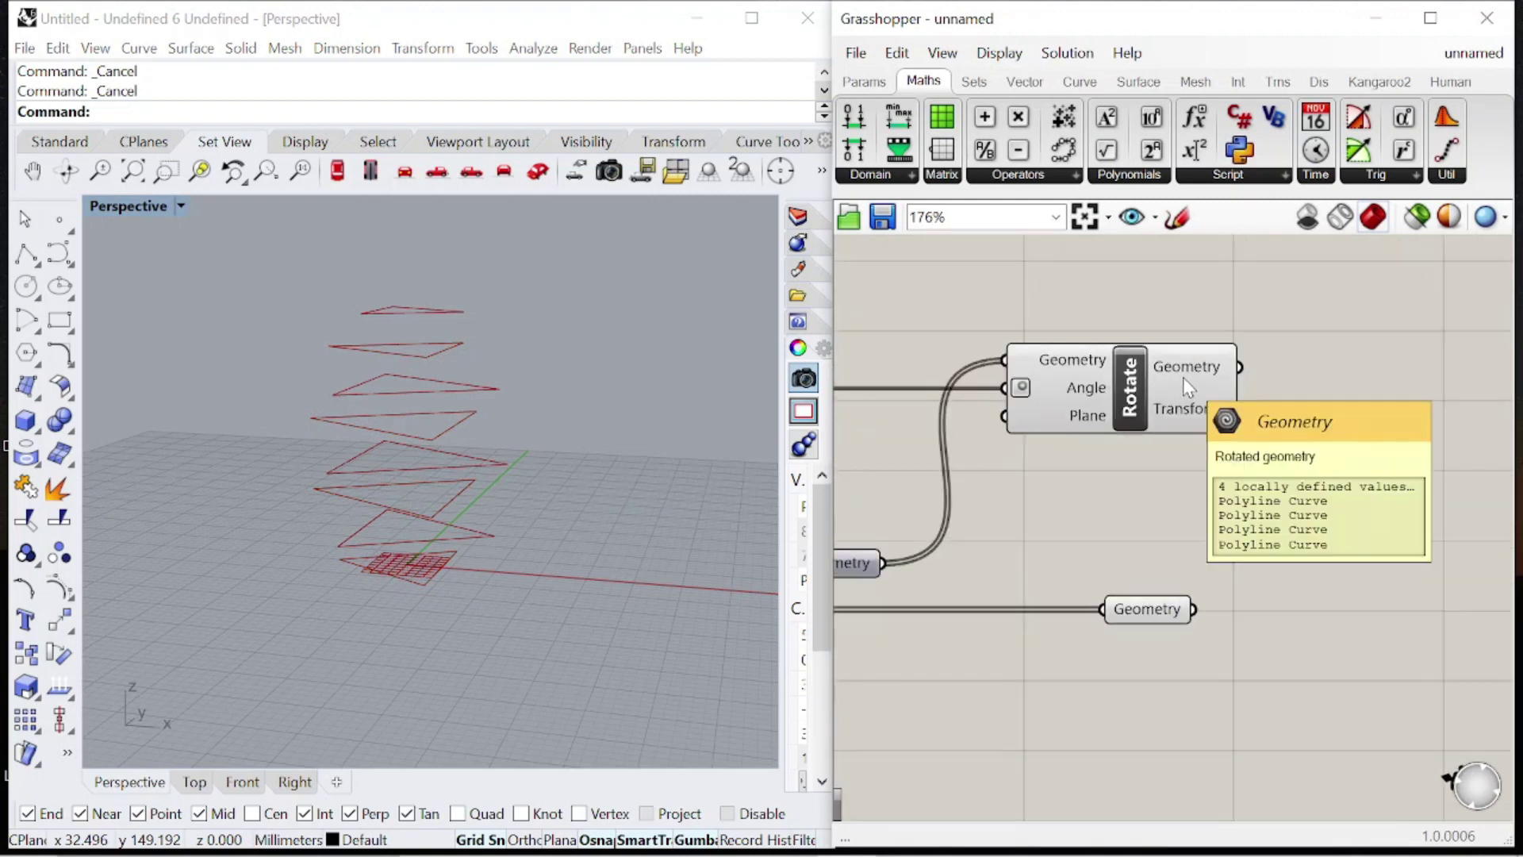
scroll(1257, 376, down, 2)
scroll(1253, 385, up, 3)
click(1087, 421)
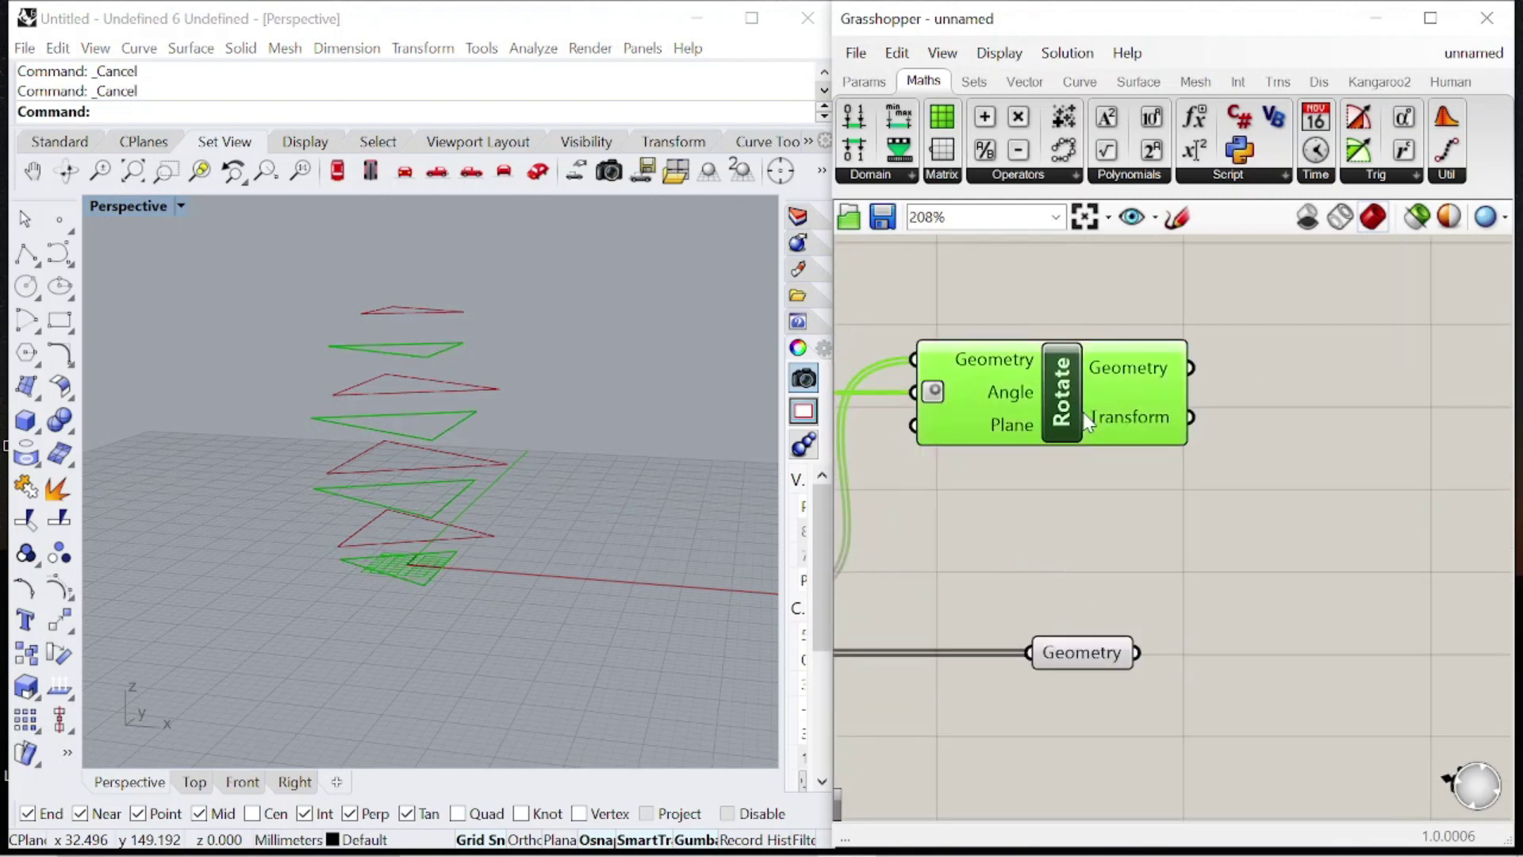
click(1074, 659)
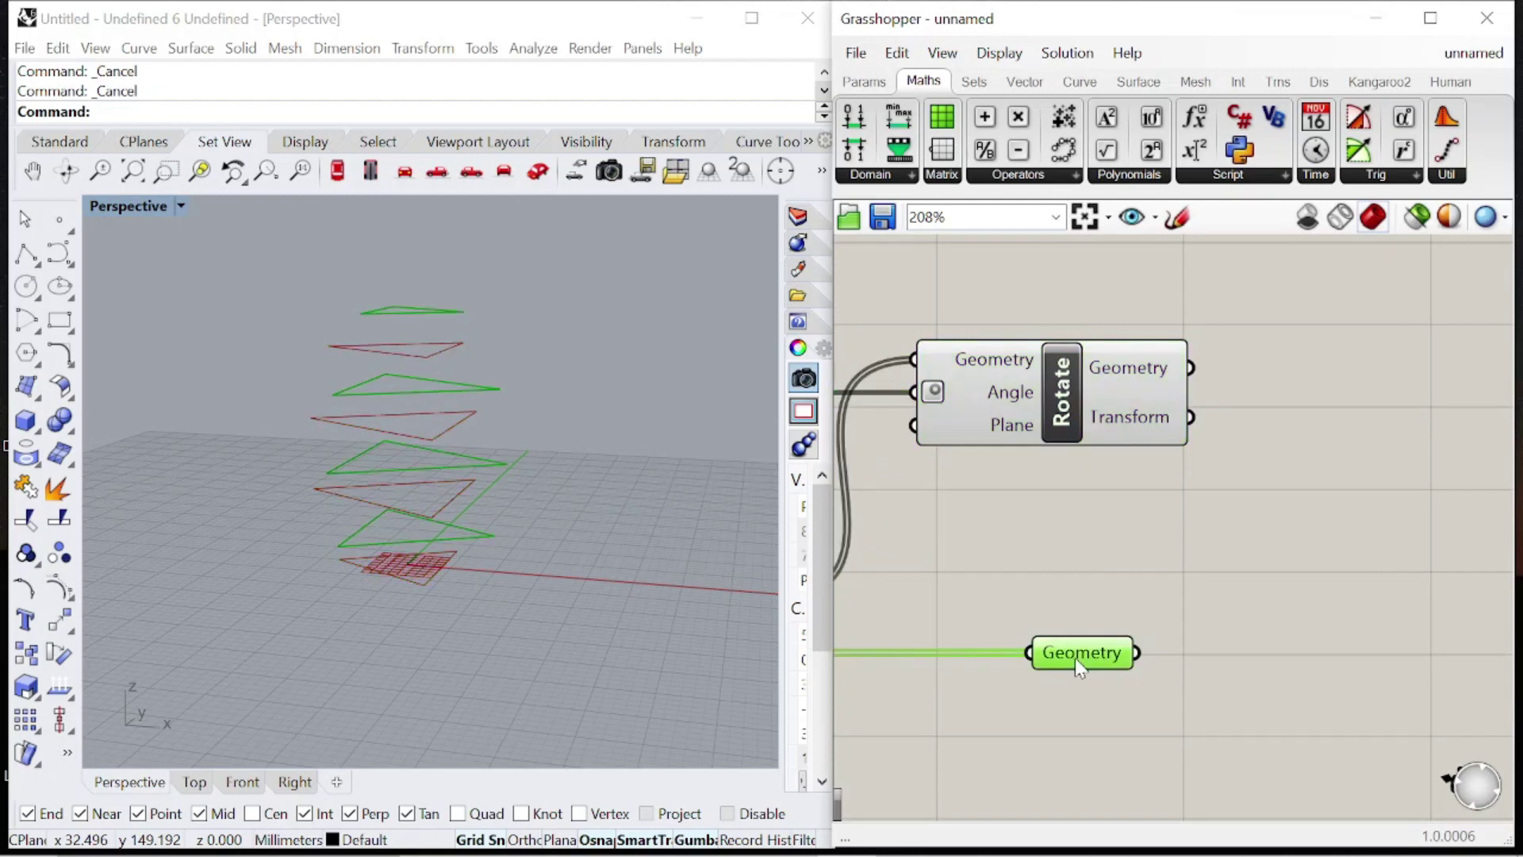
click(1103, 392)
mouse_move(1105, 399)
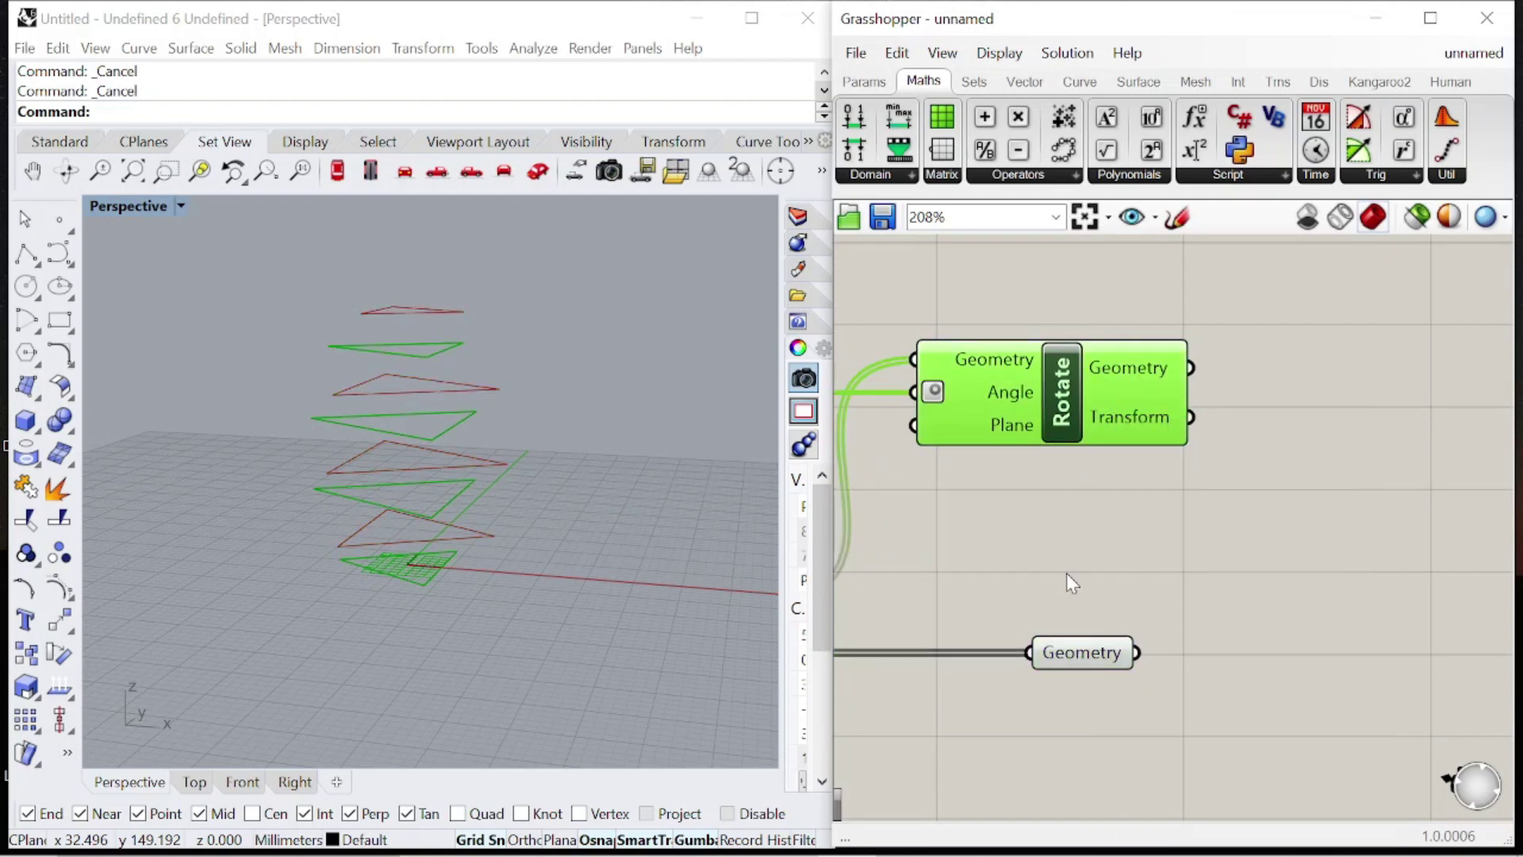
click(1071, 655)
scroll(1063, 409, down, 4)
scroll(1063, 408, up, 3)
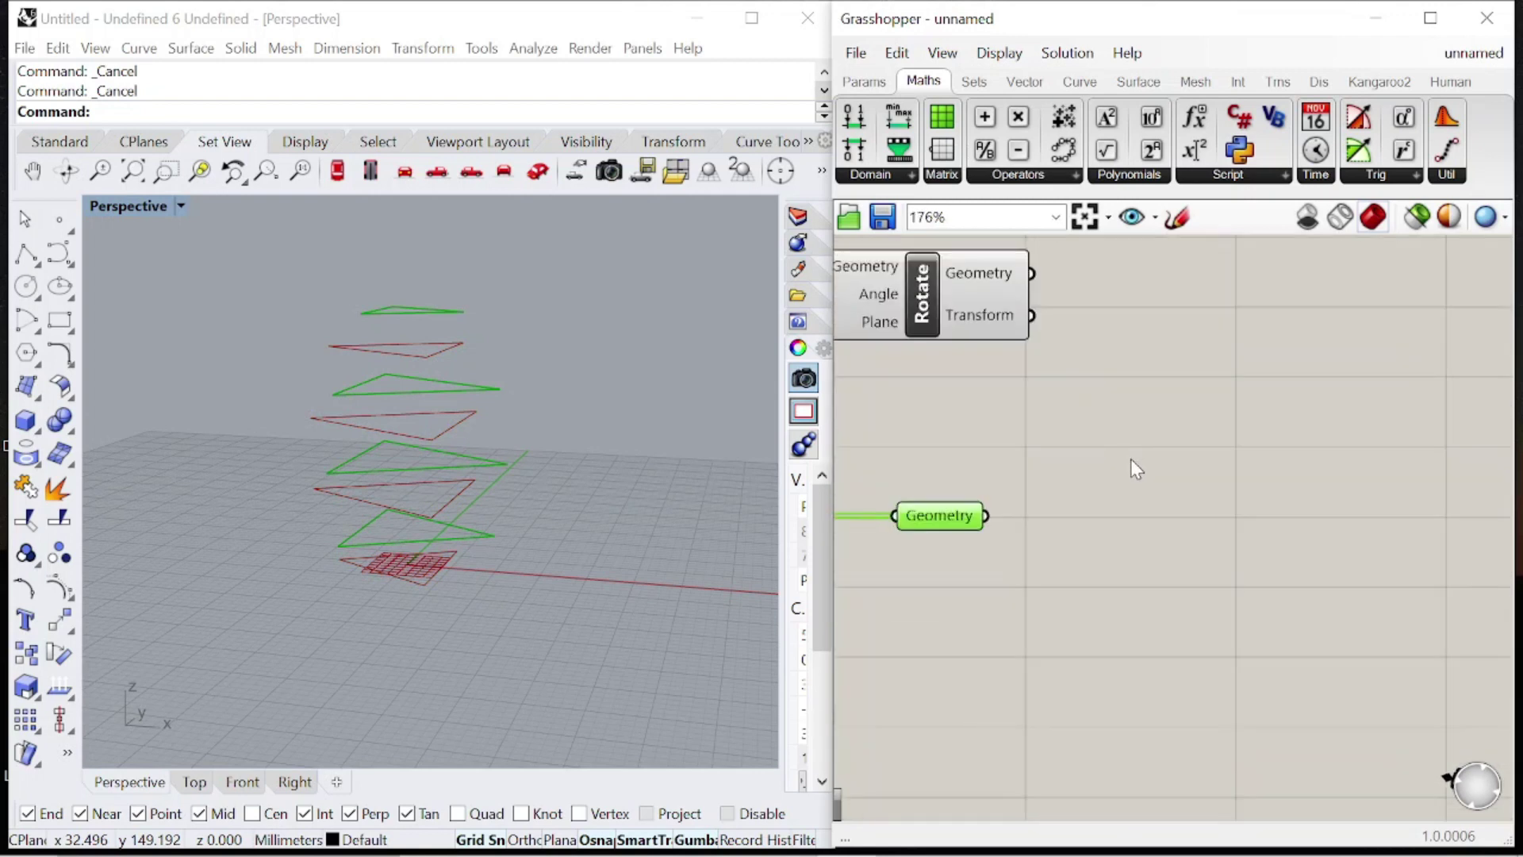
Add a Deconstruct Brep component and feed the List B geometry into its Brep input.
double_click(1188, 474)
text(deconstruct)
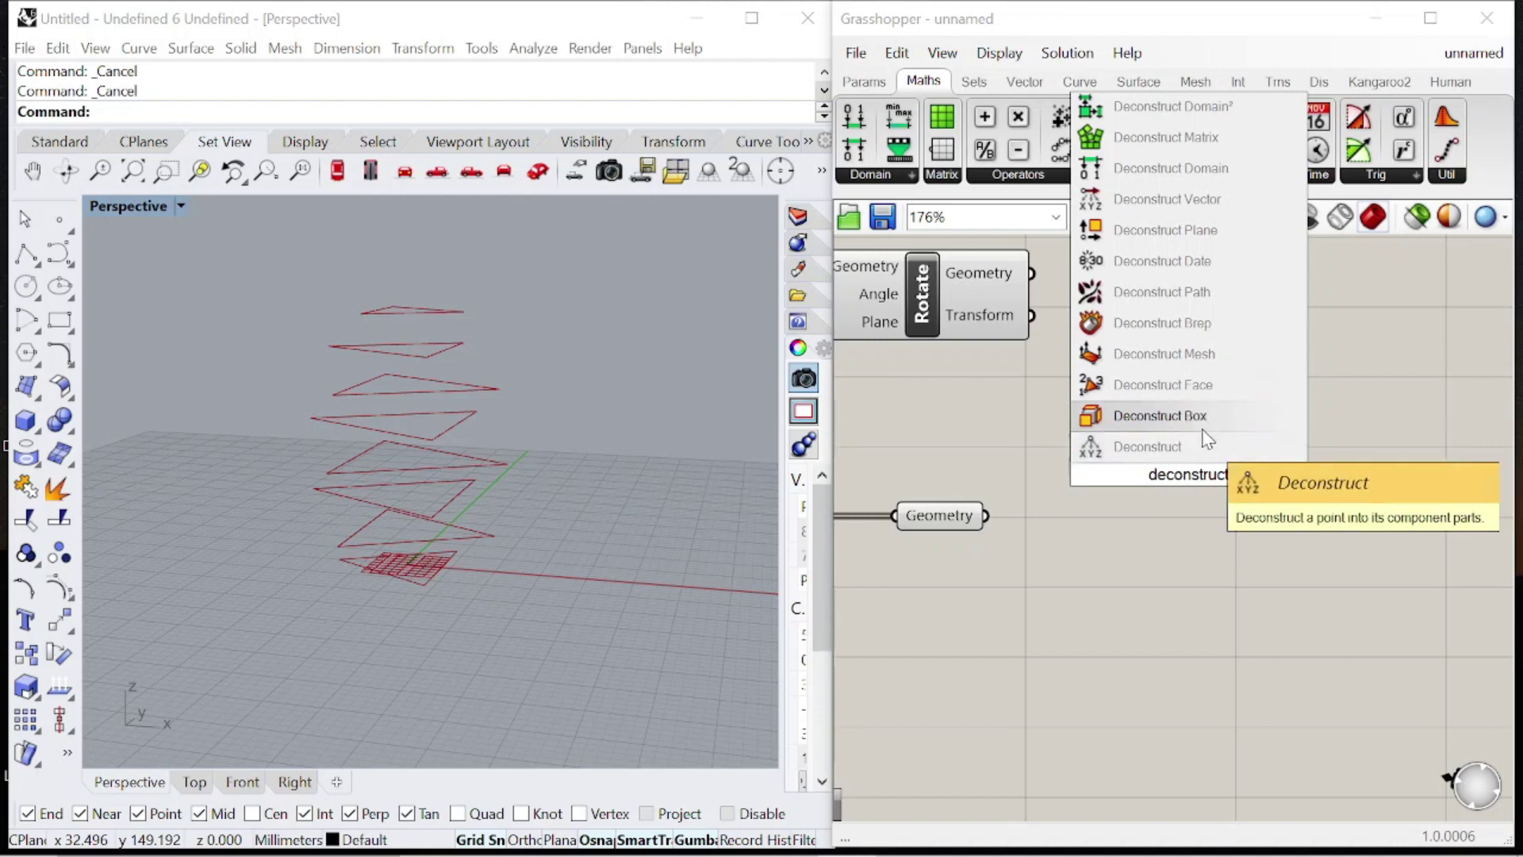
click(1161, 323)
drag(986, 516, 1102, 485)
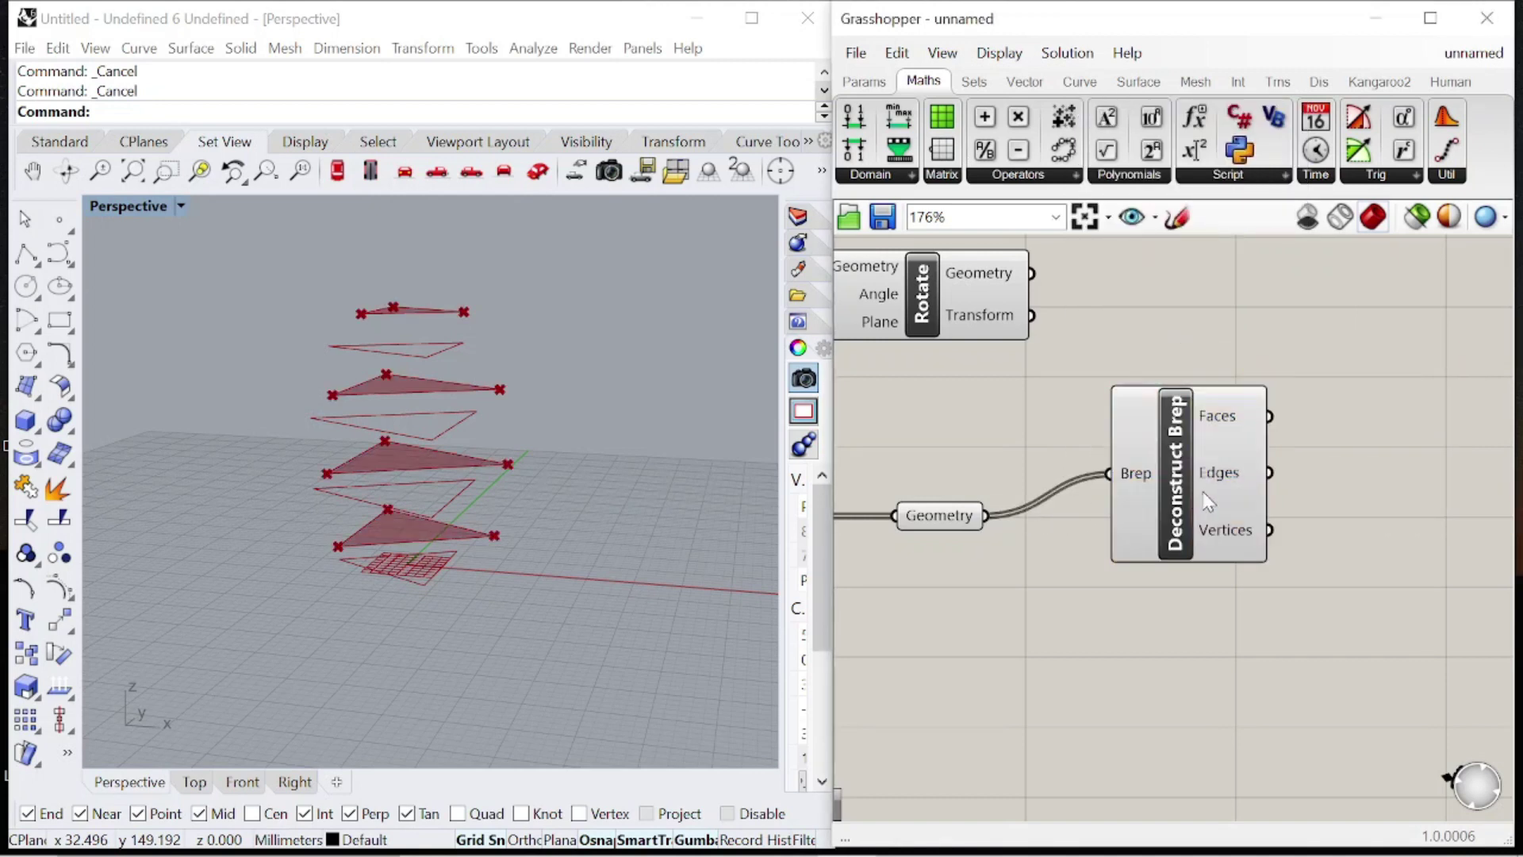
Duplicate the Deconstruct Brep component, feed it the rotated geometry, and stack it directly above the original.
alt+drag(1203, 498, 1266, 547)
drag(1096, 370, 1209, 251)
drag(1032, 273, 1190, 325)
scroll(1067, 397, down, 4)
drag(1062, 296, 1222, 480)
click(1235, 411)
mouse_move(1175, 409)
mouse_down()
mouse_move(1273, 525)
mouse_move(1153, 392)
mouse_move(1170, 430)
mouse_up()
scroll(1252, 465, up, 4)
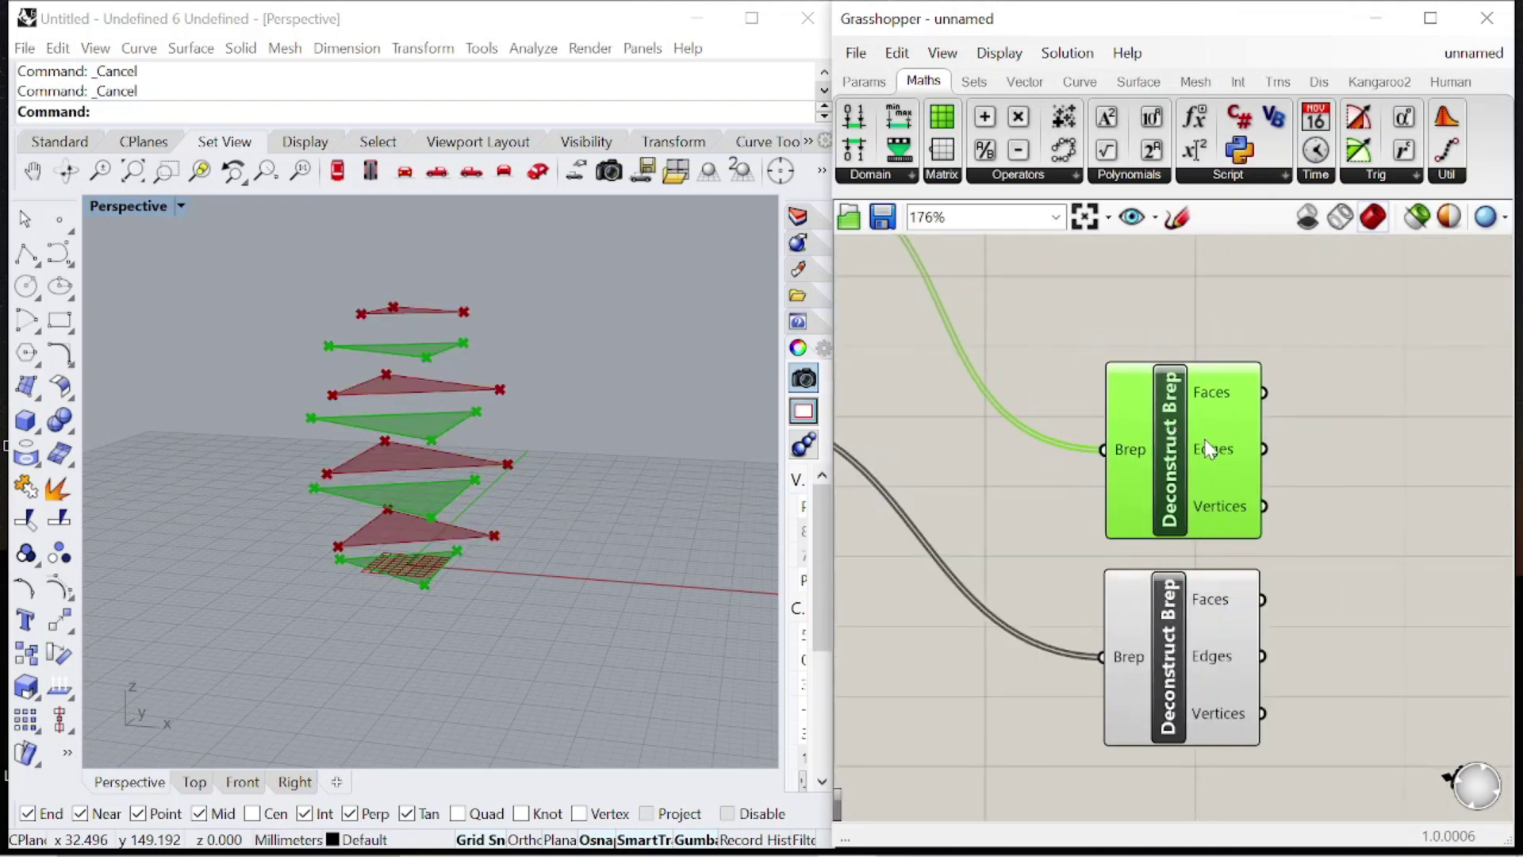
click(1210, 634)
scroll(1148, 470, down, 3)
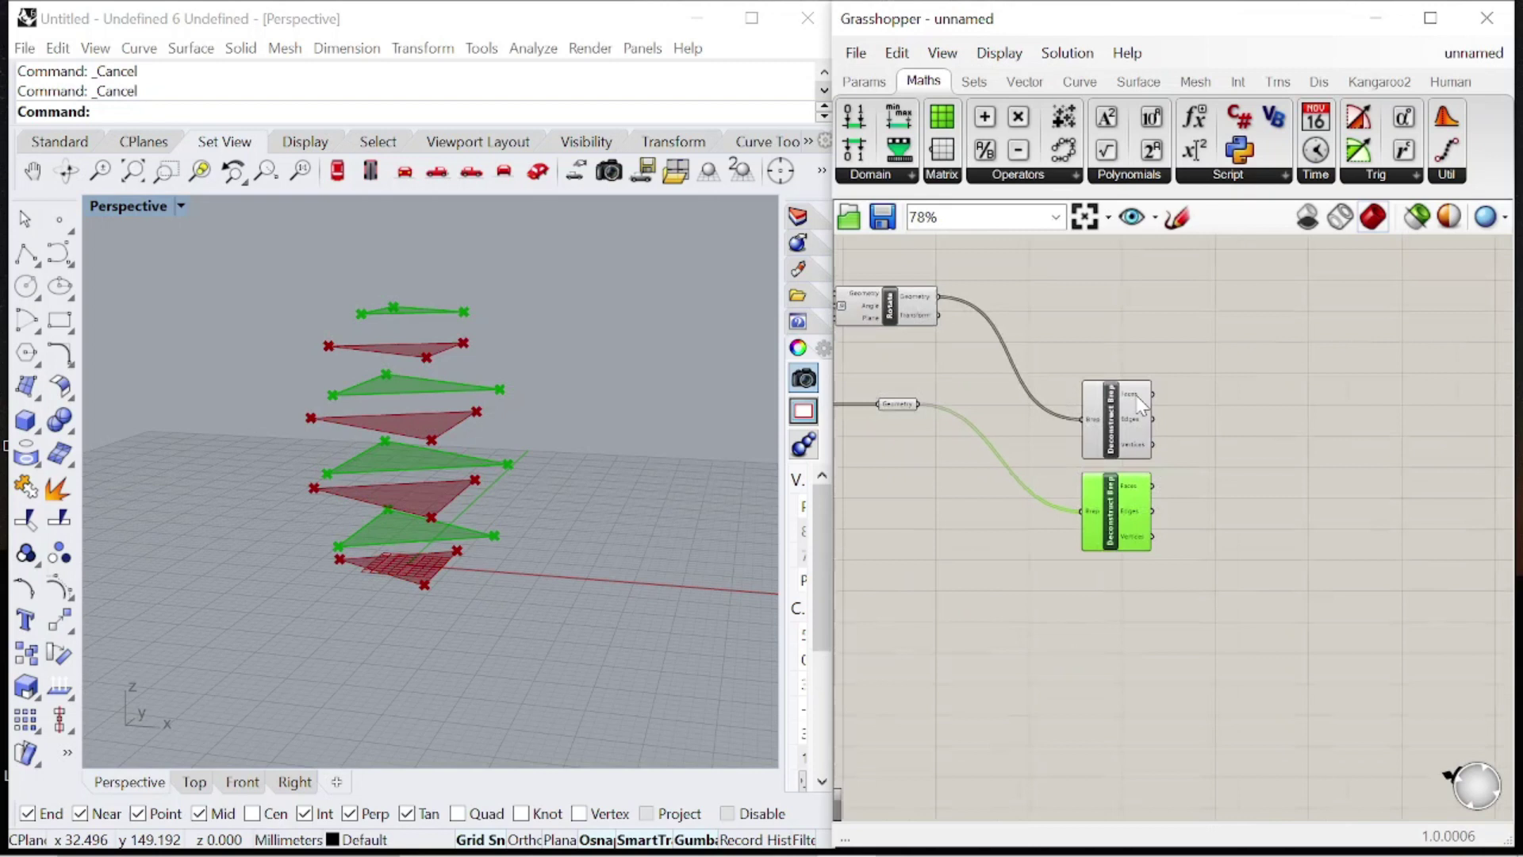
Add a 4Point Surface component and connect the lower Deconstruct Brep's Vertices to Corner A.
scroll(1291, 497, up, 3)
double_click(1291, 497)
text(4point)
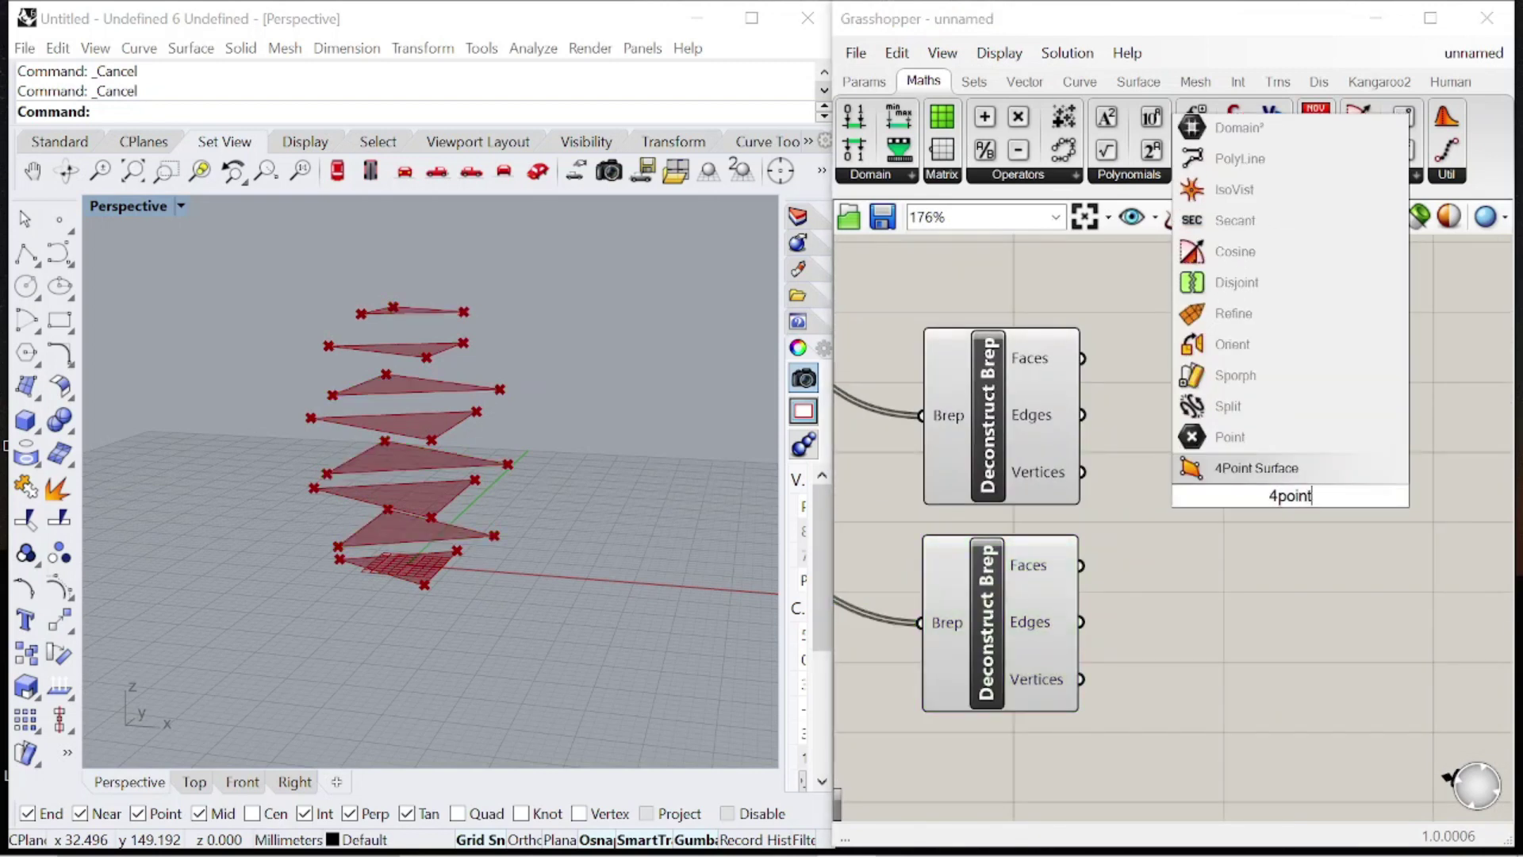
key(Return)
click(1006, 438)
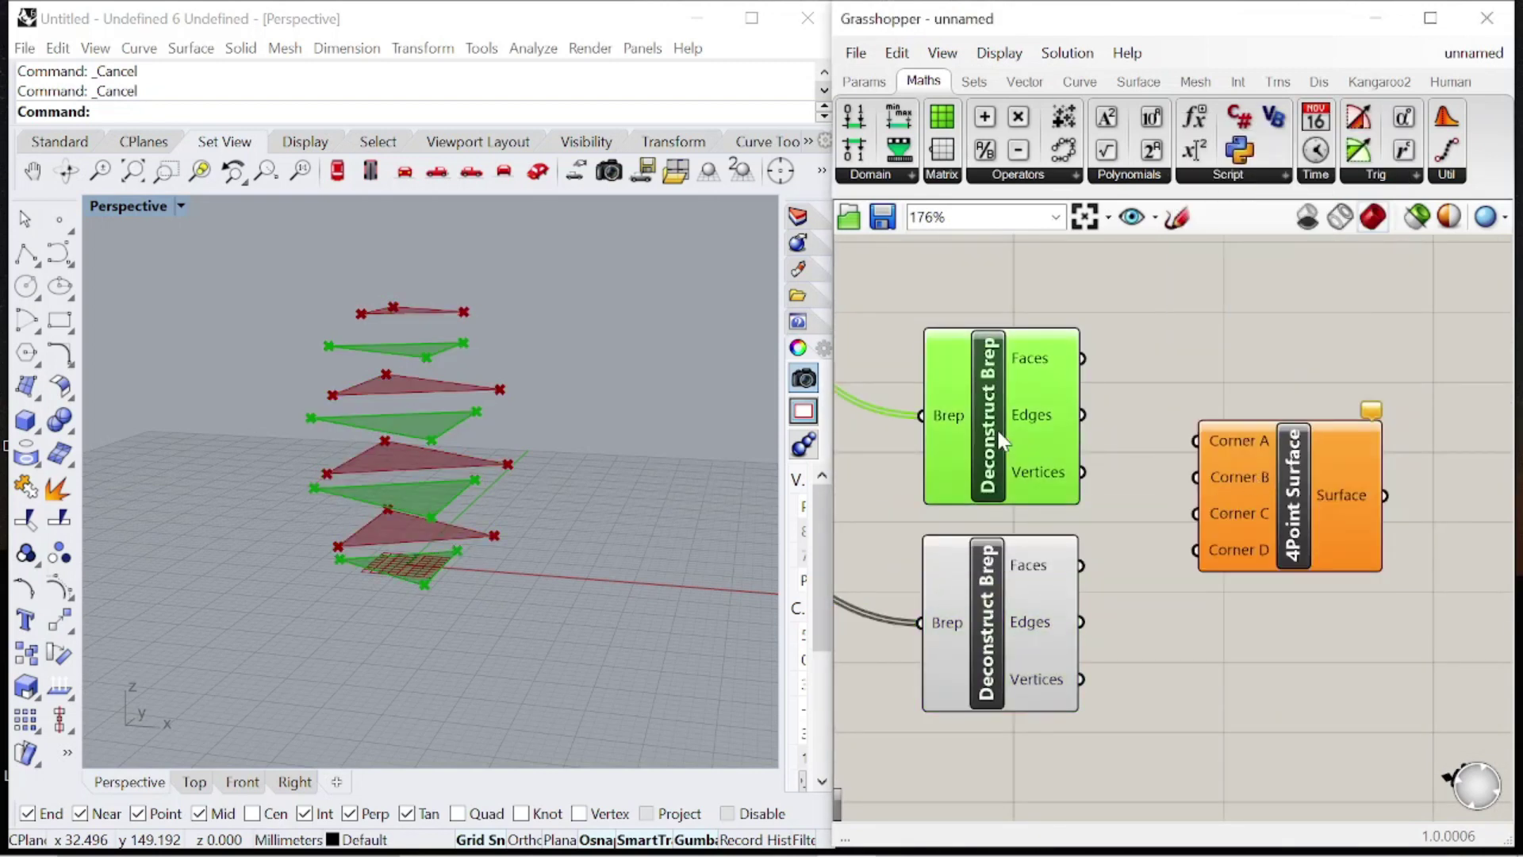
click(1001, 632)
scroll(984, 556, down, 2)
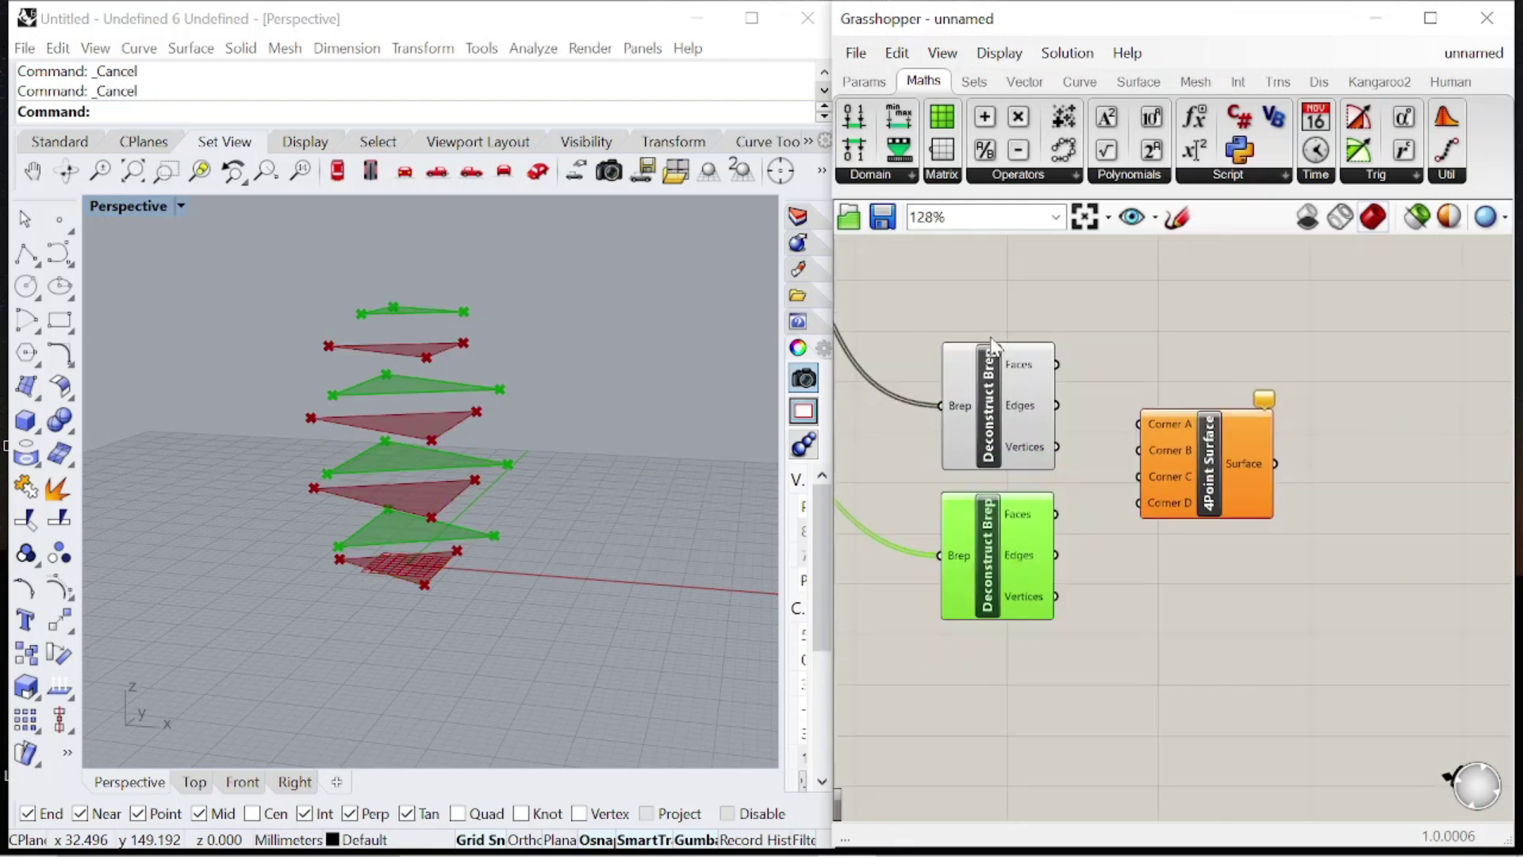
scroll(963, 493, up, 1)
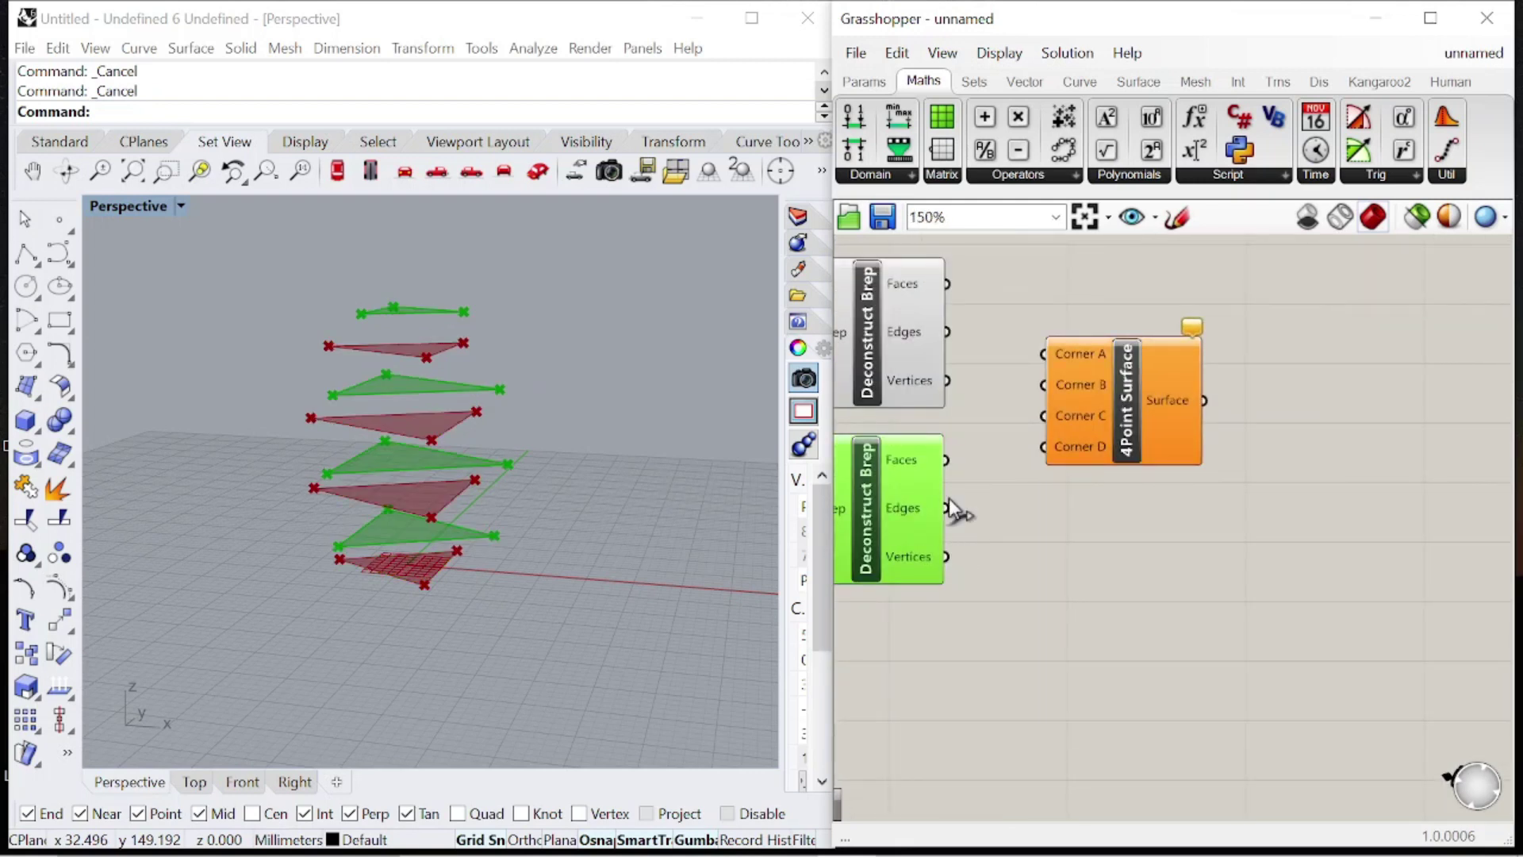
drag(947, 557, 1325, 504)
scroll(1077, 364, down, 6)
scroll(1091, 384, up, 5)
Add a Shift List fed by the lower Deconstruct Brep's Vertices and connect its output to Corner B.
double_click(1158, 631)
text(shift)
key(Return)
drag(961, 494, 1111, 609)
drag(1208, 631, 1219, 455)
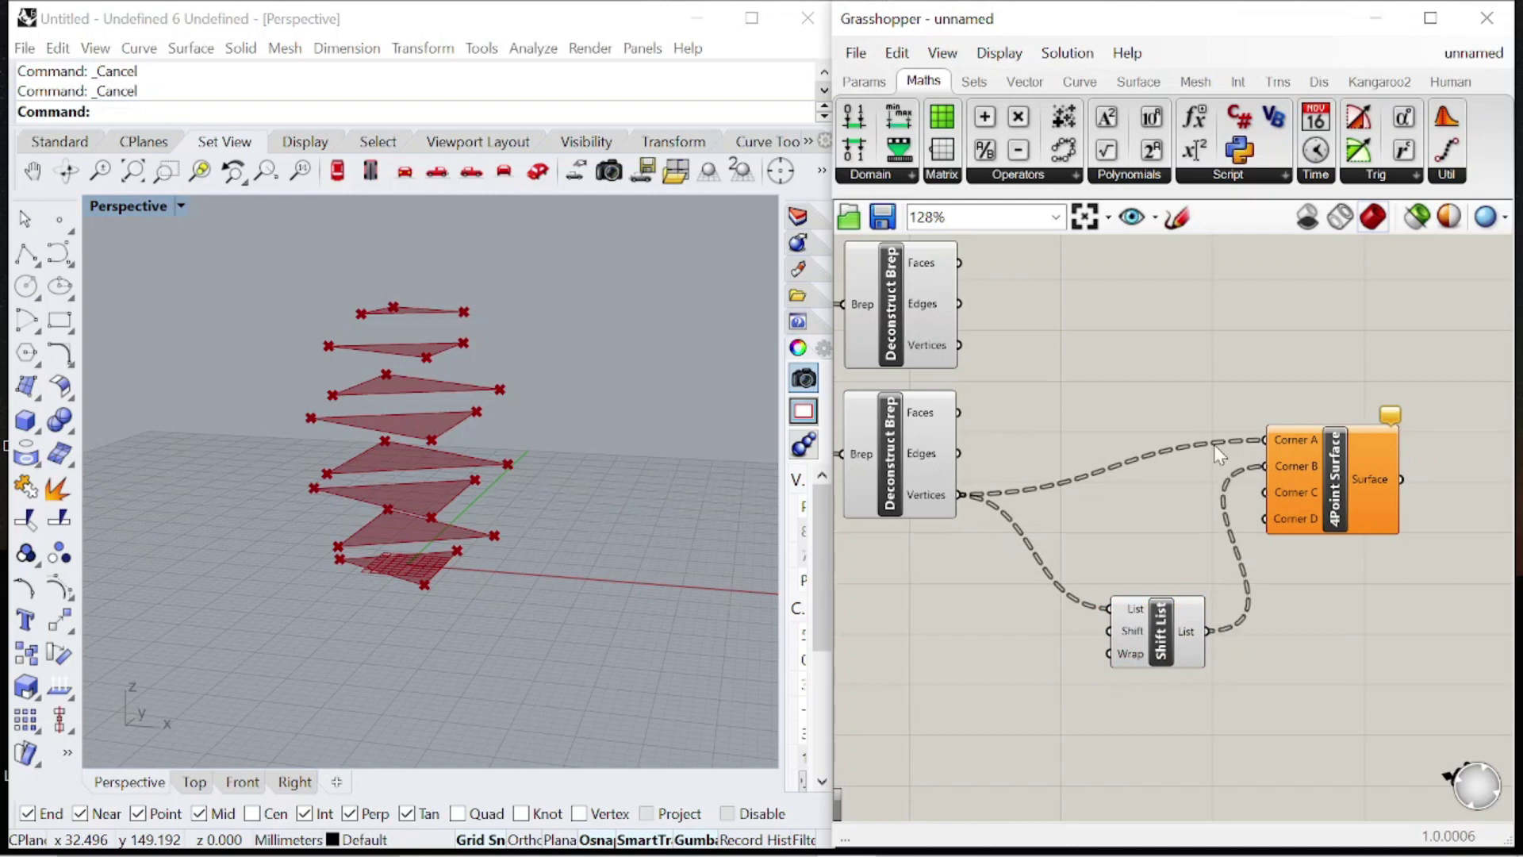
Connect the upper Deconstruct Brep's Vertices to Corner C and tidy the Shift List and 4Point Surface positions.
drag(1051, 387, 1341, 522)
drag(1166, 647, 1155, 581)
drag(1358, 552, 1386, 585)
Inspect the triangular facets between levels, comparing them with the rotated polygons and the List B polygons.
click(1136, 441)
scroll(379, 558, up, 3)
right_drag(379, 558, 466, 561)
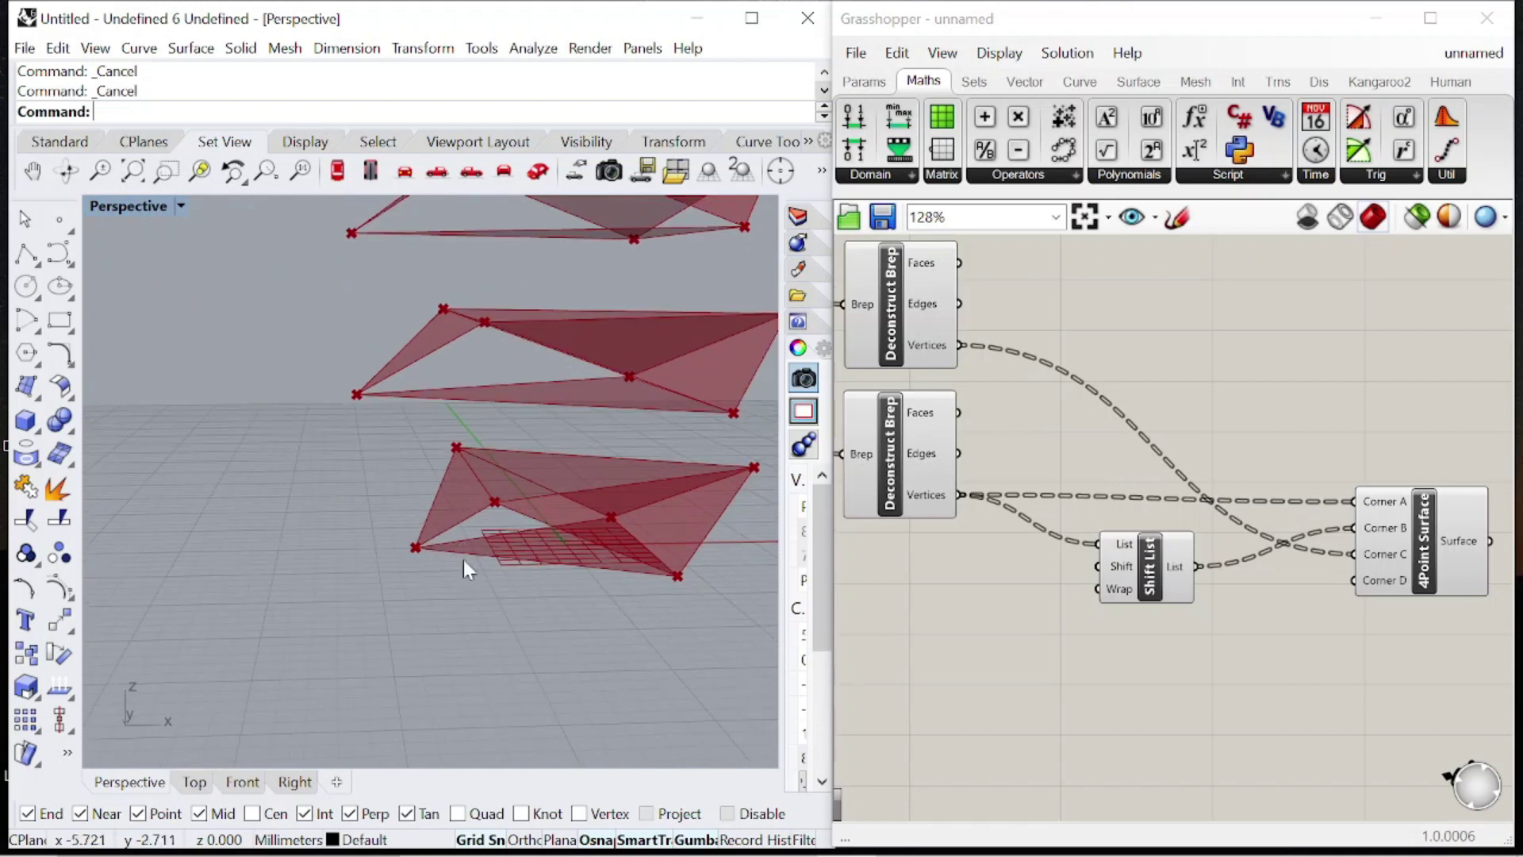
scroll(992, 492, down, 3)
scroll(997, 498, up, 4)
scroll(1000, 500, down, 3)
scroll(984, 476, up, 4)
click(940, 356)
scroll(1002, 505, down, 1)
scroll(508, 525, down, 8)
scroll(508, 518, up, 5)
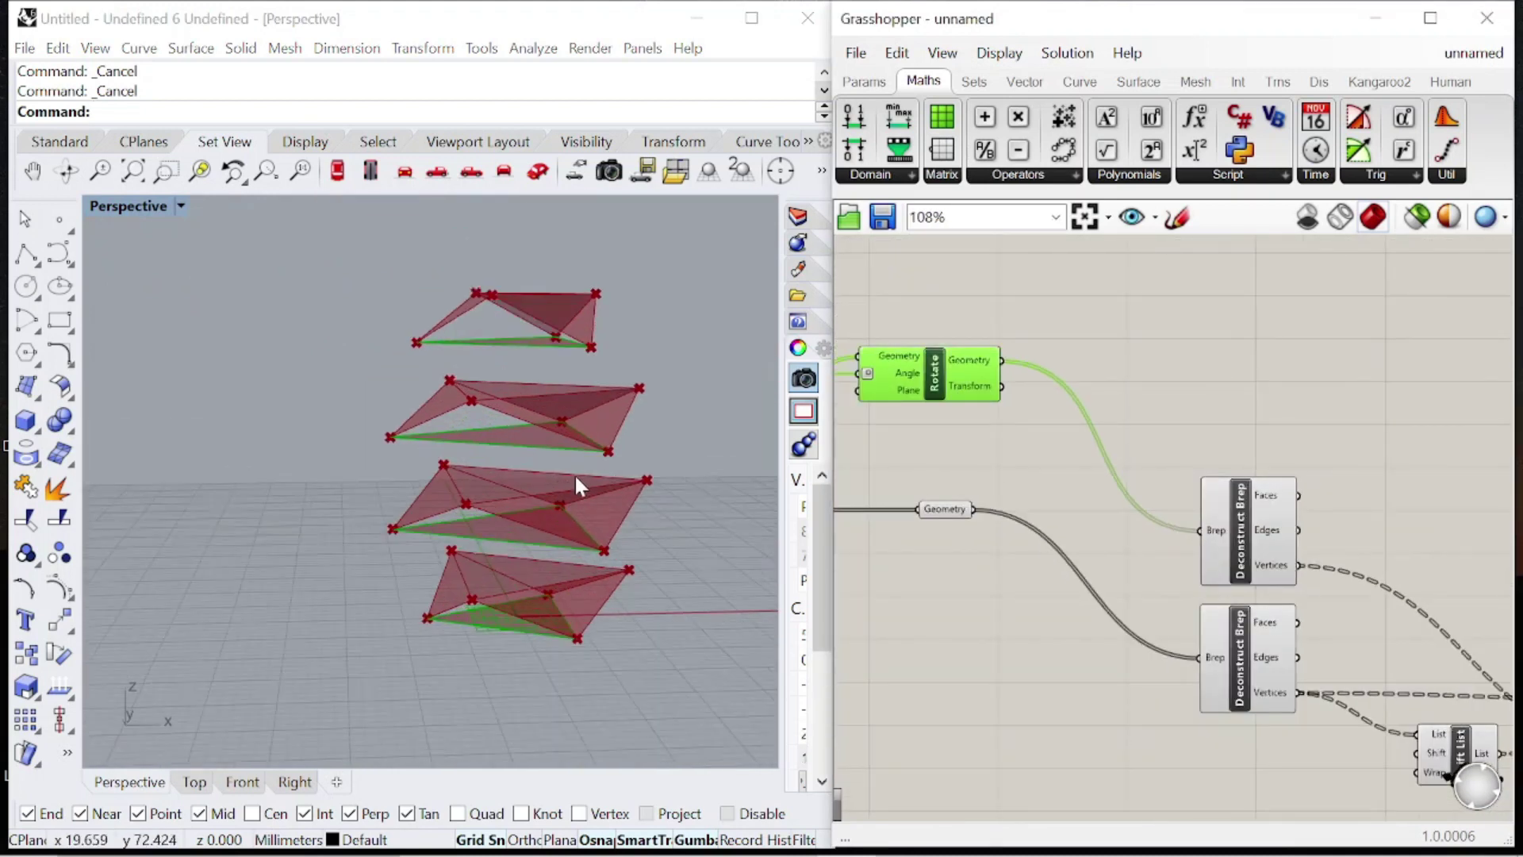
scroll(1044, 441, down, 4)
scroll(992, 454, up, 3)
scroll(1261, 501, up, 2)
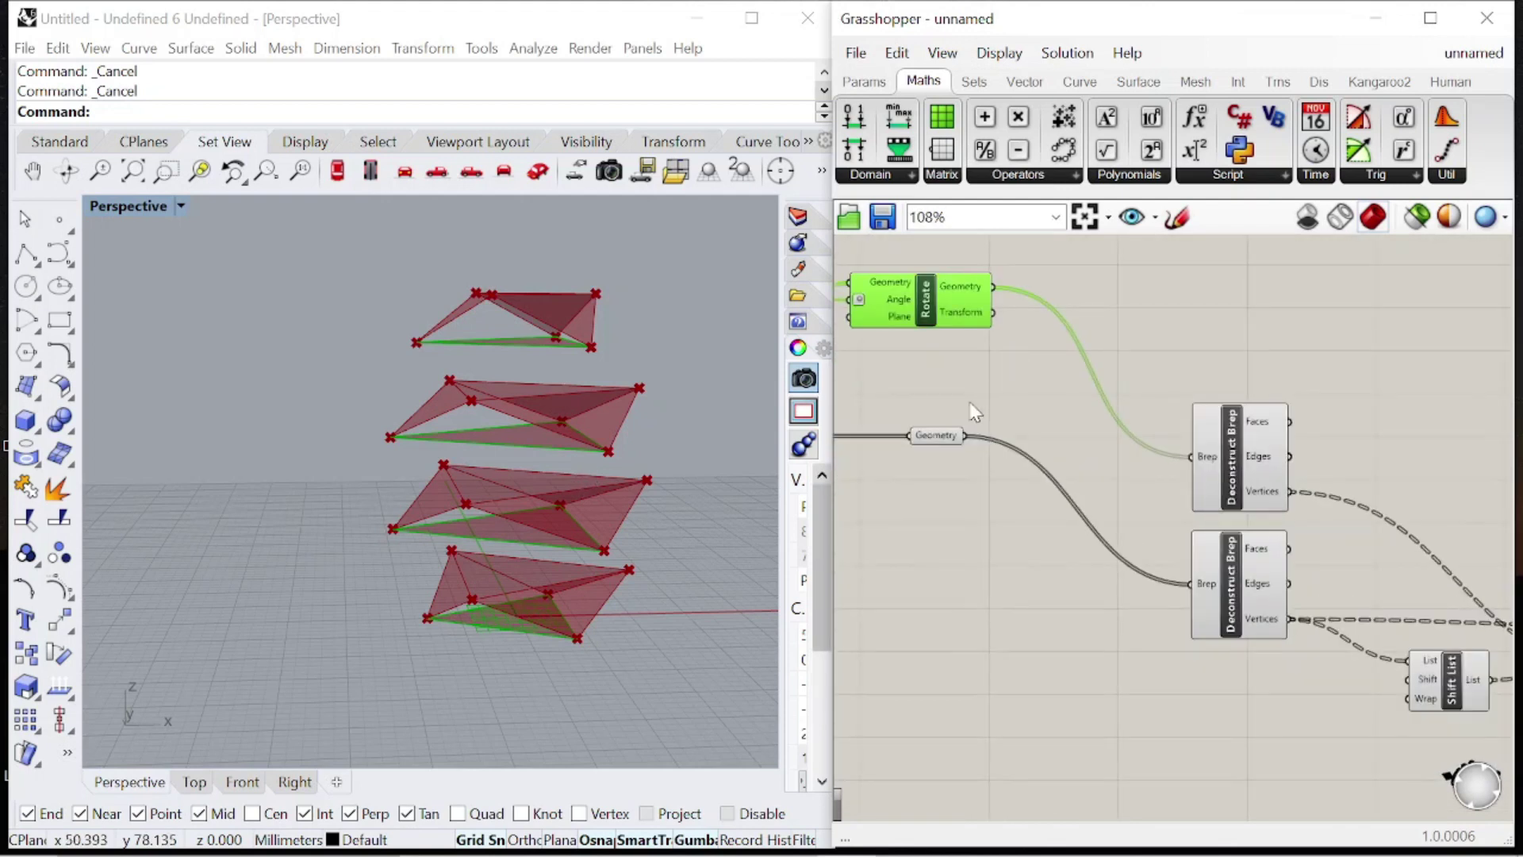
click(933, 438)
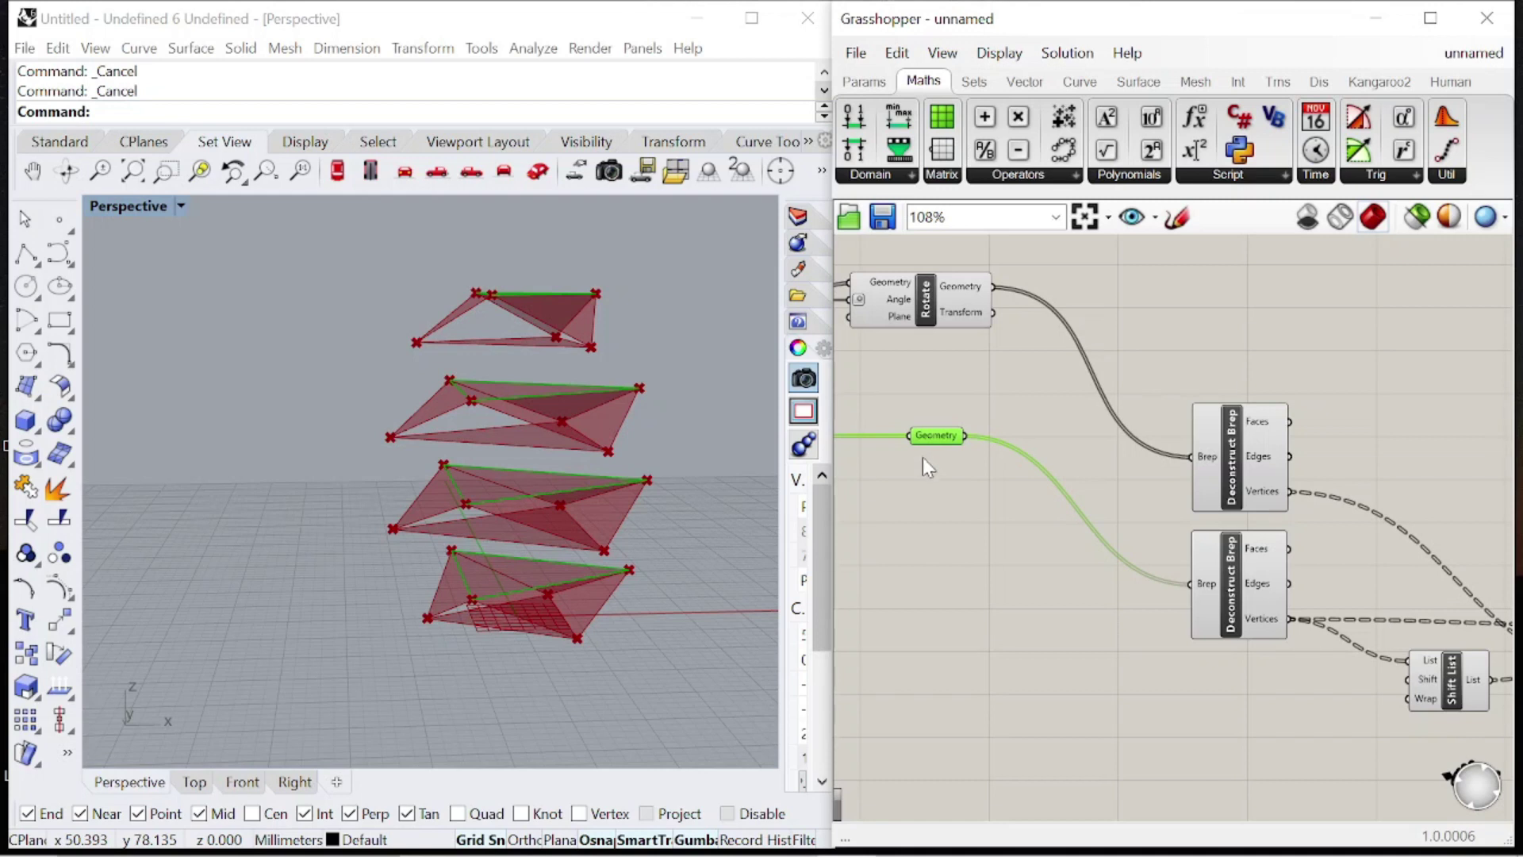
click(933, 293)
Add a Shift List component near Rotate and feed the rotated geometry into its List input.
double_click(1290, 315)
text(shift)
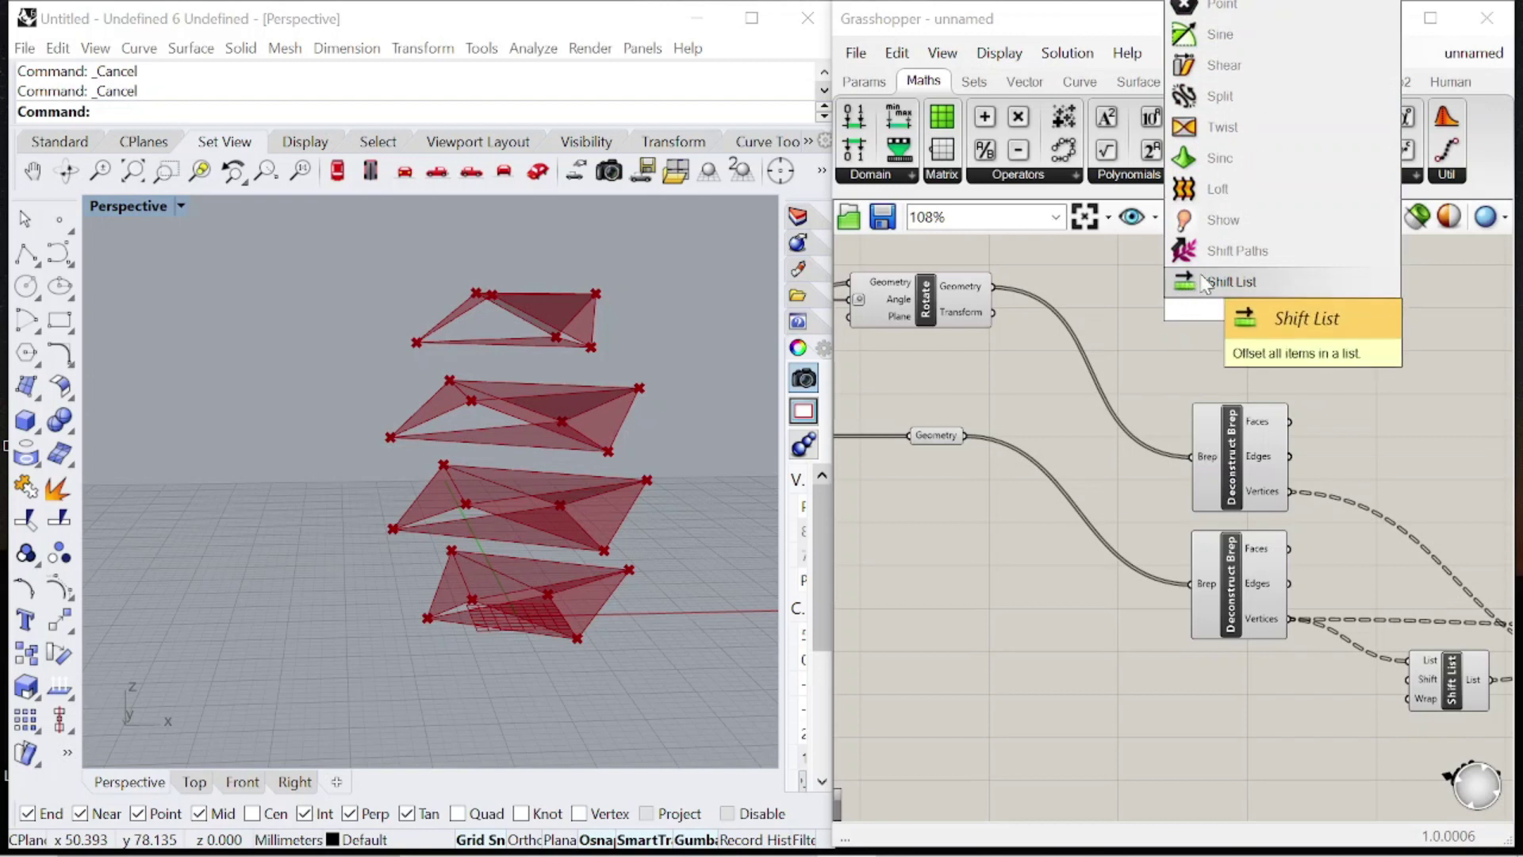
click(1204, 284)
click(927, 321)
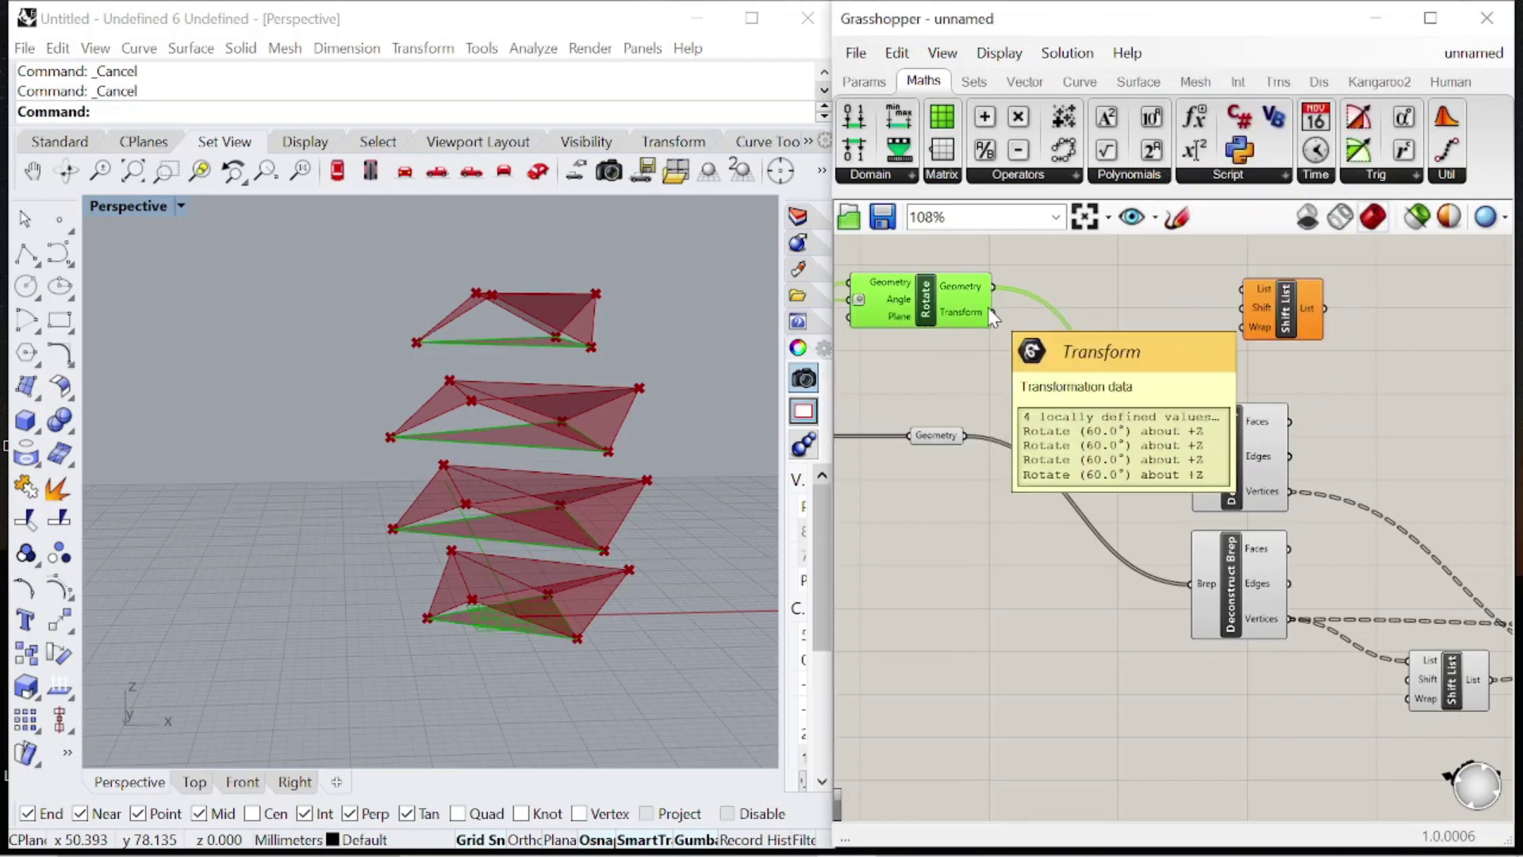
drag(993, 285, 1240, 290)
click(1269, 307)
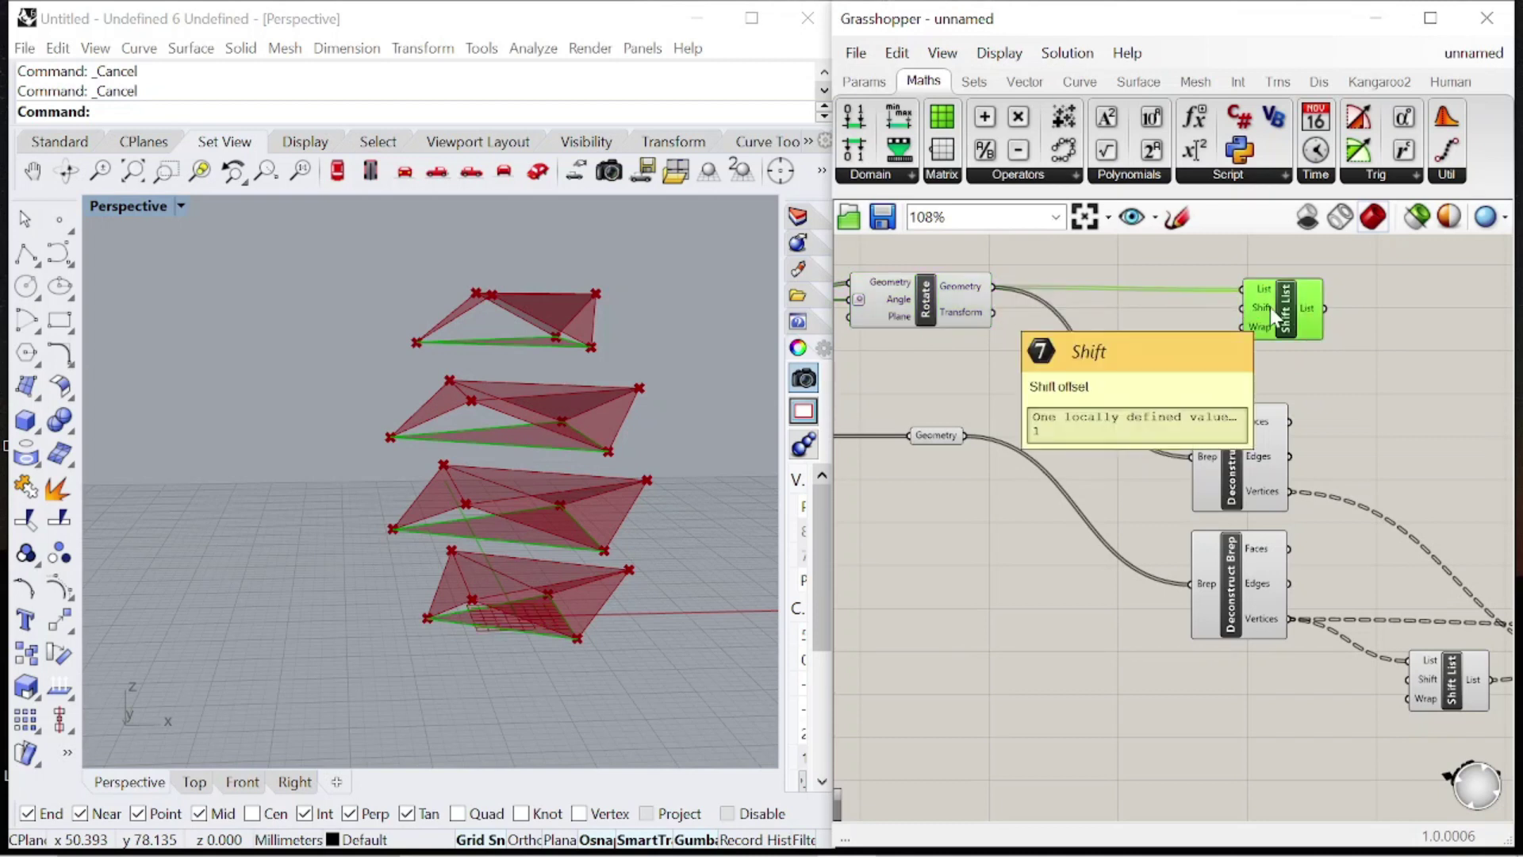
Add a Boolean Toggle set to False and connect it to the new Shift List's Wrap input.
double_click(1140, 374)
text(boole)
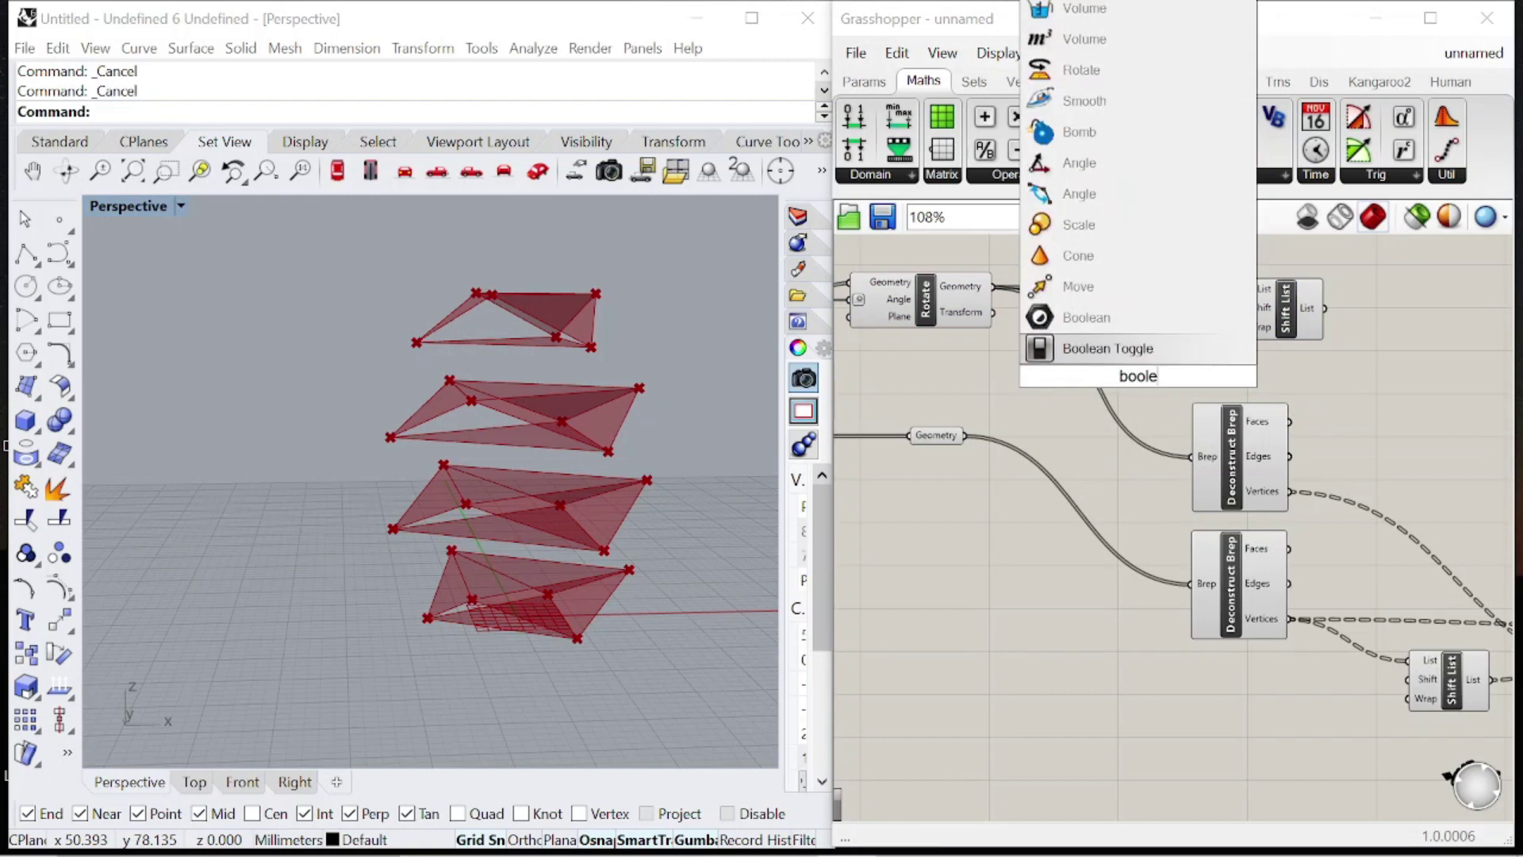
key(Return)
scroll(1202, 387, up, 3)
drag(1173, 384, 1211, 320)
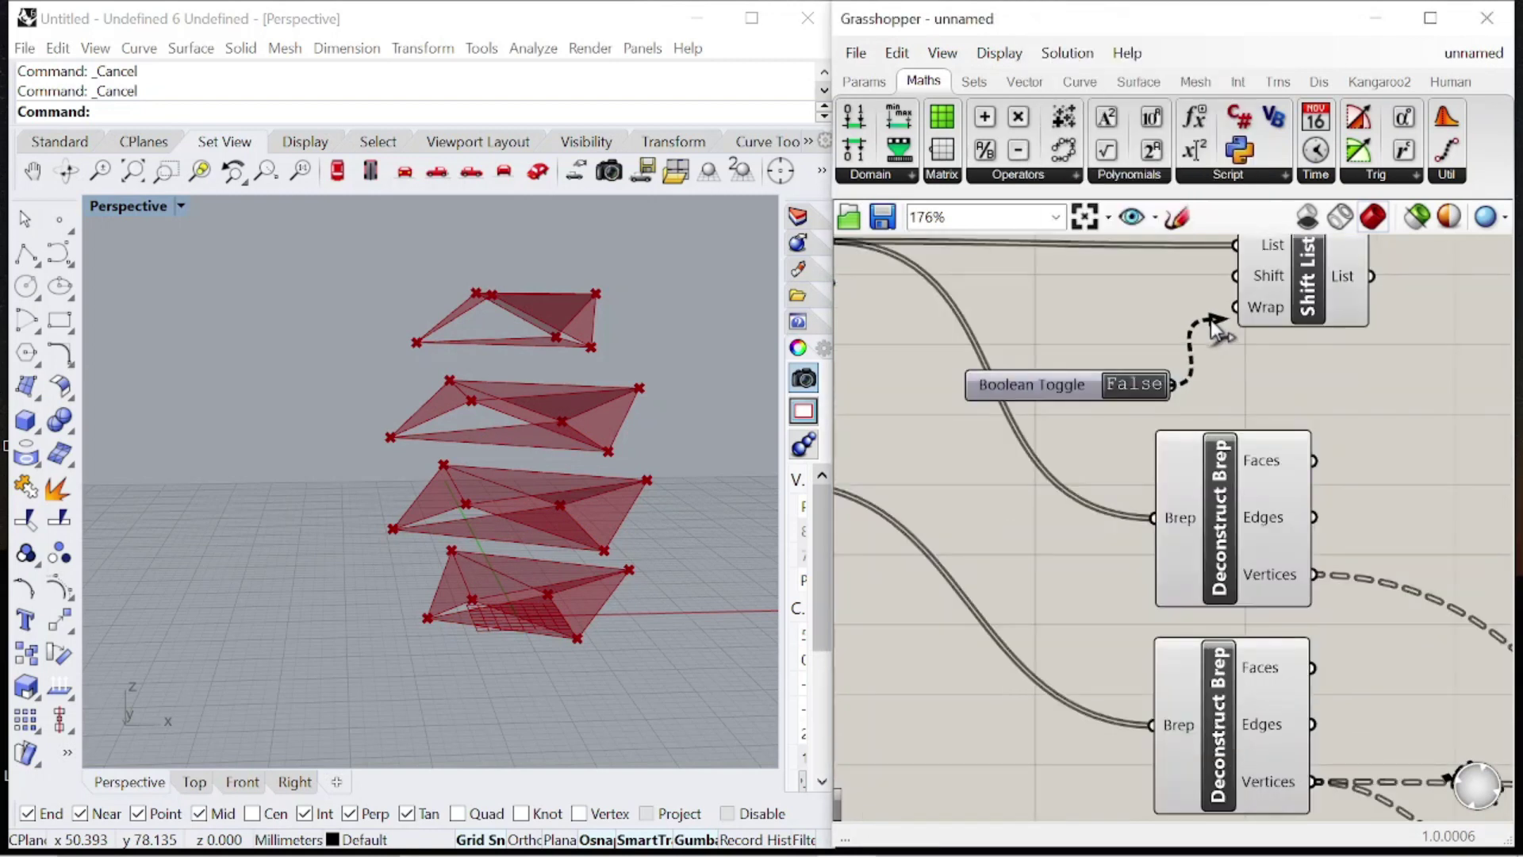
click(1287, 302)
Move the new Shift List and its Boolean Toggle together to clear space above the Deconstruct Brep components.
scroll(1225, 441, down, 3)
drag(1228, 465, 1014, 333)
drag(1190, 370, 1188, 258)
scroll(1180, 295, down, 2)
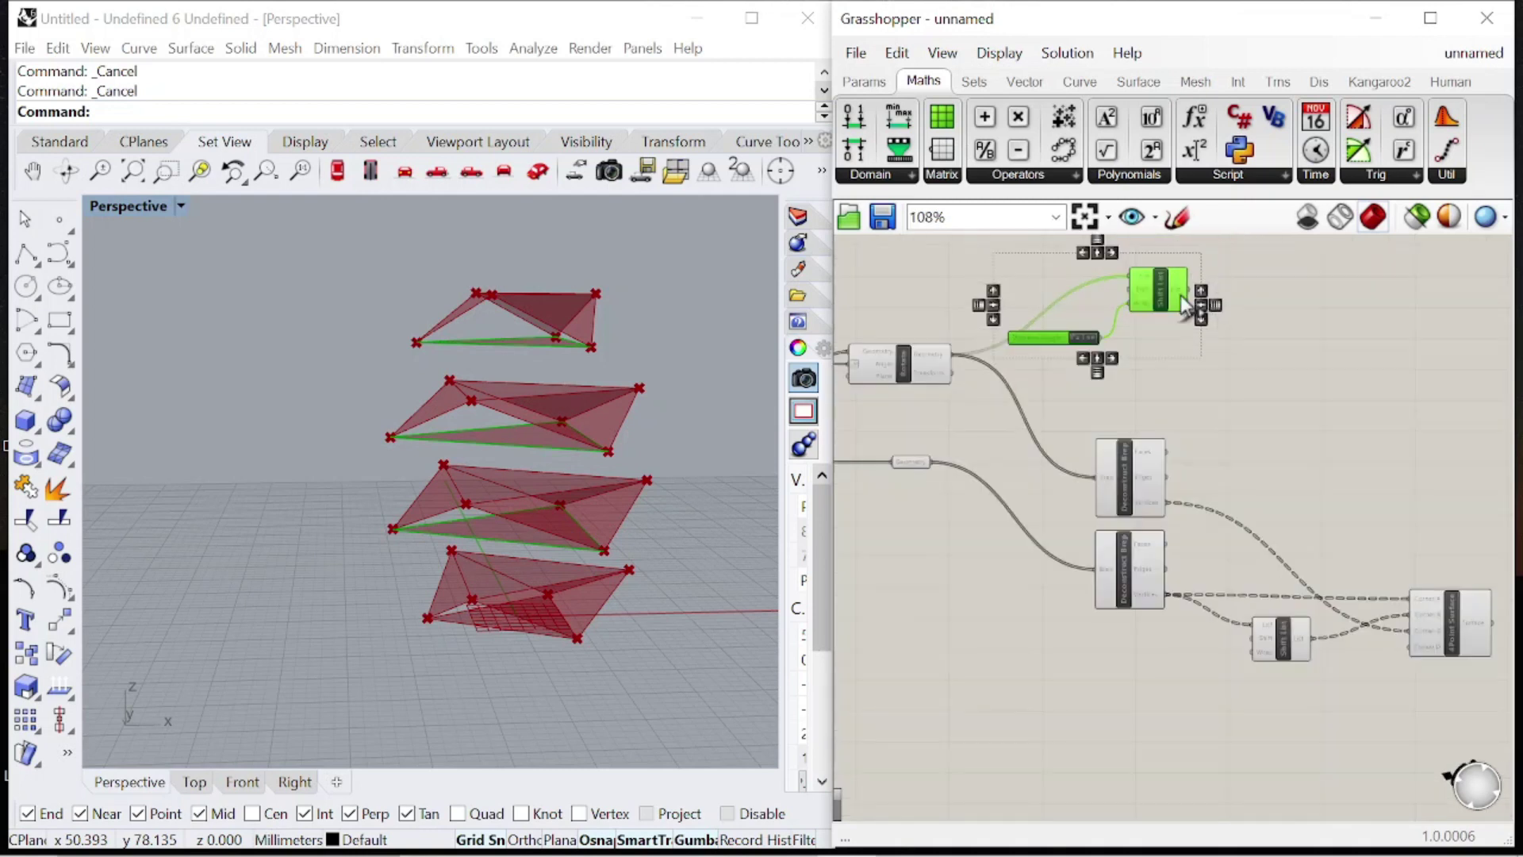
Rearrange the Shift List fed by Rotate so its Boolean Toggle sits above and to the side of it.
scroll(1180, 295, up, 3)
drag(1147, 304, 1161, 307)
drag(991, 359, 1003, 322)
click(1037, 359)
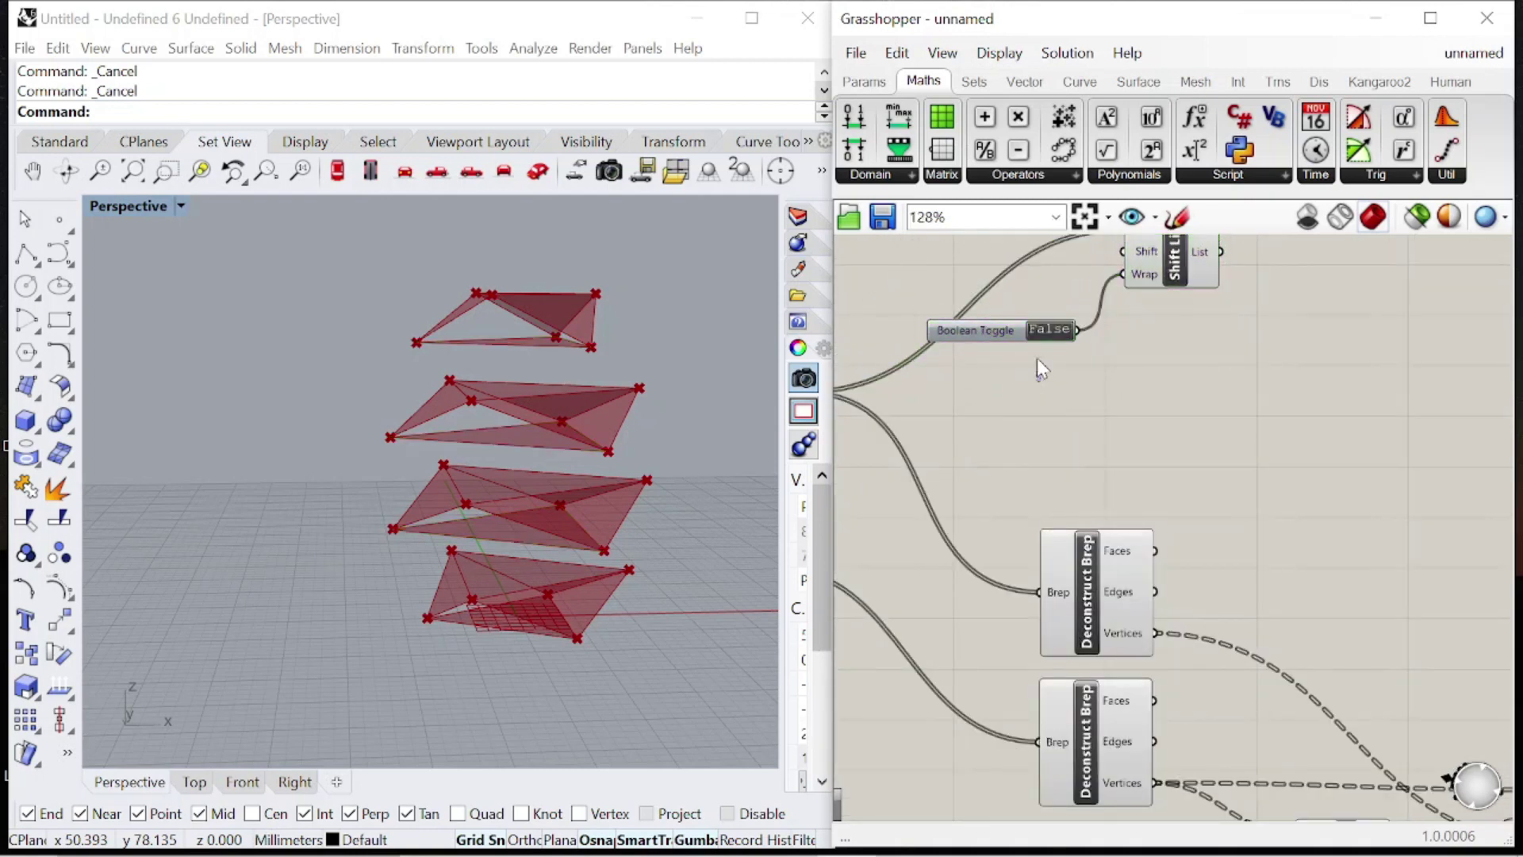
right_drag(1039, 367, 984, 478)
drag(924, 444, 918, 320)
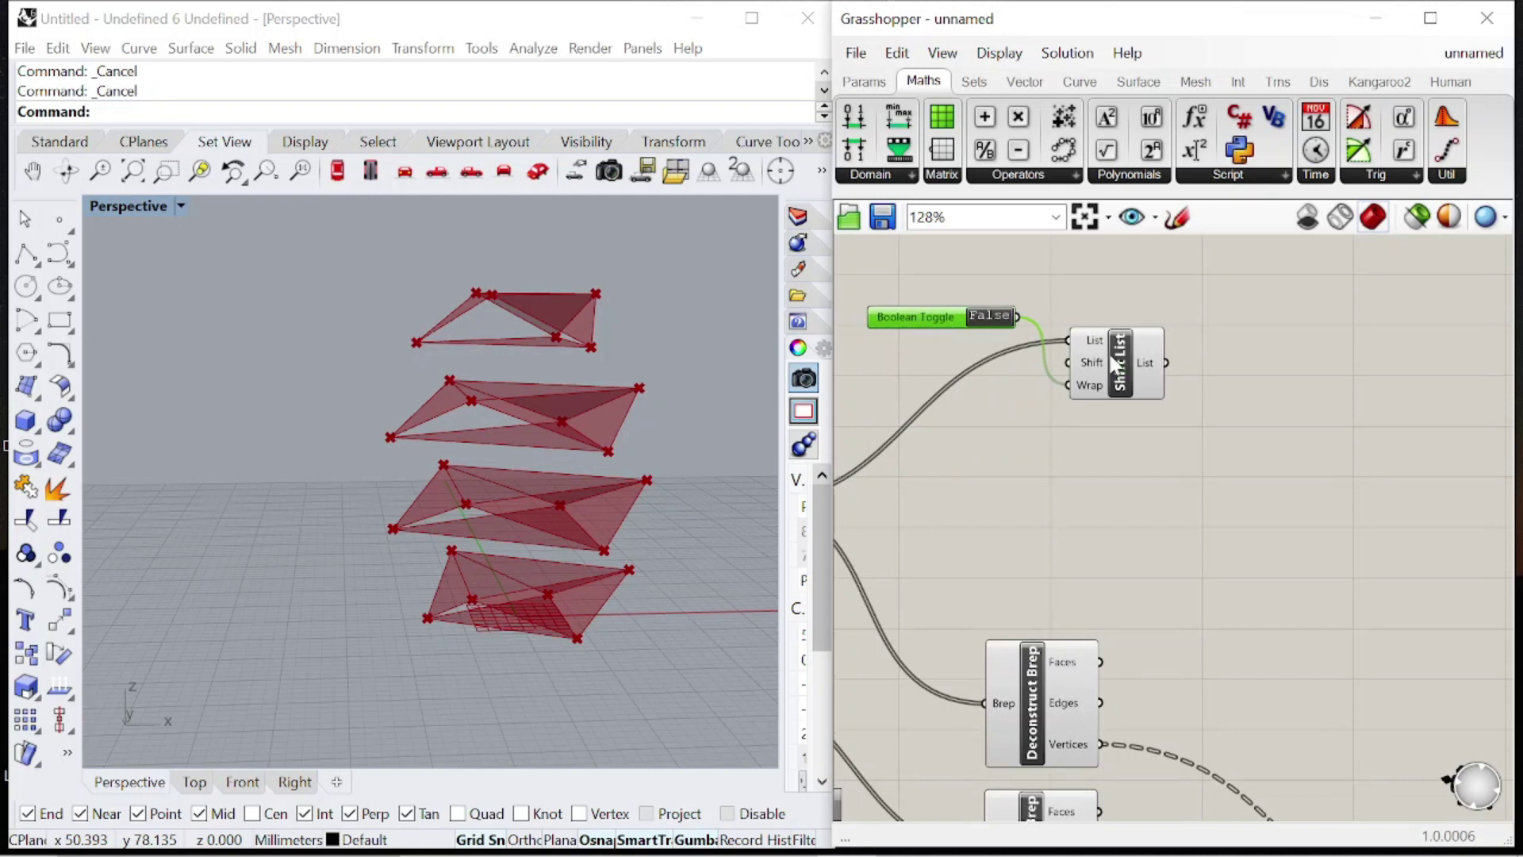
click(1115, 365)
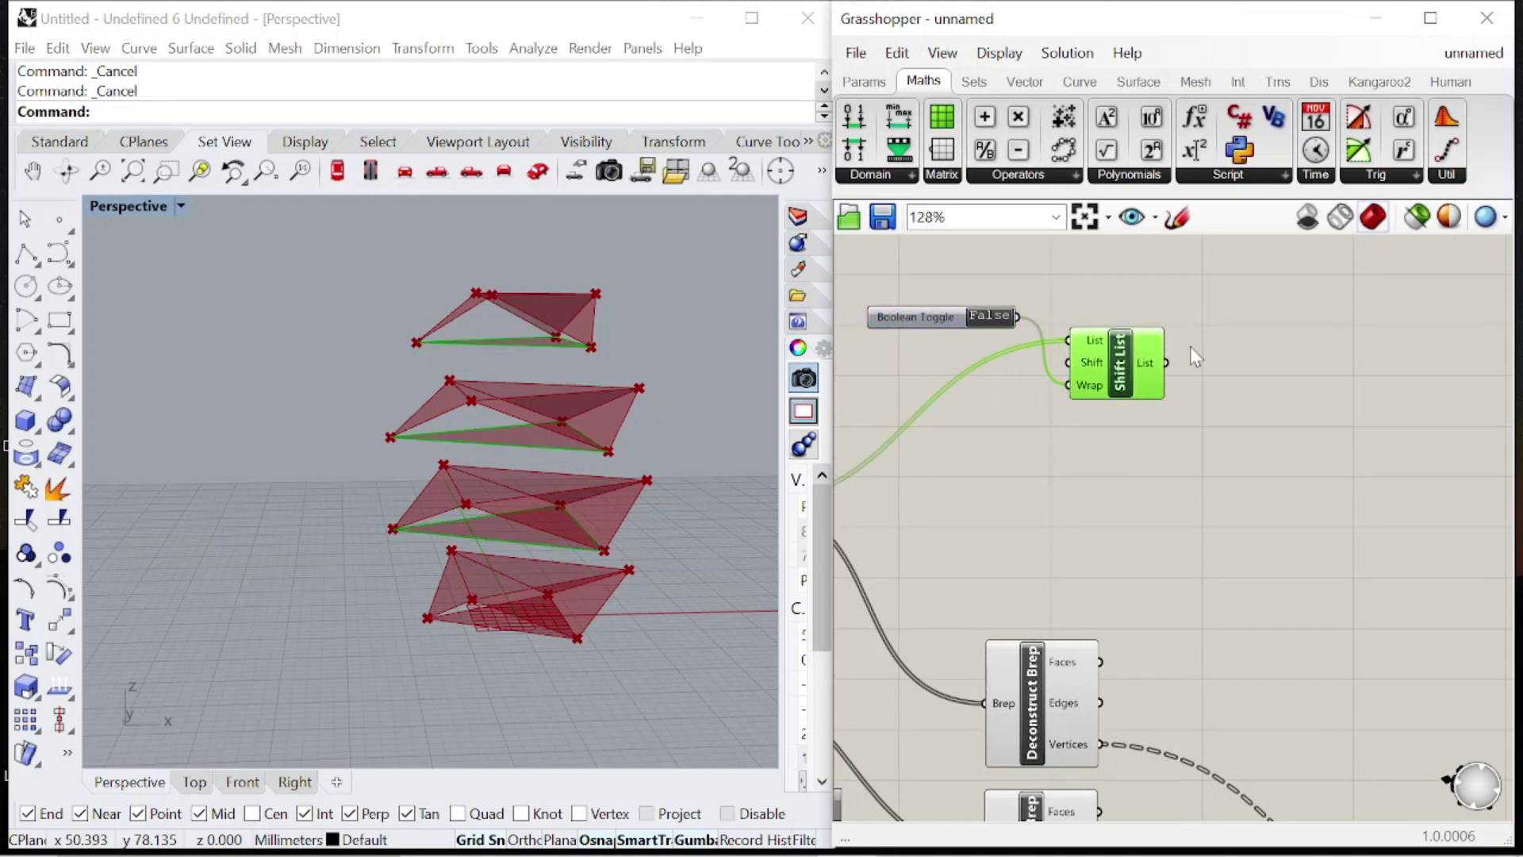
Duplicate the Shift List and its Boolean Toggle, placing the copies directly below the originals.
scroll(1190, 346, down, 4)
scroll(1267, 345, up, 2)
scroll(1253, 349, down, 3)
drag(1089, 330, 1259, 487)
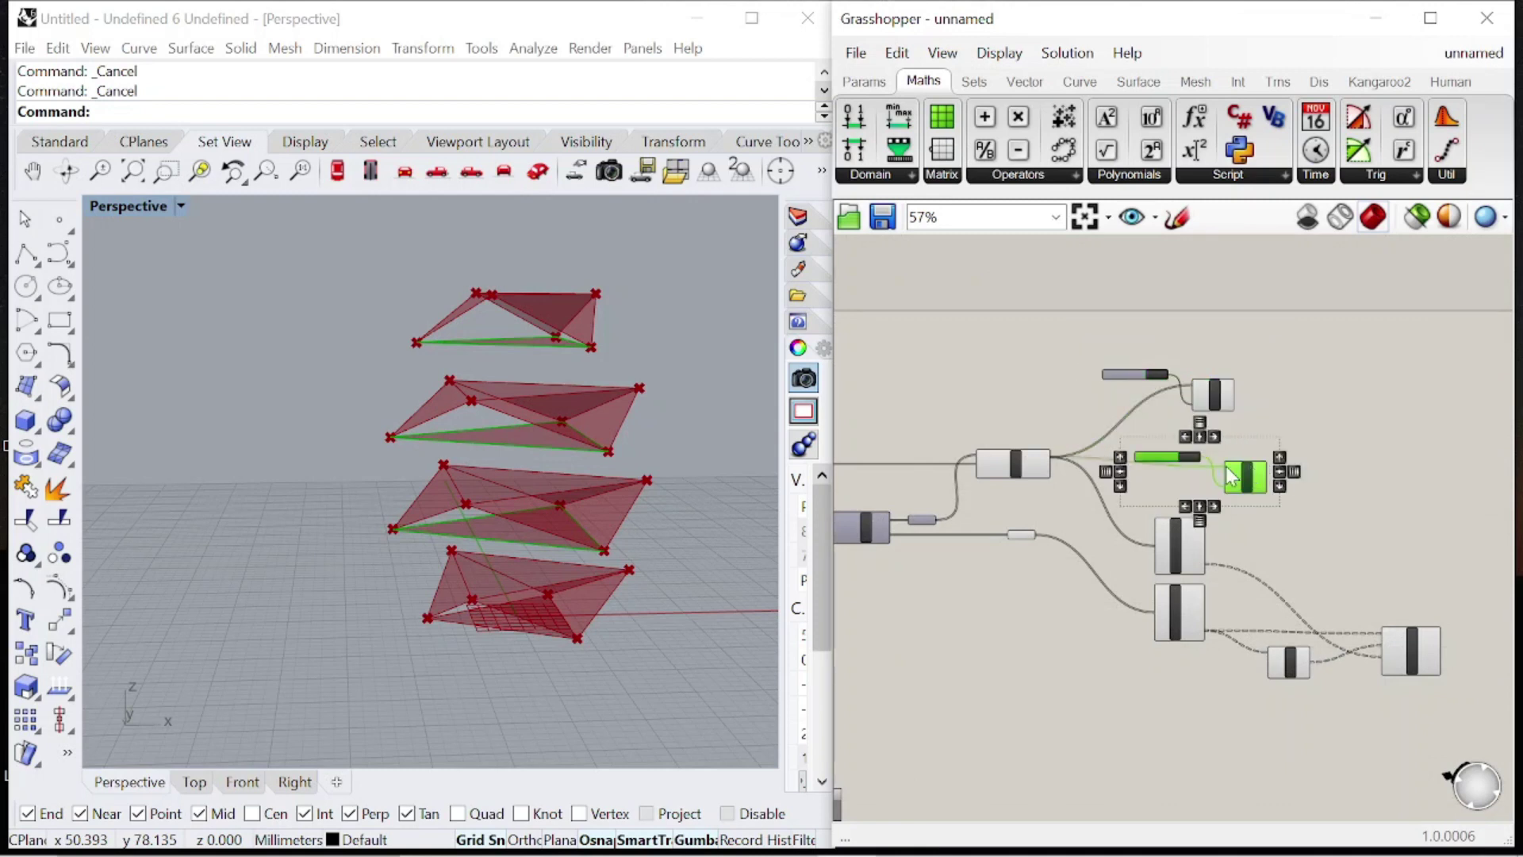
Feed the unrotated Geometry into the duplicated Shift List's List input and space the two Shift List groups apart.
scroll(1146, 483, up, 3)
drag(967, 568, 1306, 474)
click(1140, 411)
click(1155, 422)
drag(1114, 415, 1394, 525)
drag(1305, 476, 1285, 445)
drag(1057, 261, 1299, 367)
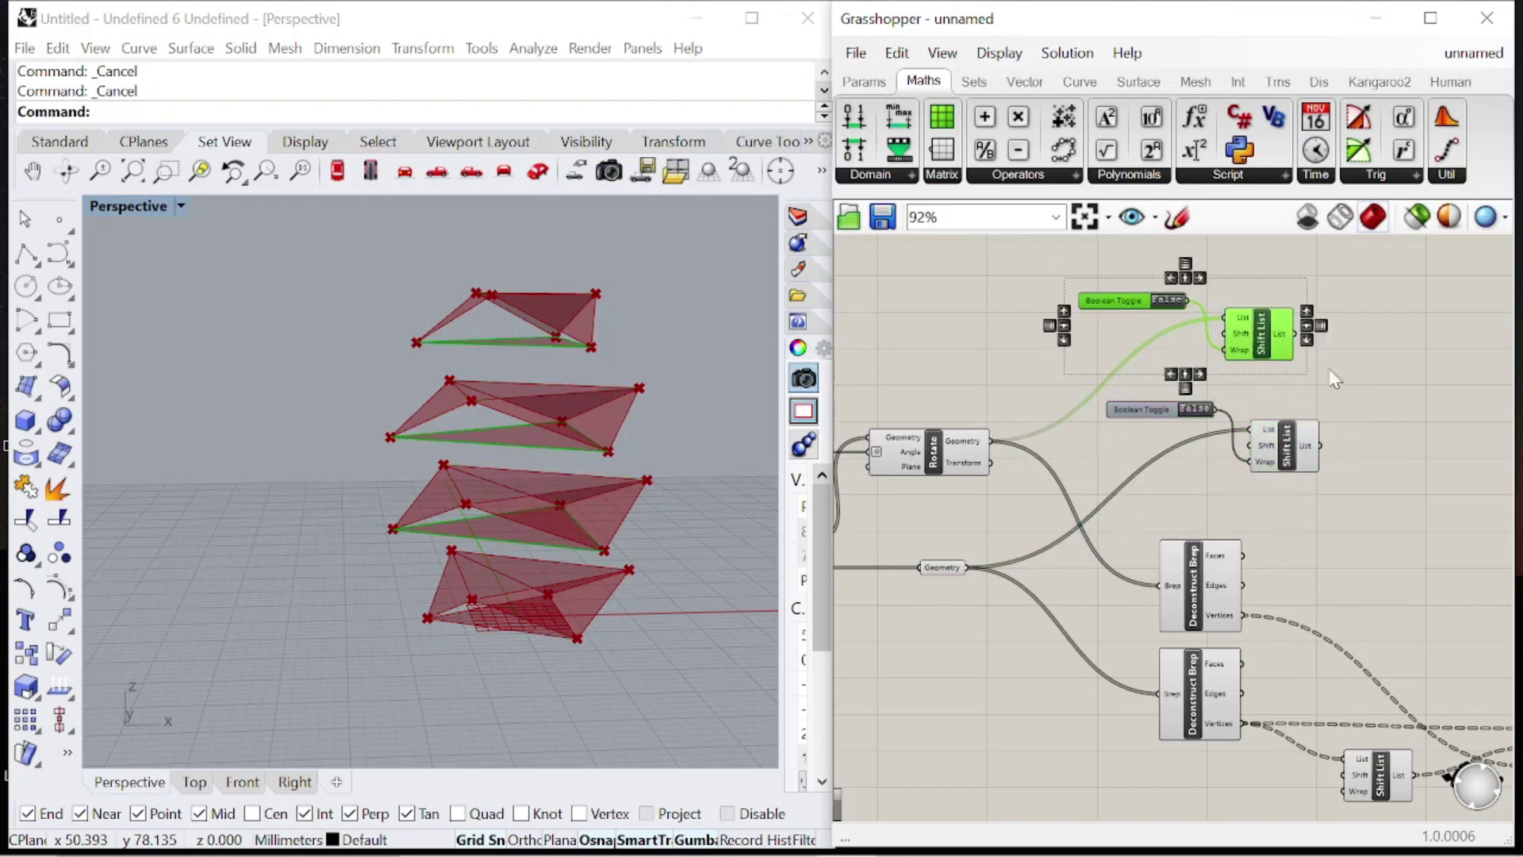
Add a Panel containing -1 and connect it to the Shift input of the Shift List fed by the unrotated Geometry.
scroll(1290, 448, up, 5)
click(1276, 503)
scroll(1276, 508, down, 3)
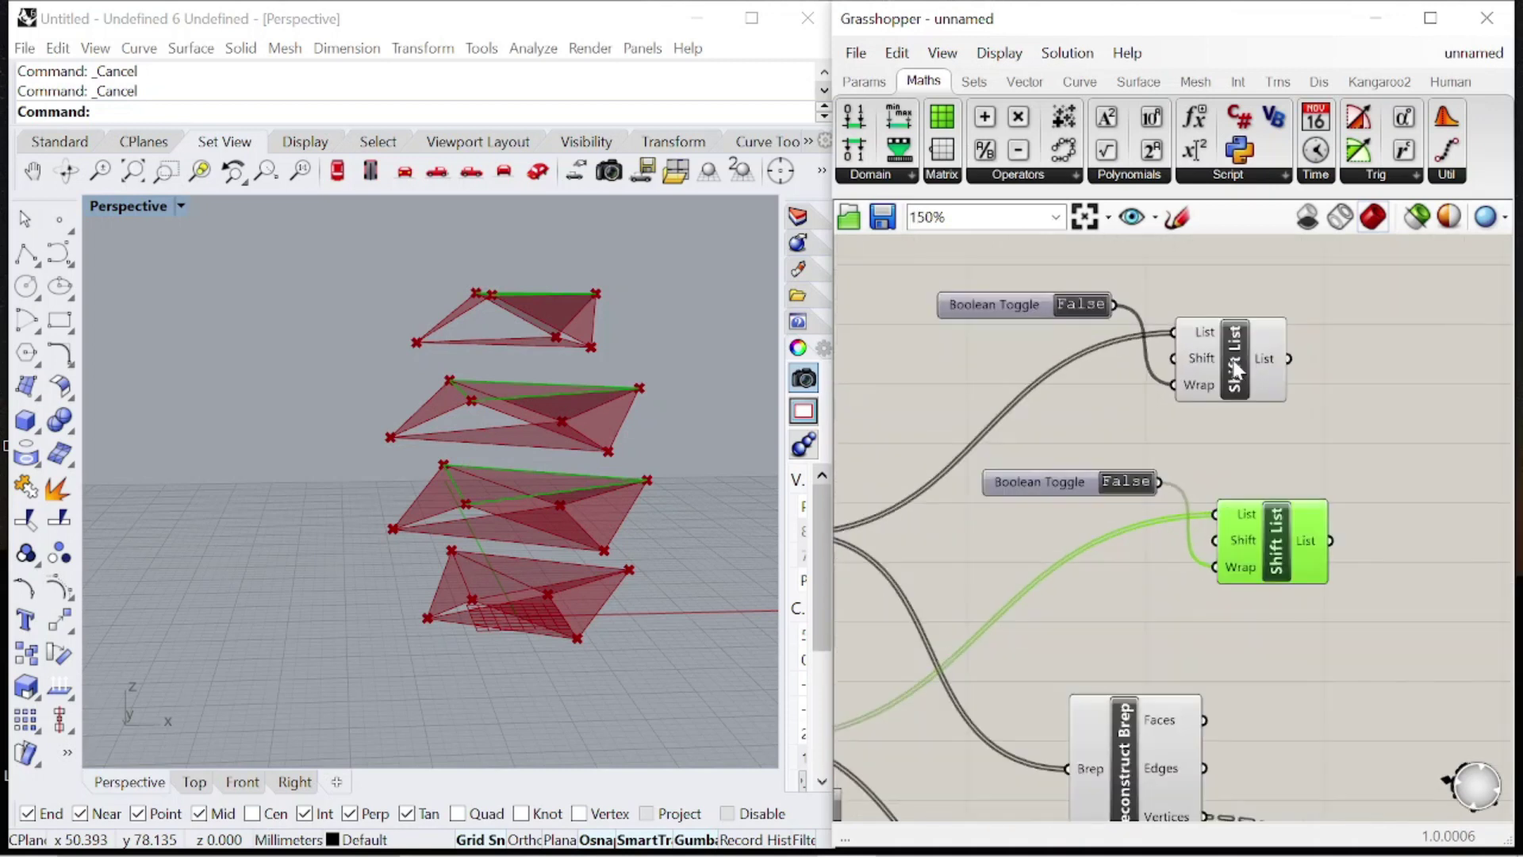
click(1232, 369)
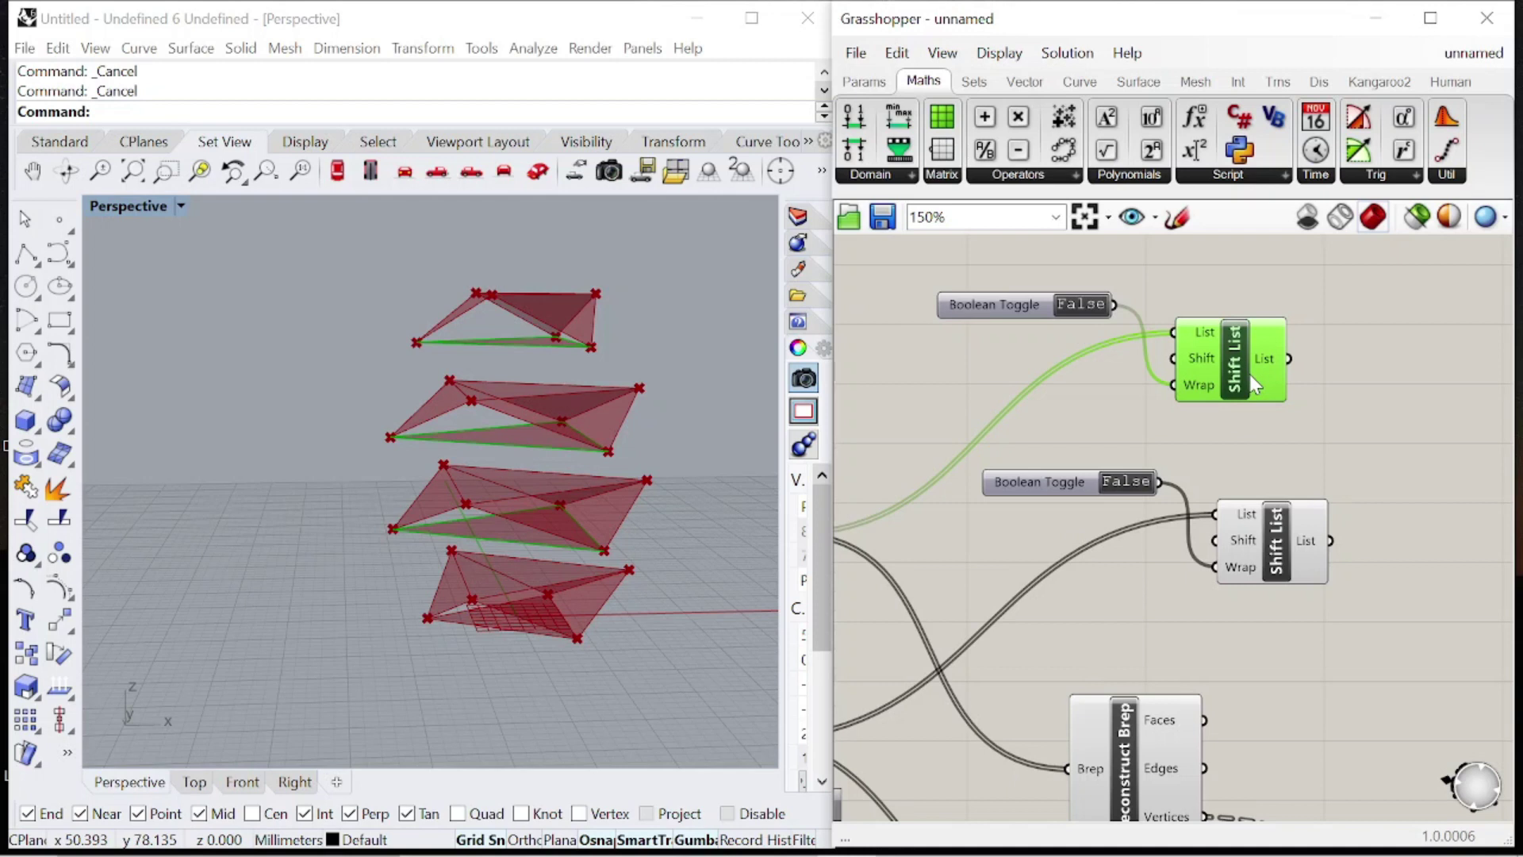
click(1277, 568)
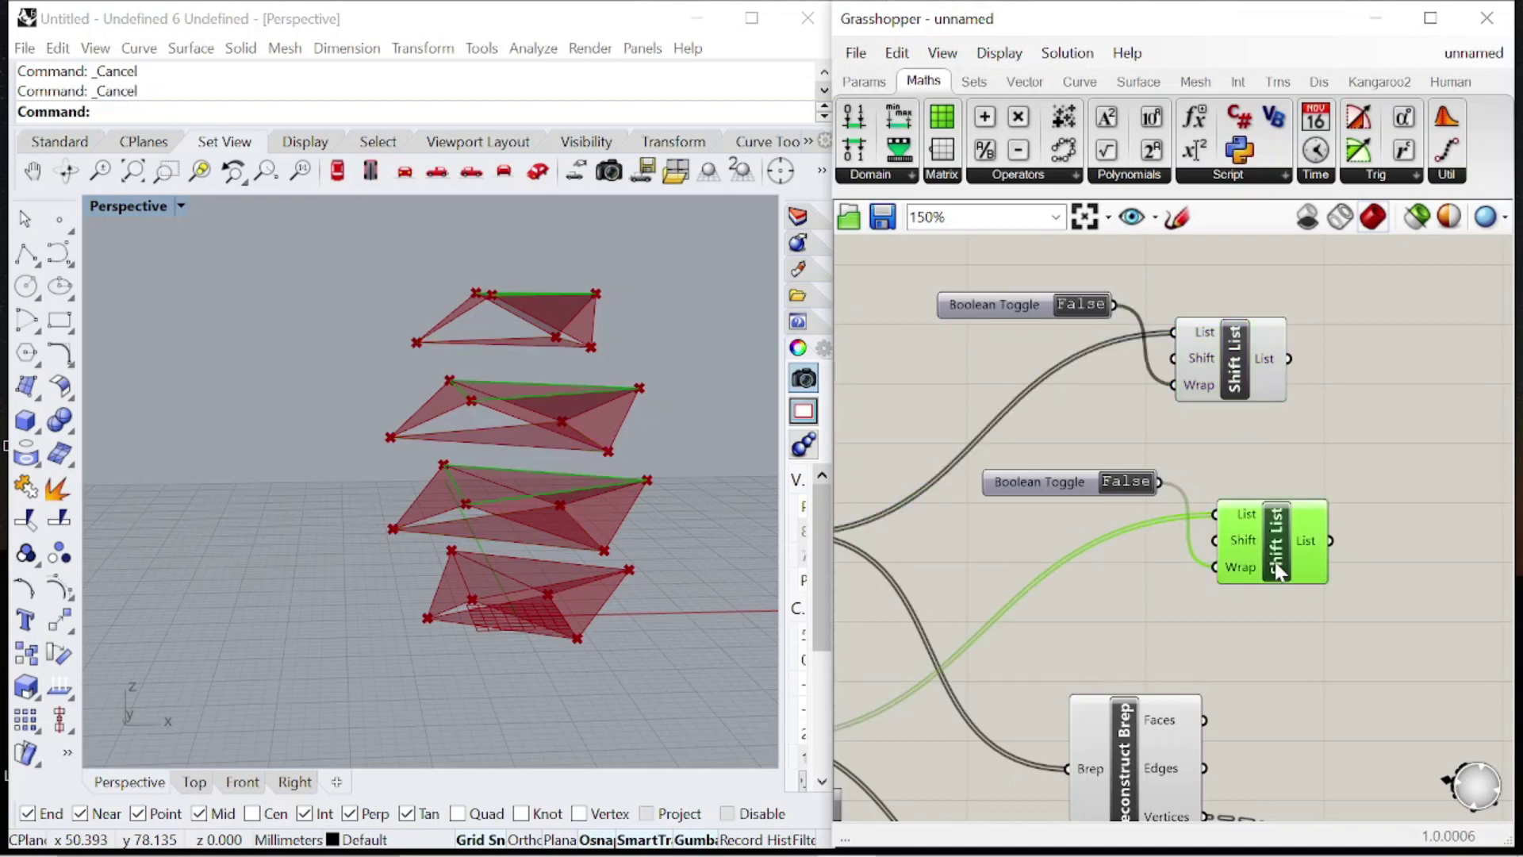
scroll(1154, 573, up, 3)
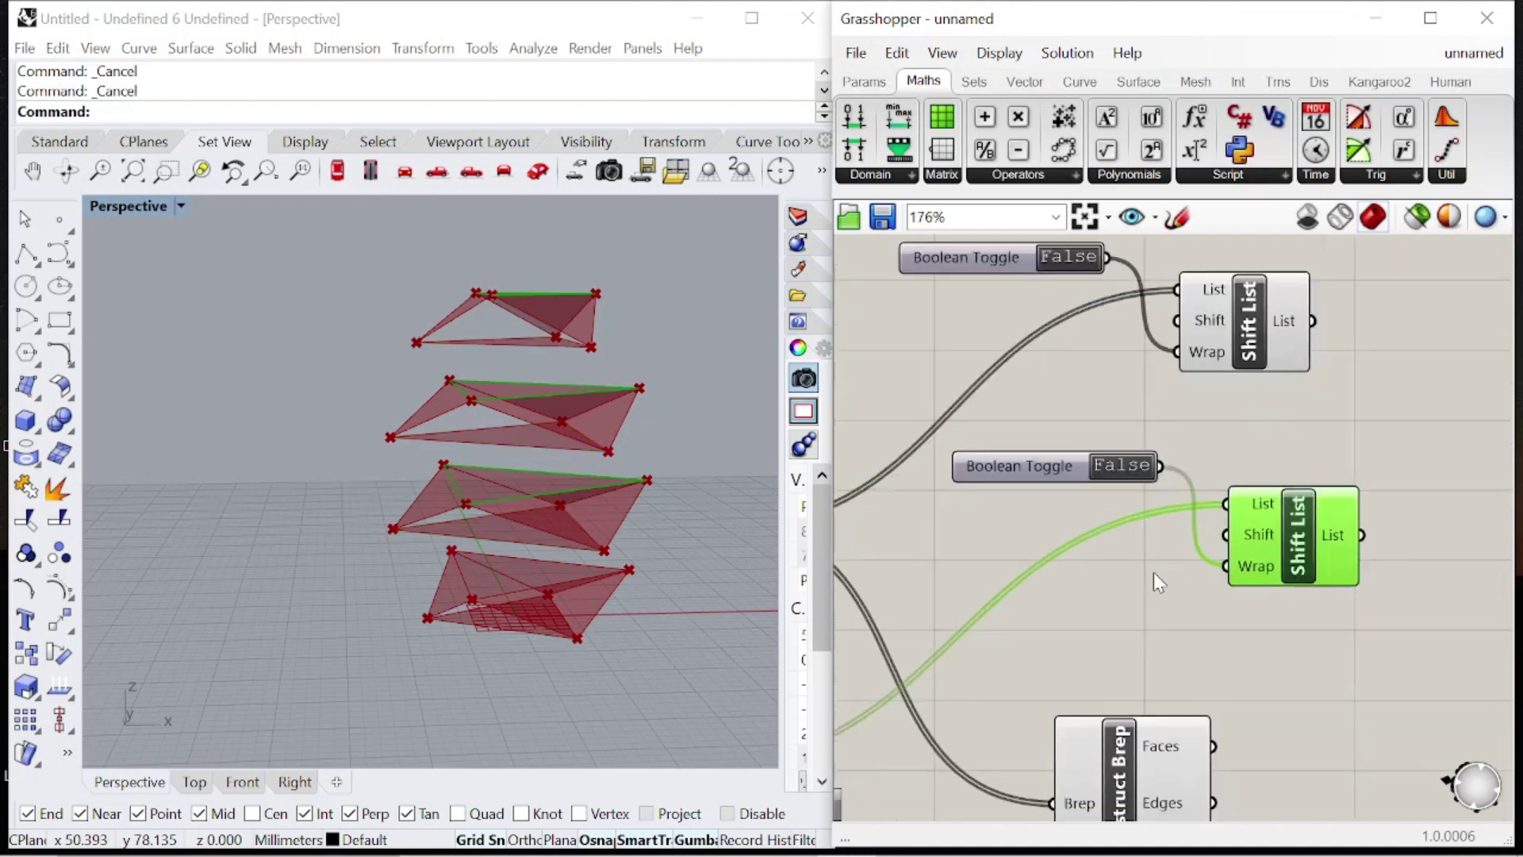
double_click(1145, 616)
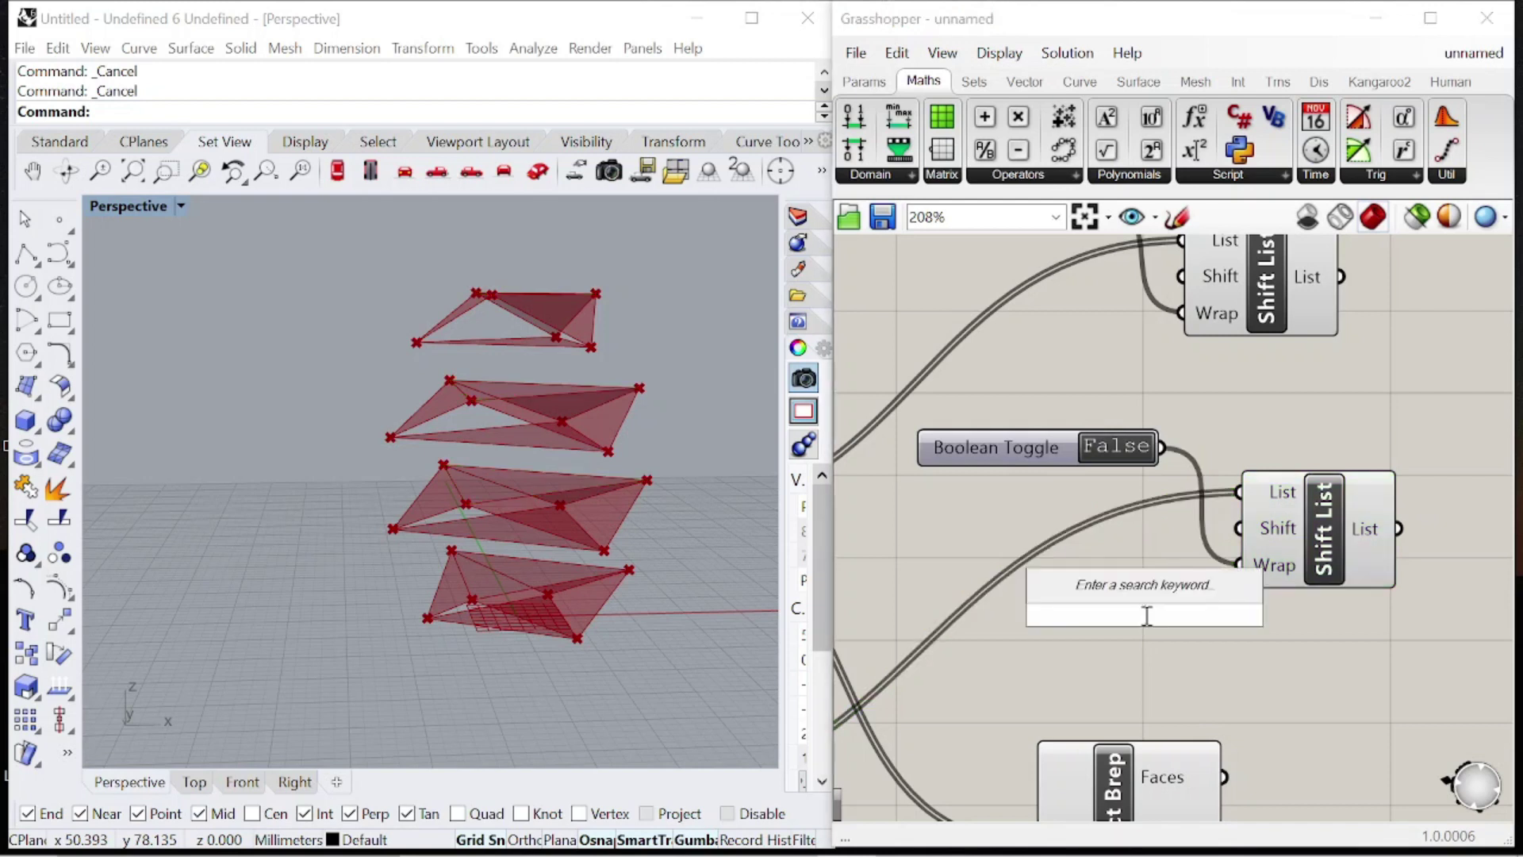
text(Panel)
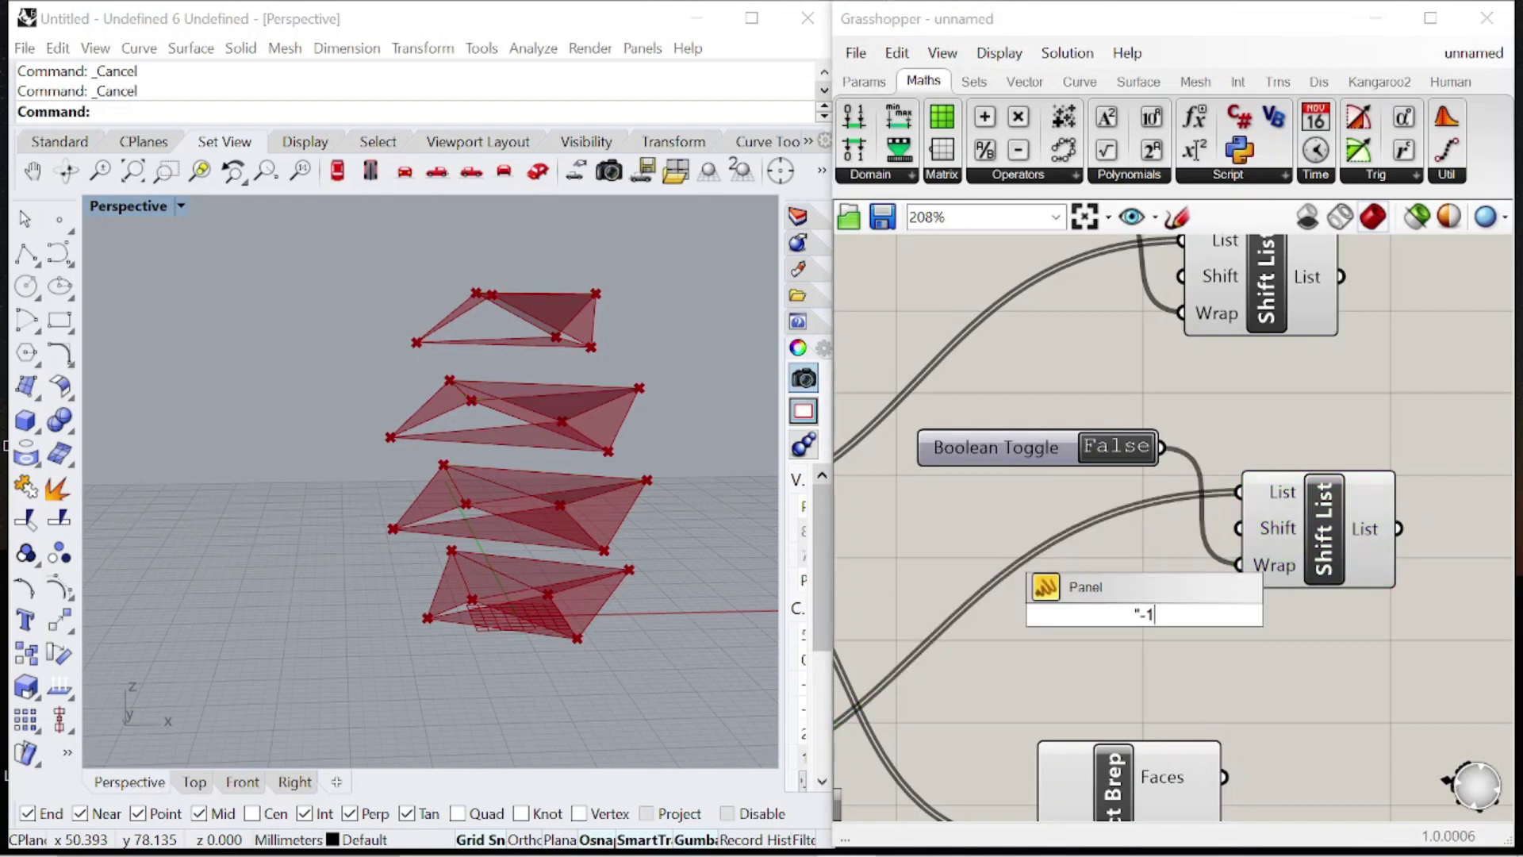
key(Return)
drag(1231, 547, 1240, 528)
click(1309, 525)
Compare the polygons of both Shift Lists, then duplicate the two Deconstruct Brep components and feed each from one Shift List.
click(1269, 274)
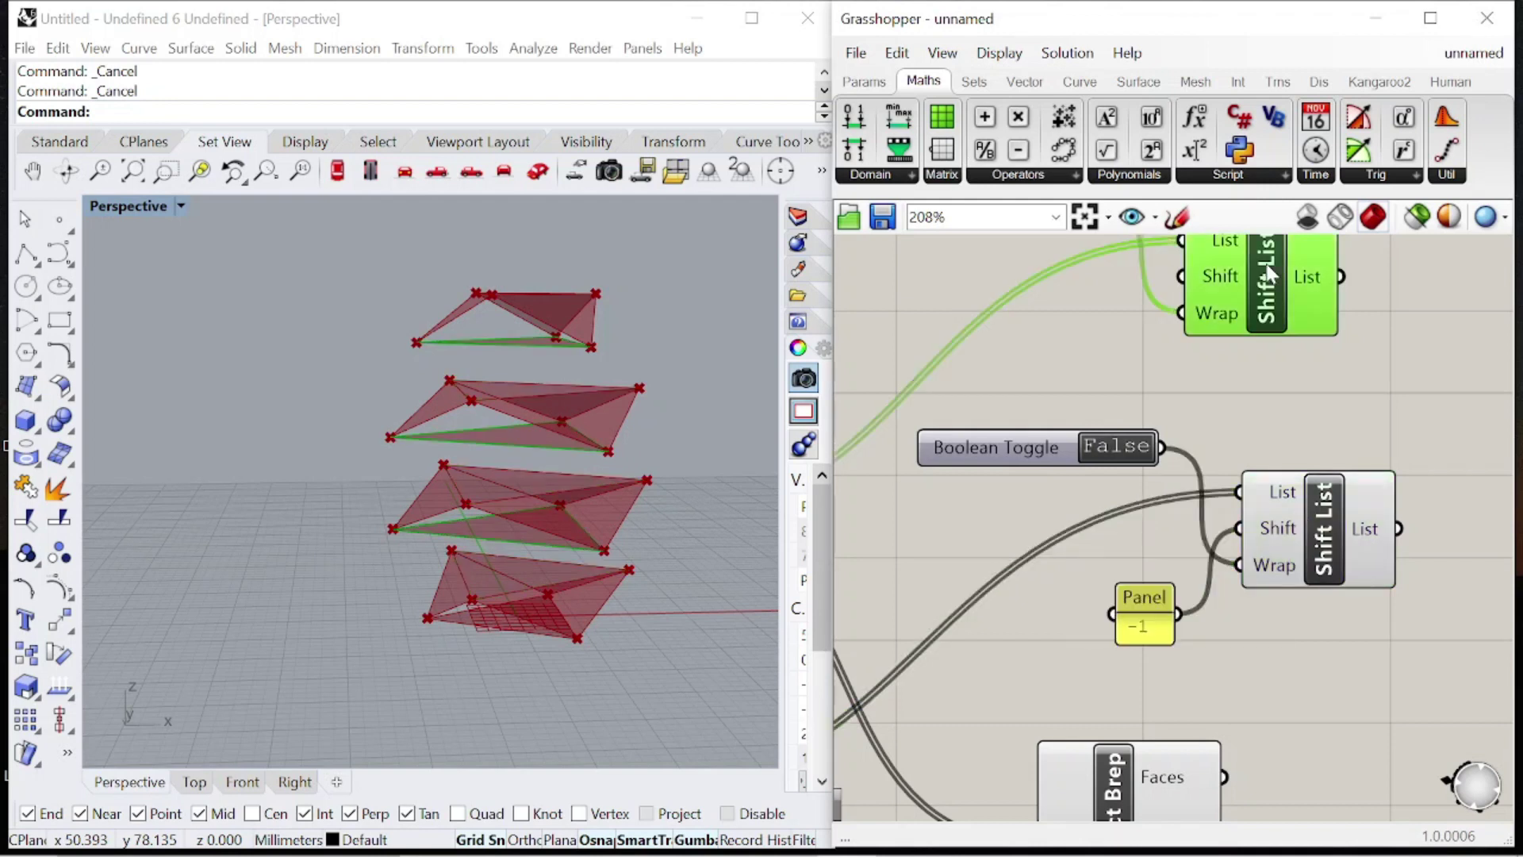
right_drag(704, 450, 560, 593)
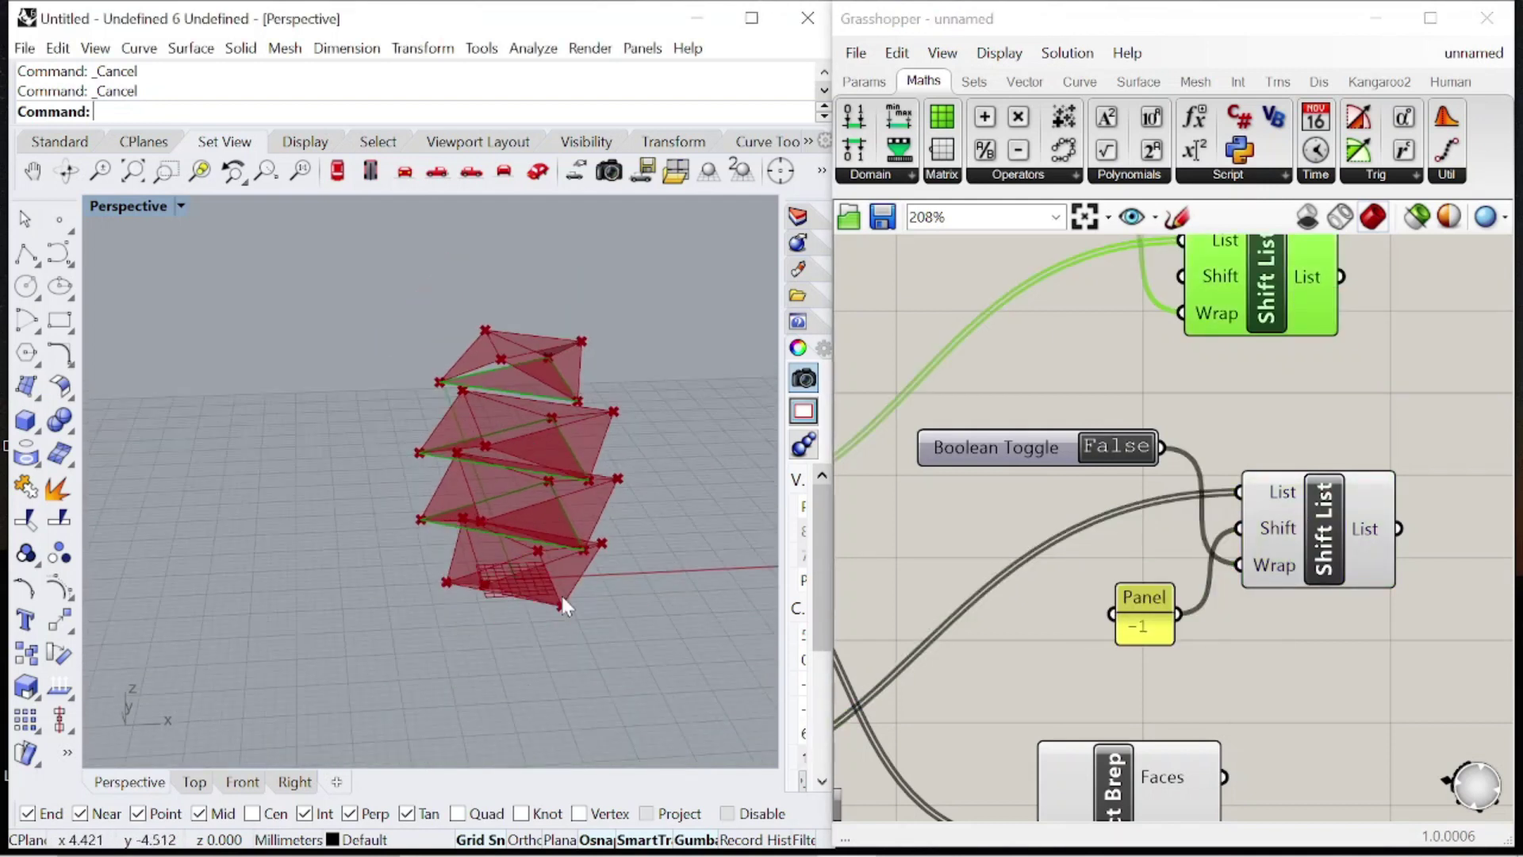
scroll(564, 587, up, 5)
click(1321, 480)
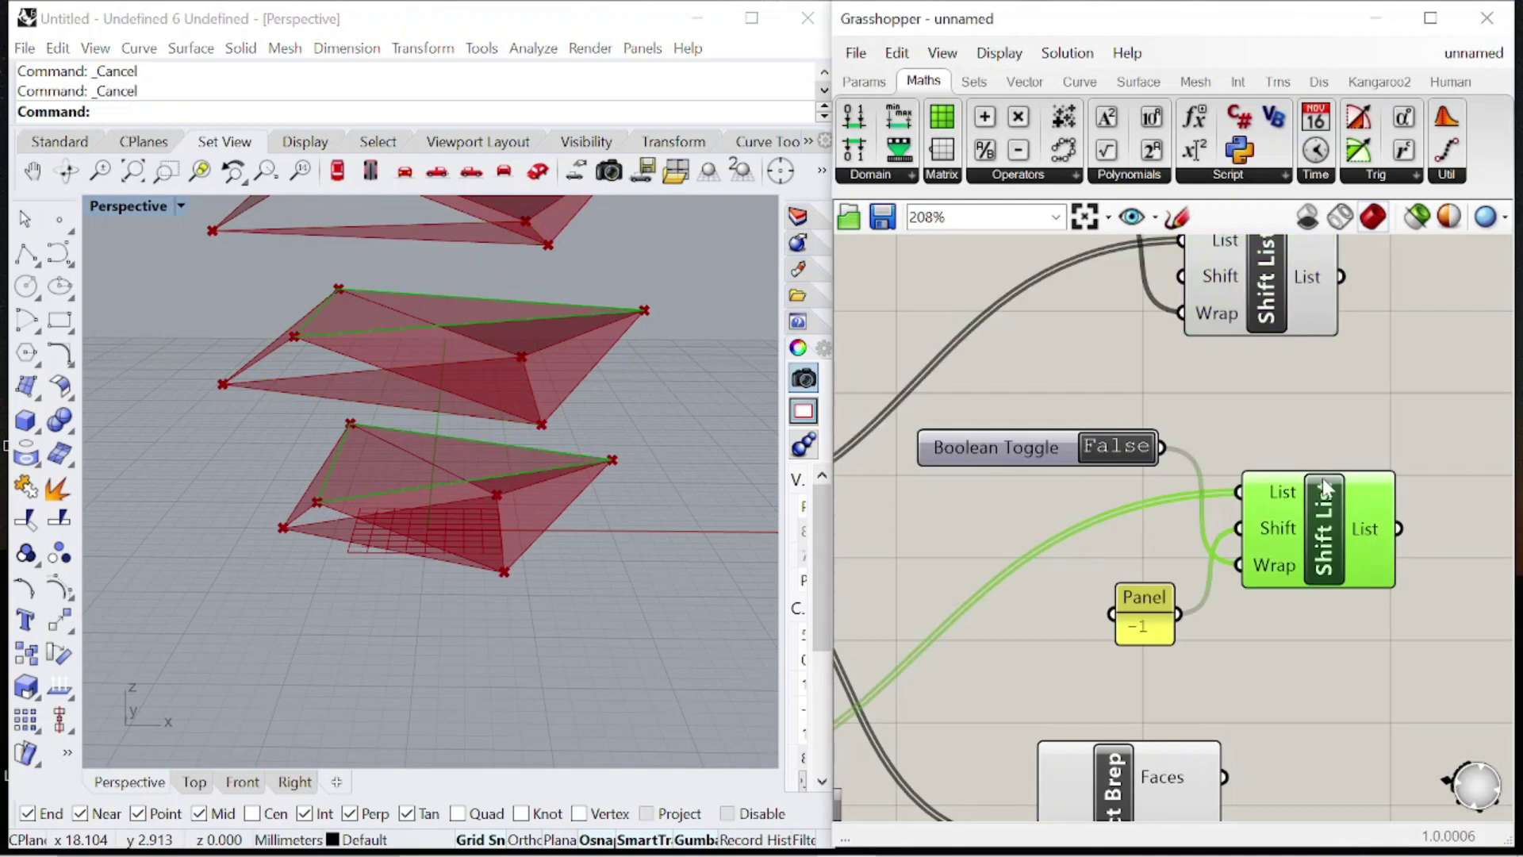
scroll(1096, 459, down, 4)
scroll(1188, 426, up, 2)
scroll(1246, 438, down, 1)
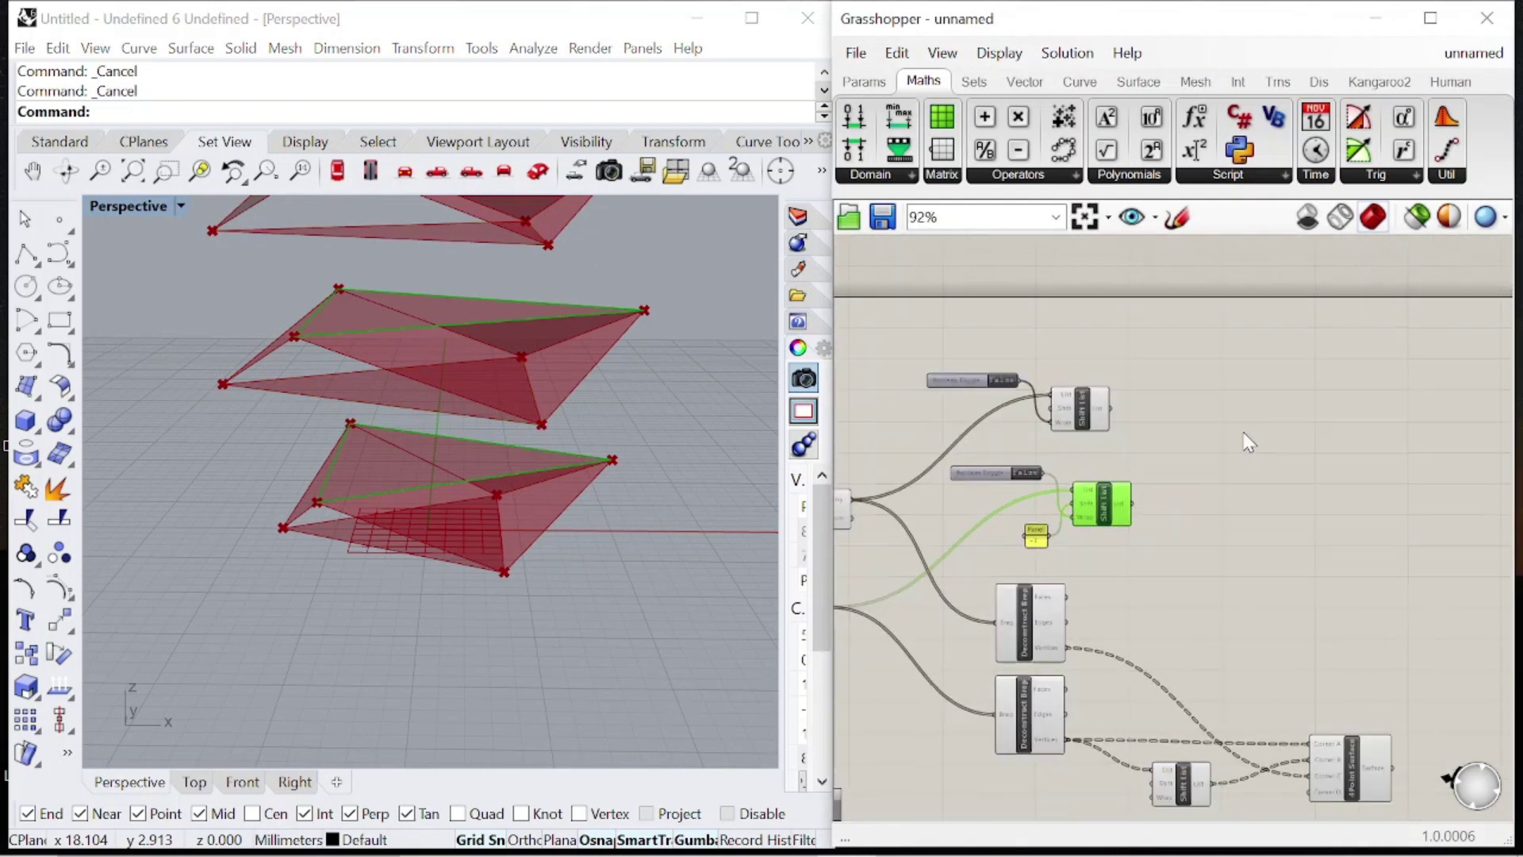
scroll(1247, 441, up, 2)
alt+drag(906, 761, 1197, 407)
drag(1089, 393, 1220, 604)
scroll(1280, 463, down, 2)
scroll(1174, 385, up, 3)
drag(1218, 413, 1220, 414)
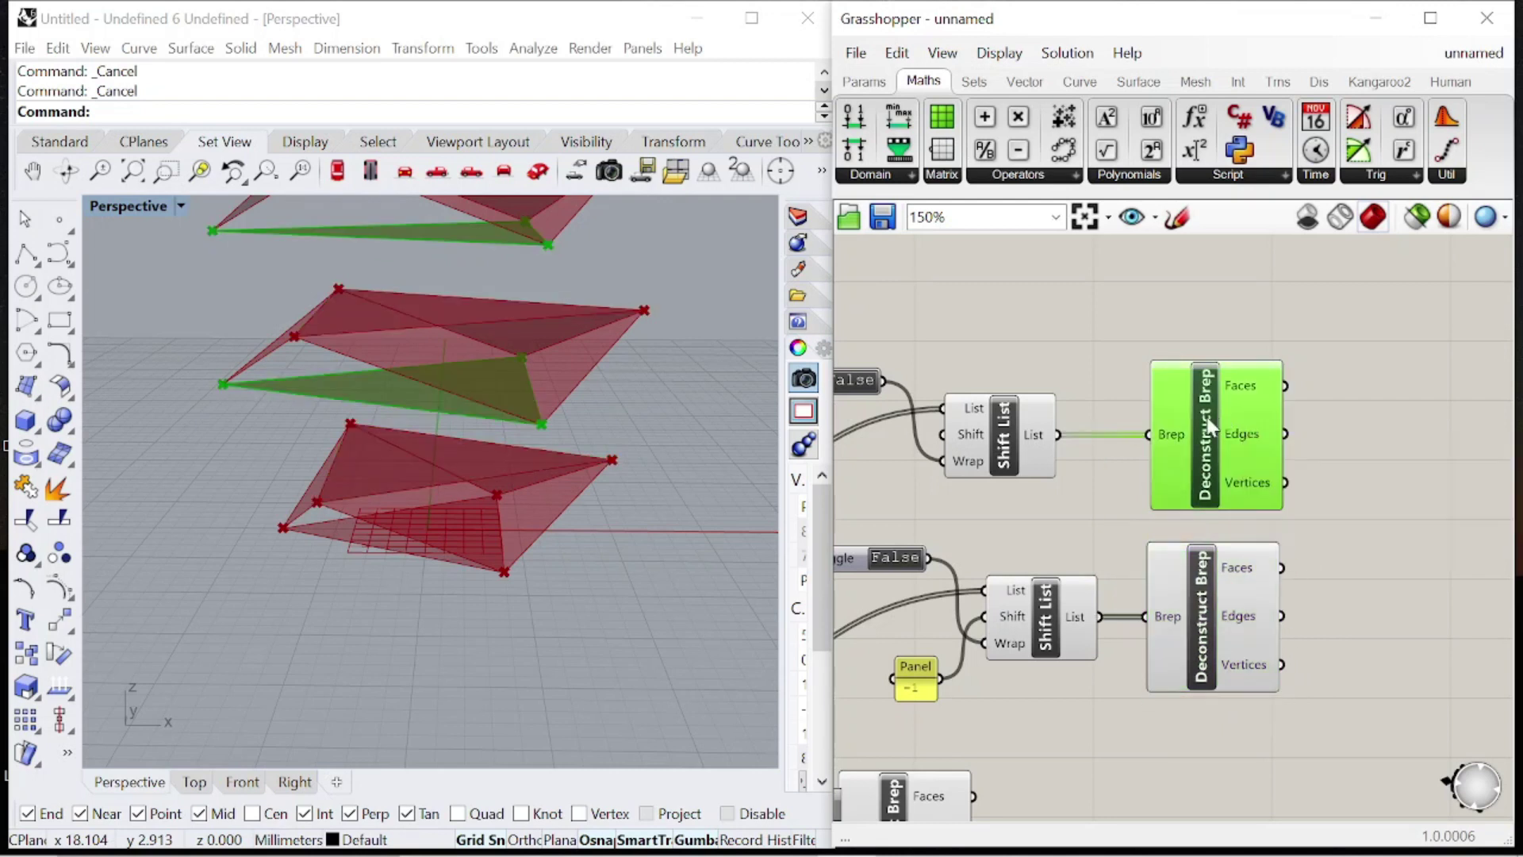
Add a 4Point Surface component and connect the upper new Deconstruct Brep's Vertices to its Corner A input.
scroll(1222, 429, down, 1)
right_drag(1285, 448, 1132, 438)
scroll(1089, 438, up, 2)
scroll(1145, 421, down, 1)
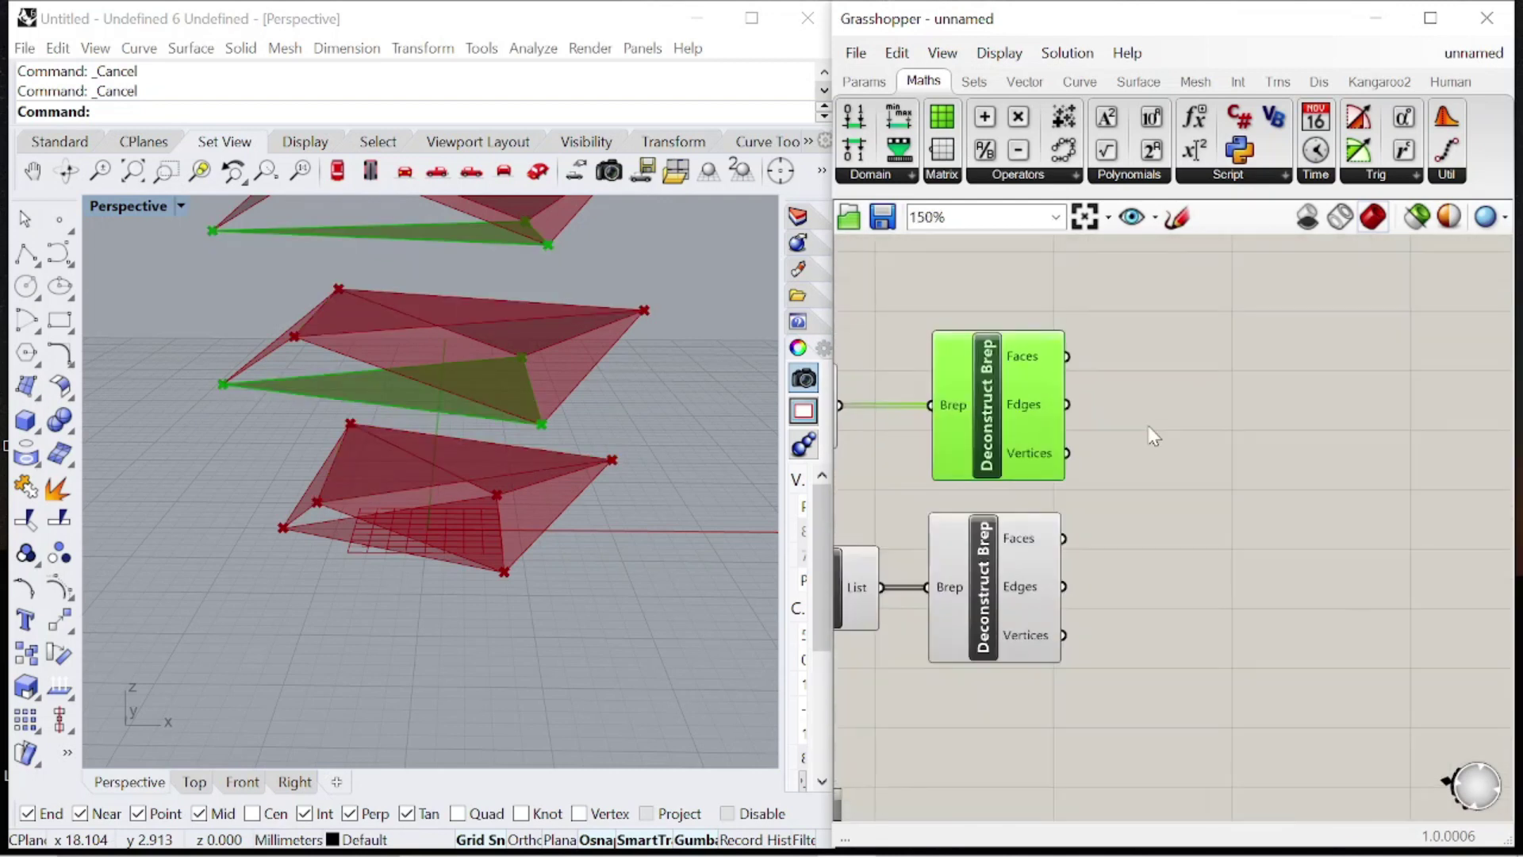
scroll(1145, 421, up, 1)
double_click(1147, 424)
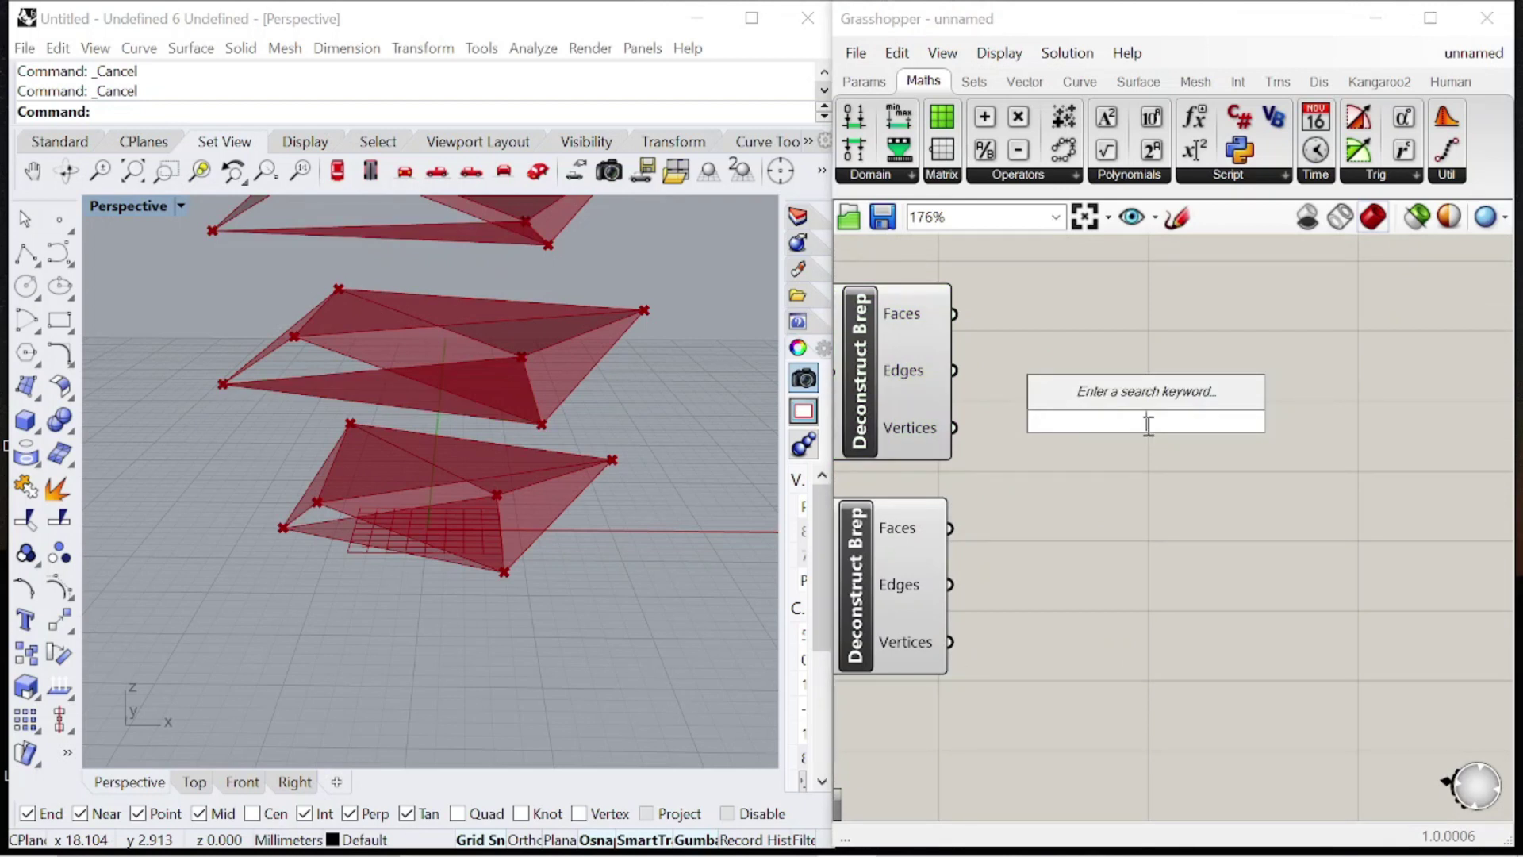
text(4poi)
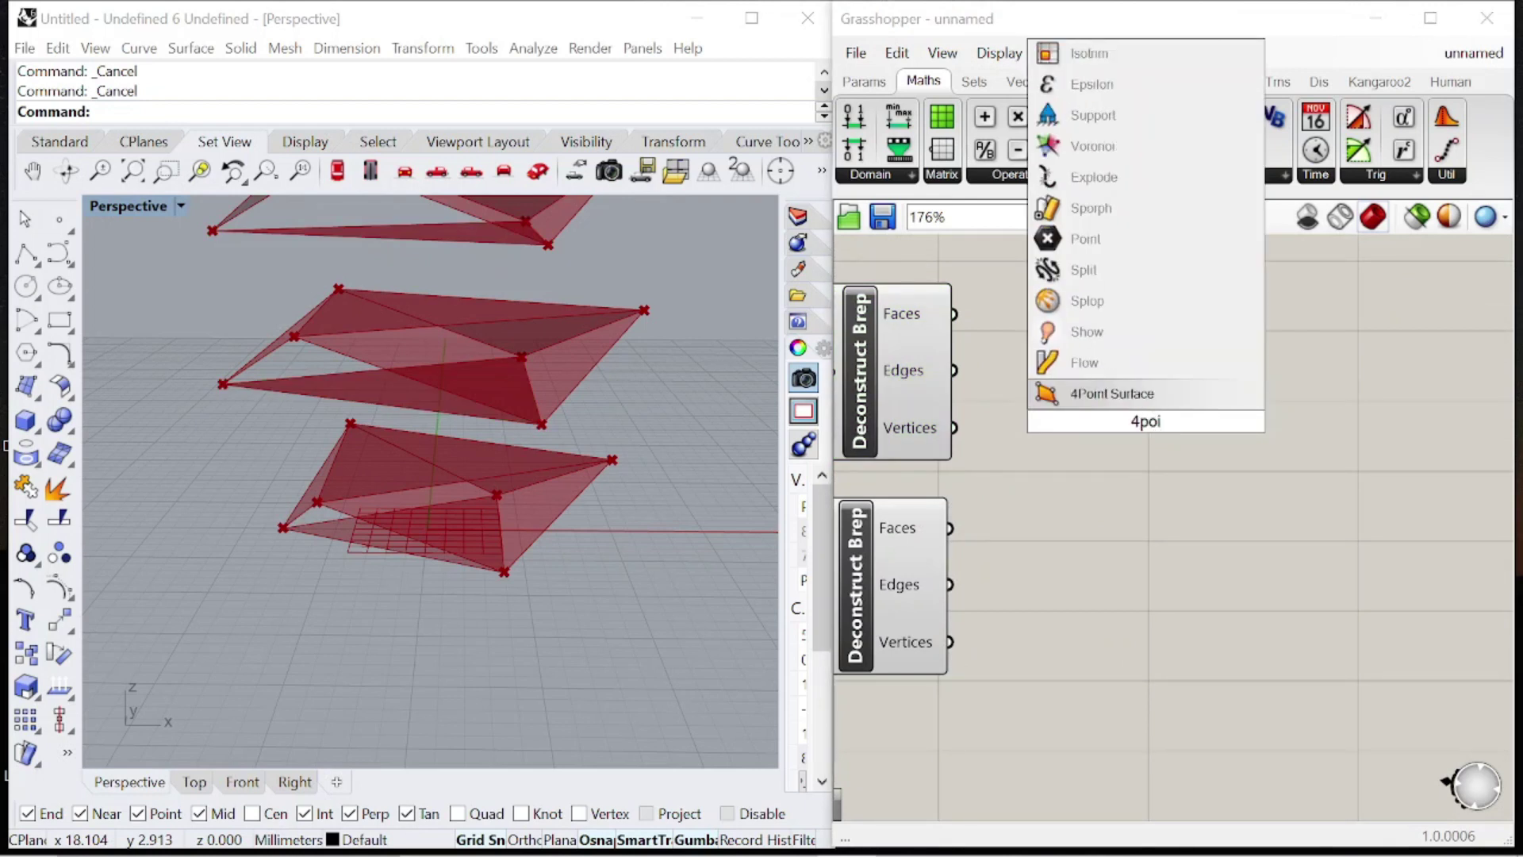
key(Return)
click(920, 425)
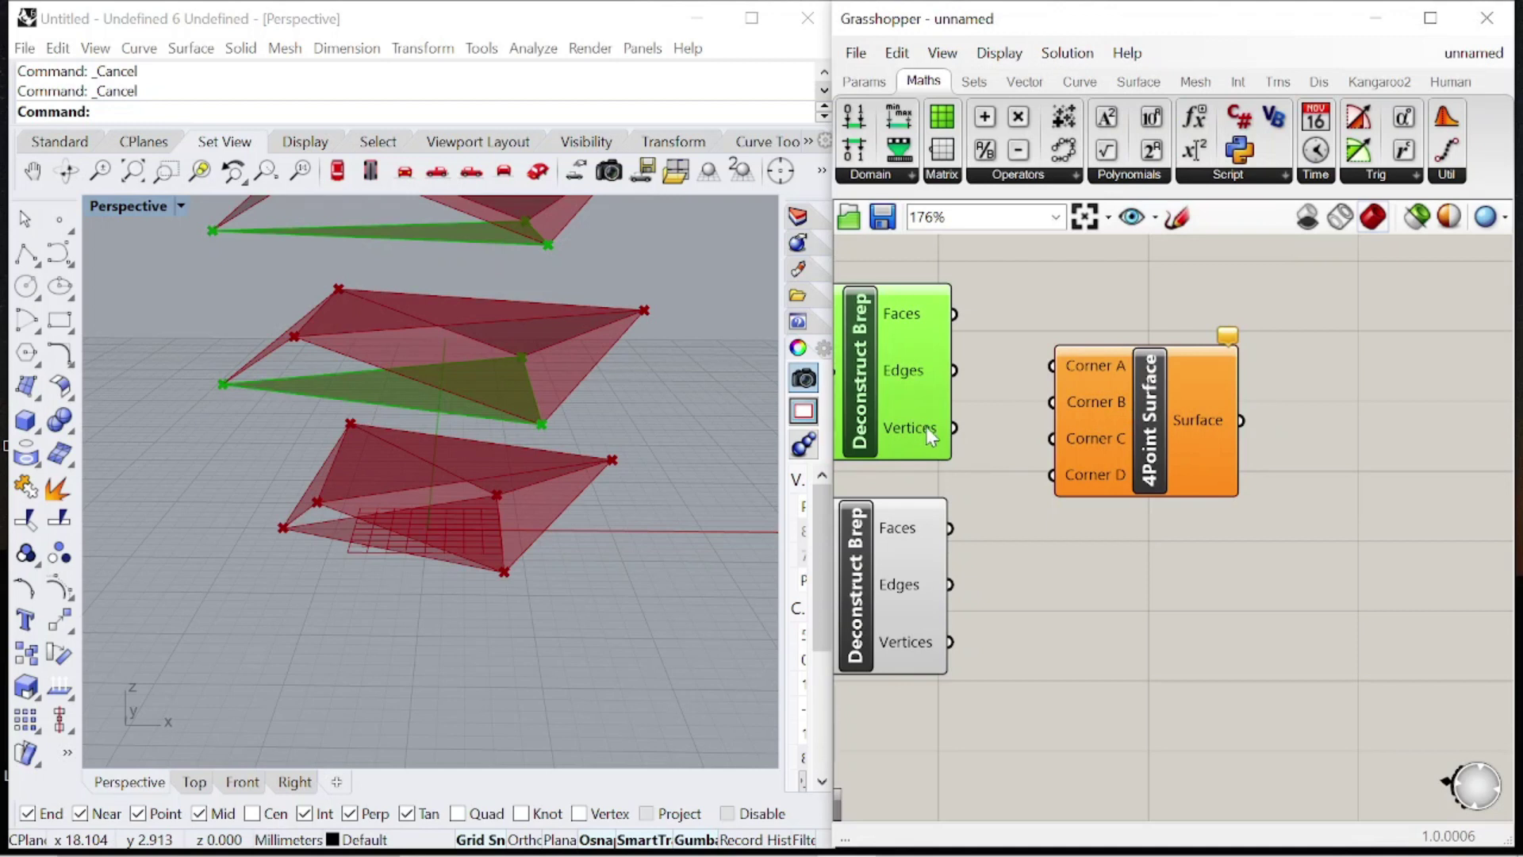
click(930, 538)
drag(954, 427, 1054, 367)
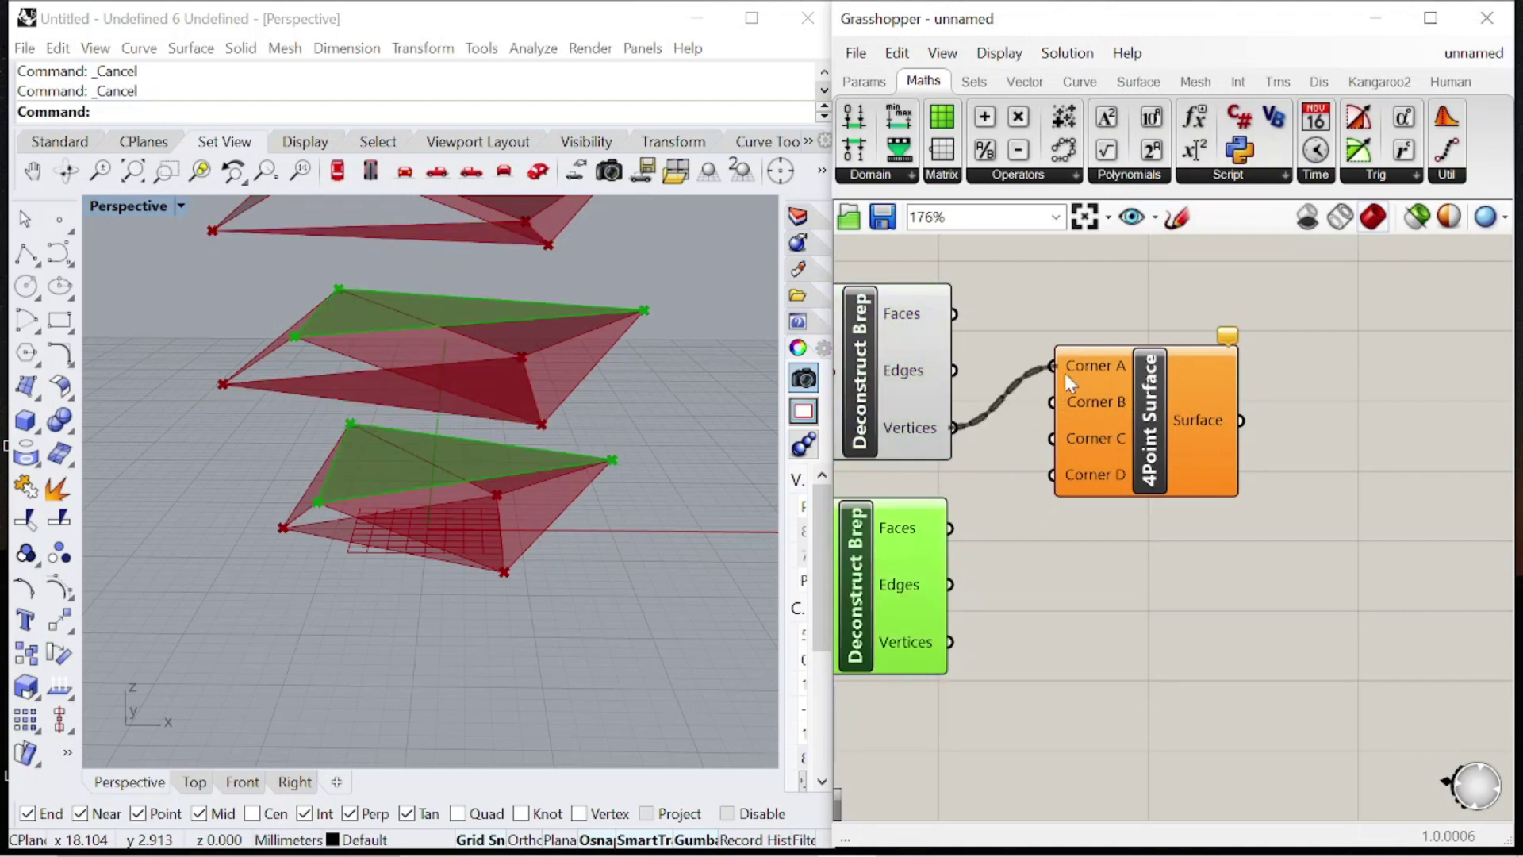
Add a Shift List for the upper Deconstruct Brep's Vertices and connect its output to Corner B of the 4Point Surface.
scroll(1095, 405, down, 2)
double_click(1084, 514)
text(shift)
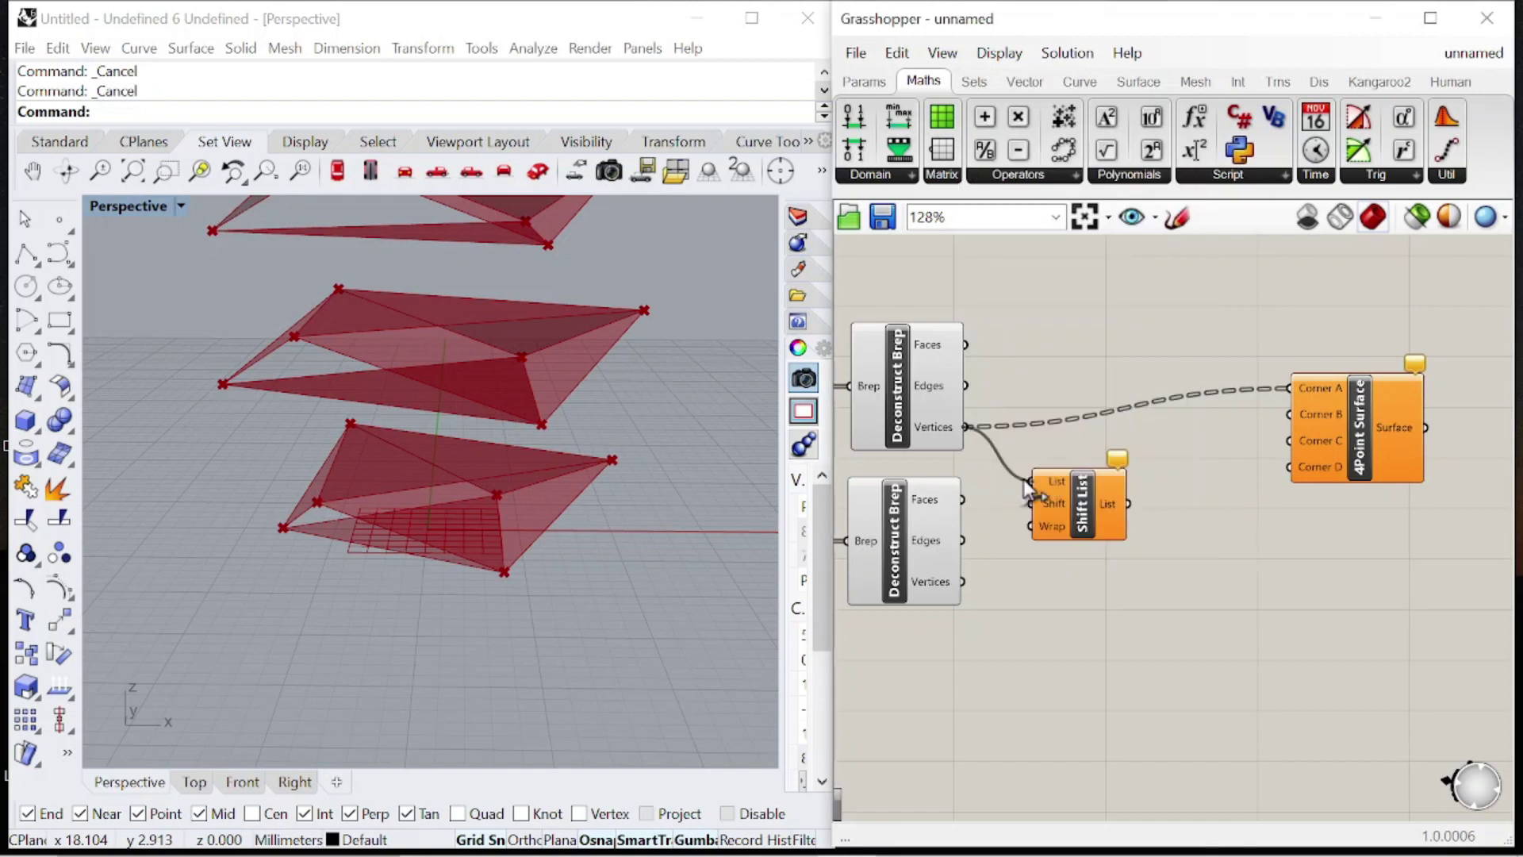
drag(1029, 492, 1030, 482)
drag(1129, 504, 1289, 415)
Connect the lower Deconstruct Brep's Vertices to Corner C and reposition the Shift List and 4Point Surface to untangle the wires.
drag(959, 595, 1354, 503)
key(ctrl+z)
click(1079, 560)
drag(1072, 512, 1231, 374)
drag(1384, 476, 1418, 528)
drag(1236, 384, 1253, 663)
drag(1429, 551, 1431, 499)
drag(1247, 656, 1277, 608)
drag(1433, 506, 1435, 521)
Add a Panel containing -1 and connect it to the Shift input of the Shift List feeding Corner B.
right_drag(274, 483, 373, 501)
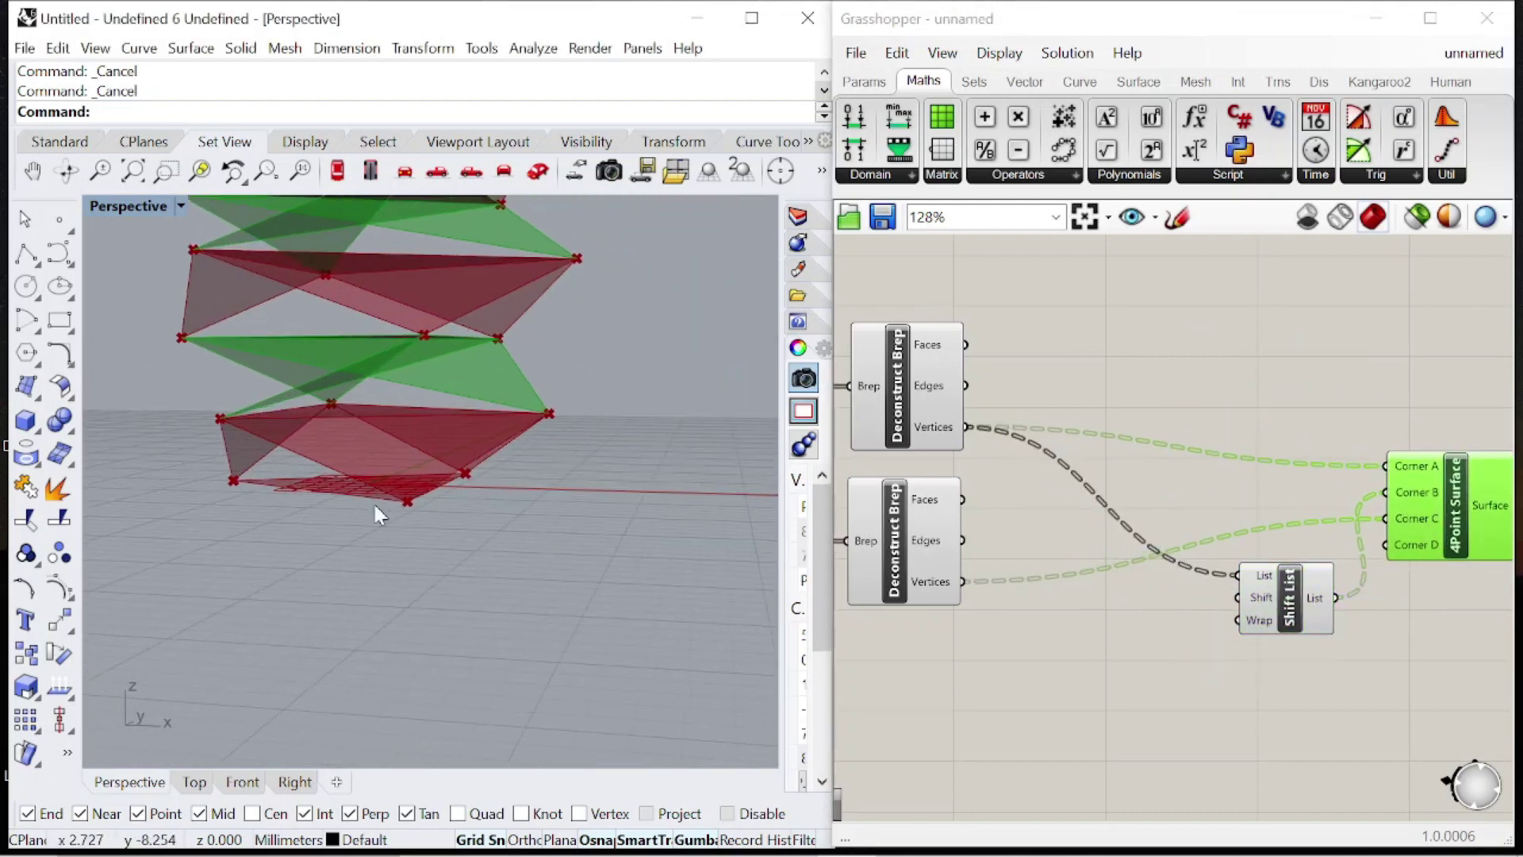
click(953, 691)
mouse_move(265, 452)
right_down()
mouse_move(309, 473)
mouse_move(376, 459)
mouse_move(219, 460)
mouse_move(255, 459)
right_up()
scroll(1094, 536, down, 2)
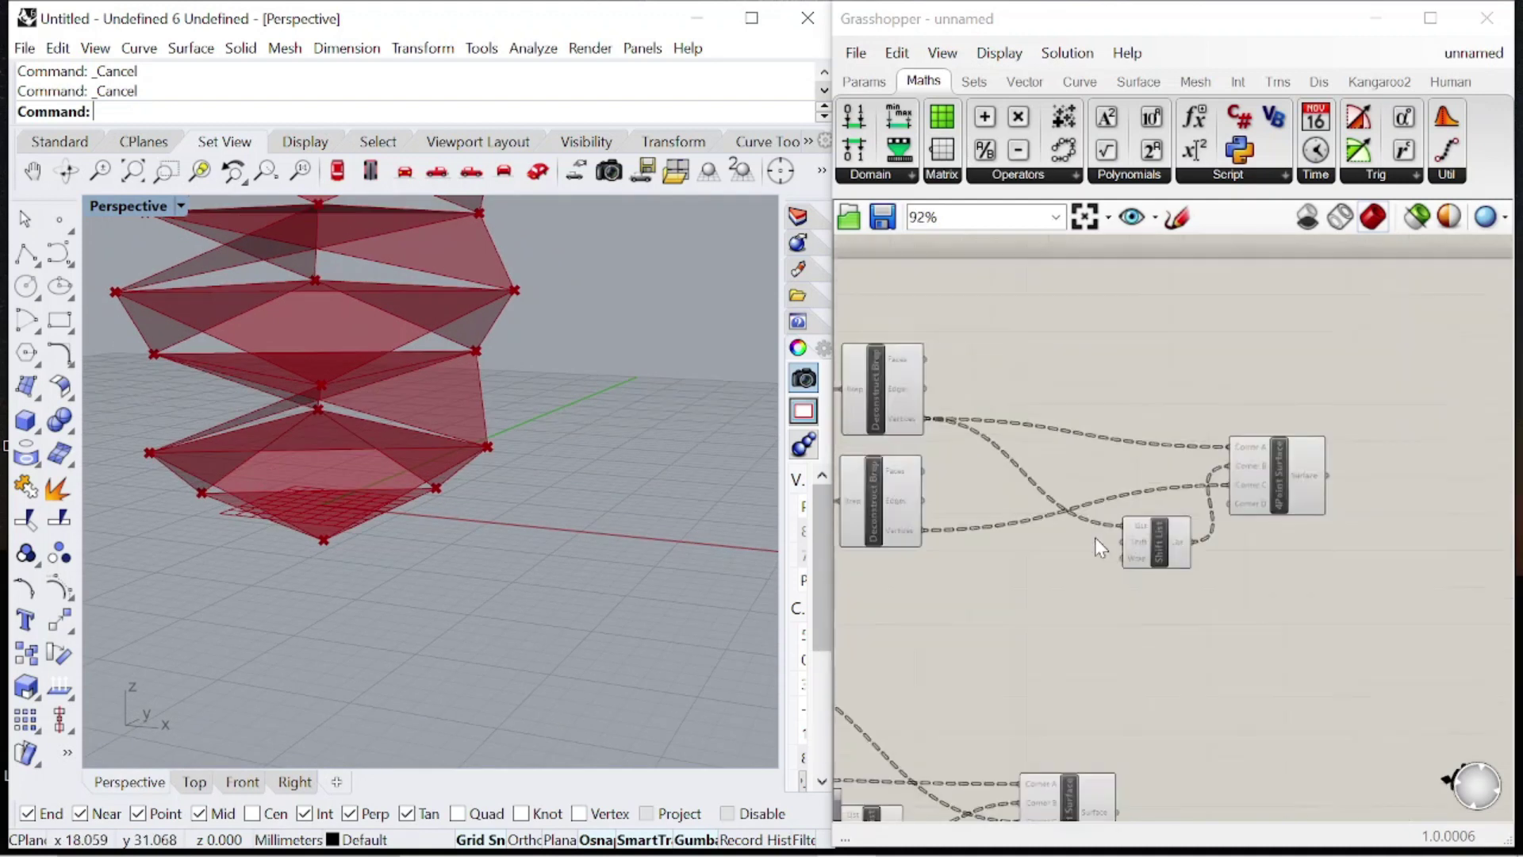
scroll(1094, 536, up, 6)
double_click(1103, 539)
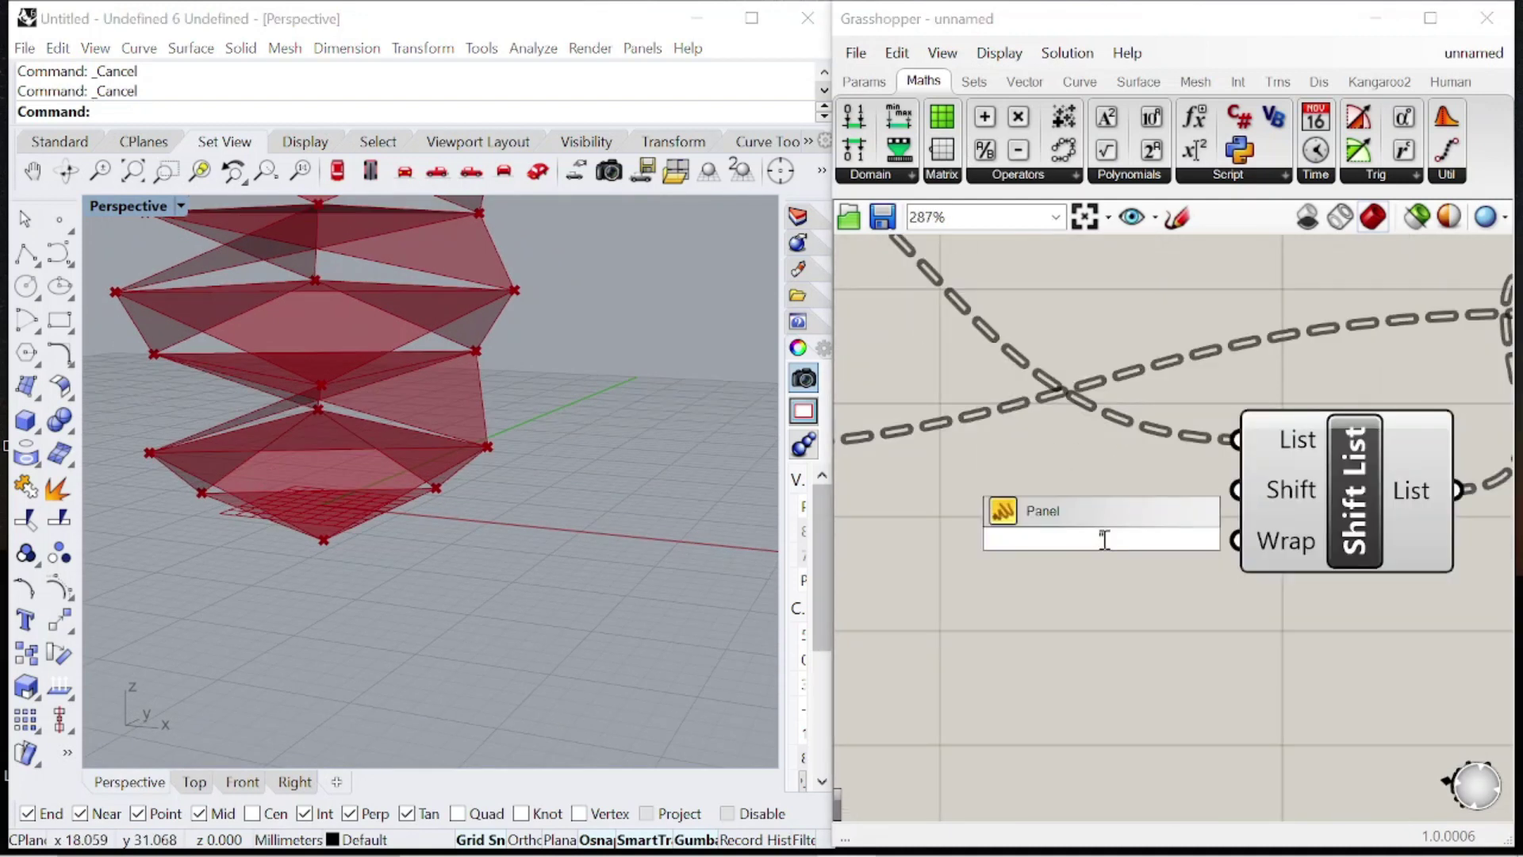
text(-1)
key(Return)
drag(1241, 480, 1237, 487)
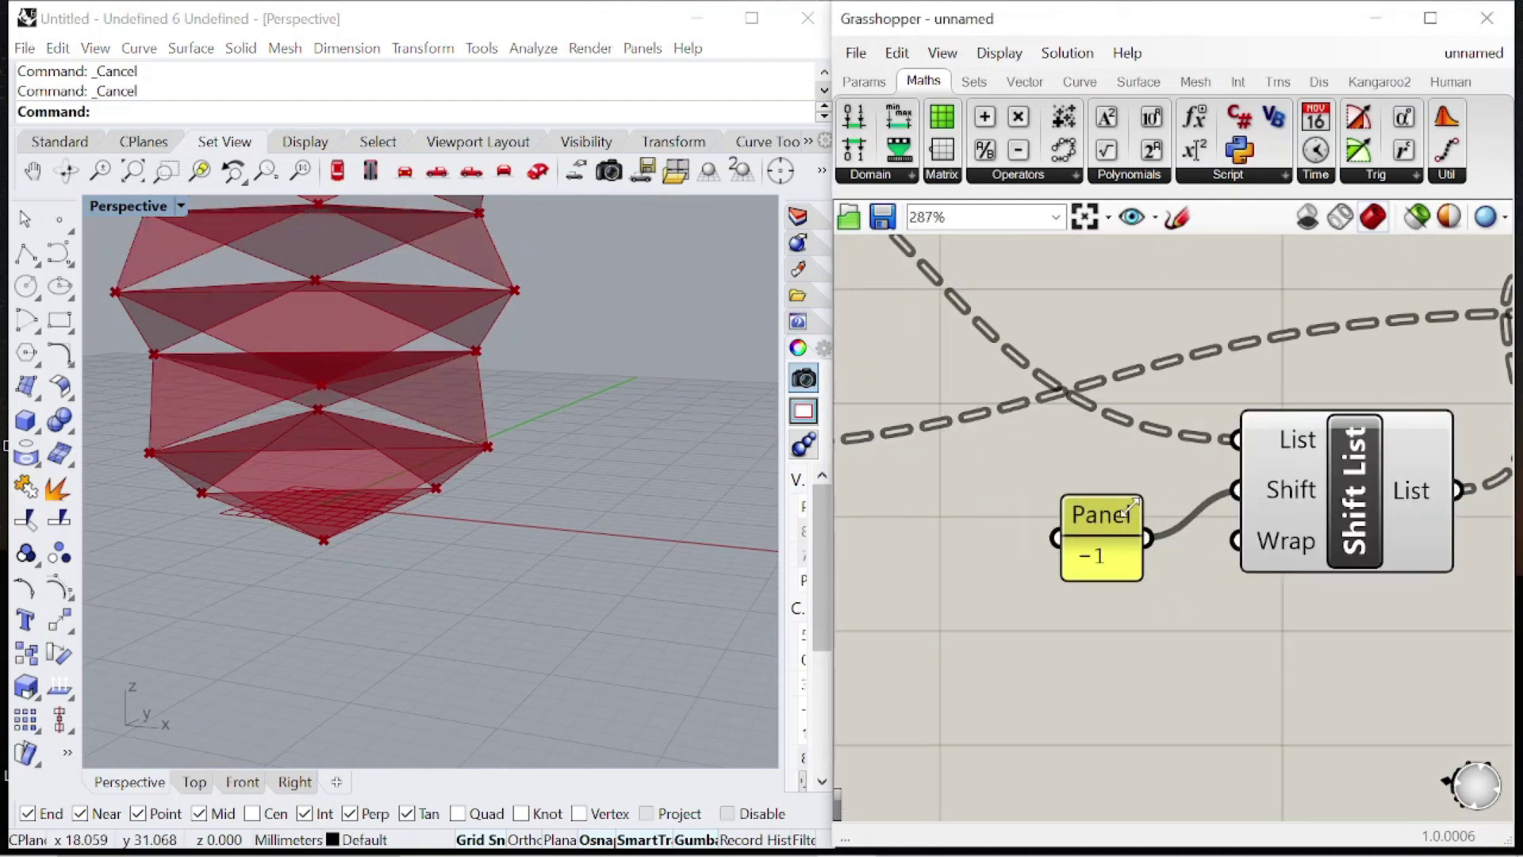
Move the new 4Point Surface, its Shift List and the -1 Panel together closer to the Deconstruct Brep components.
right_drag(339, 512, 475, 410)
scroll(1006, 441, down, 10)
scroll(1035, 488, up, 5)
scroll(1055, 579, down, 4)
scroll(1054, 578, up, 3)
scroll(1142, 468, down, 3)
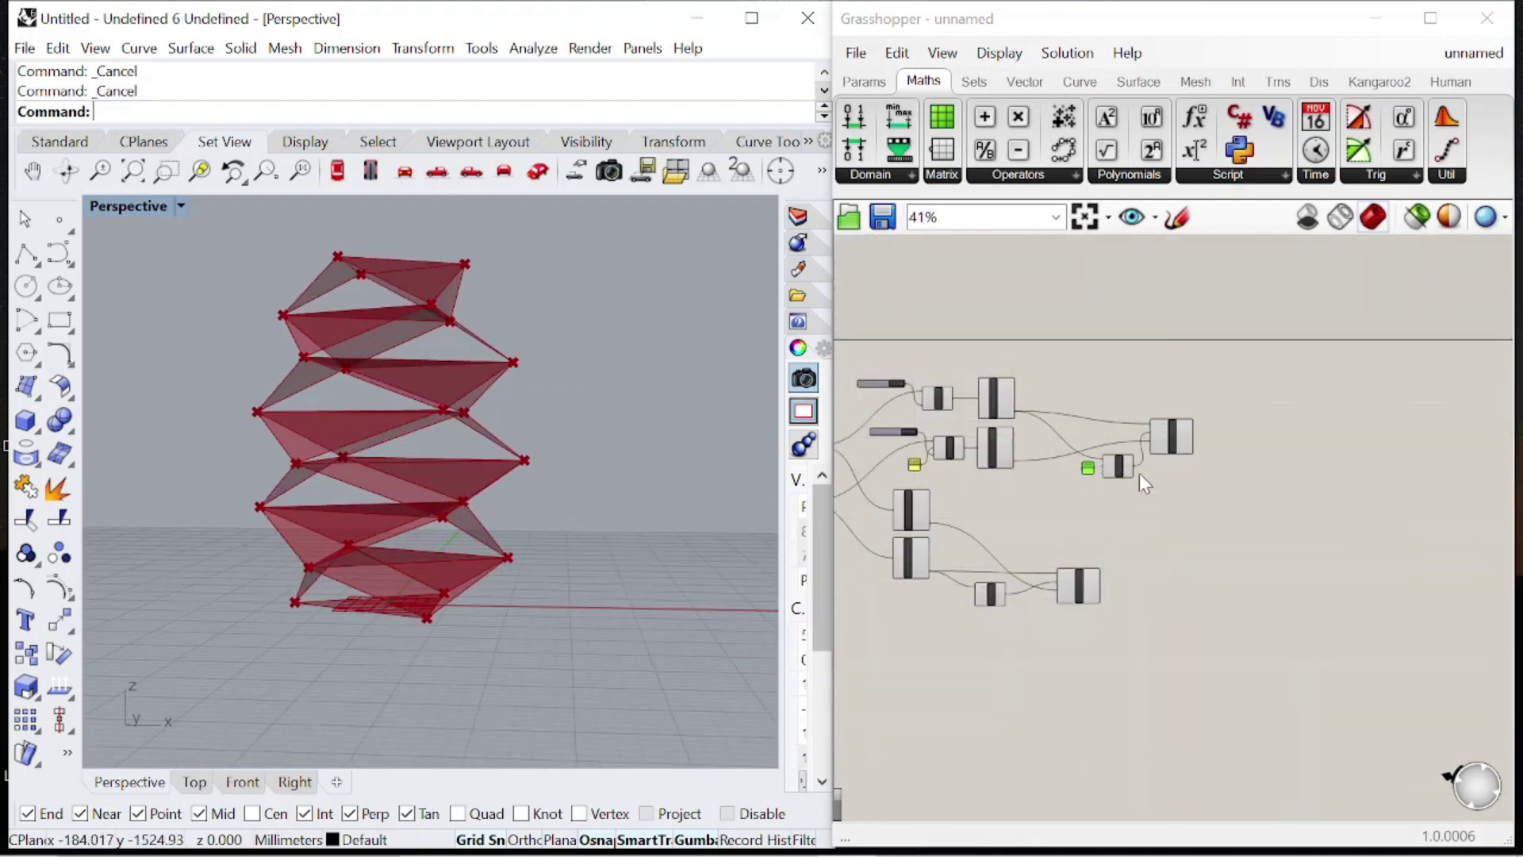
scroll(1140, 473, up, 3)
drag(981, 324, 1307, 527)
drag(1173, 433, 1145, 417)
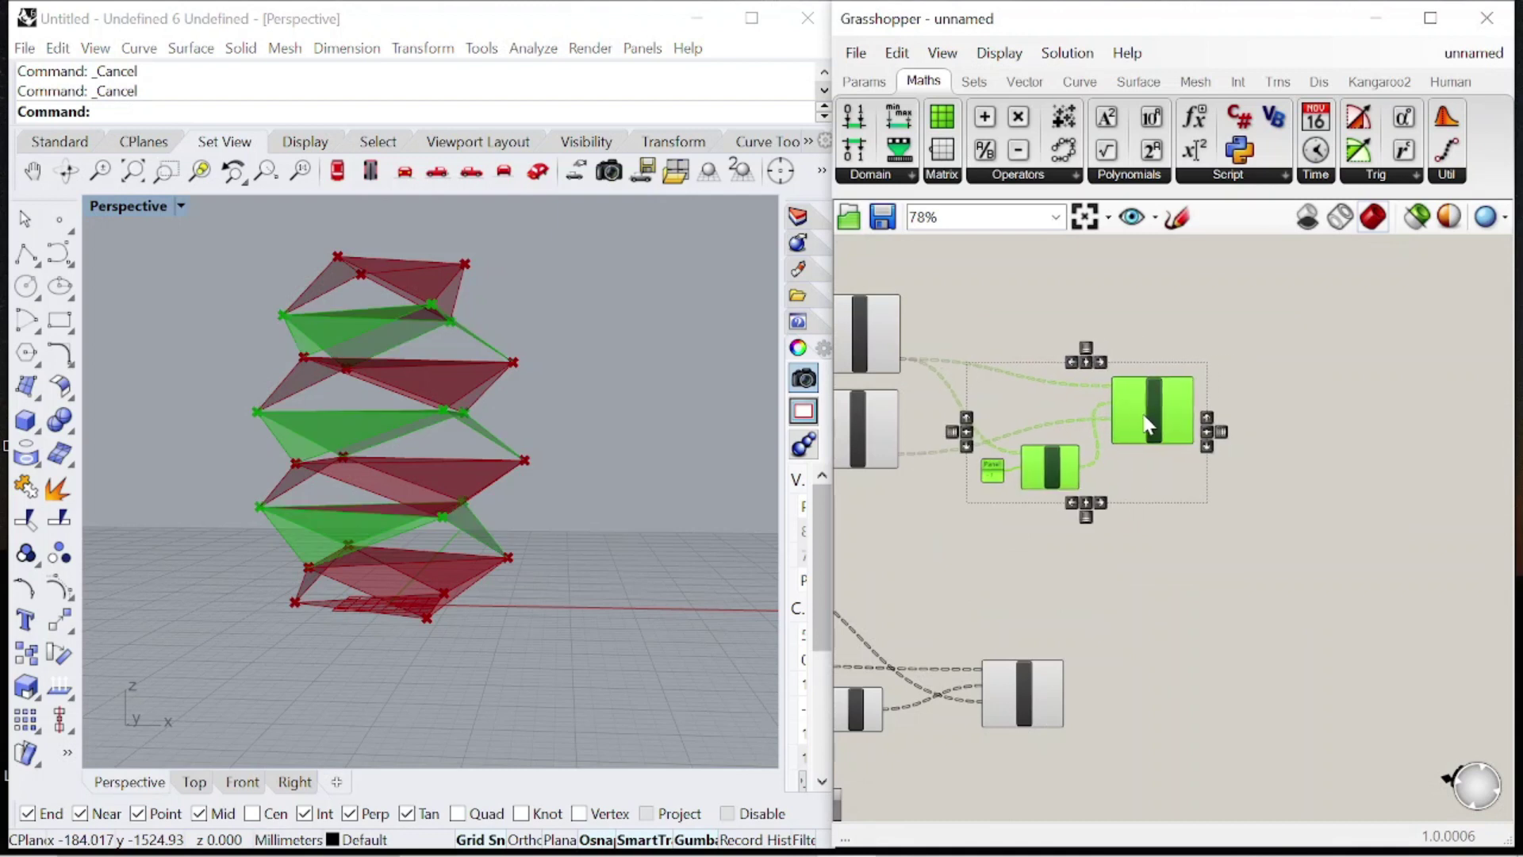
Move the original Deconstruct Breps, Shift List and 4Point Surface together to line up beneath the new facet group.
click(1240, 415)
scroll(1159, 575, down, 2)
drag(983, 628, 955, 604)
click(1118, 599)
drag(1187, 692, 887, 541)
drag(918, 546, 983, 545)
scroll(1019, 553, down, 1)
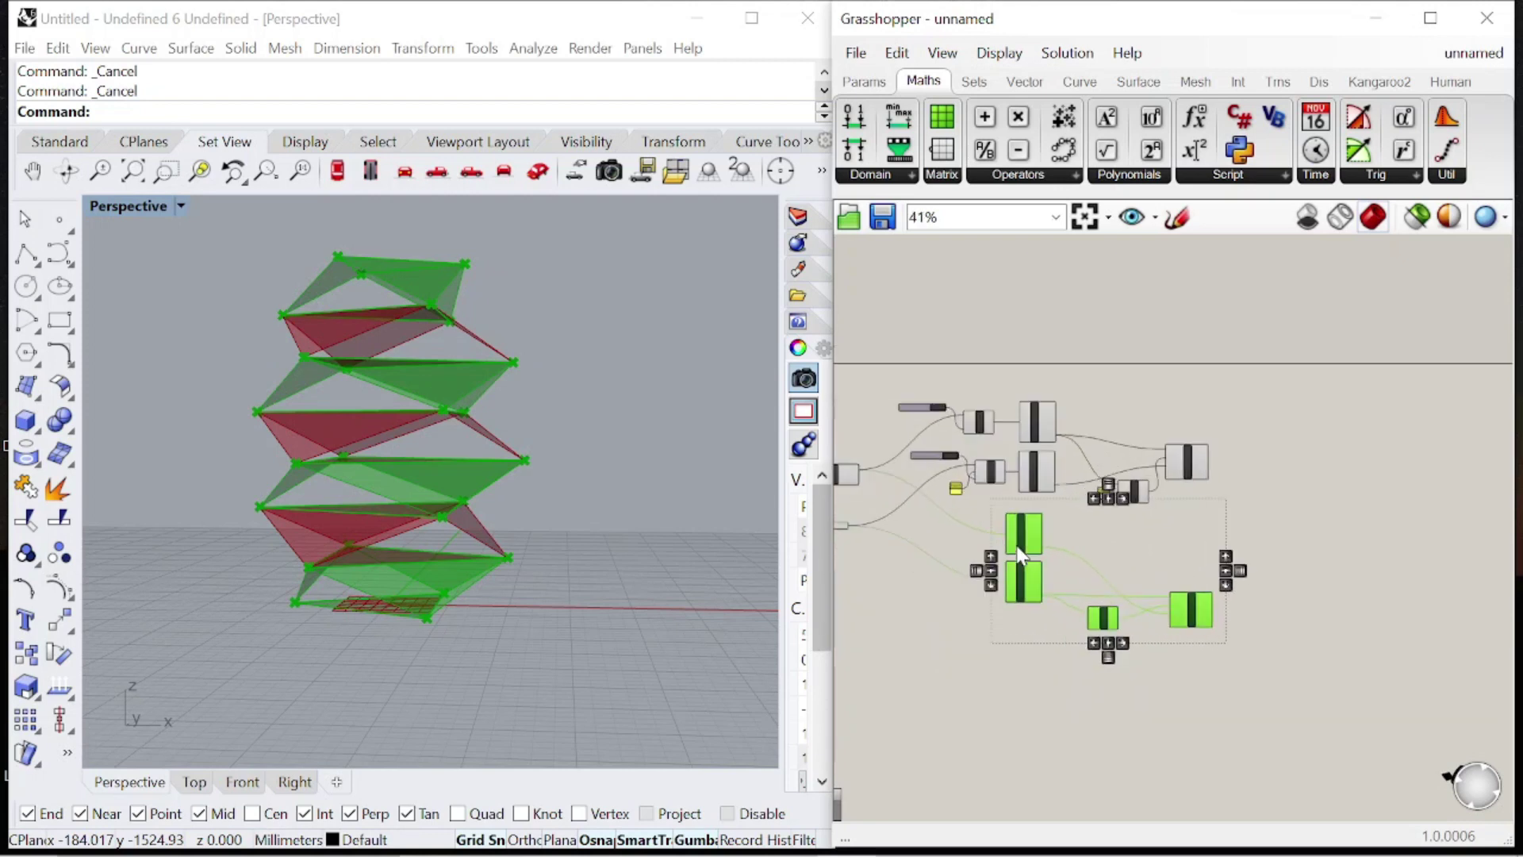
scroll(1019, 553, up, 2)
click(1253, 584)
Add a Custom Preview component and connect both 4Point Surface outputs to its Geometry input.
scroll(1302, 680, up, 3)
click(1268, 660)
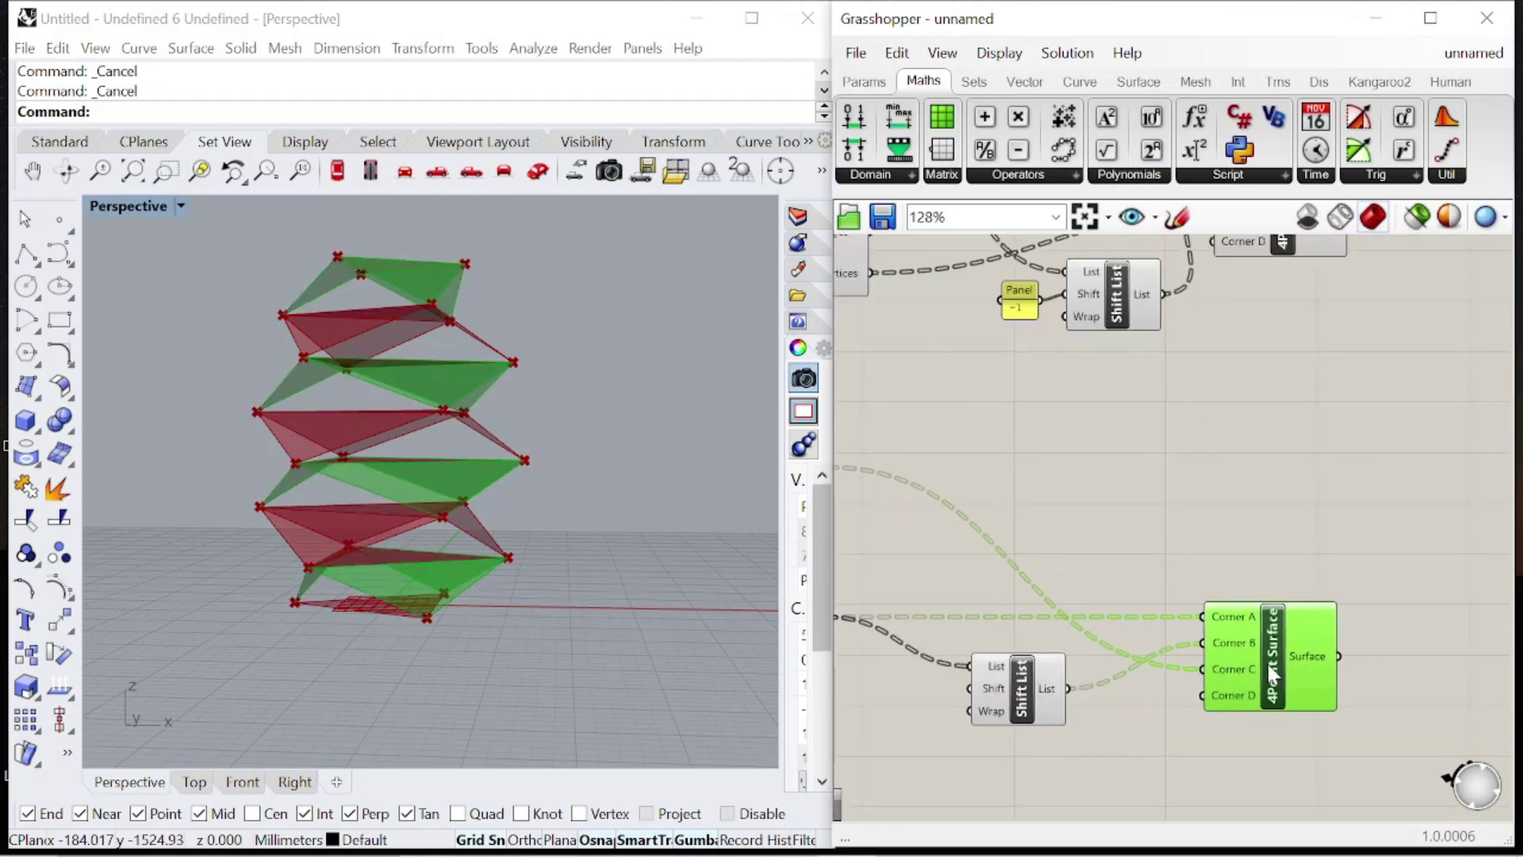
scroll(1268, 660, down, 1)
double_click(1226, 518)
text(previ)
key(Return)
drag(1202, 432, 1400, 536)
scroll(1197, 514, down, 3)
scroll(1397, 535, down, 1)
scroll(1397, 535, up, 6)
Add a Colour Swatch and connect it to the Custom Preview's Material input.
double_click(1304, 653)
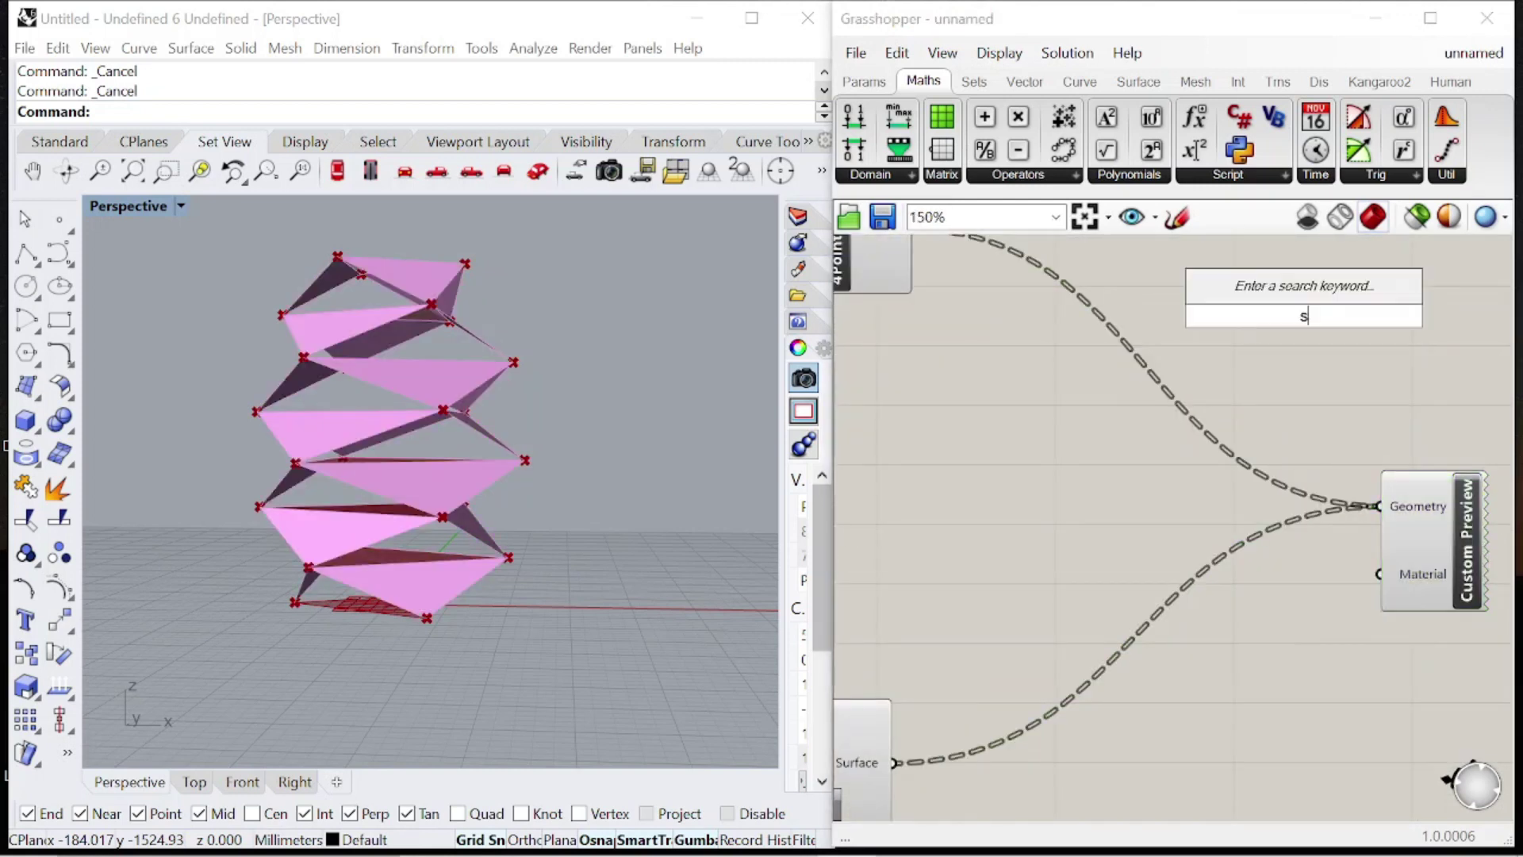
text(swatch)
click(1301, 624)
scroll(1400, 668, up, 3)
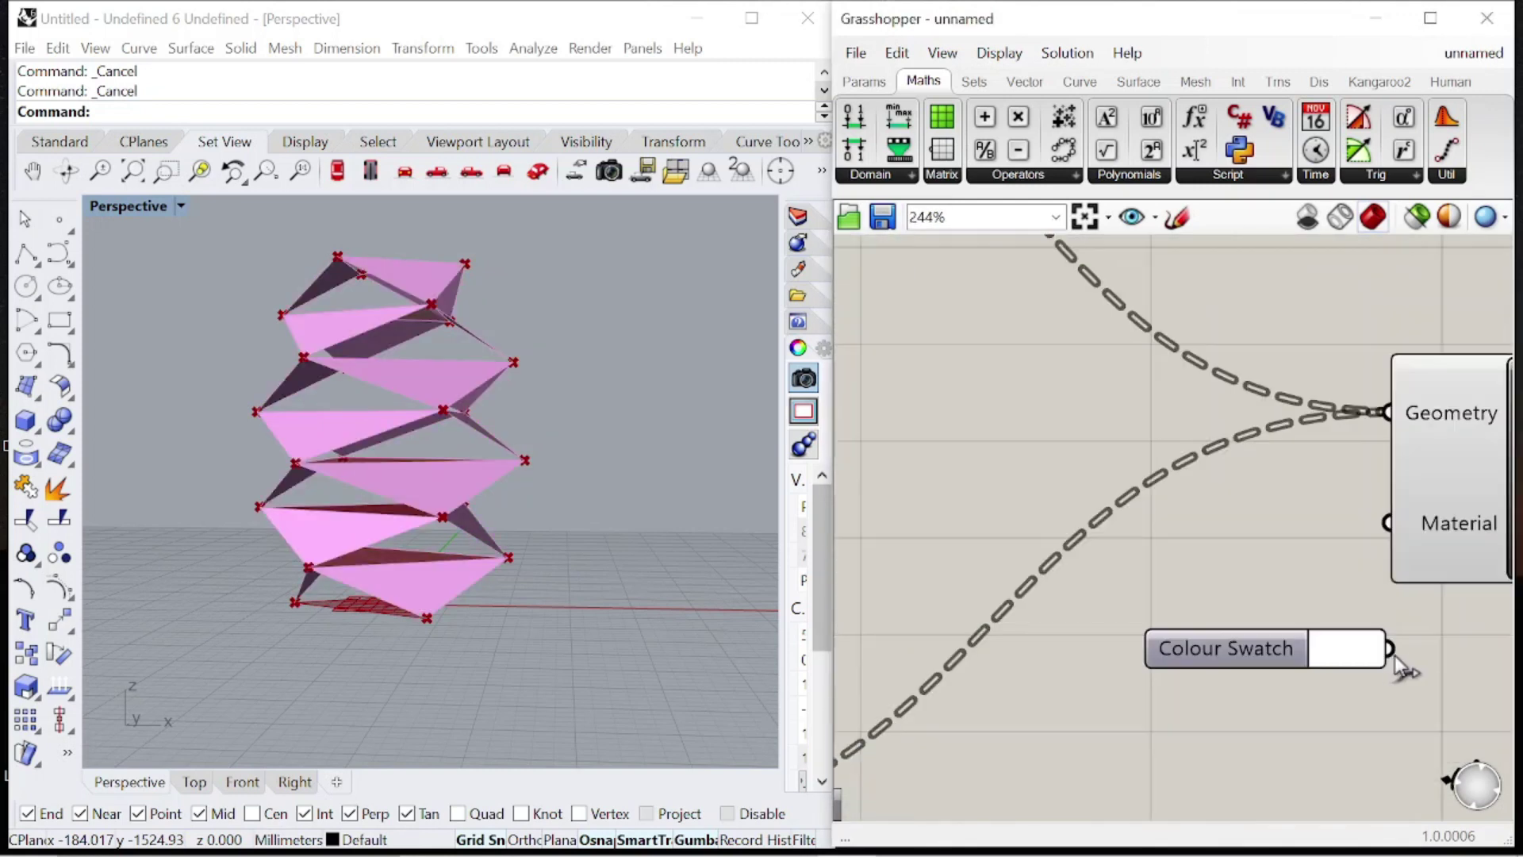
drag(1389, 524, 1389, 524)
Set the Colour Swatch to a lime green with Hue 79°, Sat 68 and Val 79.
double_click(1341, 655)
mouse_move(1441, 688)
mouse_down()
mouse_move(1460, 694)
mouse_move(1497, 657)
mouse_move(1462, 691)
mouse_up()
drag(1355, 645, 1334, 551)
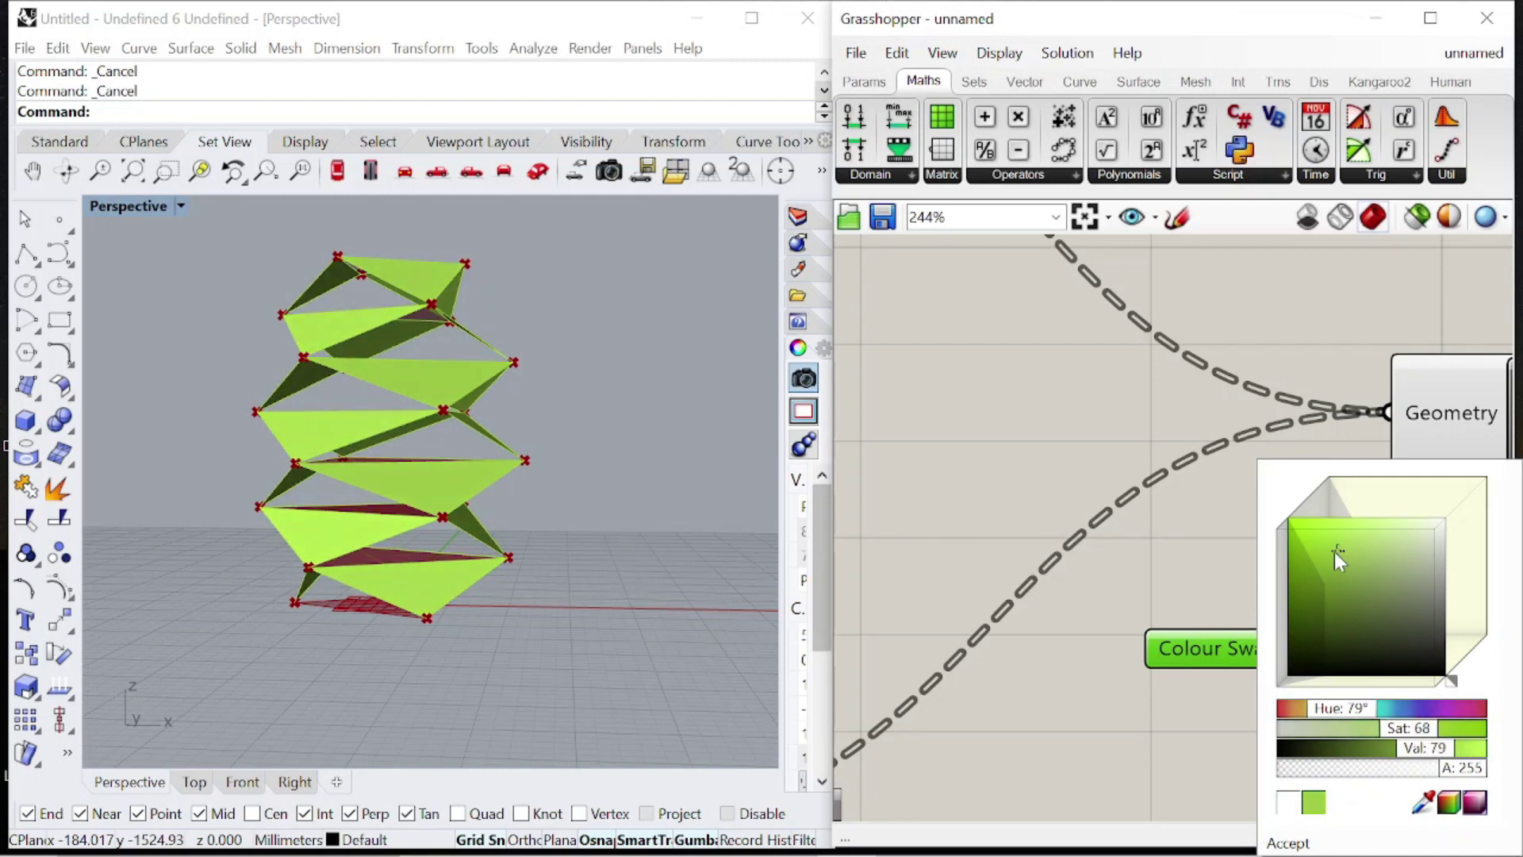
Disable the preview of the components upstream of Custom Preview, leaving only the coloured facets displayed.
scroll(1384, 515, down, 10)
drag(1228, 626, 1008, 395)
middle_click(1078, 380)
click(1134, 415)
click(976, 333)
right_drag(334, 373, 393, 464)
Add a Surface parameter beside the original Deconstruct Brep components.
scroll(967, 499, up, 8)
click(1149, 448)
middle_click(1148, 446)
click(1190, 479)
click(1220, 482)
double_click(1195, 480)
text(surface)
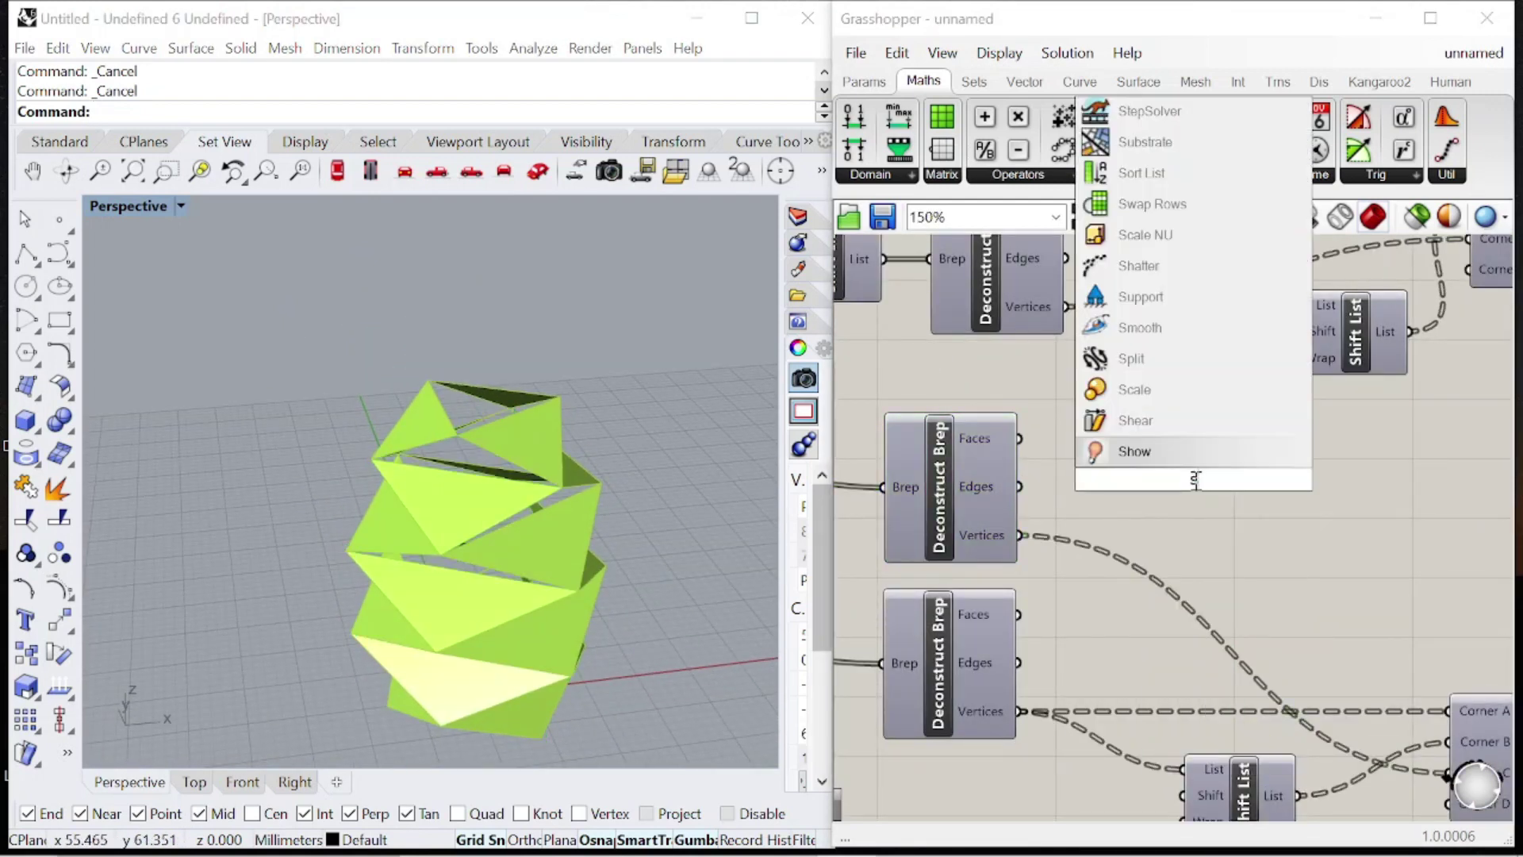
key(Return)
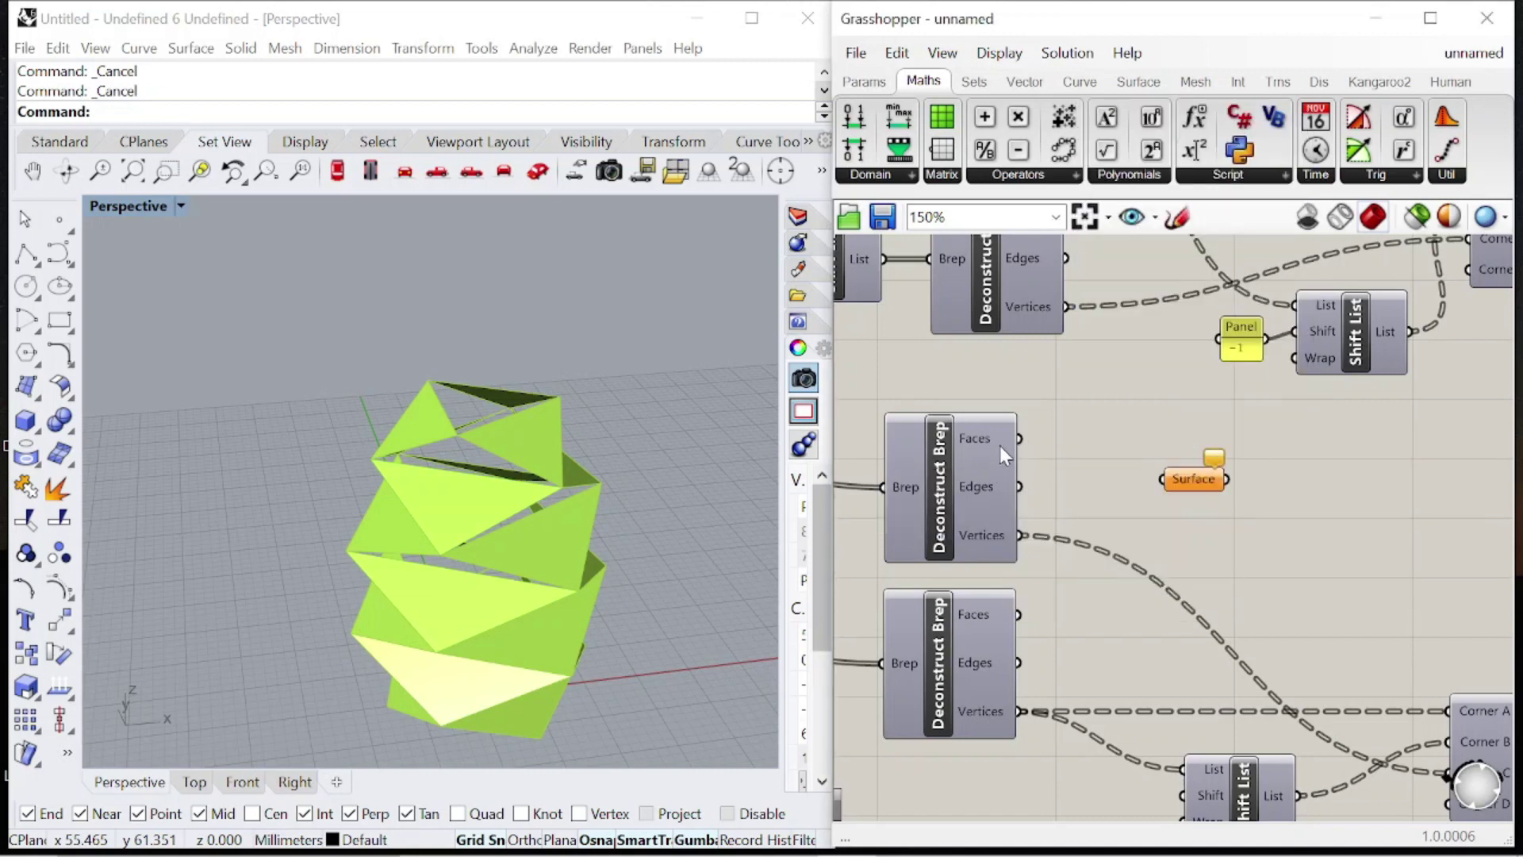
Feed the Faces outputs of the two original Deconstruct Brep components into two separate Surface parameters.
drag(1165, 469, 1324, 478)
scroll(1099, 484, down, 5)
scroll(1182, 480, up, 7)
scroll(1103, 511, down, 1)
scroll(1110, 516, up, 3)
scroll(998, 502, down, 5)
scroll(1155, 518, up, 4)
click(1154, 517)
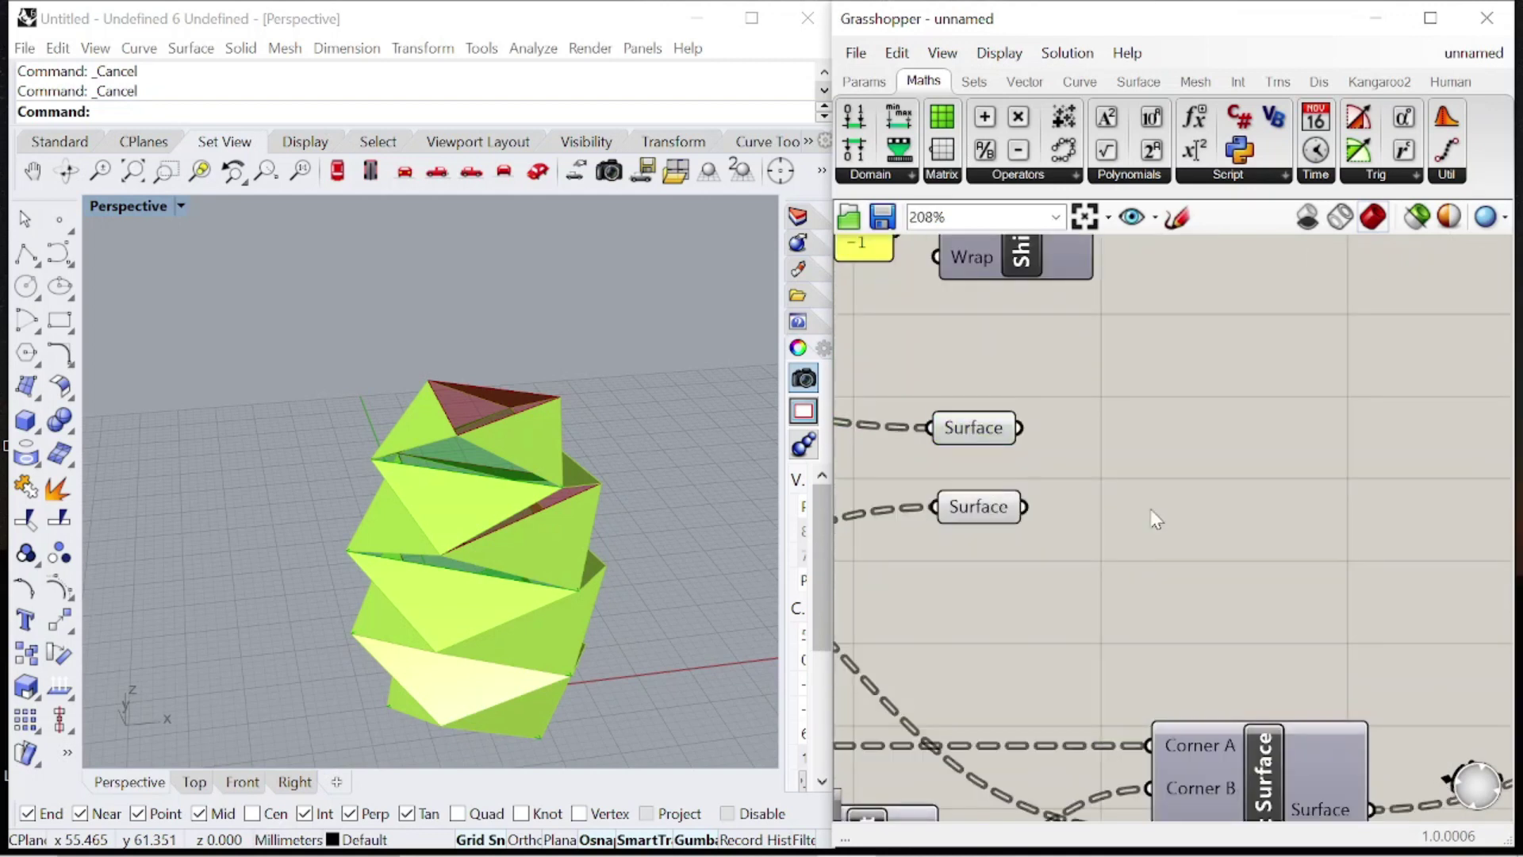
Add an Extrude component and connect both Surface parameters to its Base input.
double_click(1152, 512)
text(extrude)
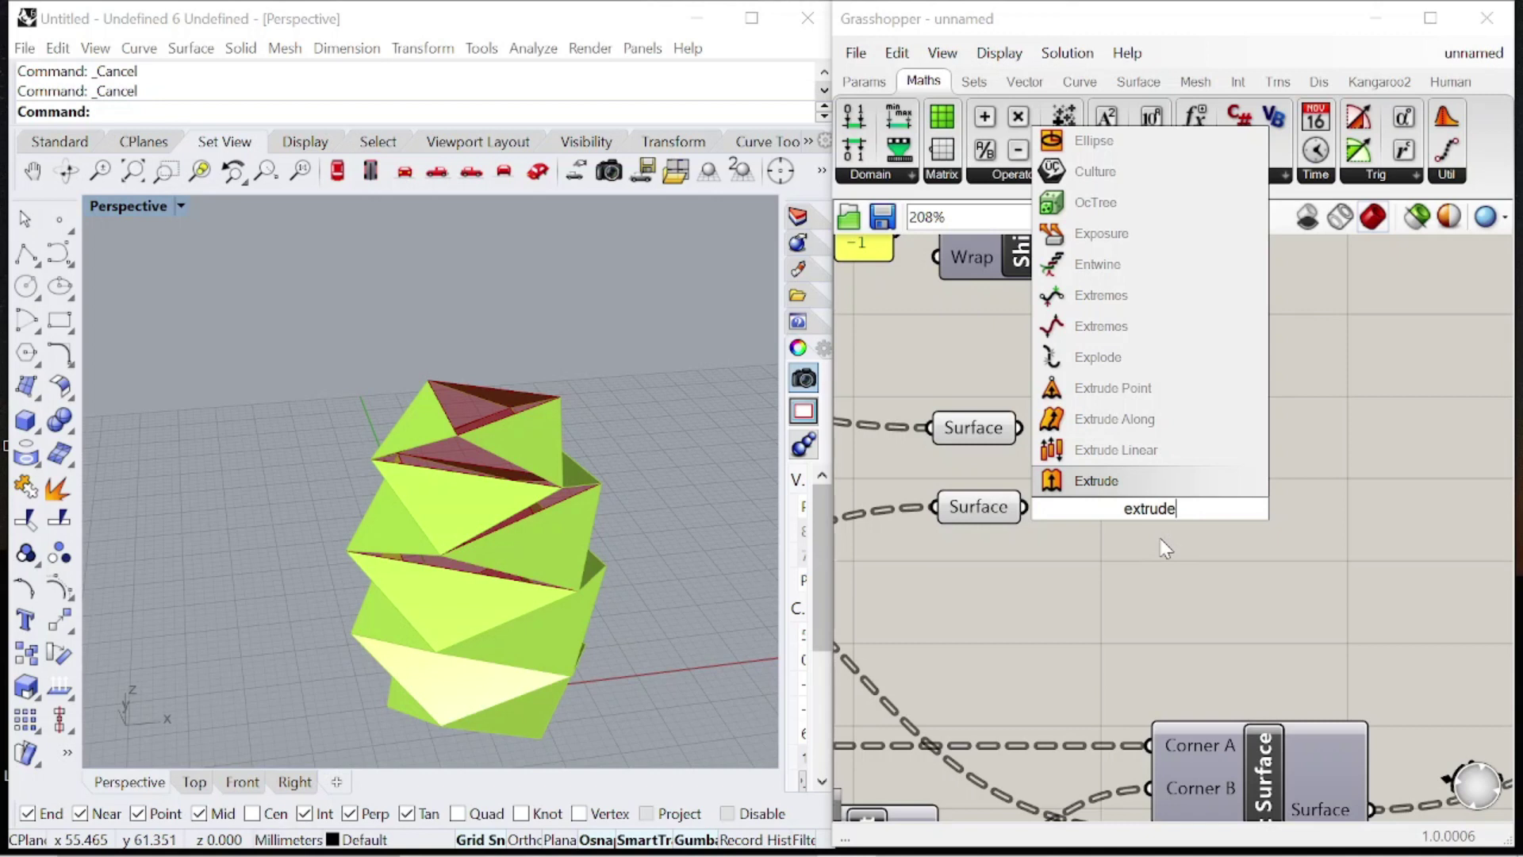
click(1126, 482)
drag(1041, 476, 1038, 481)
drag(1083, 508, 1268, 489)
scroll(964, 489, down, 3)
scroll(1135, 490, up, 3)
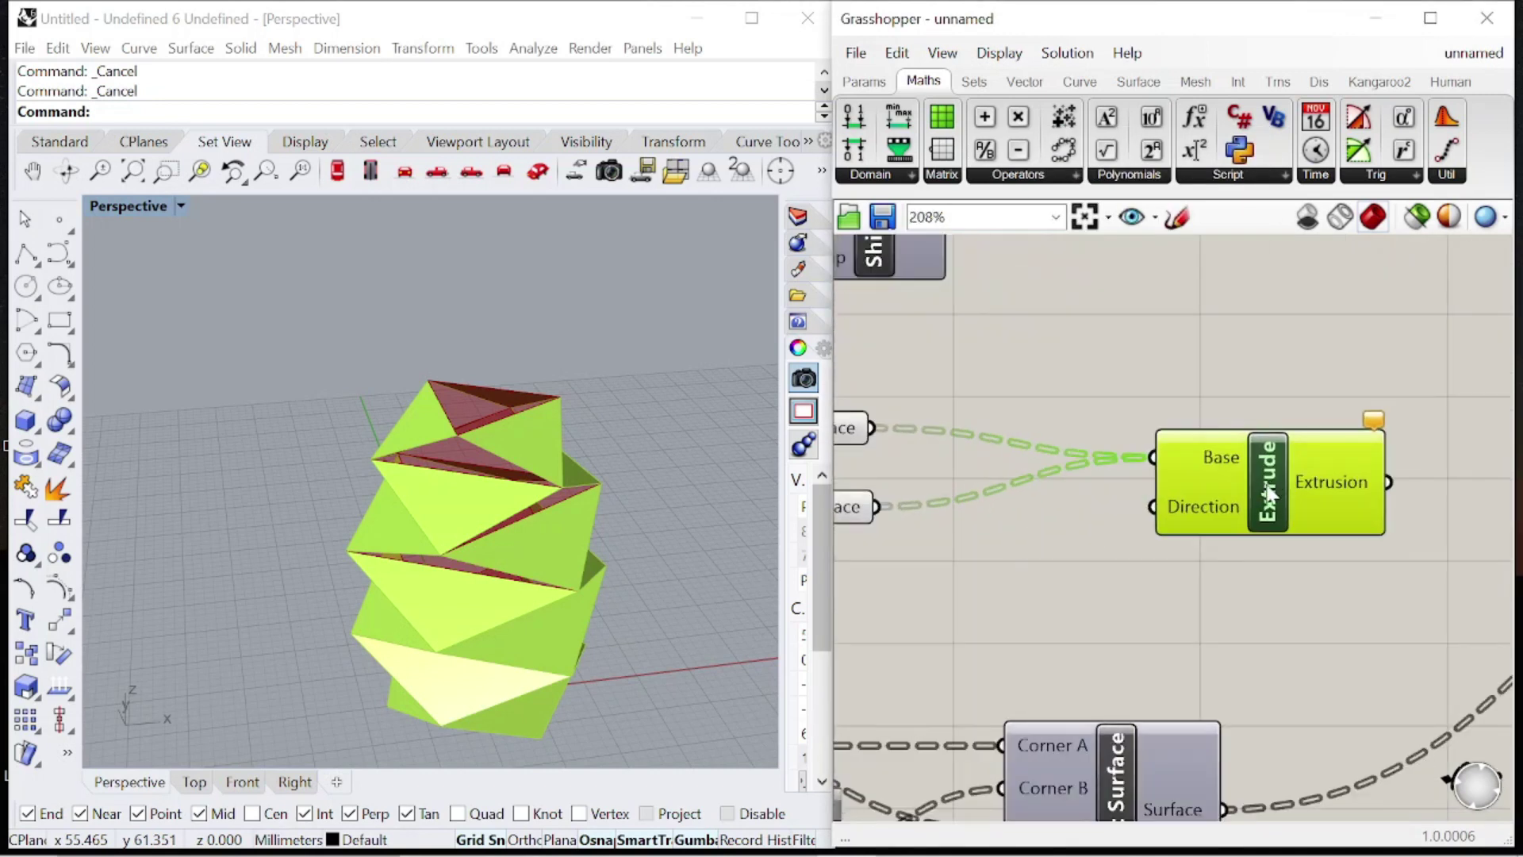
Add a Unit Z vector and connect it to the Extrude component's Direction input.
double_click(1131, 593)
text(z)
click(1130, 566)
drag(1252, 573, 1154, 507)
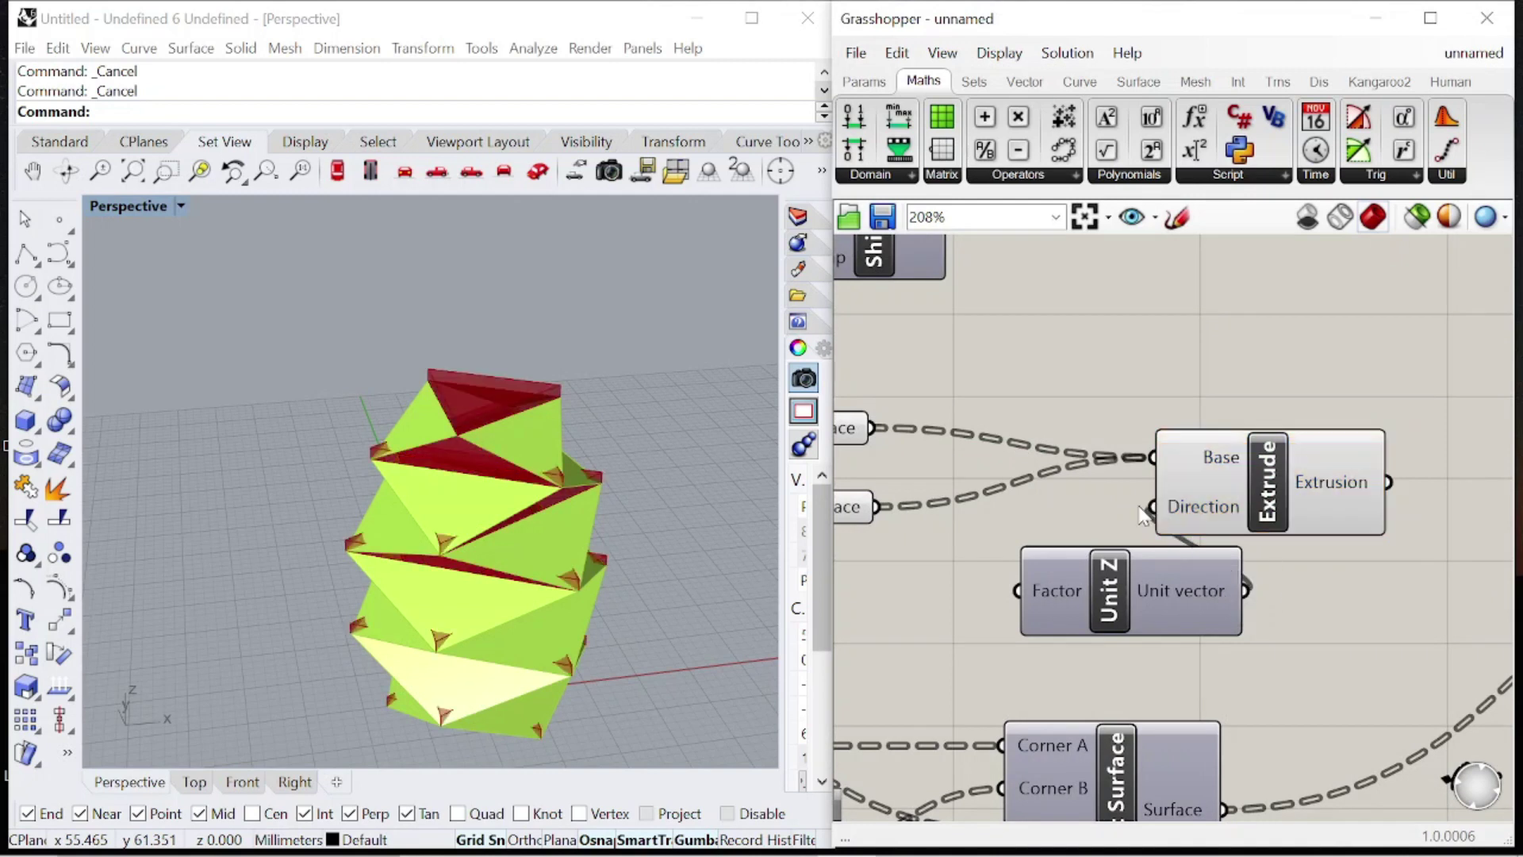
Arrange the Surface parameters in a tidy stack and space Unit Z and Extrude along the same row.
scroll(1151, 502, down, 5)
scroll(1237, 555, up, 3)
drag(1216, 436, 1301, 437)
scroll(1341, 437, down, 4)
scroll(1236, 470, up, 3)
click(1235, 466)
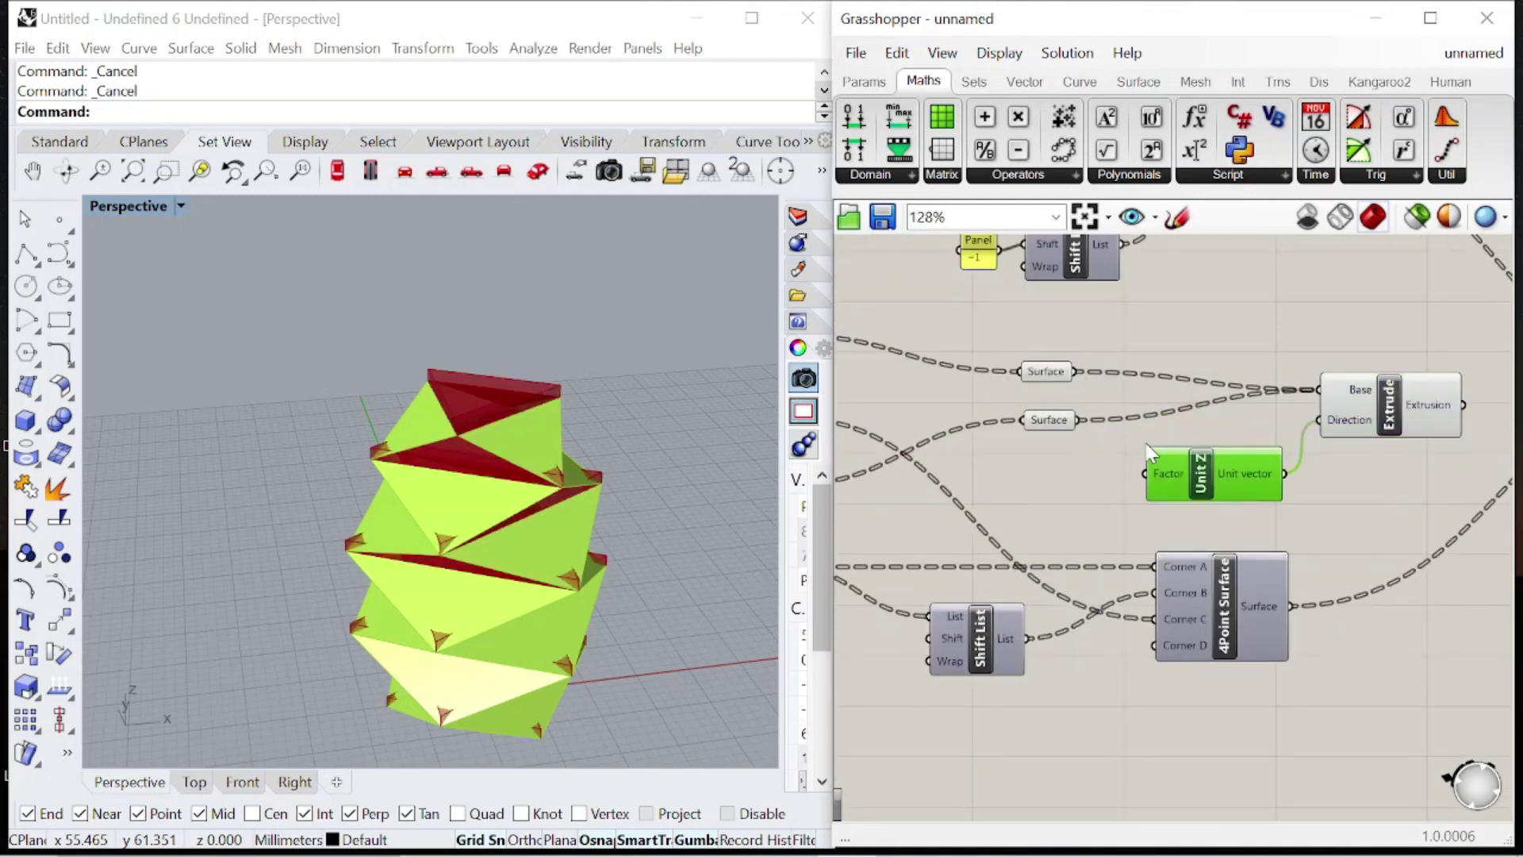
scroll(1228, 485, down, 4)
scroll(1101, 406, up, 3)
drag(1069, 426, 1079, 399)
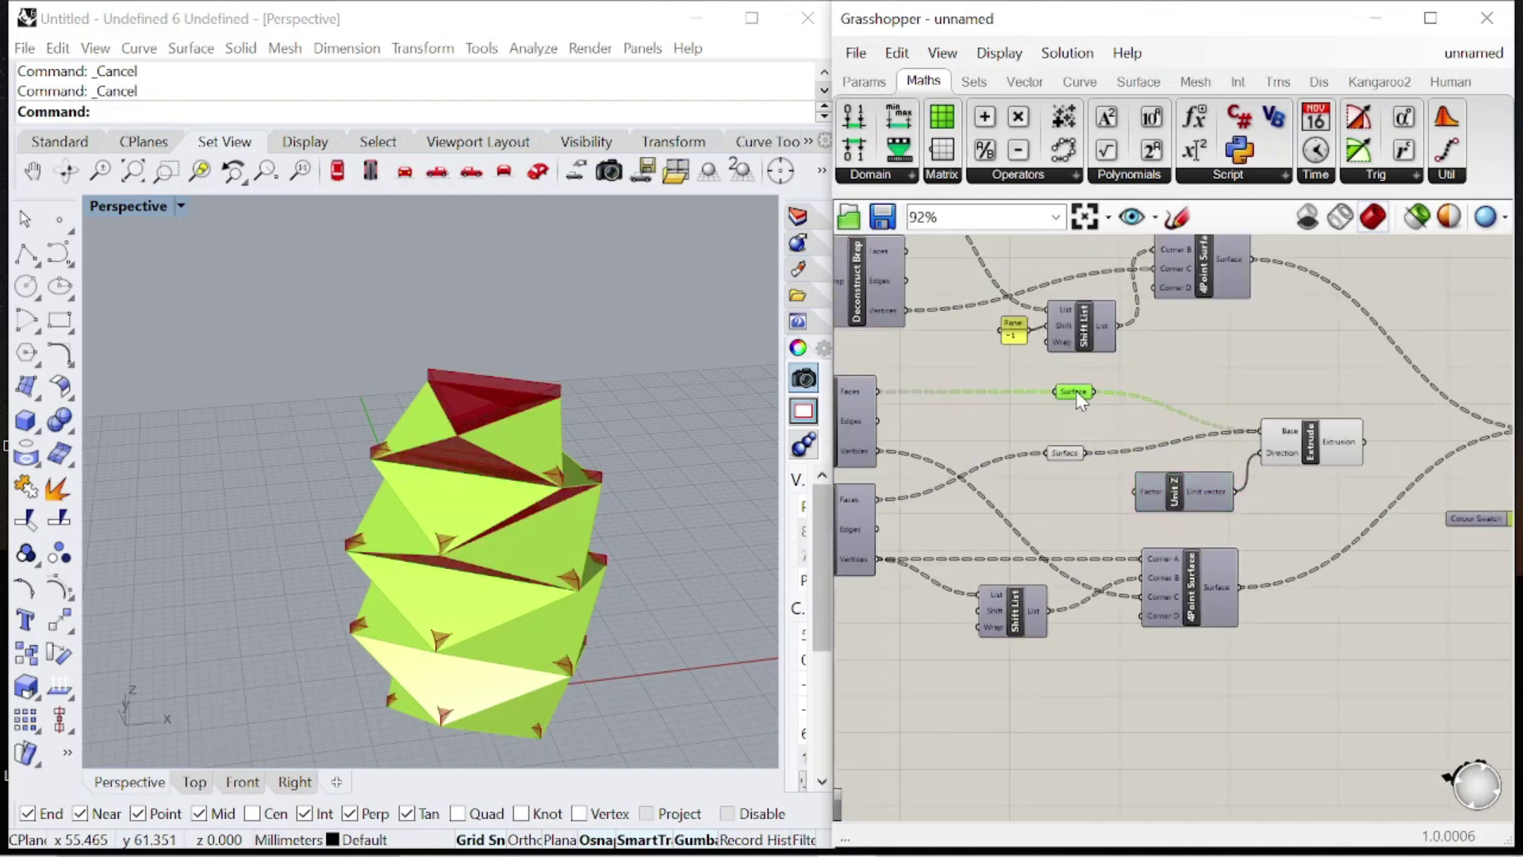
drag(1070, 456, 1030, 387)
drag(1303, 459, 1323, 438)
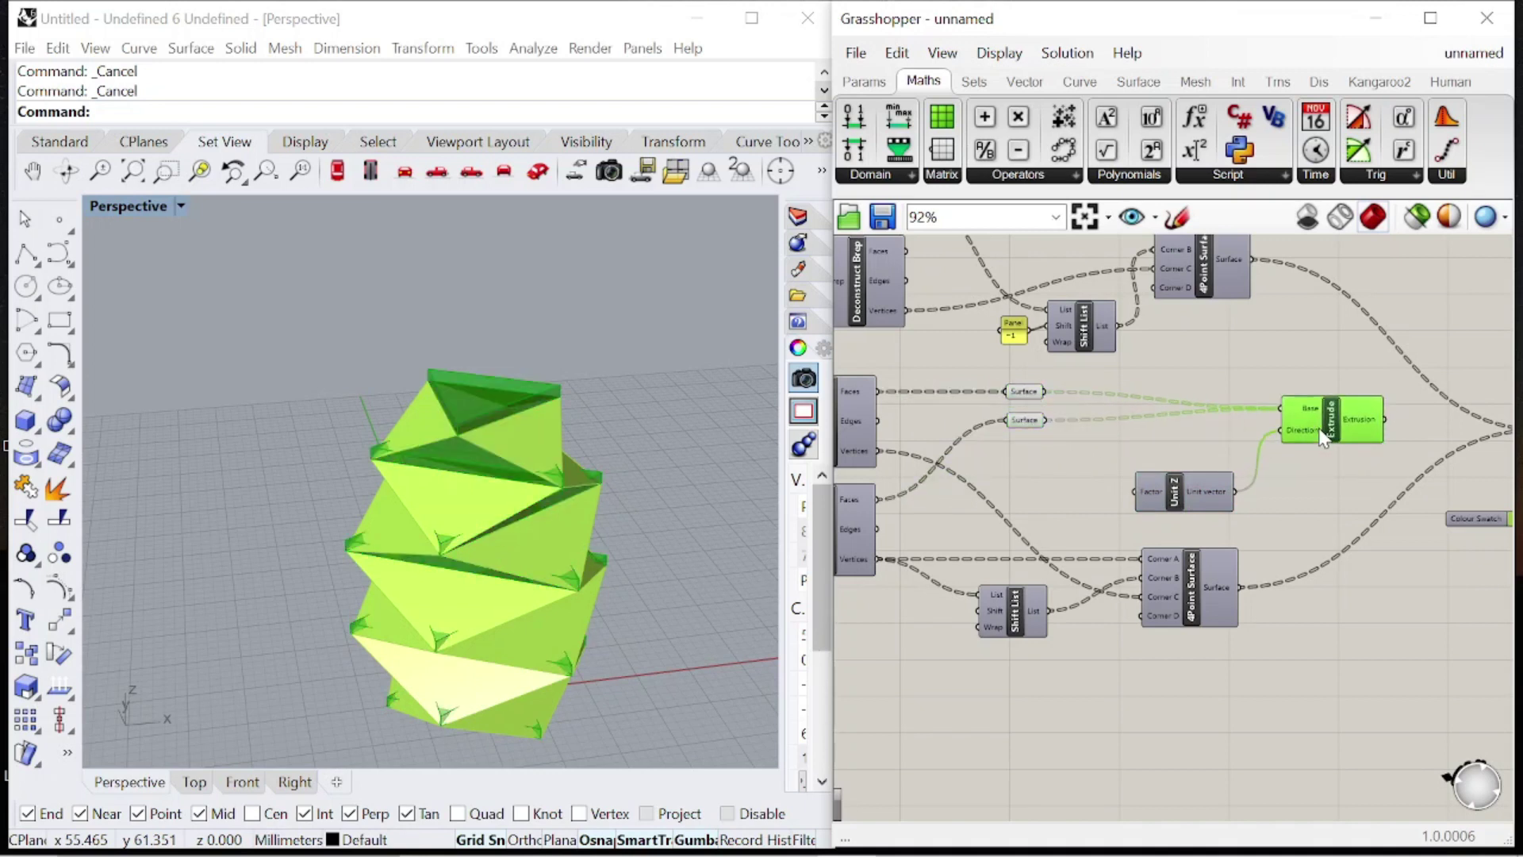
scroll(1174, 498, up, 4)
drag(1206, 486, 1247, 409)
Add a decimal Number Slider starting at 0.00 and feed it into a new Negative component's Value input.
double_click(1050, 488)
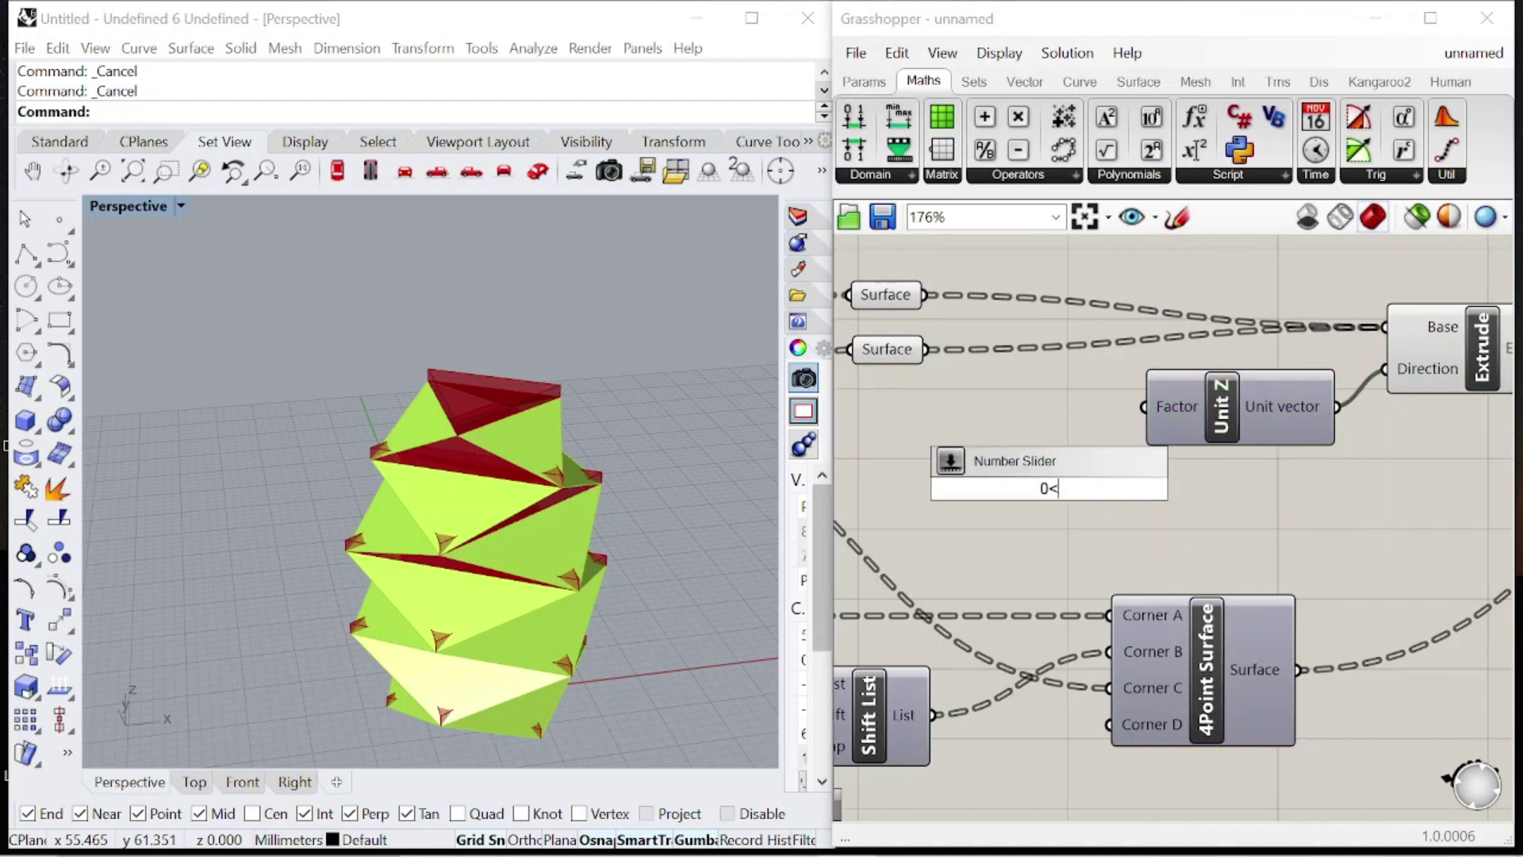
key(Return)
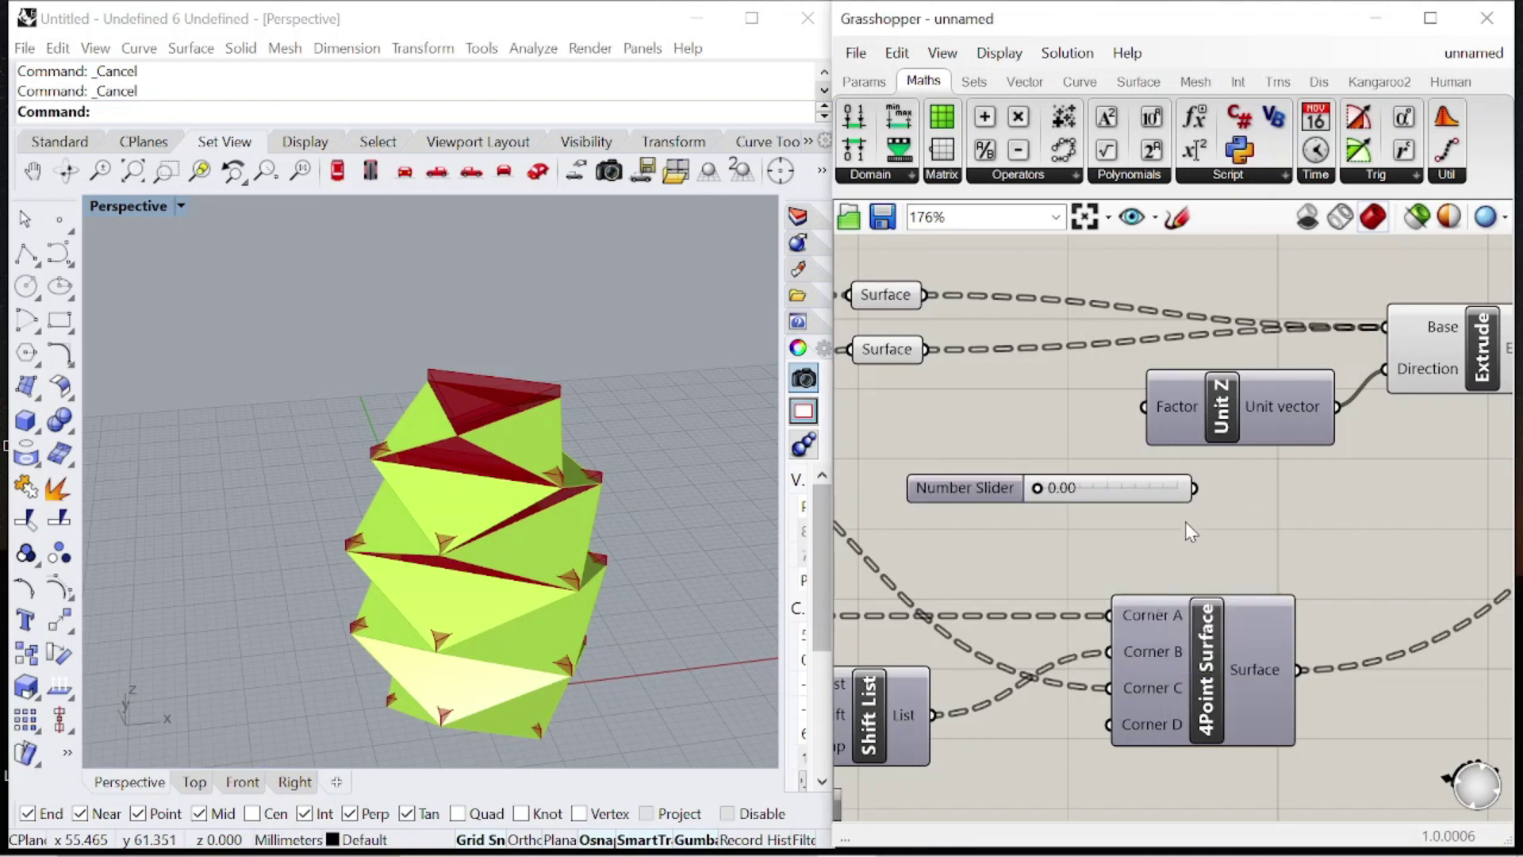
scroll(1270, 460, down, 1)
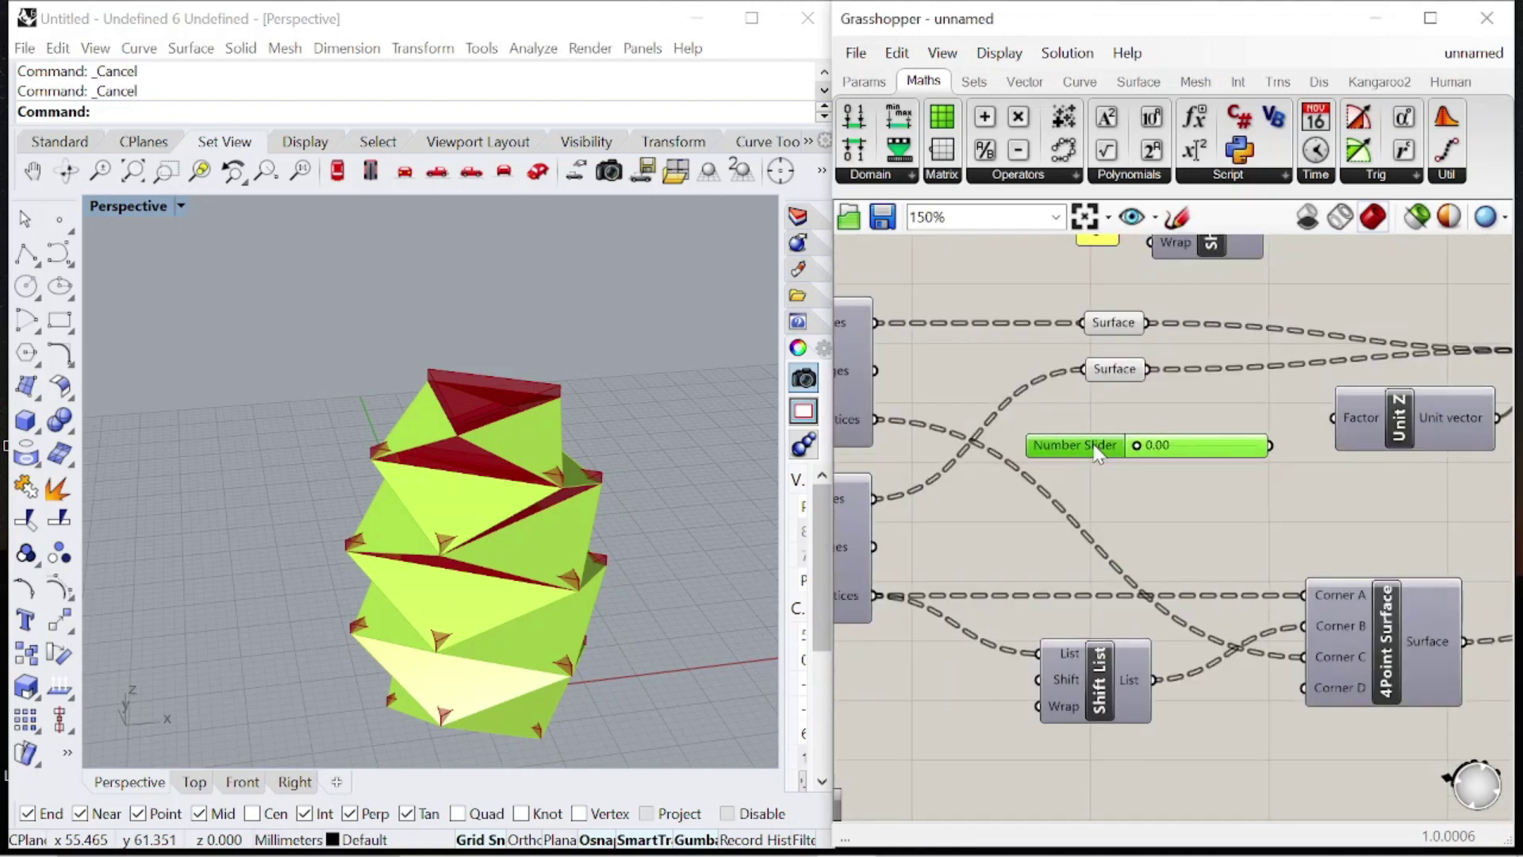
double_click(1211, 509)
text(negat)
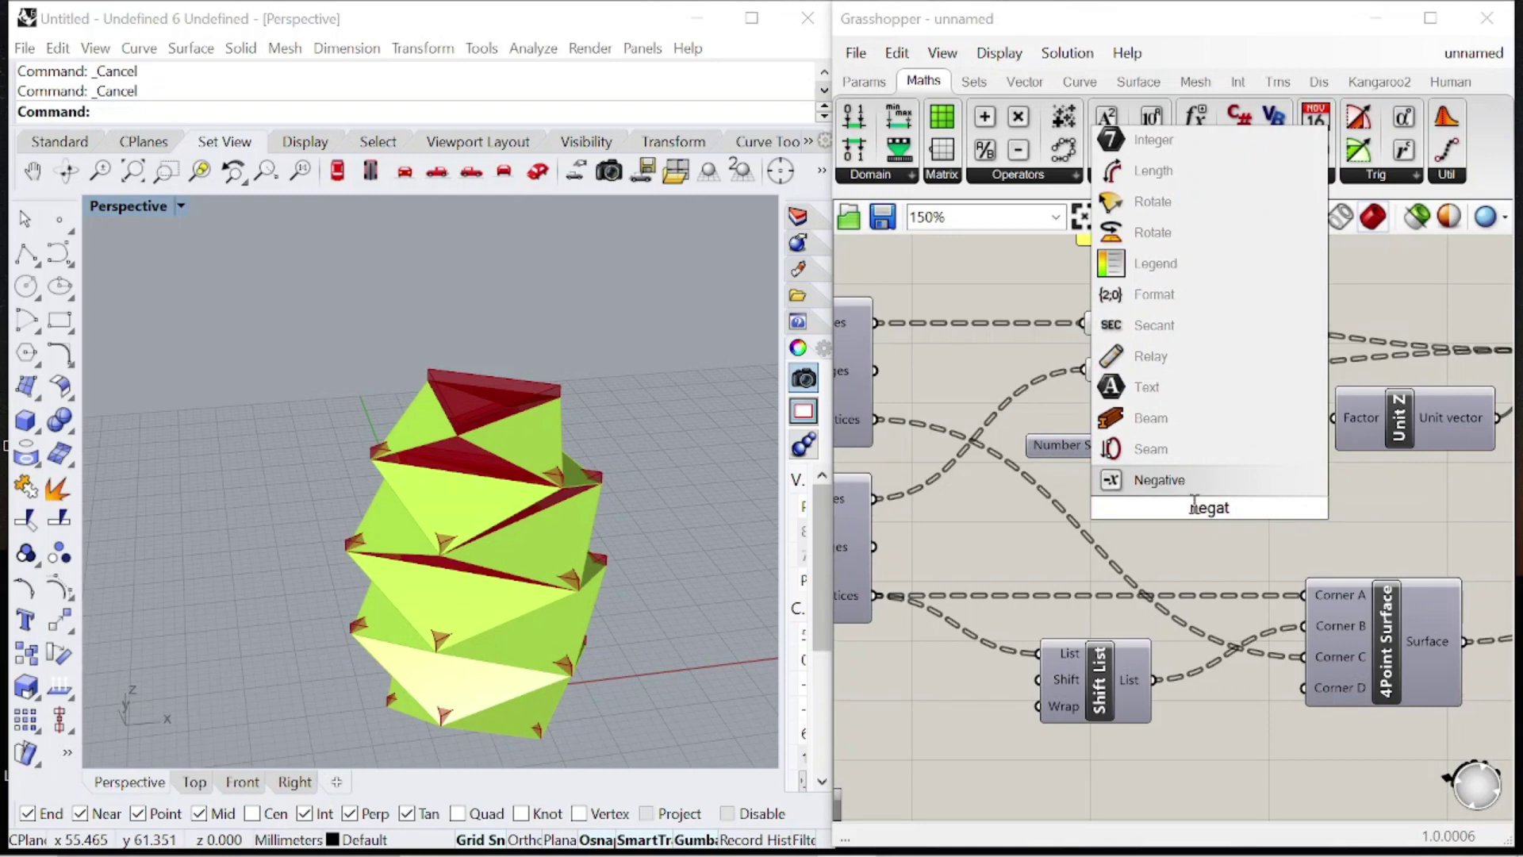
click(1230, 482)
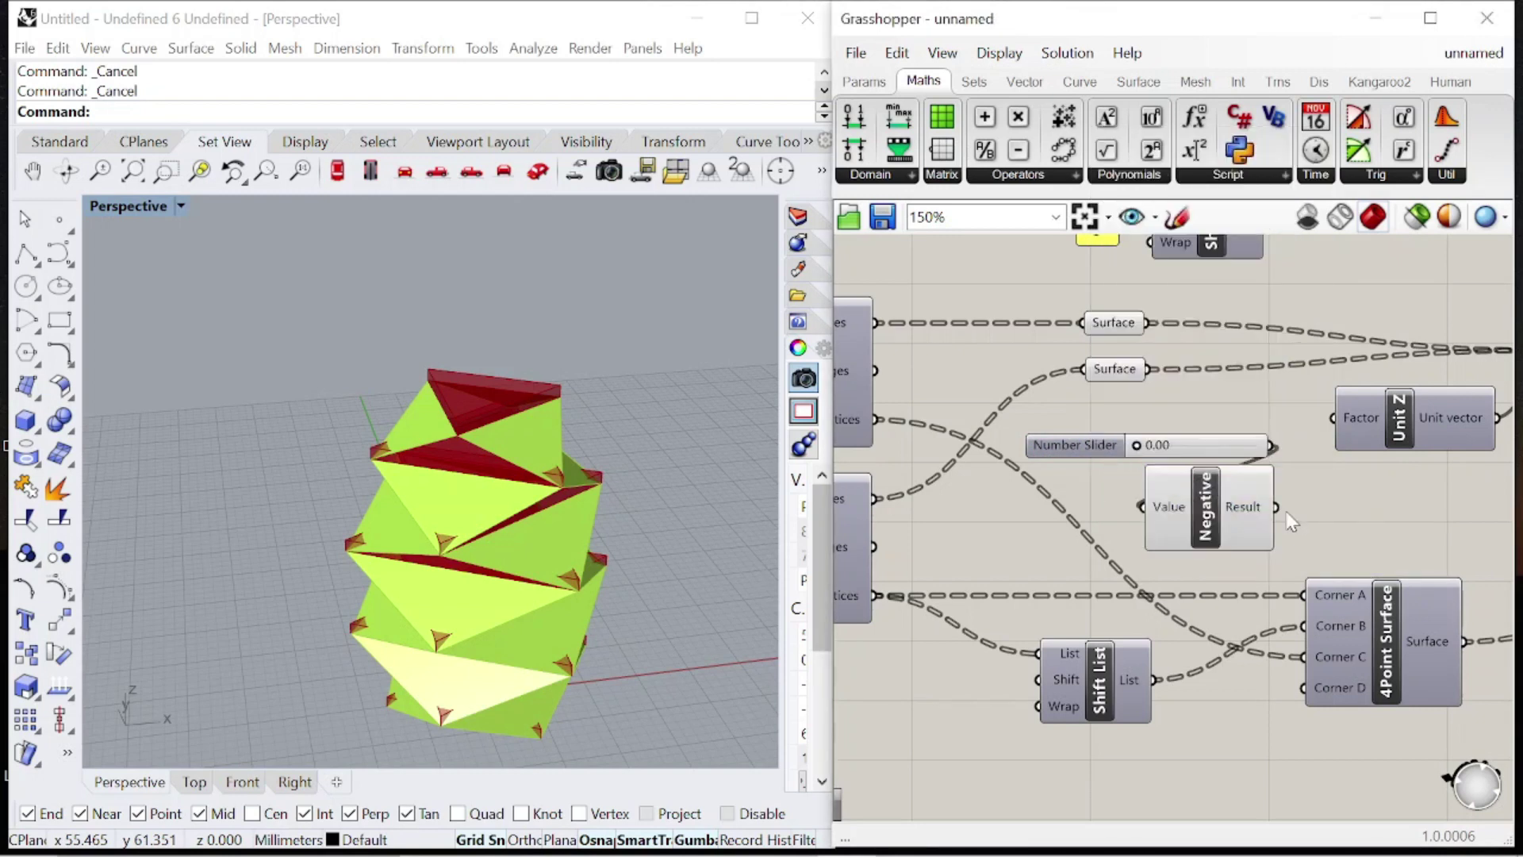
Connect the Negative component's Result to Unit Z's Factor and place Negative between the slider and Unit Z.
scroll(1335, 432, down, 8)
drag(1373, 519, 1236, 412)
click(1309, 417)
scroll(1309, 417, up, 4)
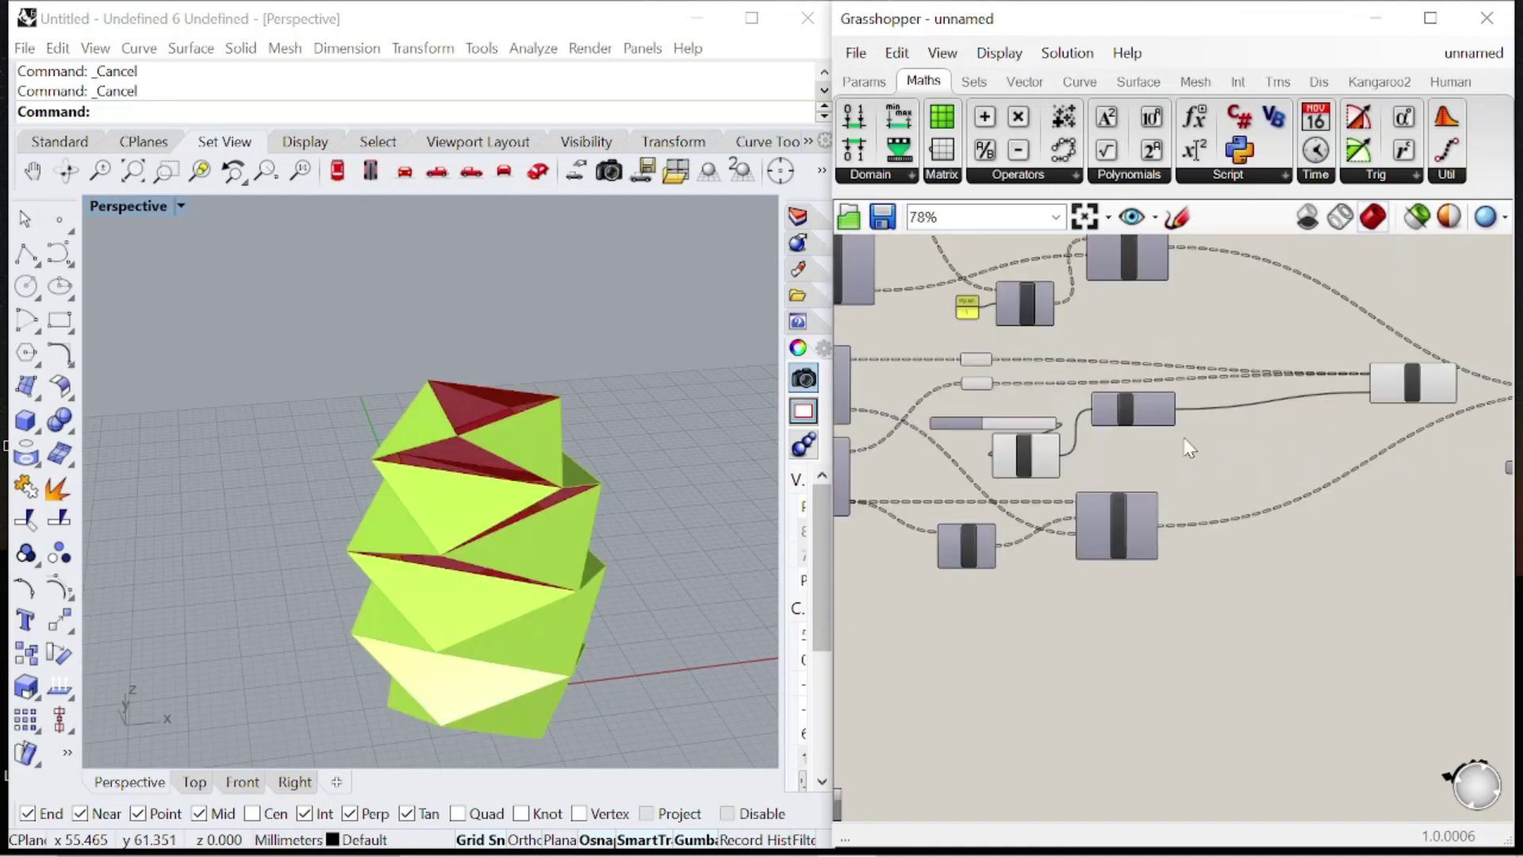
scroll(1280, 415, up, 3)
drag(1031, 459, 1245, 406)
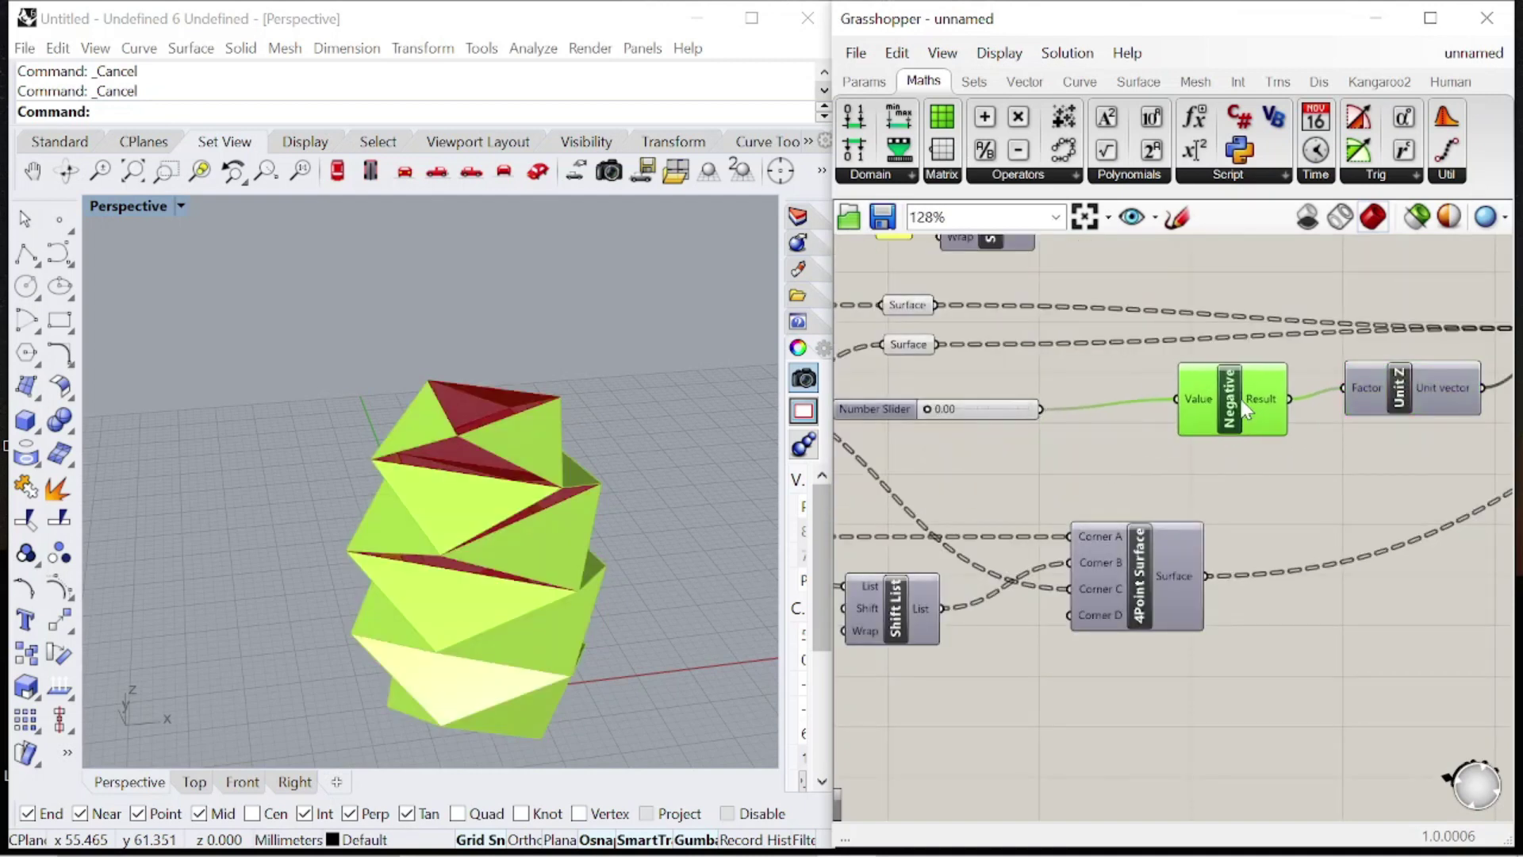
Set the extrusion thickness slider feeding the Negative component to 0.30.
click(978, 411)
scroll(999, 400, up, 1)
scroll(1003, 393, up, 4)
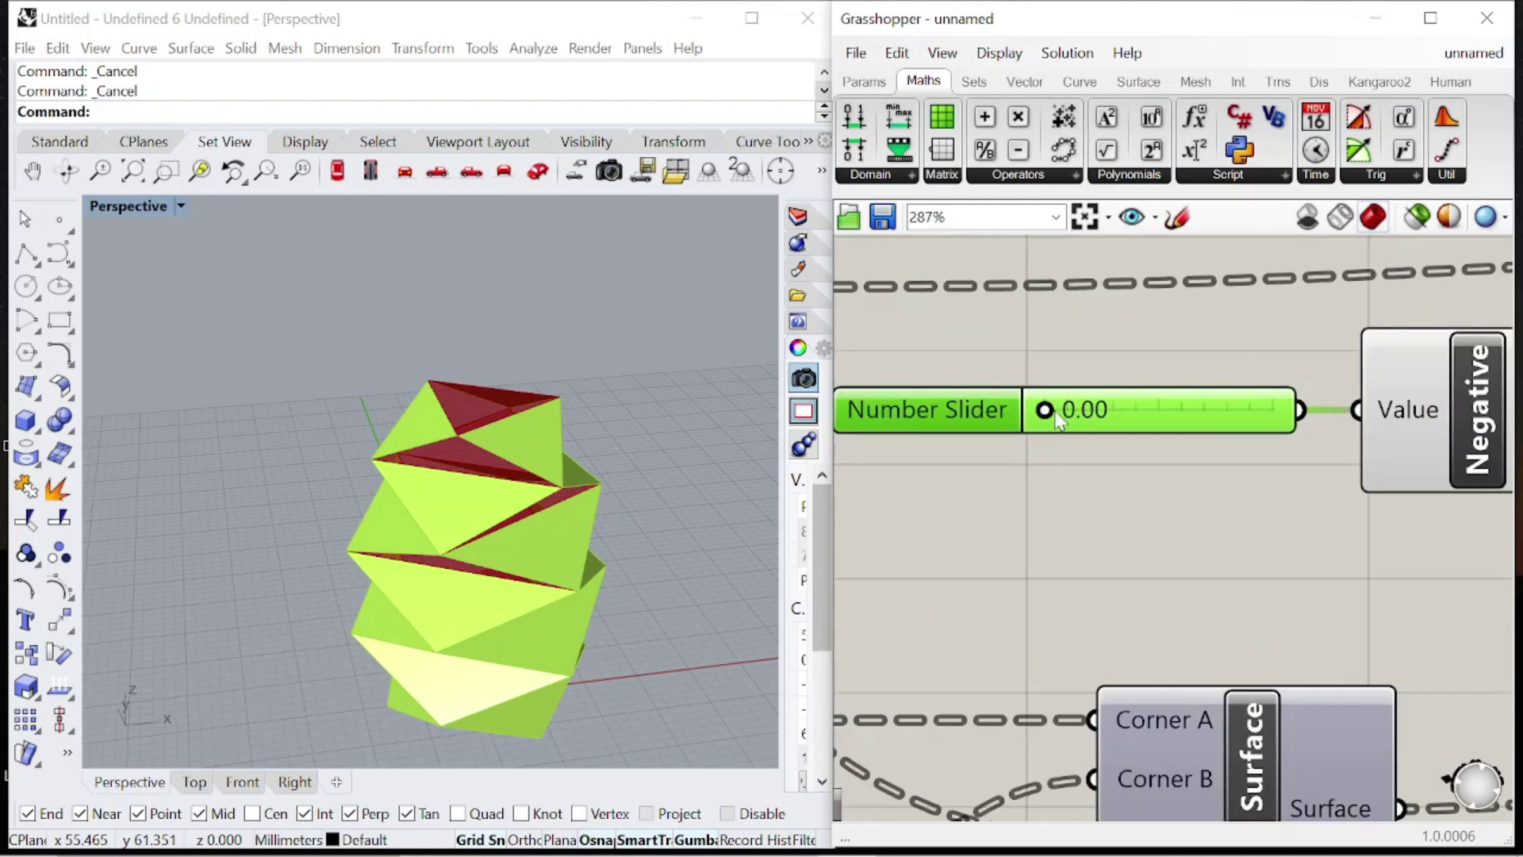
drag(1045, 410, 1121, 410)
click(1057, 524)
scroll(649, 607, up, 1)
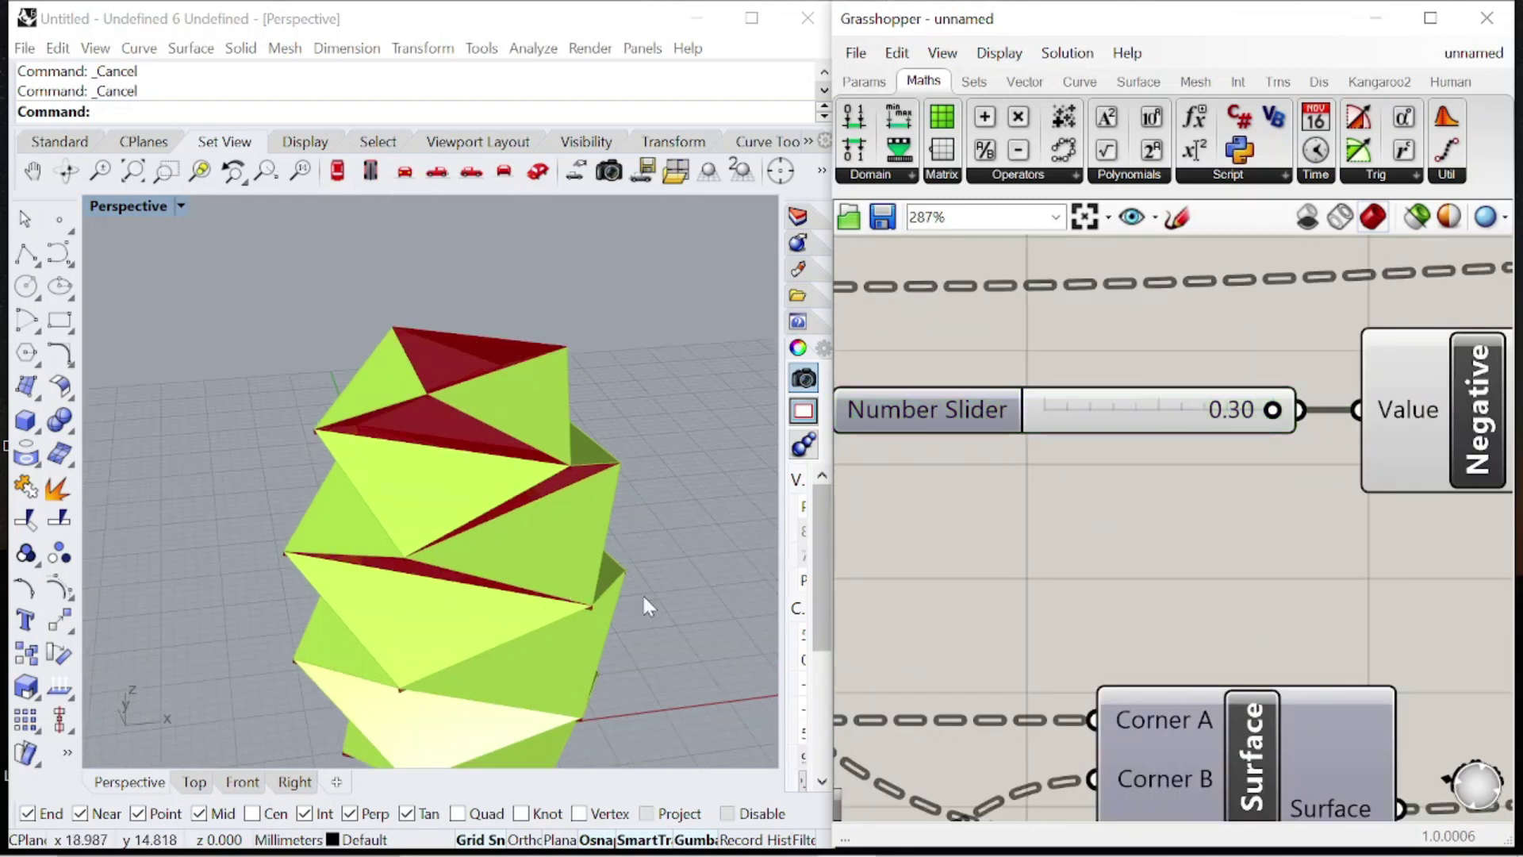
Move the thickness slider, Negative, Unit Z and Extrude components closer together in one compact row.
scroll(1016, 420, down, 11)
scroll(1322, 397, up, 7)
scroll(1403, 410, down, 2)
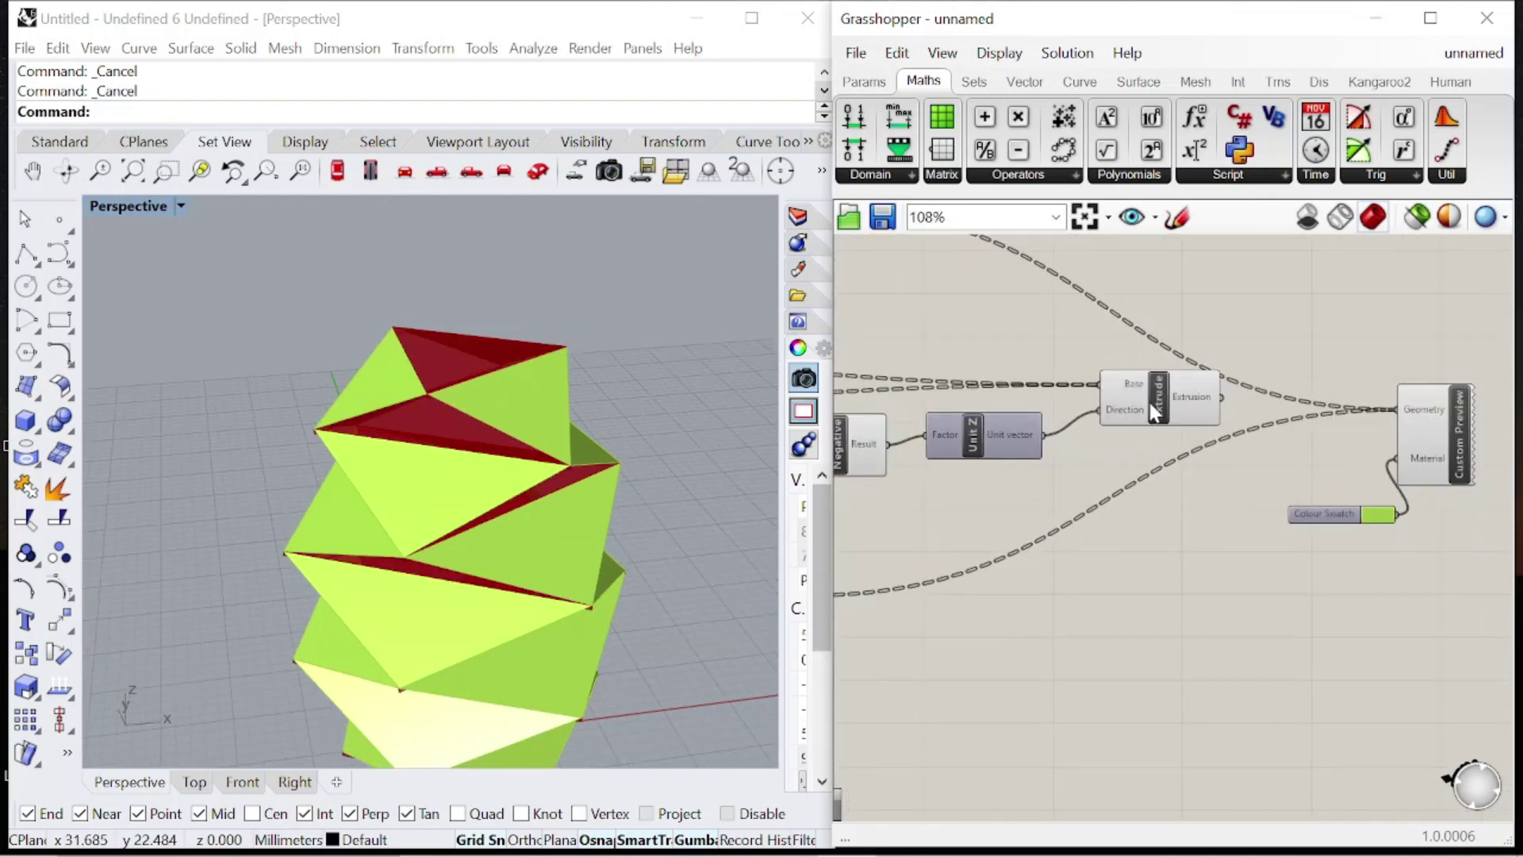
drag(1154, 407, 1120, 405)
scroll(1449, 422, down, 3)
scroll(1187, 426, up, 4)
scroll(1186, 426, down, 4)
drag(1125, 472, 1001, 450)
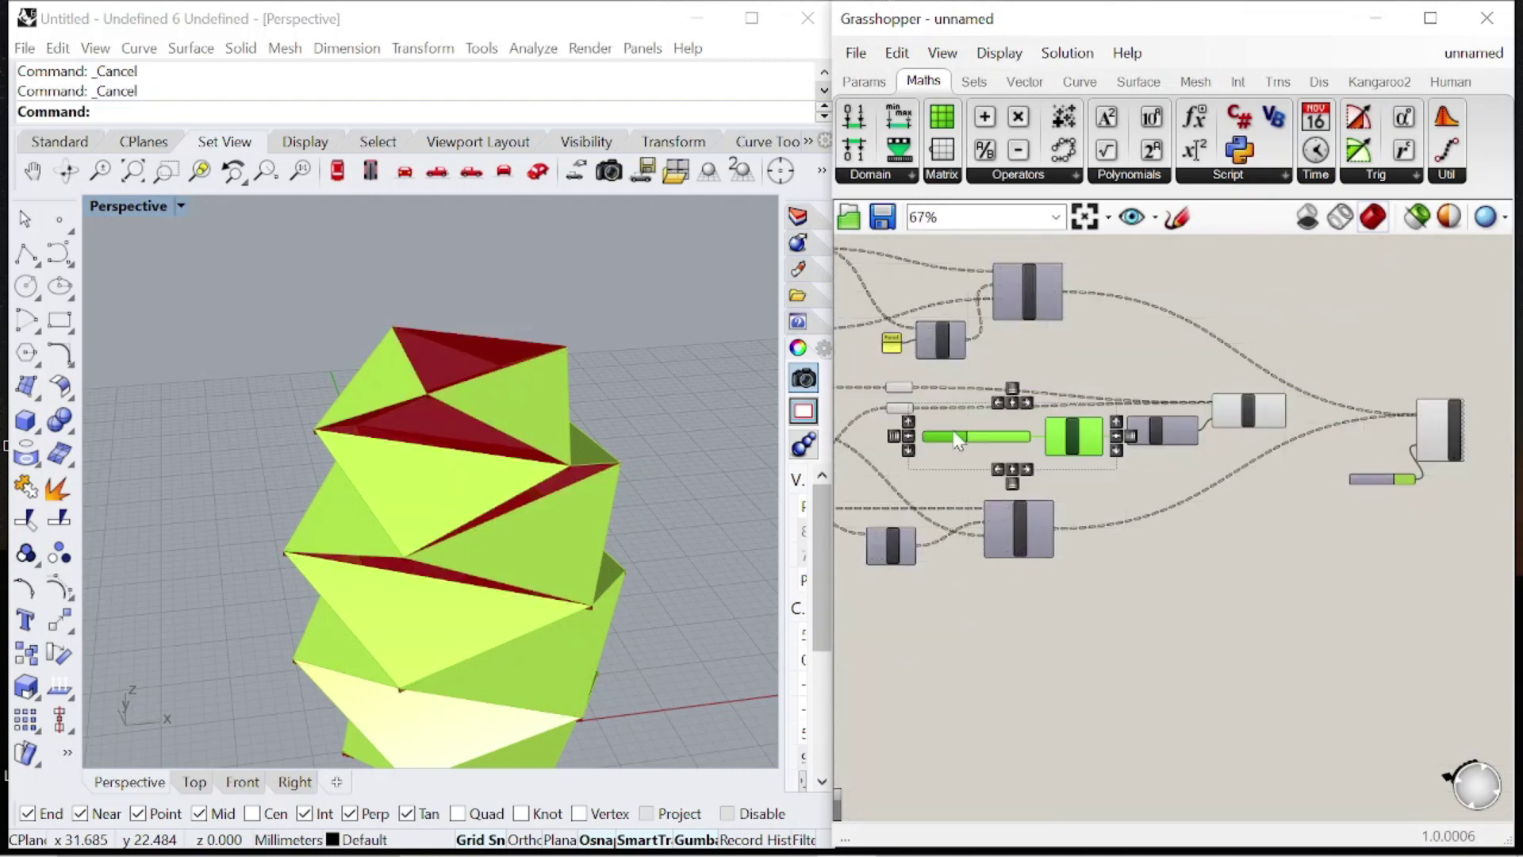
drag(1140, 430, 1122, 428)
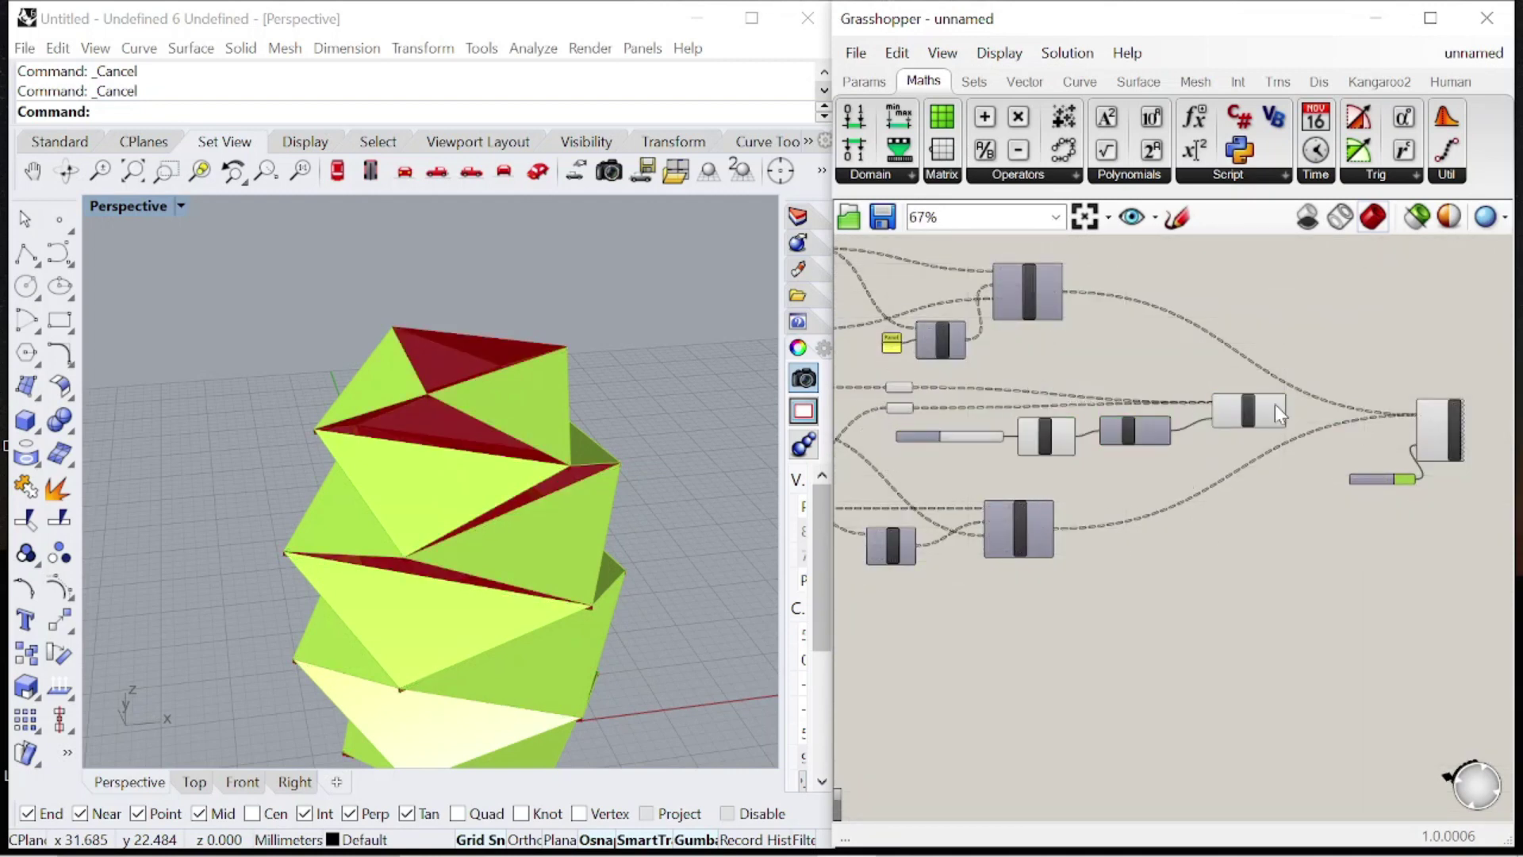
scroll(1275, 405, up, 3)
drag(1244, 421, 1224, 421)
Add a second Custom Preview and connect the Extrude component's Extrusion output to its Geometry input.
scroll(1164, 421, down, 4)
scroll(1428, 431, up, 3)
scroll(1223, 442, up, 3)
click(1204, 304)
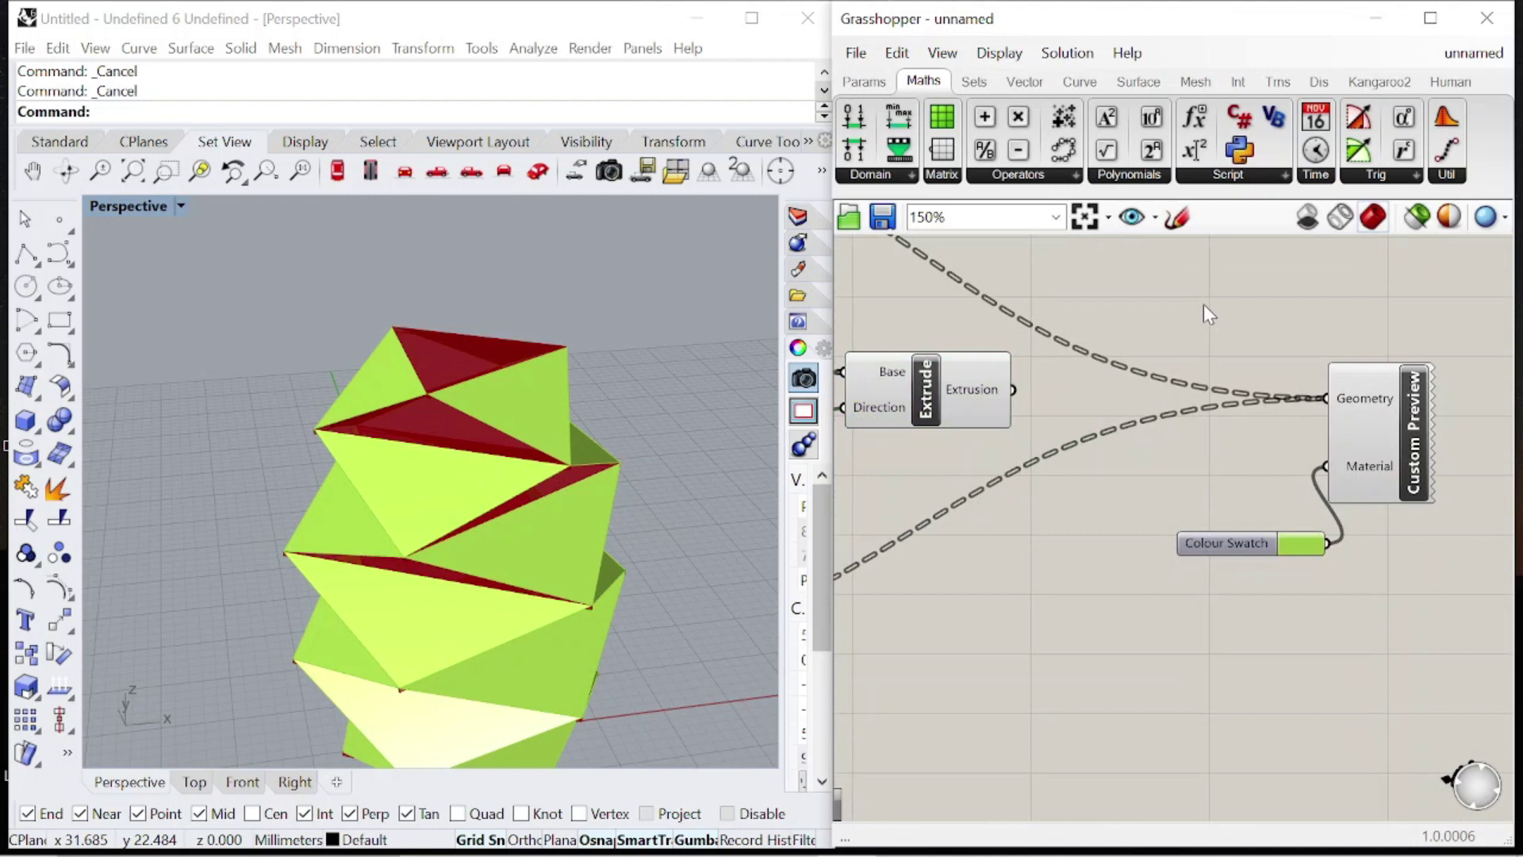
double_click(1203, 306)
text(preview)
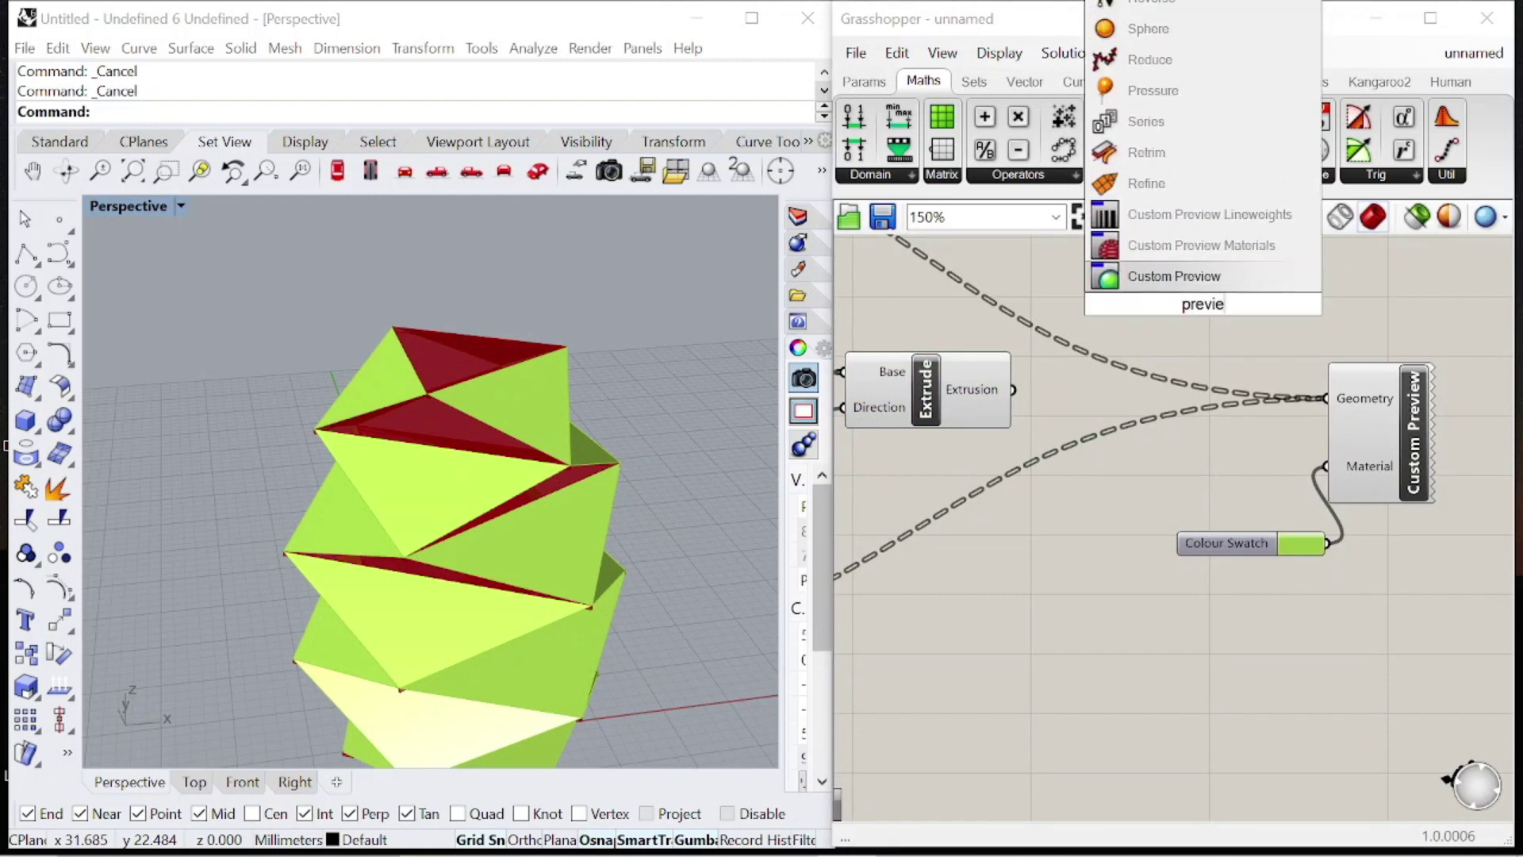
key(Return)
drag(1111, 307, 1151, 270)
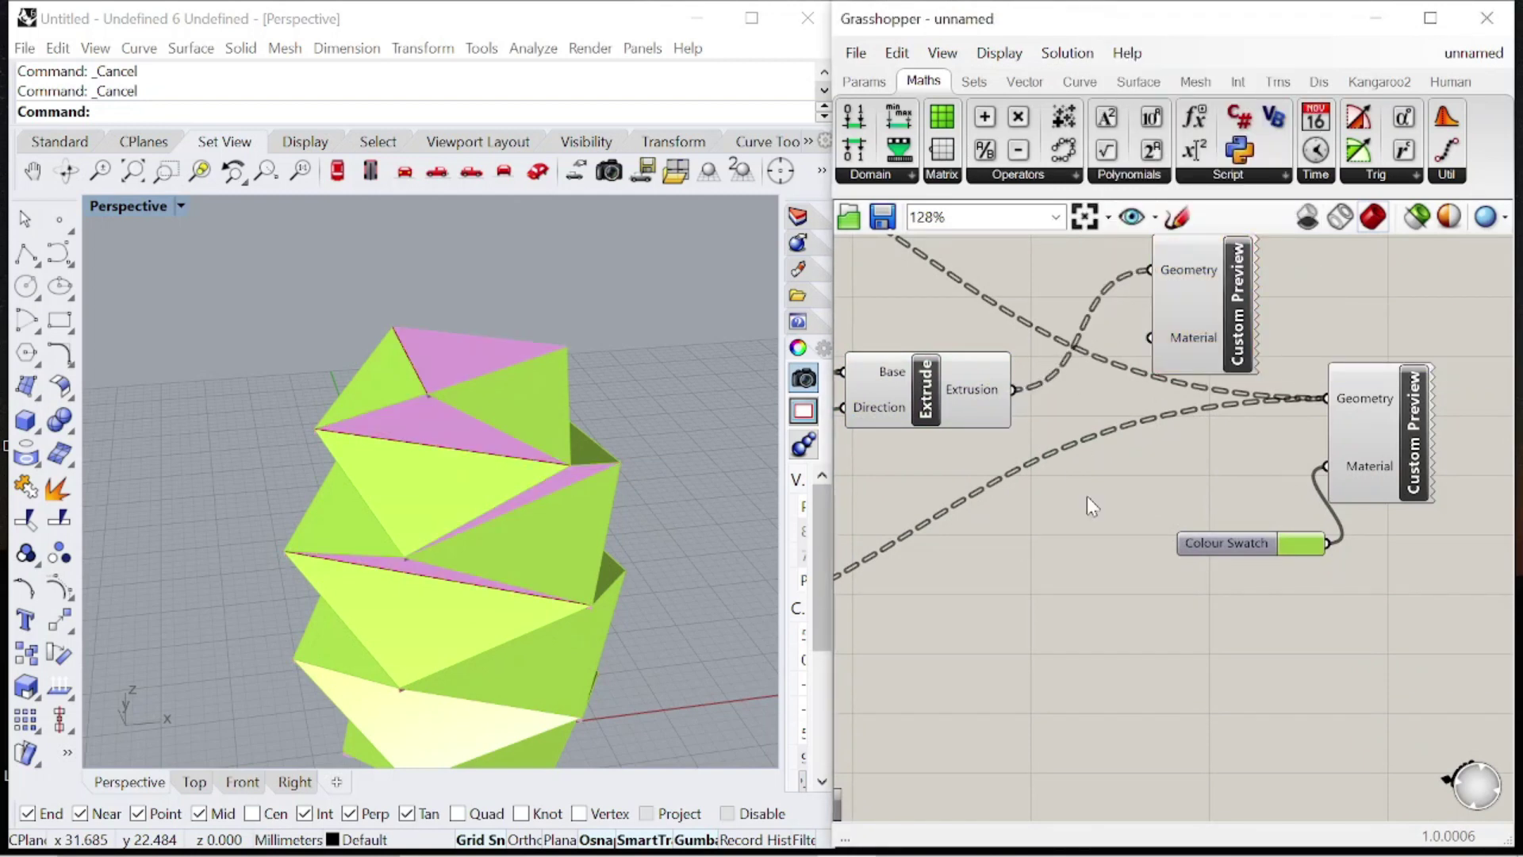
Align the two Custom Preview components vertically and place the lime Colour Swatch beside its Material input.
scroll(1086, 497, down, 1)
click(1301, 366)
drag(1177, 571, 1158, 540)
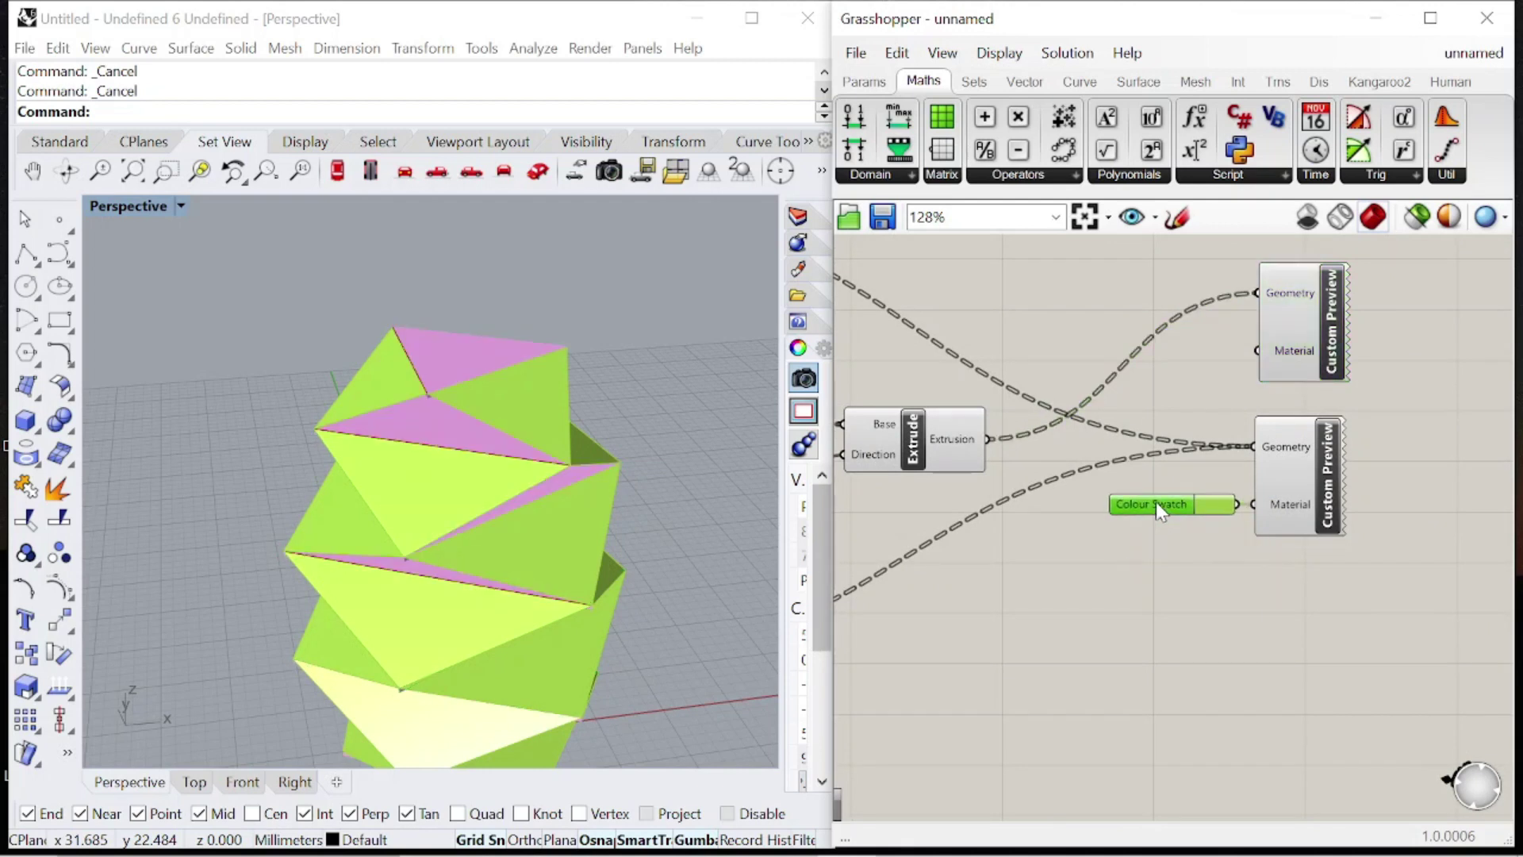
Add another Colour Swatch and connect it to the new Custom Preview's Material input.
double_click(1073, 283)
text(swatch)
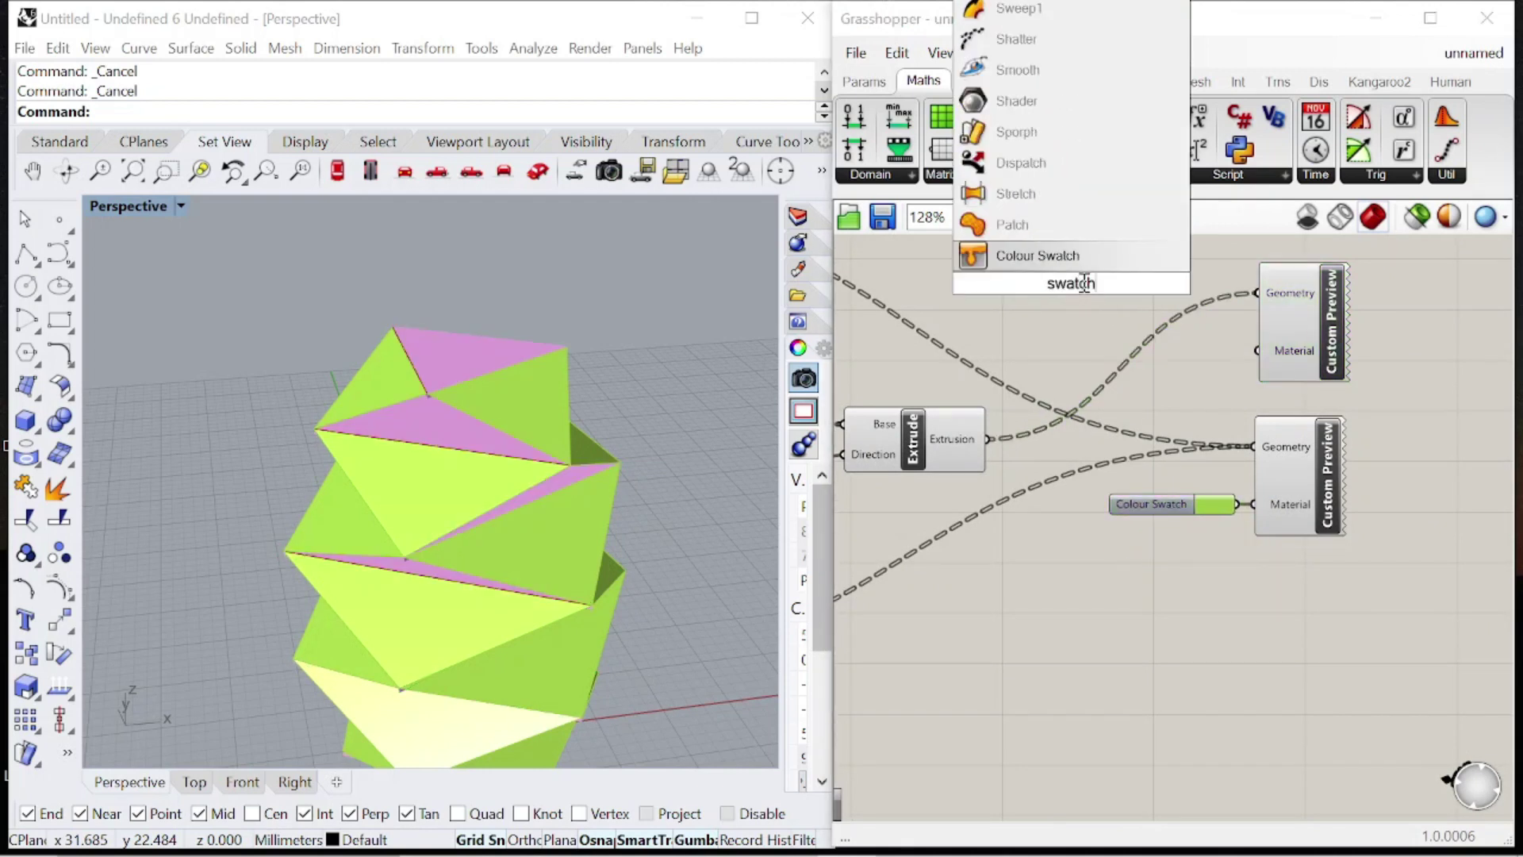
key(Return)
drag(1202, 327, 1253, 350)
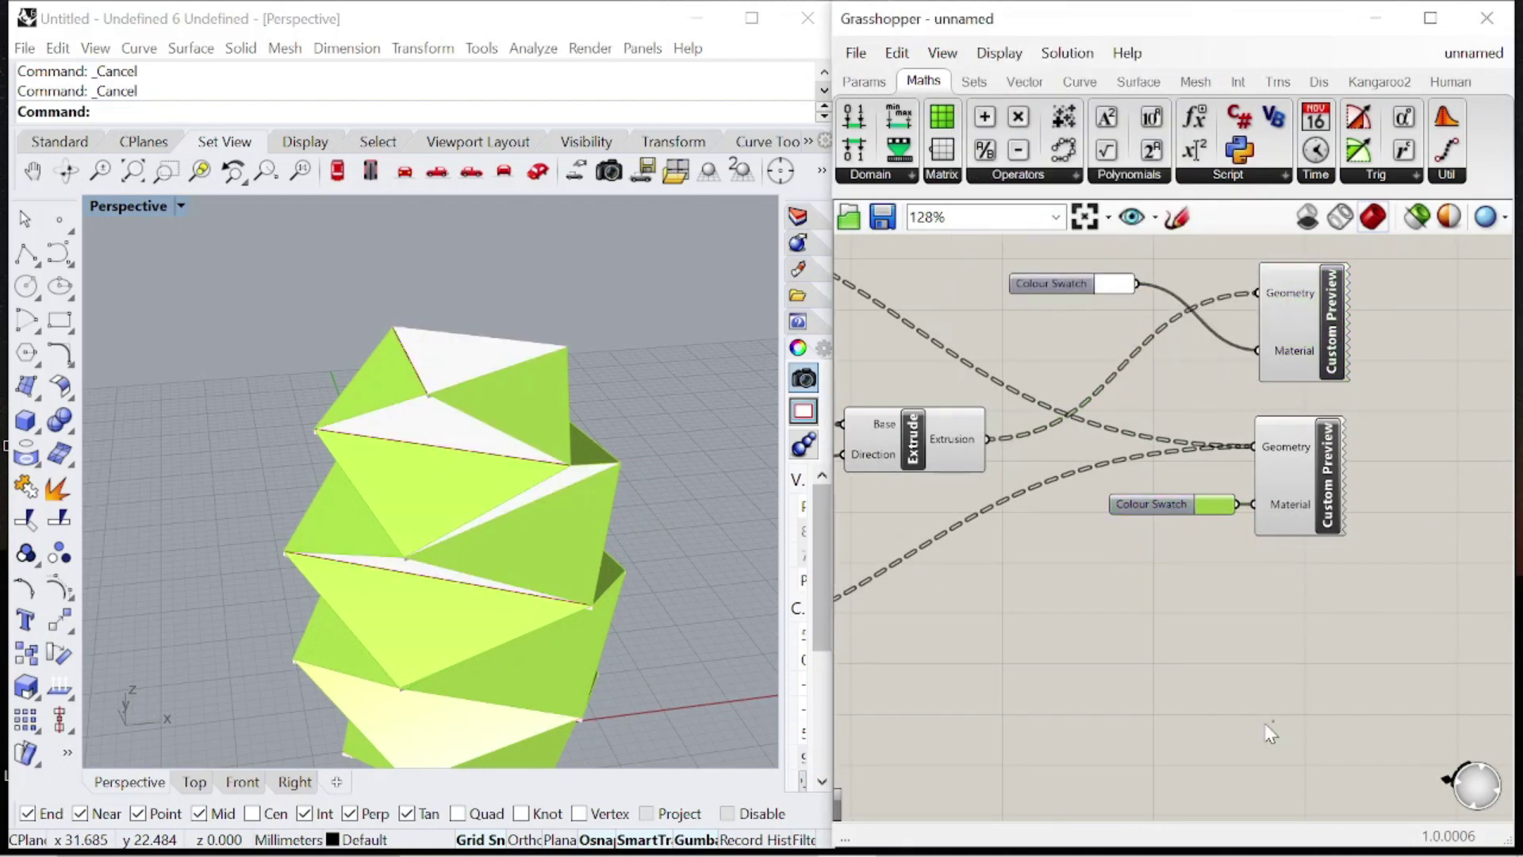
Disable the preview of the Surface and extrusion components upstream, leaving the floor slabs shown only by Custom Preview.
scroll(435, 569, down, 3)
right_drag(434, 589, 441, 509)
scroll(441, 506, up, 3)
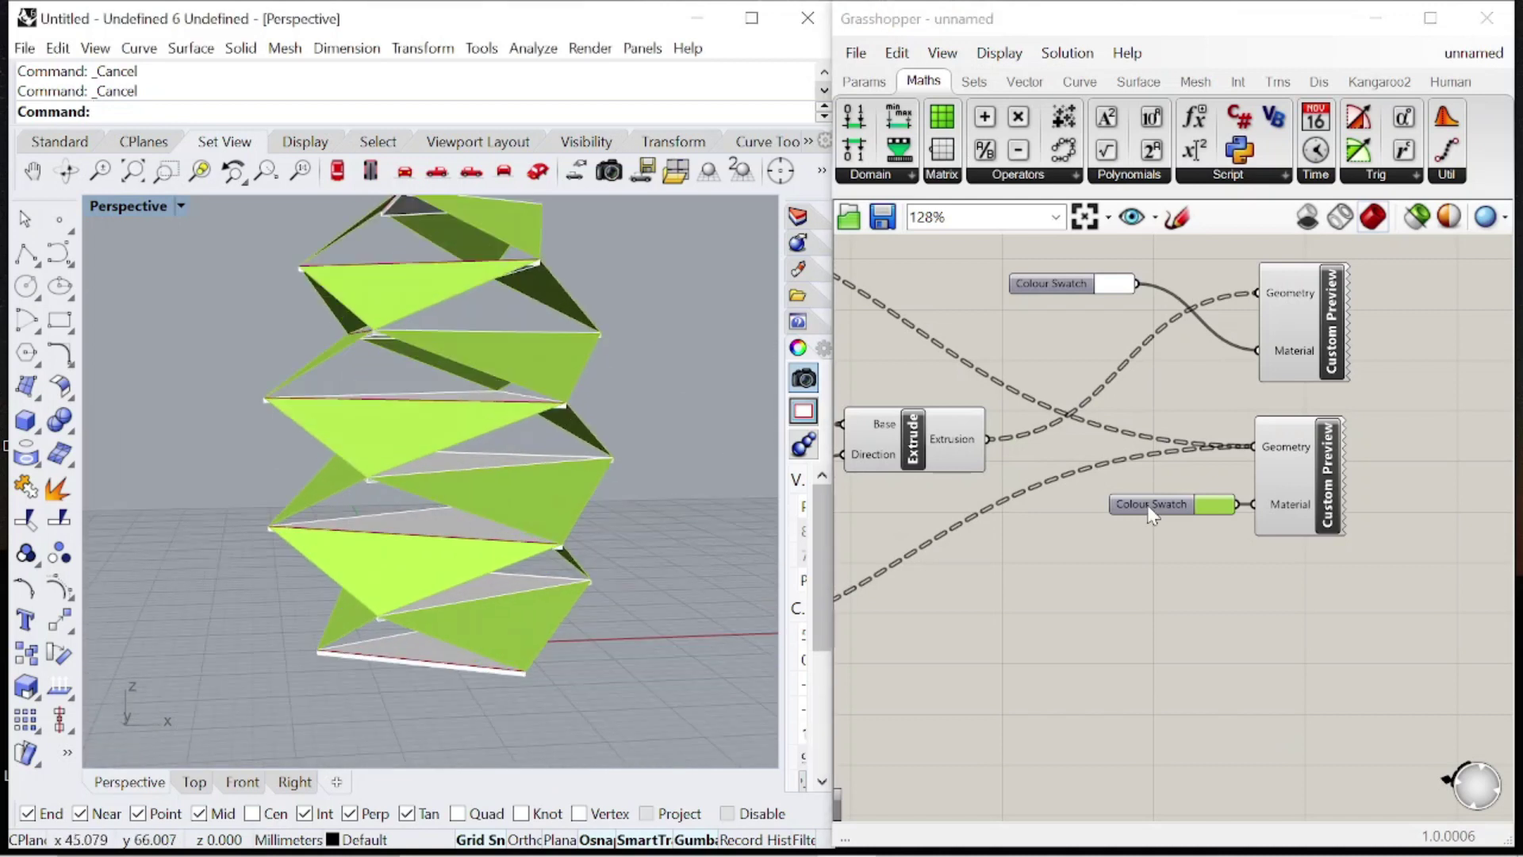
scroll(1166, 503, down, 8)
drag(1129, 557, 881, 380)
right_click(979, 318)
click(1070, 357)
click(952, 366)
right_drag(522, 493, 556, 524)
scroll(1190, 476, up, 10)
Set the floor slabs' Colour Swatch to green with Hue 131°, Sat 88 and Val 93.
click(1174, 476)
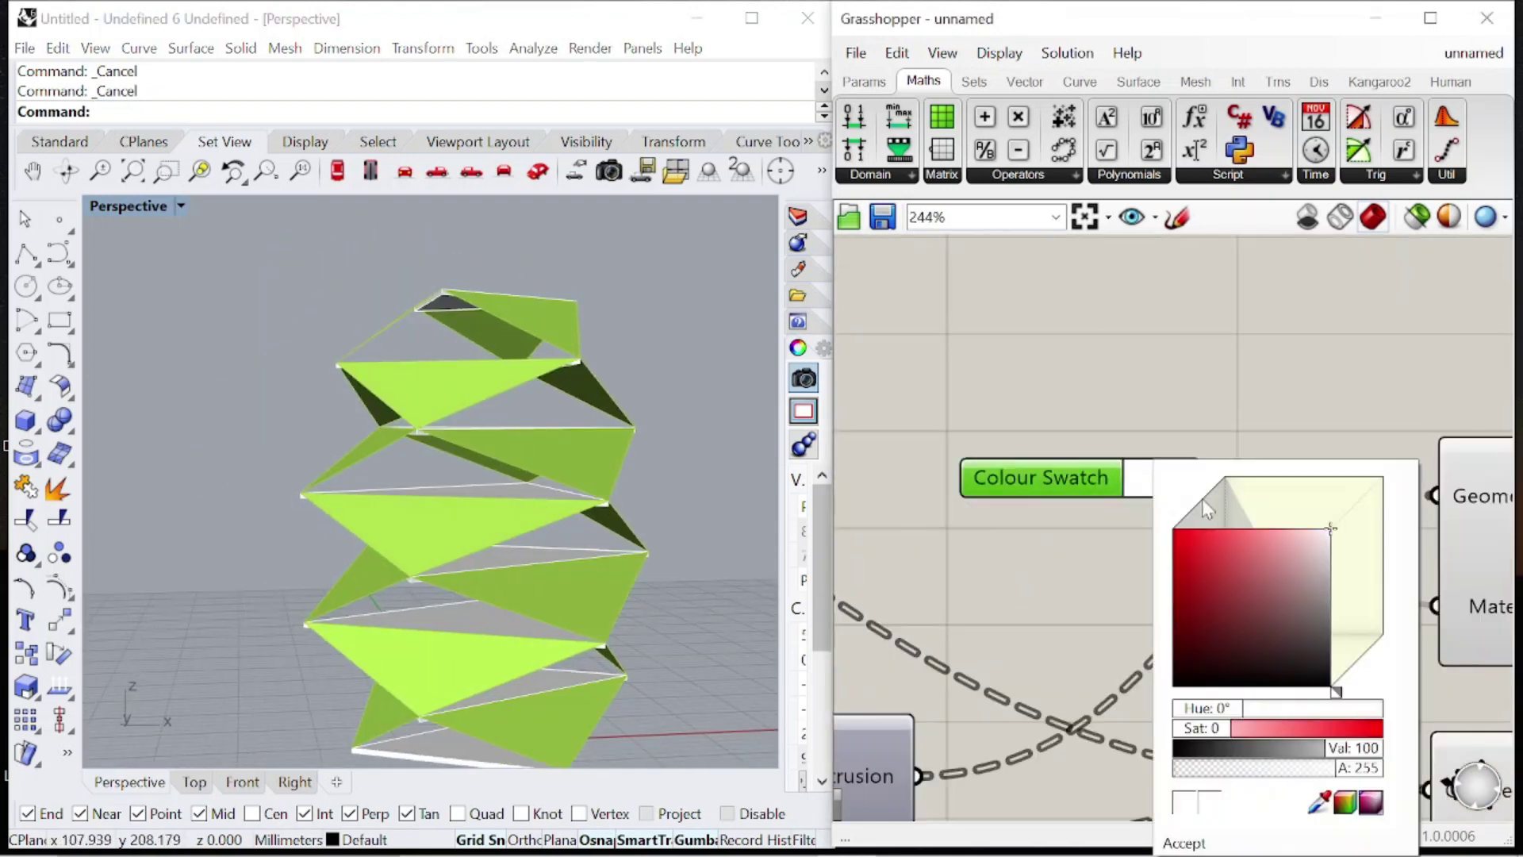
mouse_move(1339, 698)
mouse_down()
mouse_move(1330, 565)
mouse_move(1227, 525)
mouse_move(1186, 539)
mouse_move(1205, 524)
mouse_up()
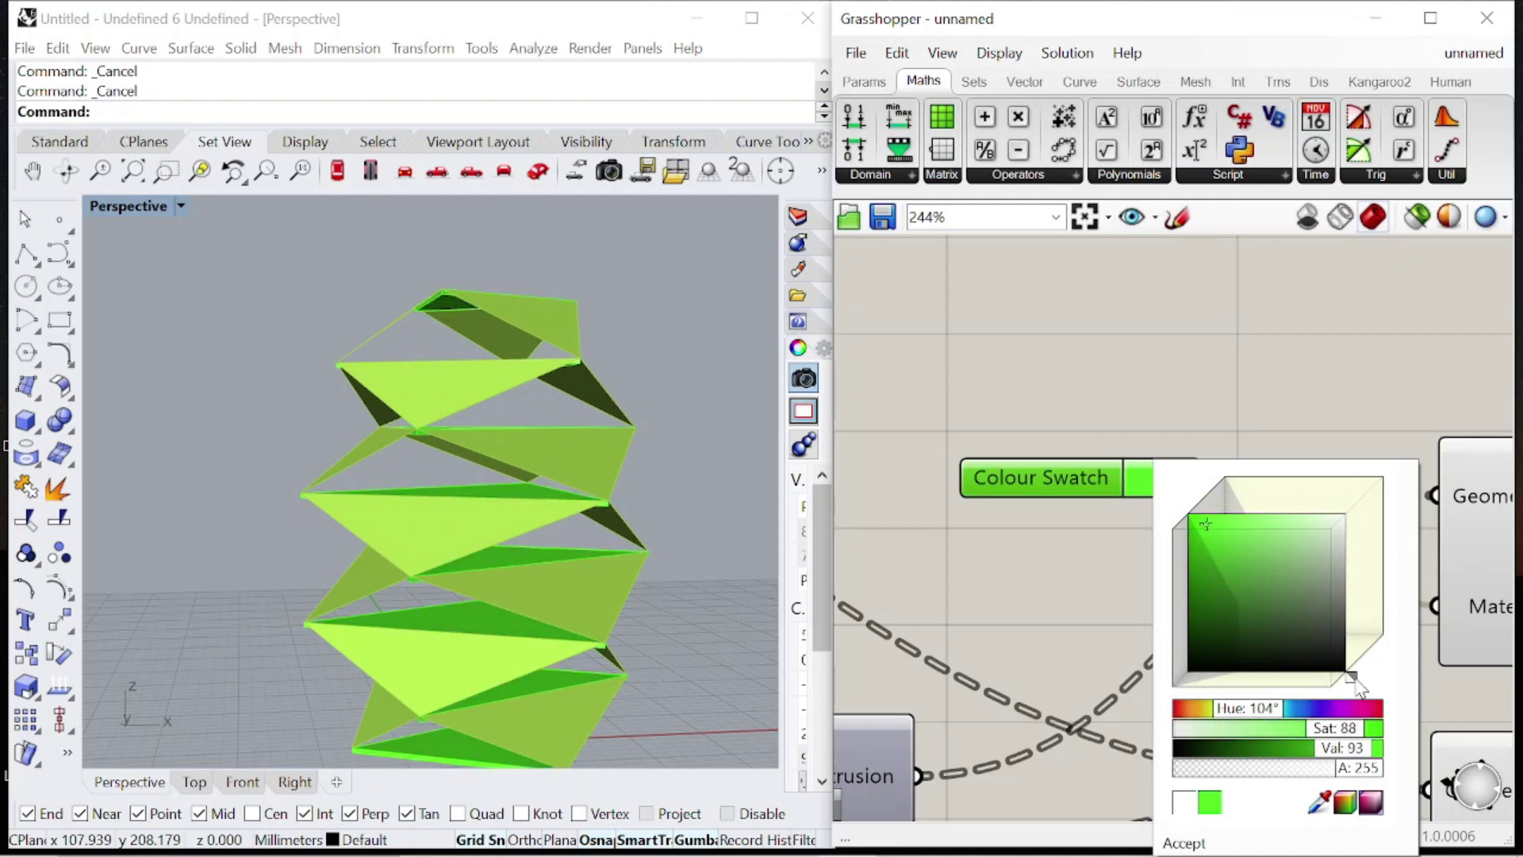
drag(1356, 683, 1363, 679)
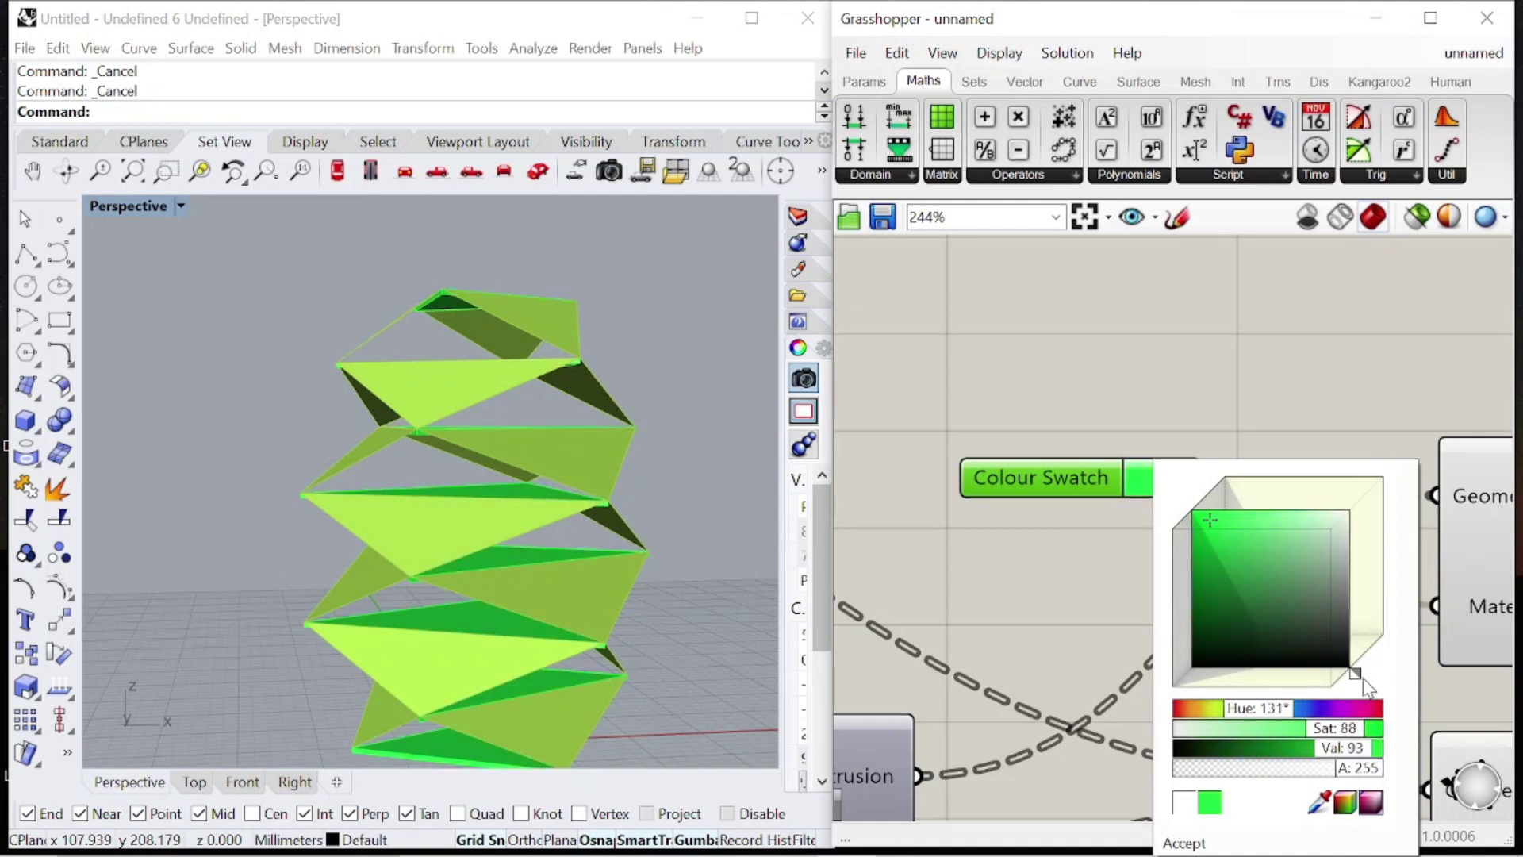
click(1228, 389)
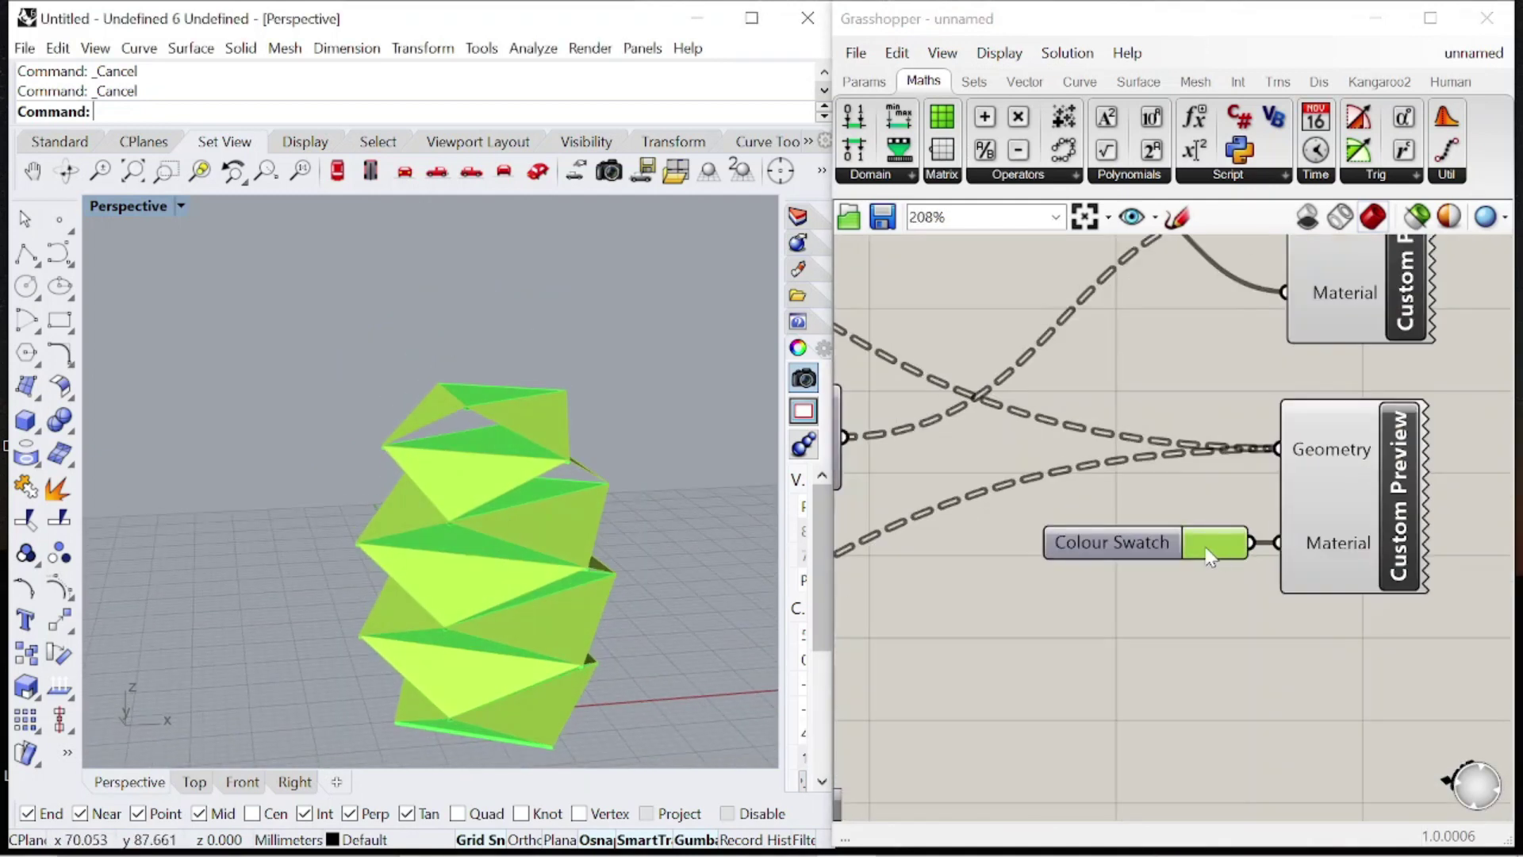
Change the triangular facets' Colour Swatch to a bright yellow with Hue 57°.
click(1194, 542)
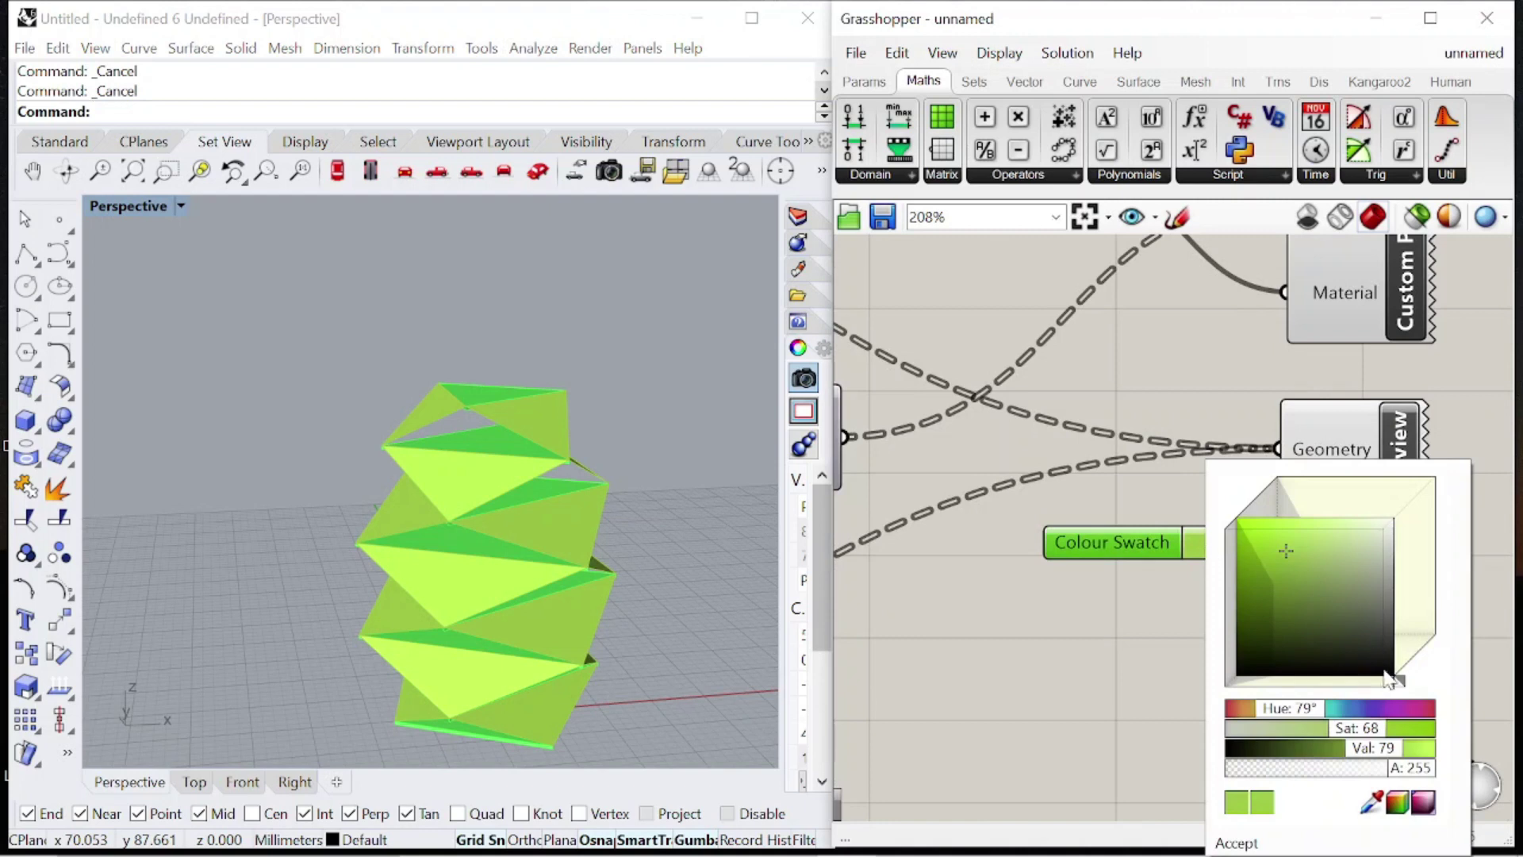
drag(1400, 690, 1403, 694)
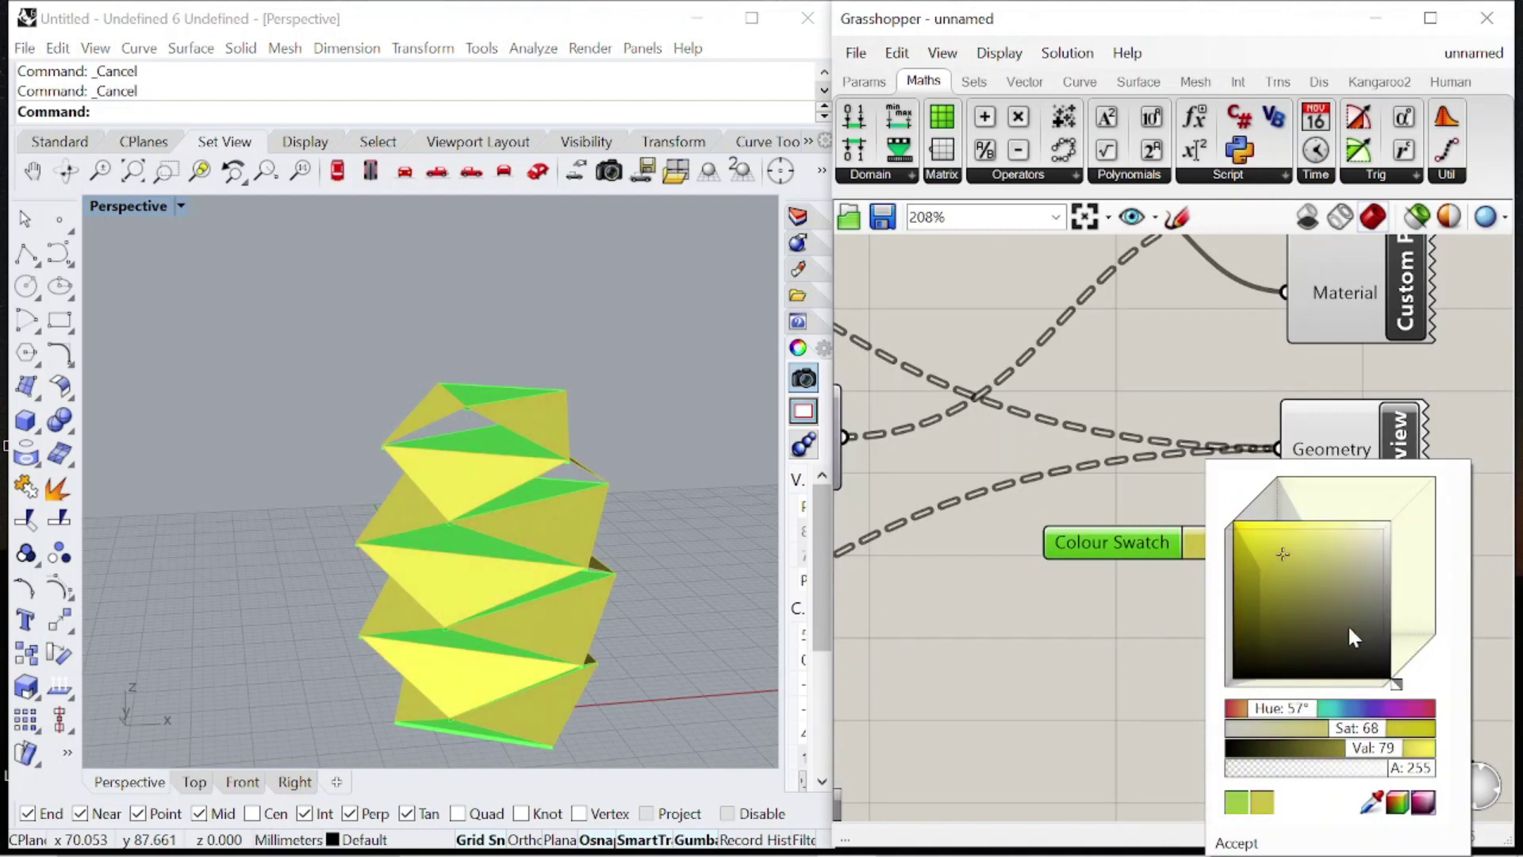
drag(1282, 550, 1278, 543)
Reshape the Graph Mapper curve by lowering its start and end points and moving its second control handle outward.
right_drag(538, 534, 555, 503)
scroll(1342, 441, down, 15)
scroll(1093, 436, up, 15)
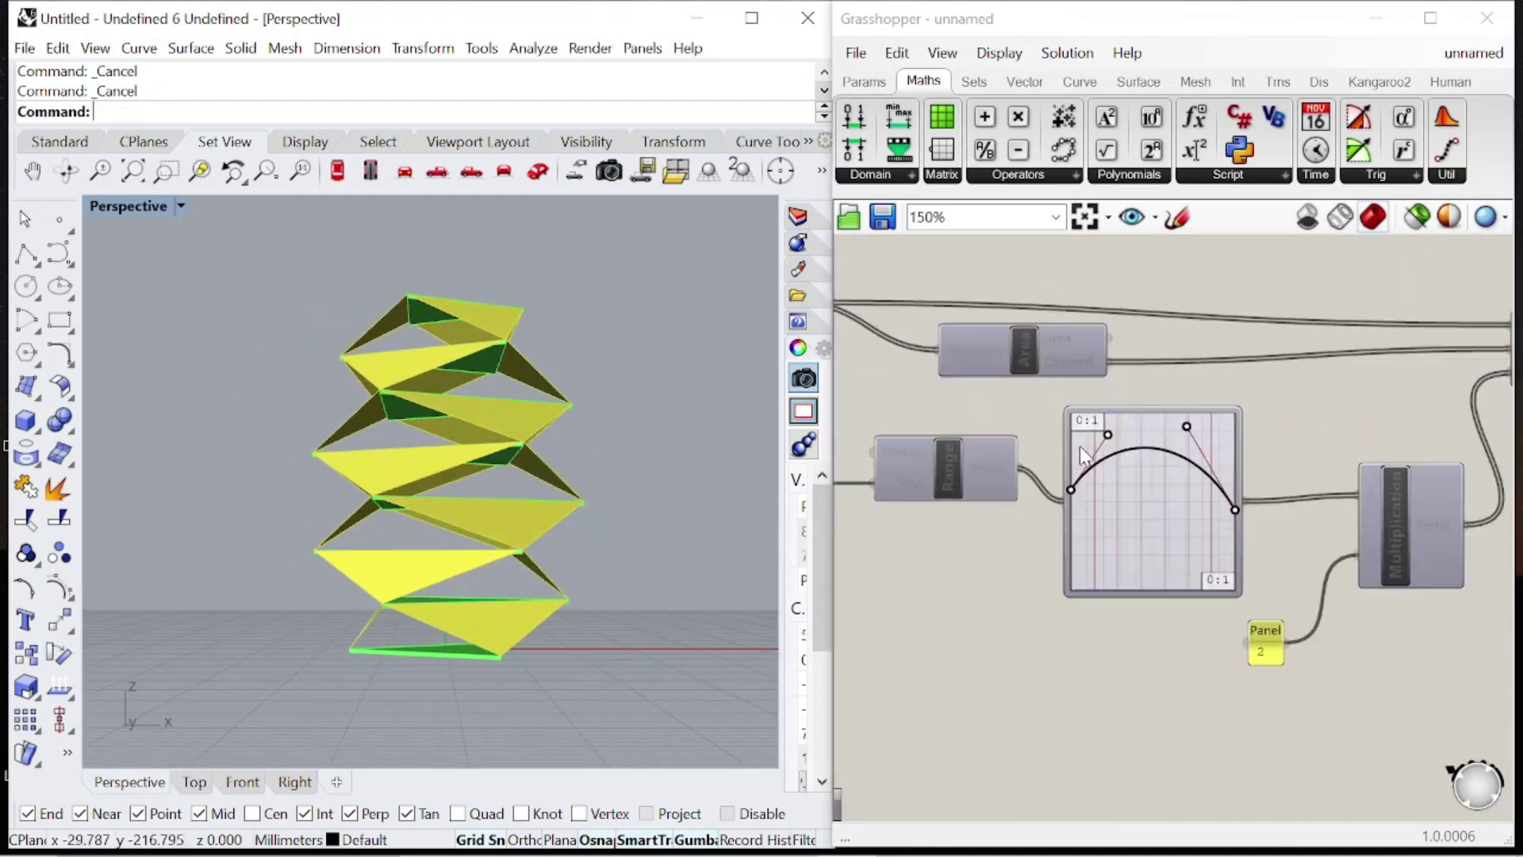
drag(1068, 508, 1061, 529)
drag(1228, 419, 1262, 432)
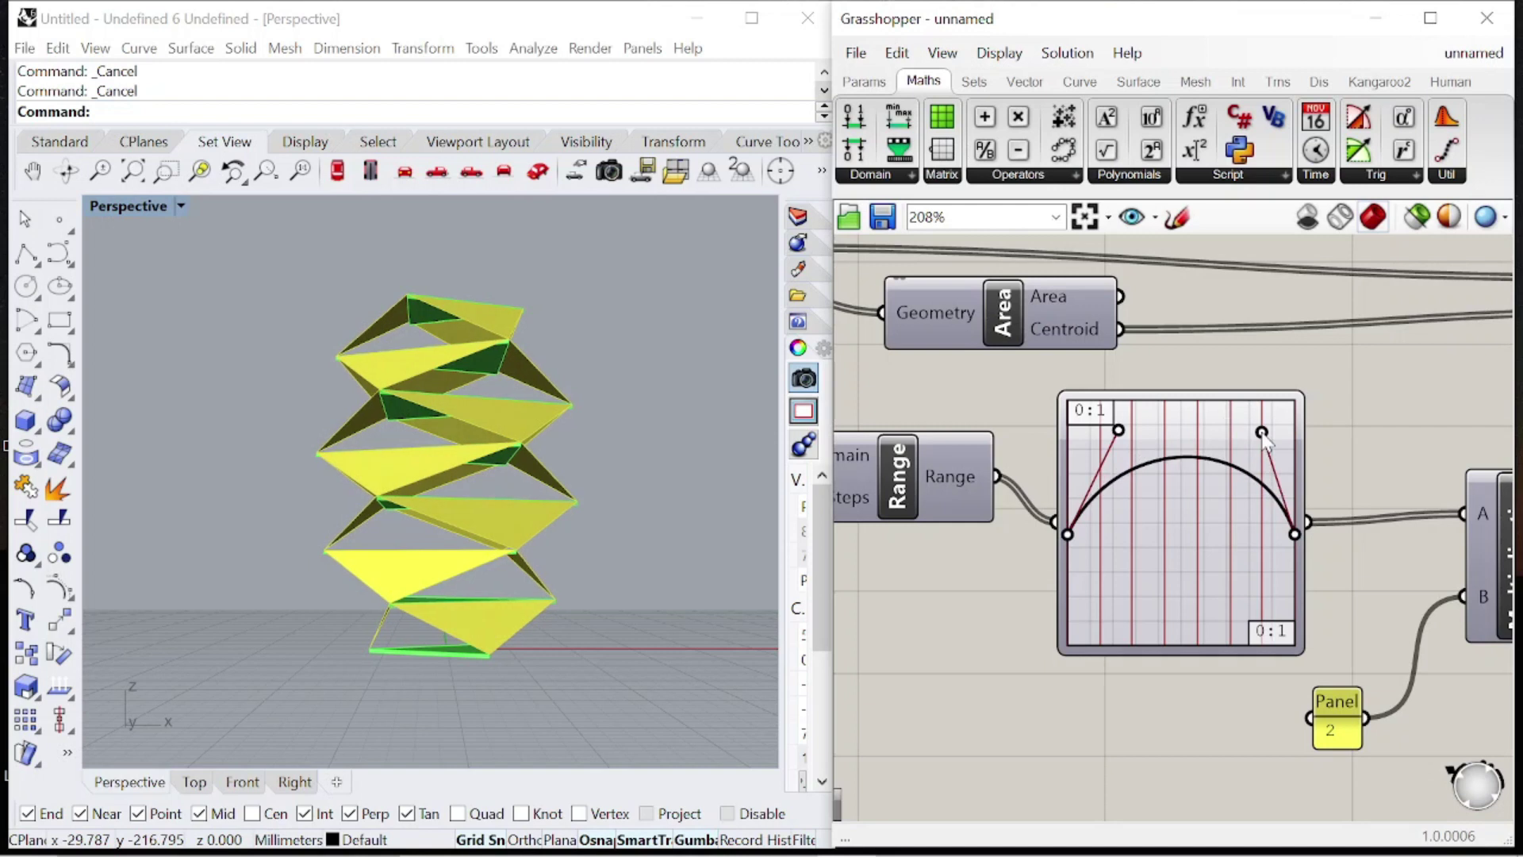
Set the Polygon component's Segments slider to 5 and inspect the tower from another angle.
right_drag(509, 430, 472, 470)
scroll(1374, 411, down, 9)
scroll(1202, 352, up, 5)
scroll(1201, 351, up, 4)
scroll(972, 409, down, 2)
drag(957, 401, 998, 403)
right_drag(476, 547, 544, 544)
right_drag(638, 439, 495, 390)
scroll(1004, 403, up, 4)
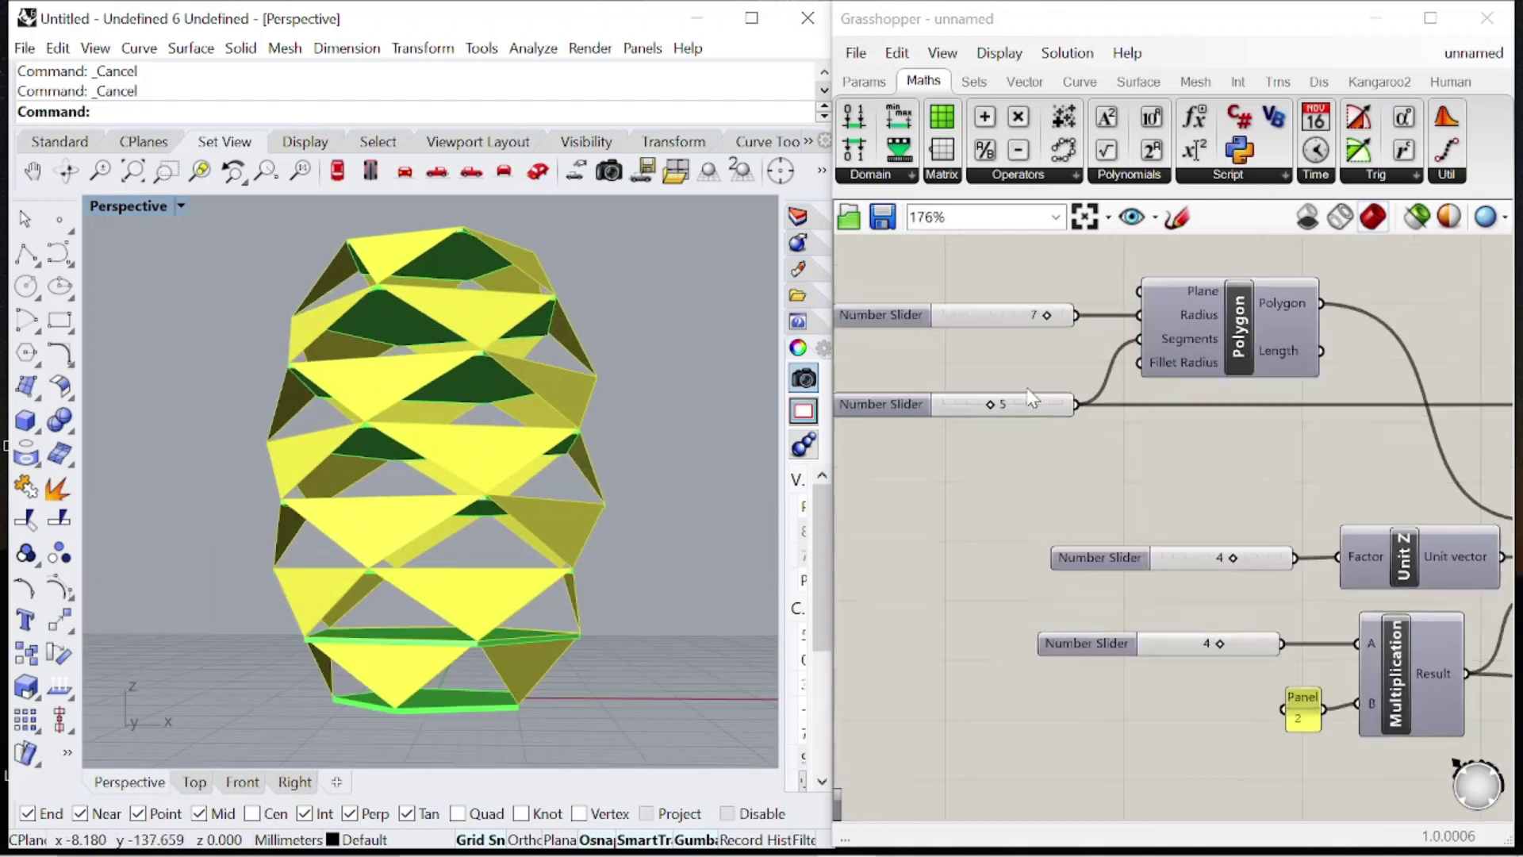
Set the Polygon component's Segments slider to 4 and inspect the tower from several angles in Rendered display.
drag(974, 410, 925, 426)
mouse_move(932, 408)
mouse_down()
mouse_move(891, 406)
mouse_move(1130, 422)
mouse_move(948, 423)
mouse_up()
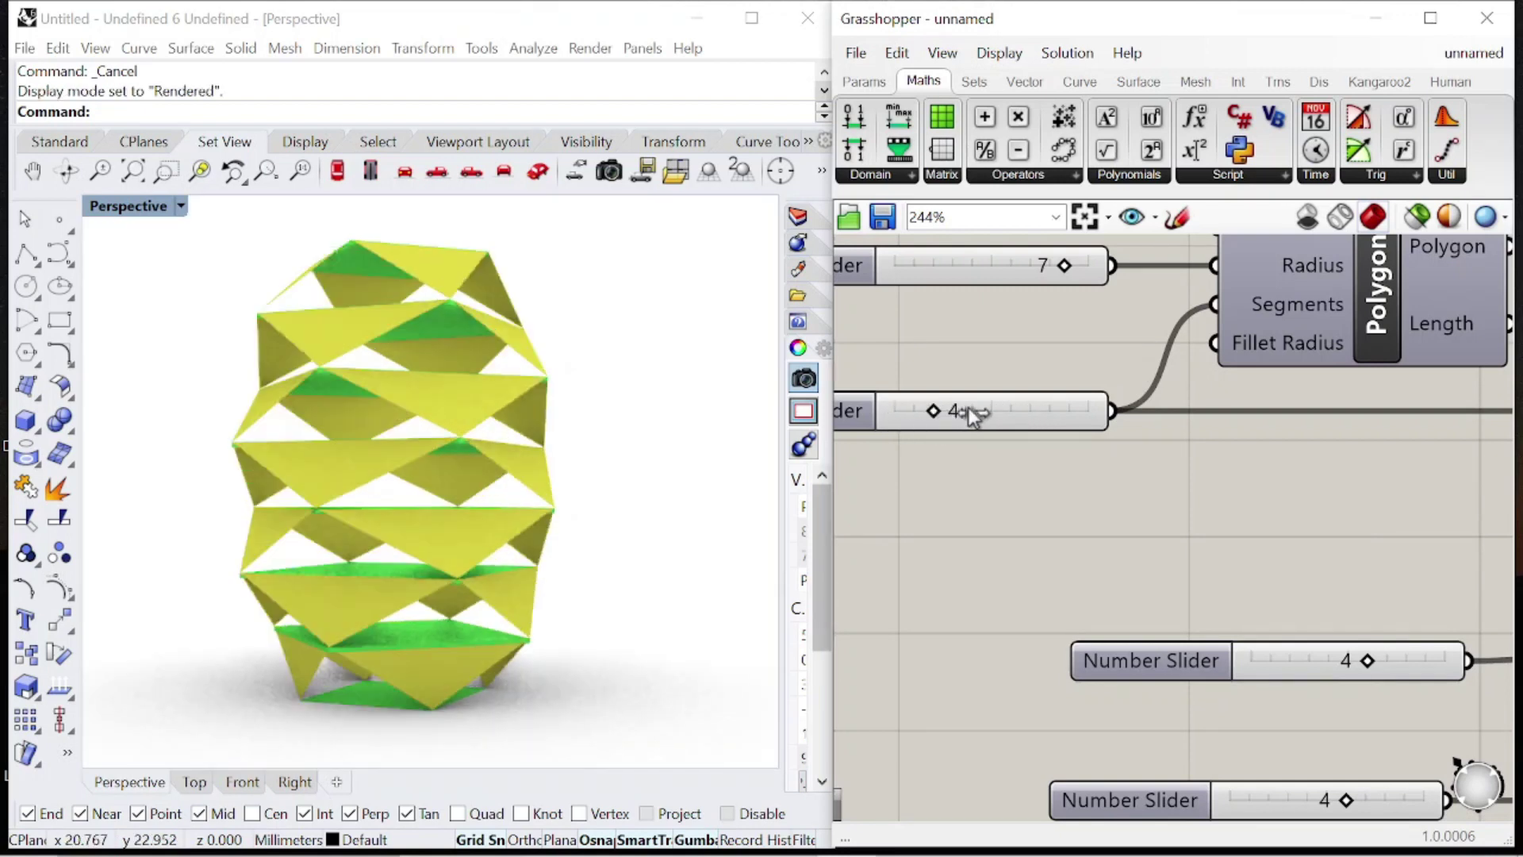
right_drag(428, 436, 619, 421)
scroll(1048, 373, down, 5)
right_drag(508, 556, 493, 456)
scroll(507, 446, down, 2)
scroll(492, 455, up, 2)
scroll(1098, 384, down, 2)
Set the Unit Z Factor slider to 3 and the slider feeding the Multiplication's A input to 6, then inspect the tower.
scroll(1186, 444, up, 6)
click(1125, 475)
mouse_move(1124, 475)
mouse_down()
mouse_move(1098, 473)
mouse_move(1161, 474)
mouse_move(1118, 474)
mouse_up()
scroll(1126, 597, up, 3)
drag(1142, 595, 1203, 595)
right_drag(539, 539, 536, 447)
scroll(512, 452, down, 5)
scroll(432, 333, up, 5)
scroll(456, 337, up, 3)
right_drag(454, 337, 496, 401)
Set the Unit Z Factor slider to 4 and orbit around the taller tower.
right_drag(1102, 428, 1172, 441)
scroll(1172, 441, down, 1)
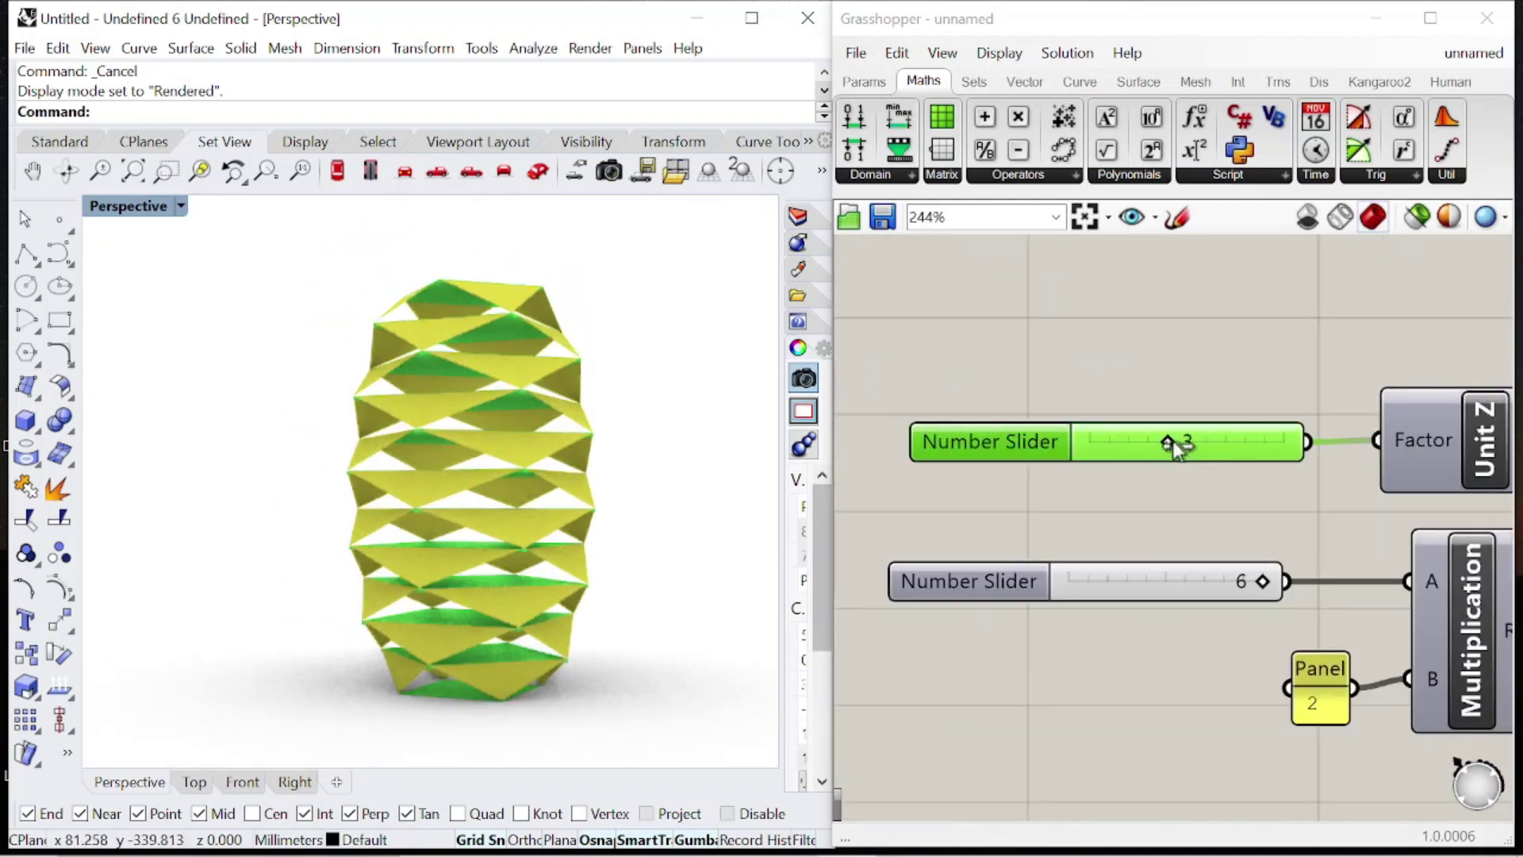
drag(1169, 441, 1206, 441)
shift+right_drag(398, 503, 332, 568)
scroll(444, 357, down, 2)
scroll(1265, 522, down, 4)
right_drag(1071, 275, 1215, 363)
scroll(1216, 364, up, 1)
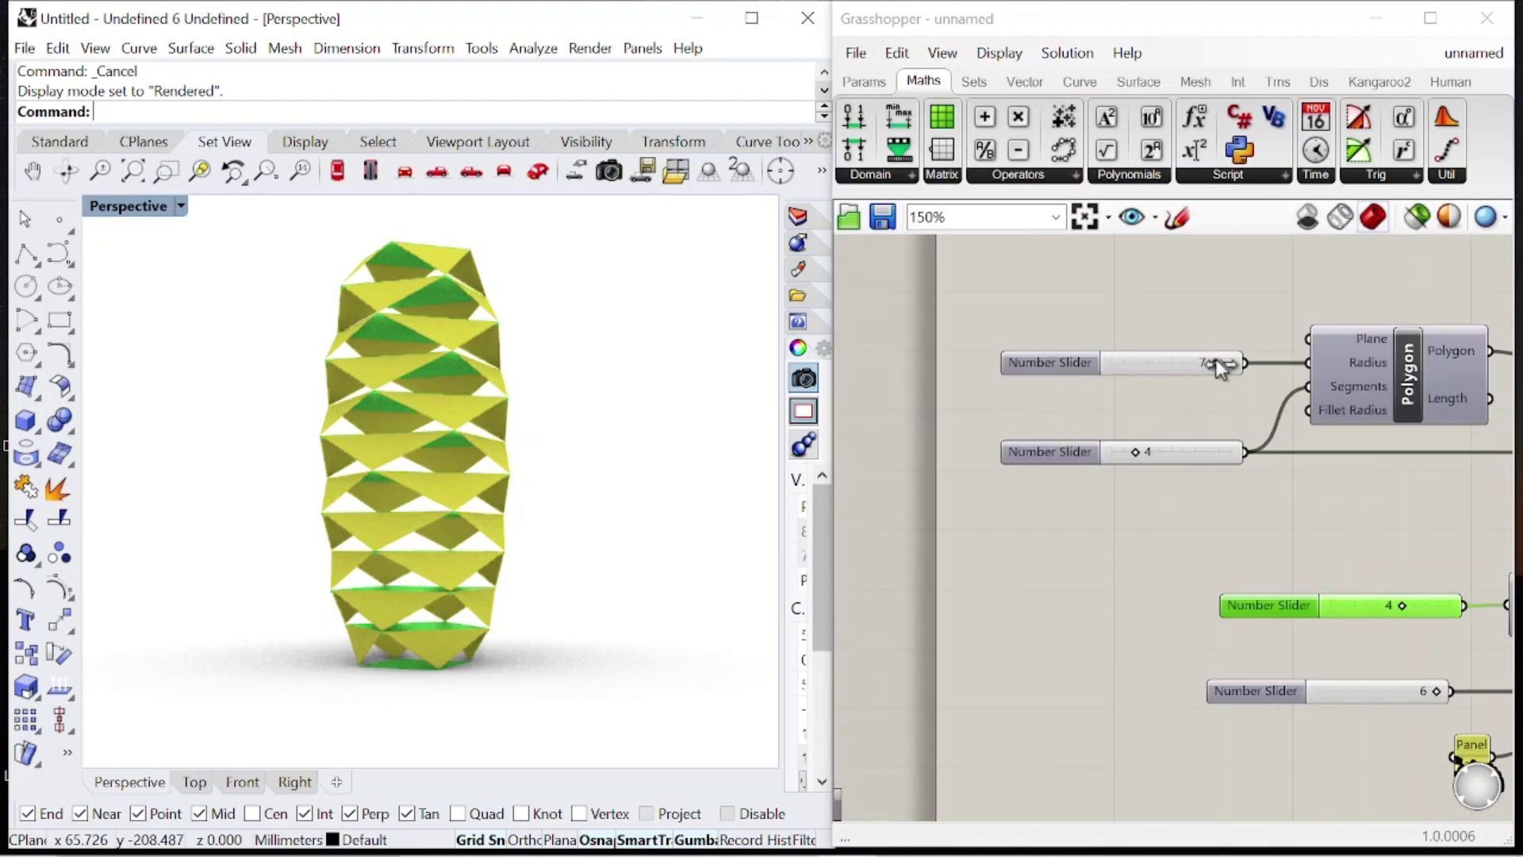
right_drag(412, 492, 629, 469)
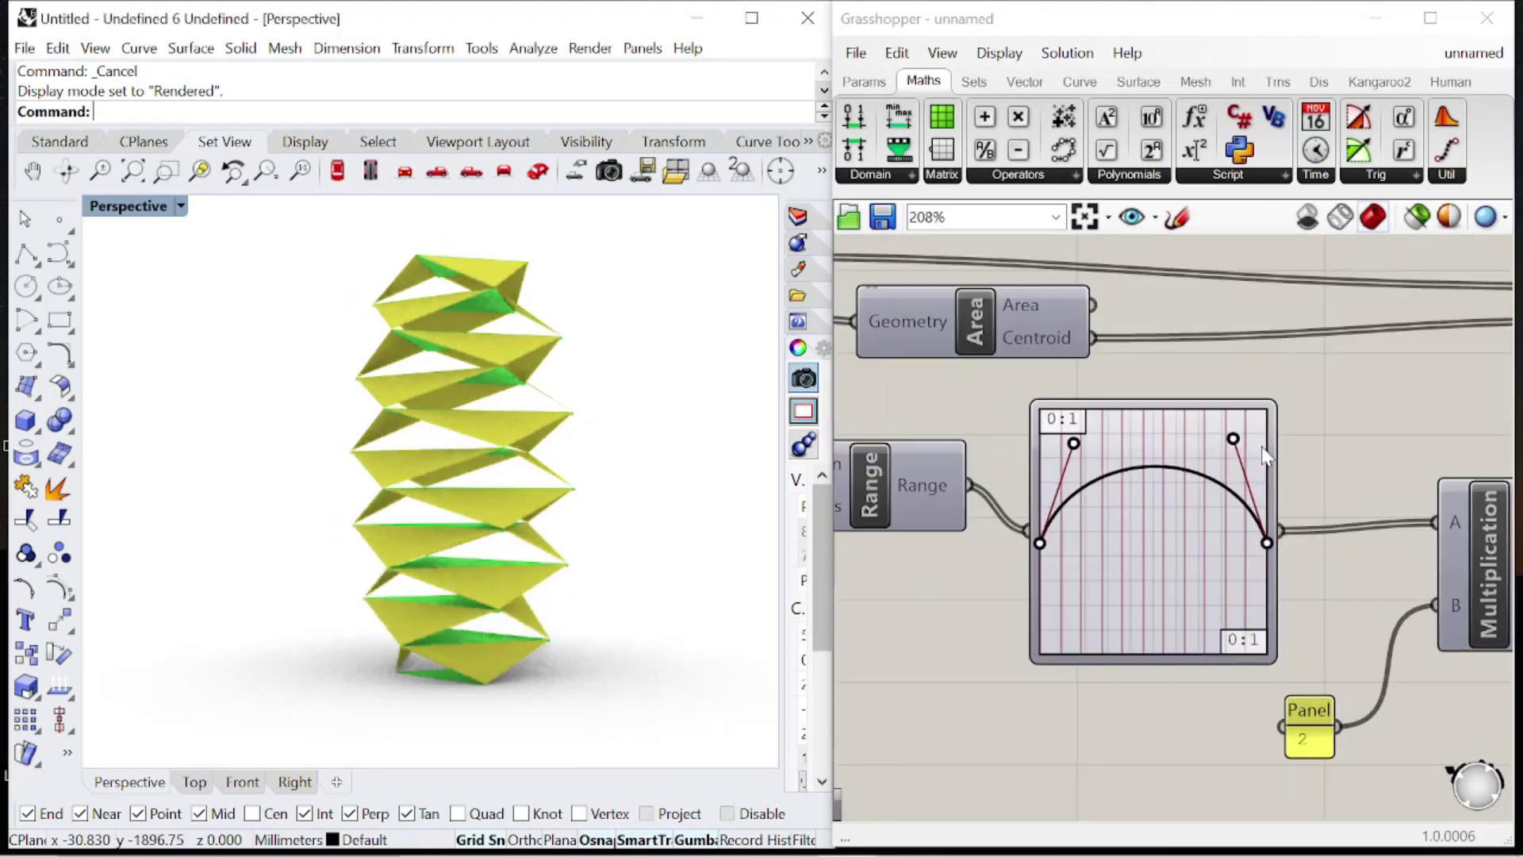
Reshape the Graph Mapper curve to dip near its start and rise toward its end, raising the end point and keeping the start at mid-height.
drag(1234, 439, 1196, 596)
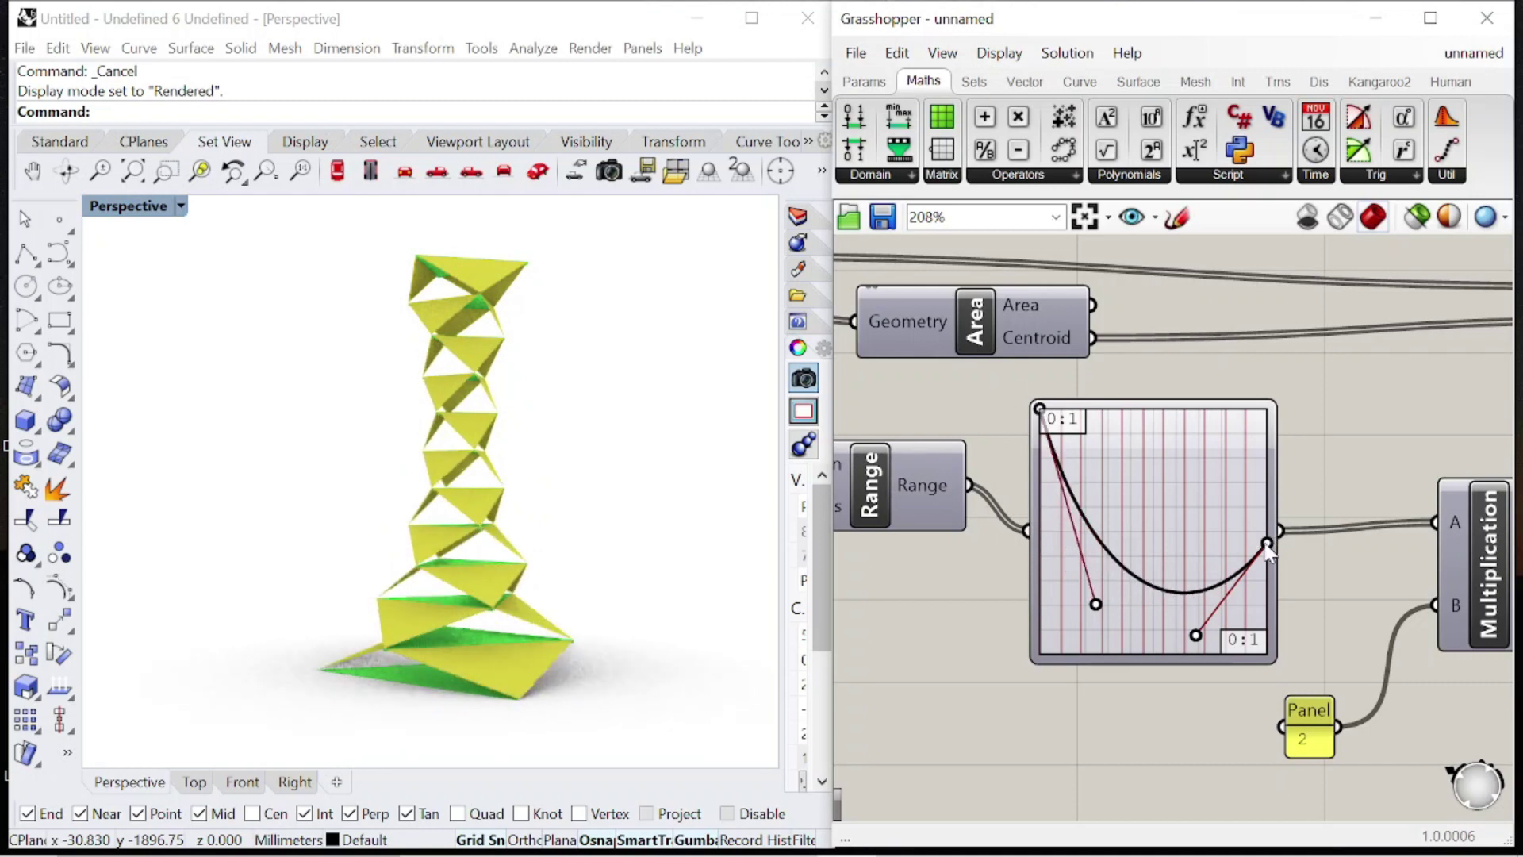
drag(1195, 637, 1144, 497)
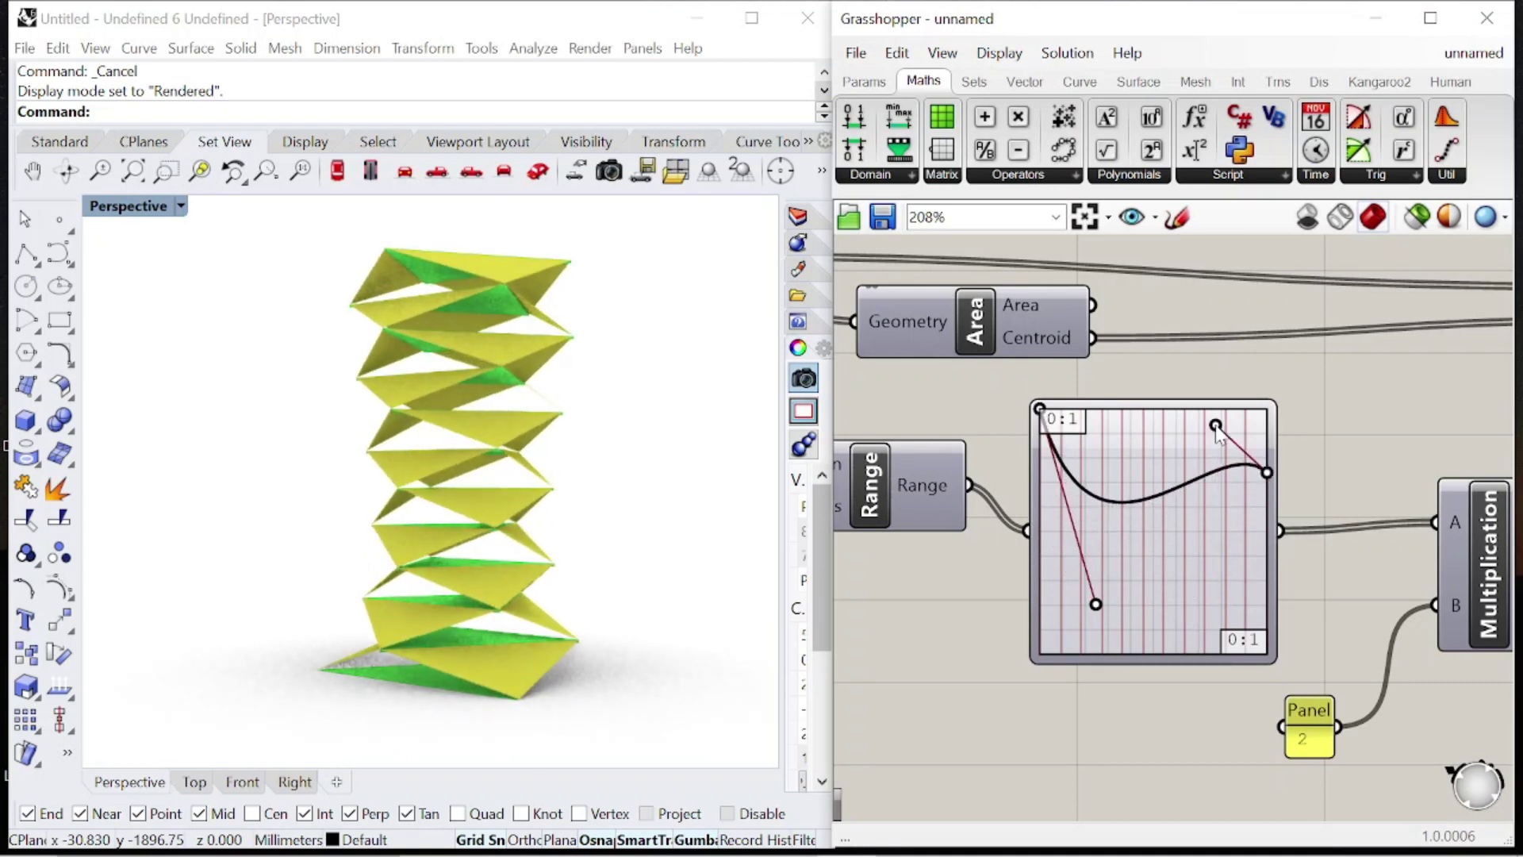
right_drag(619, 616, 491, 603)
drag(1039, 409, 1040, 523)
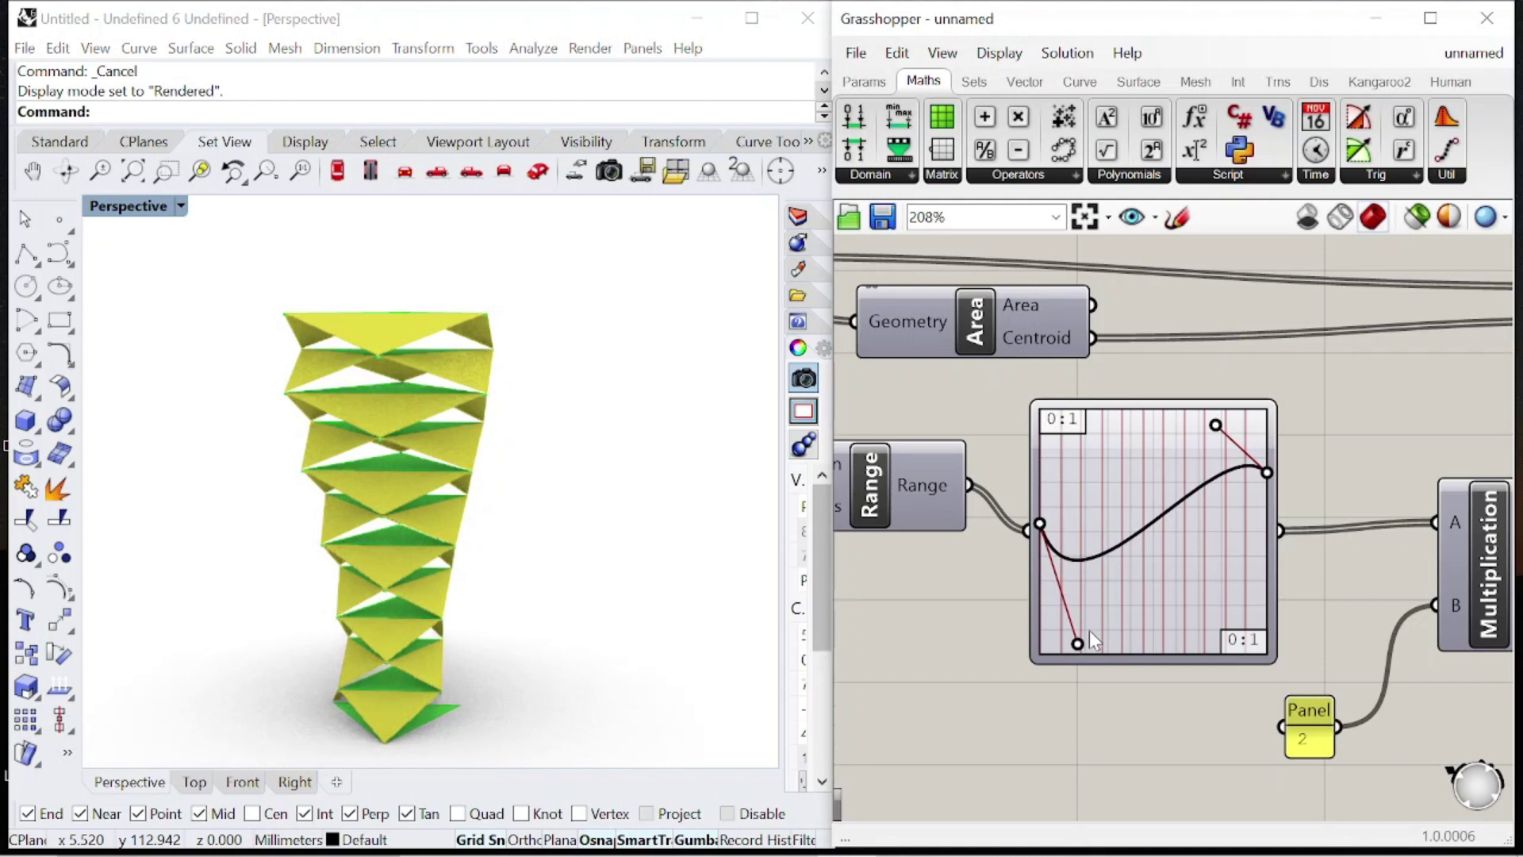
Turn the Graph Mapper curve into an S-shaped wave with its first handle high and second handle low, and inspect the tower.
drag(1078, 642, 1122, 440)
drag(1182, 504, 1160, 625)
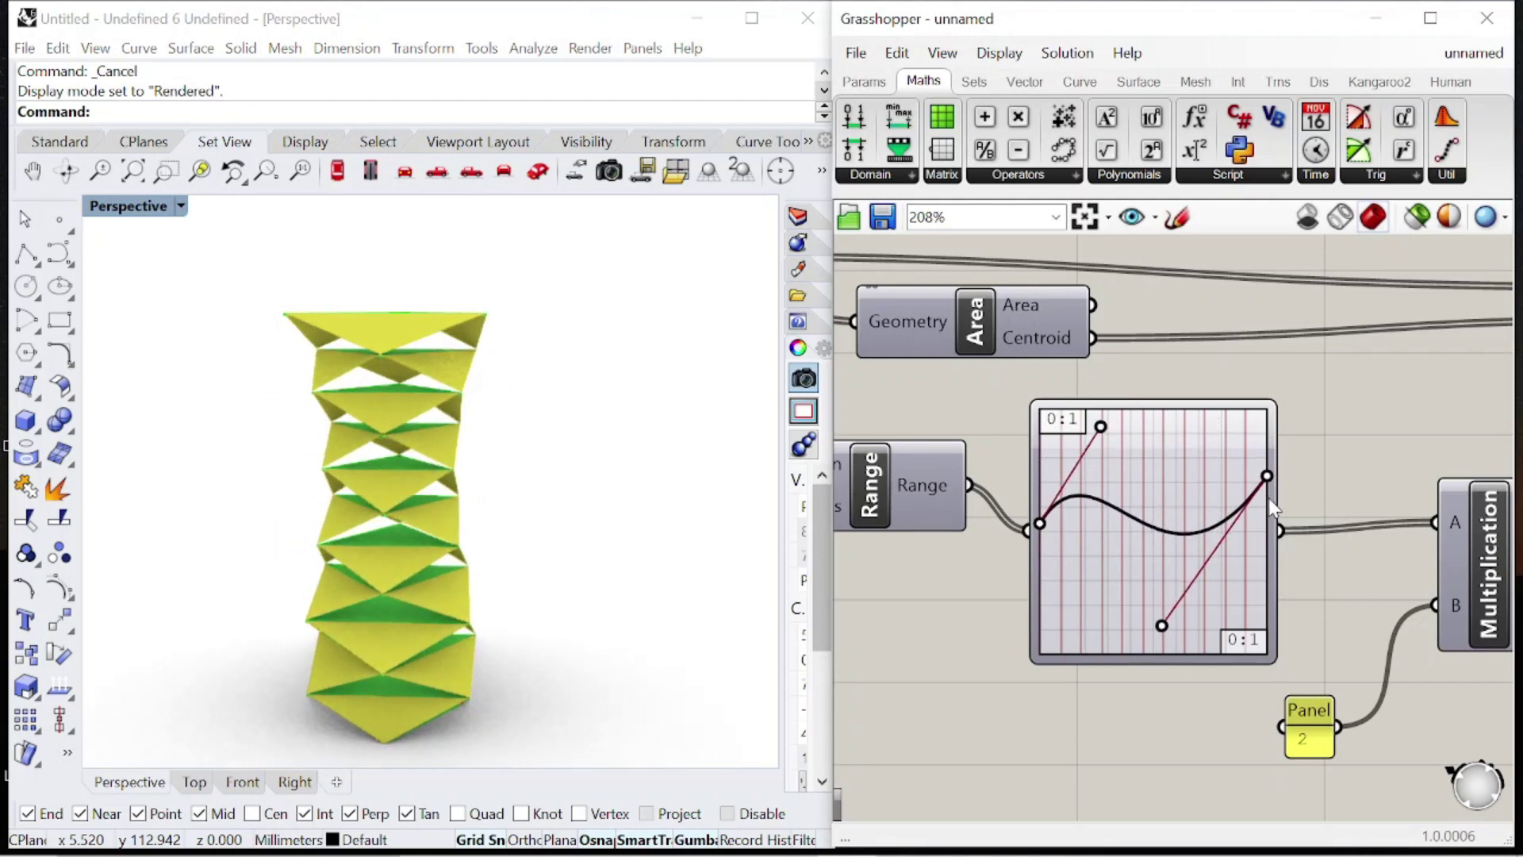
right_drag(356, 535, 550, 410)
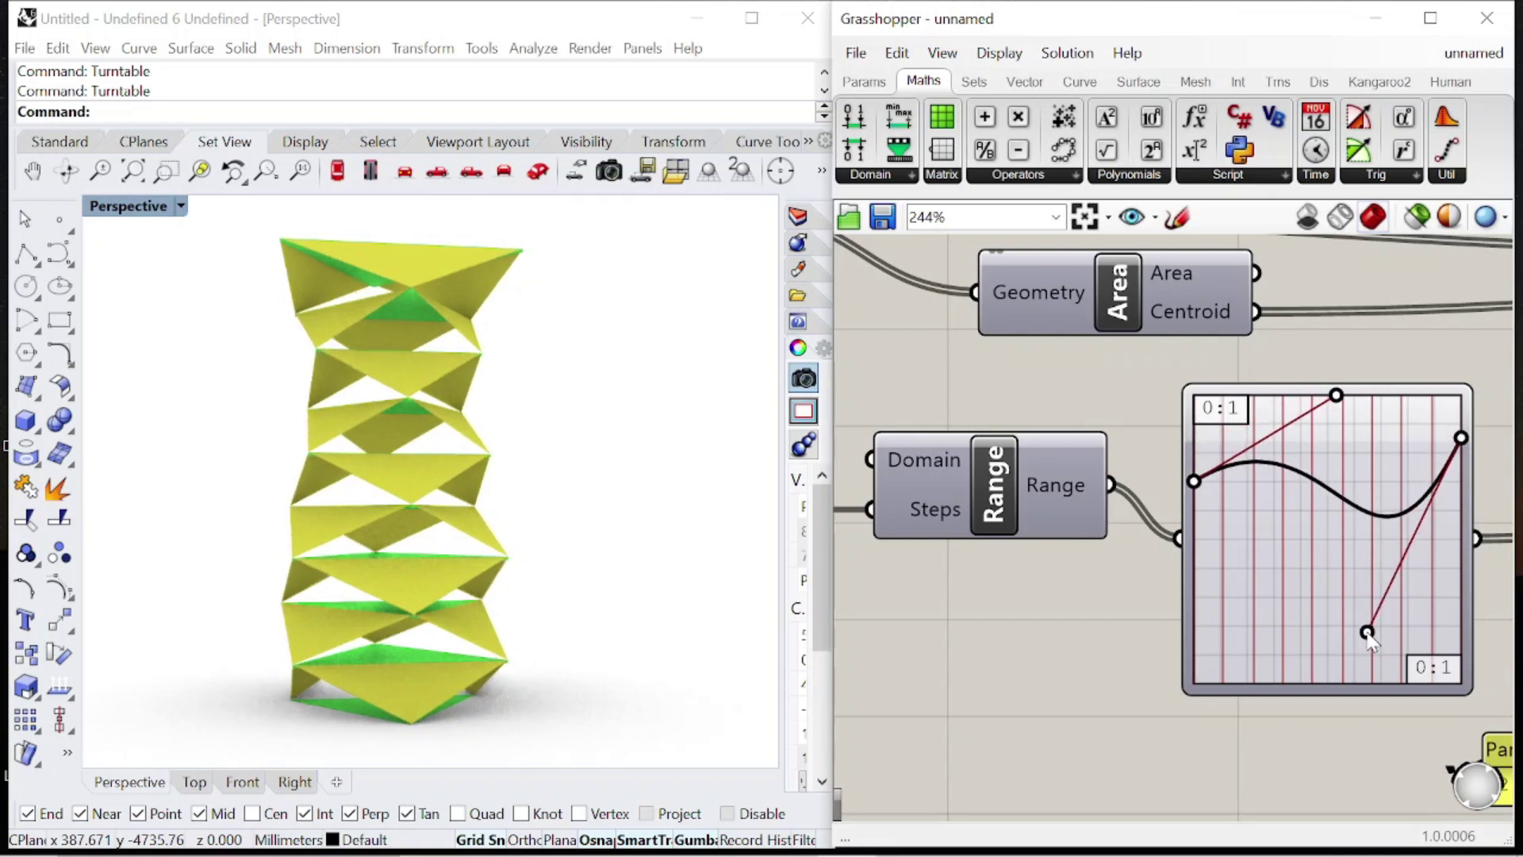
right_drag(381, 484, 587, 476)
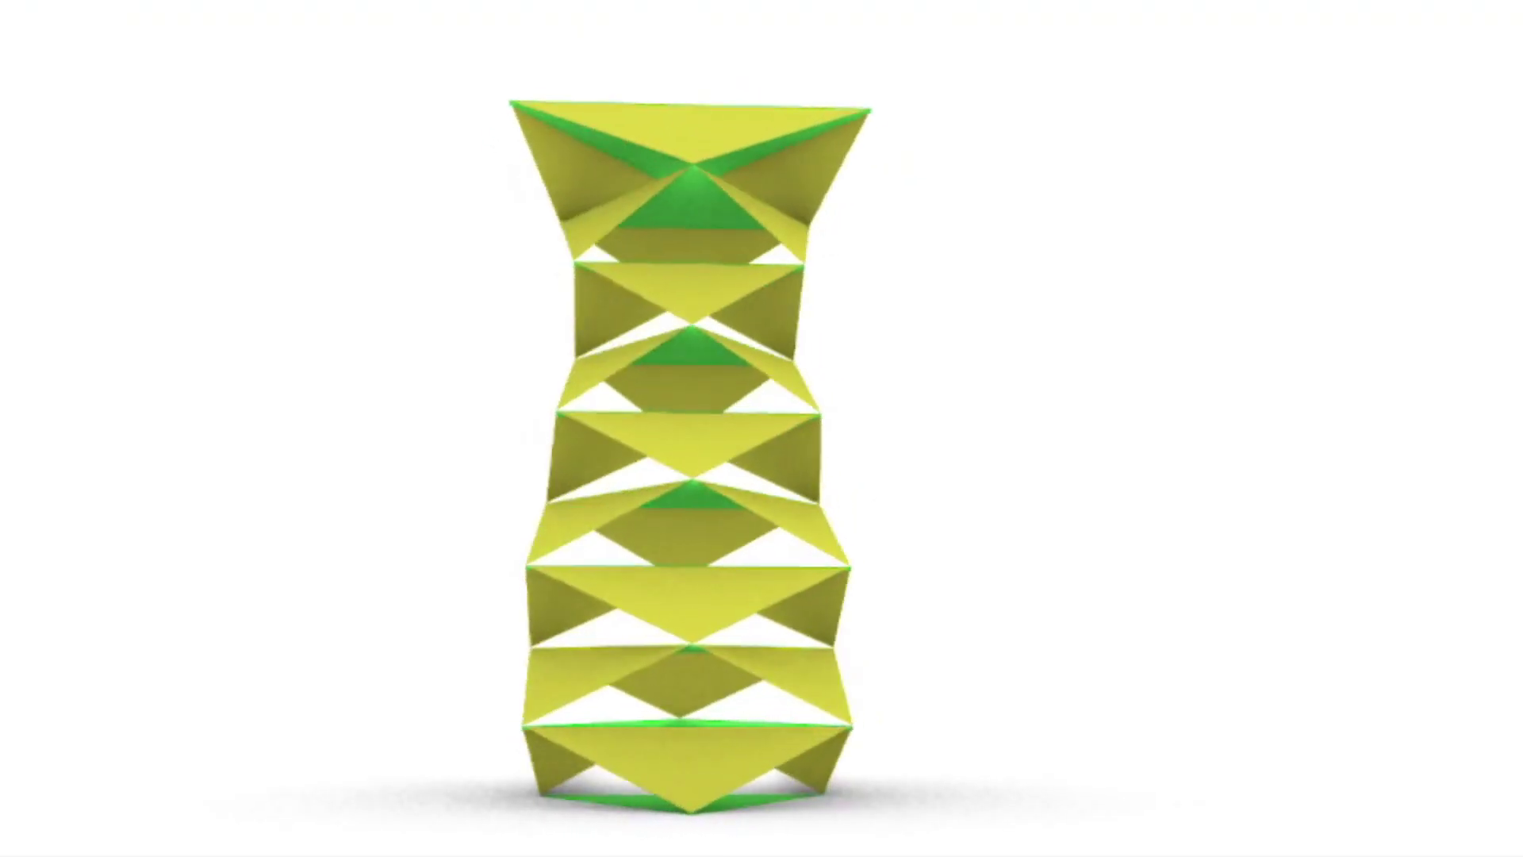